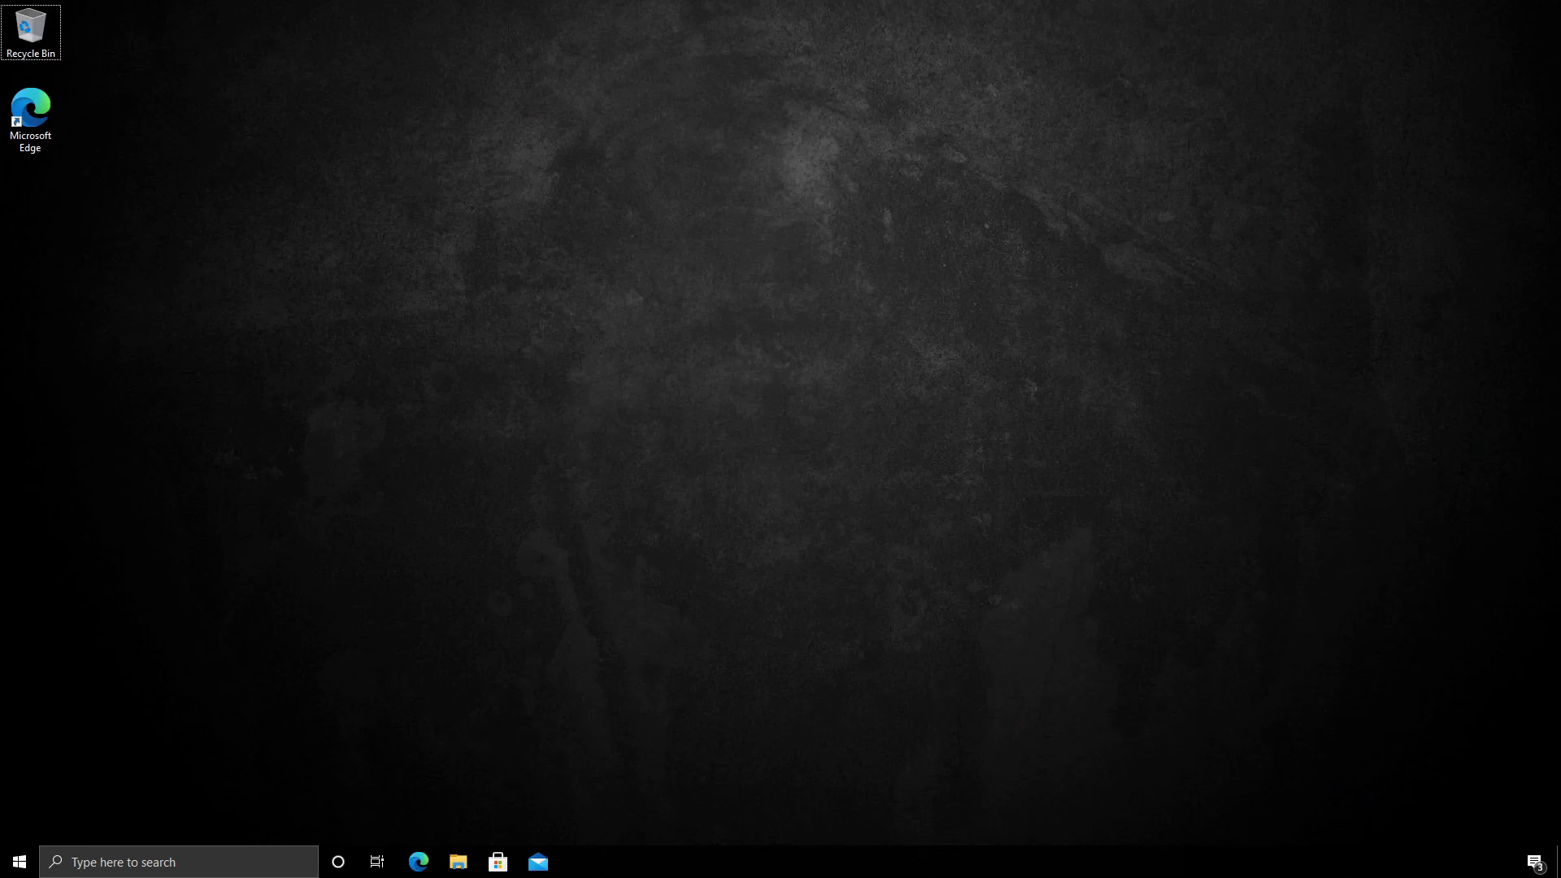
# Open File Explorer and go to This PC > Local Disk (C:) > Program Files
pyautogui.click(458, 862)
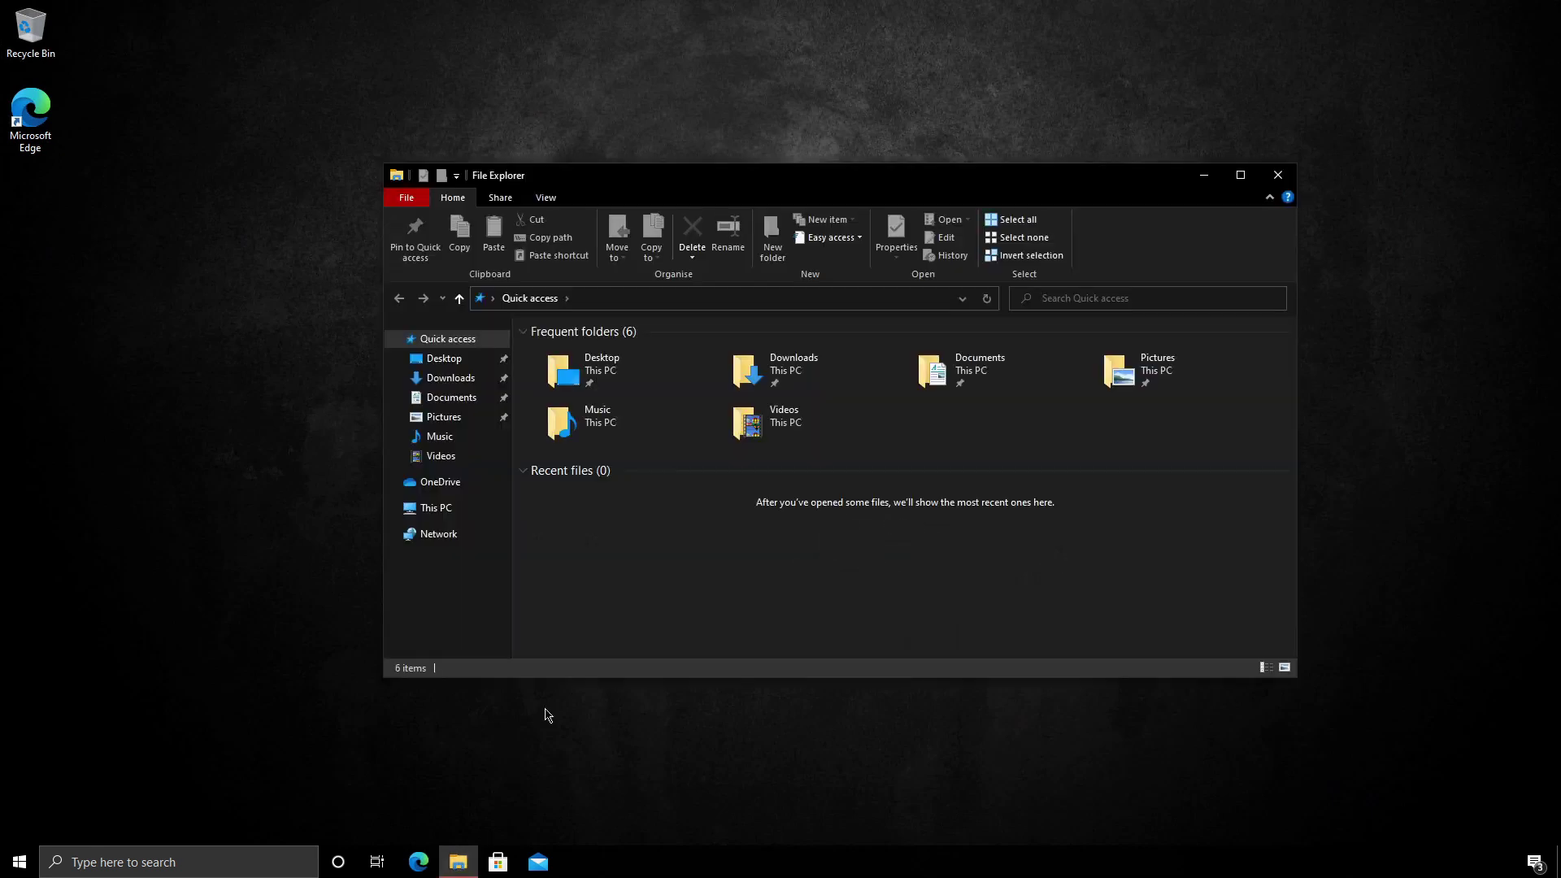
pyautogui.click(435, 511)
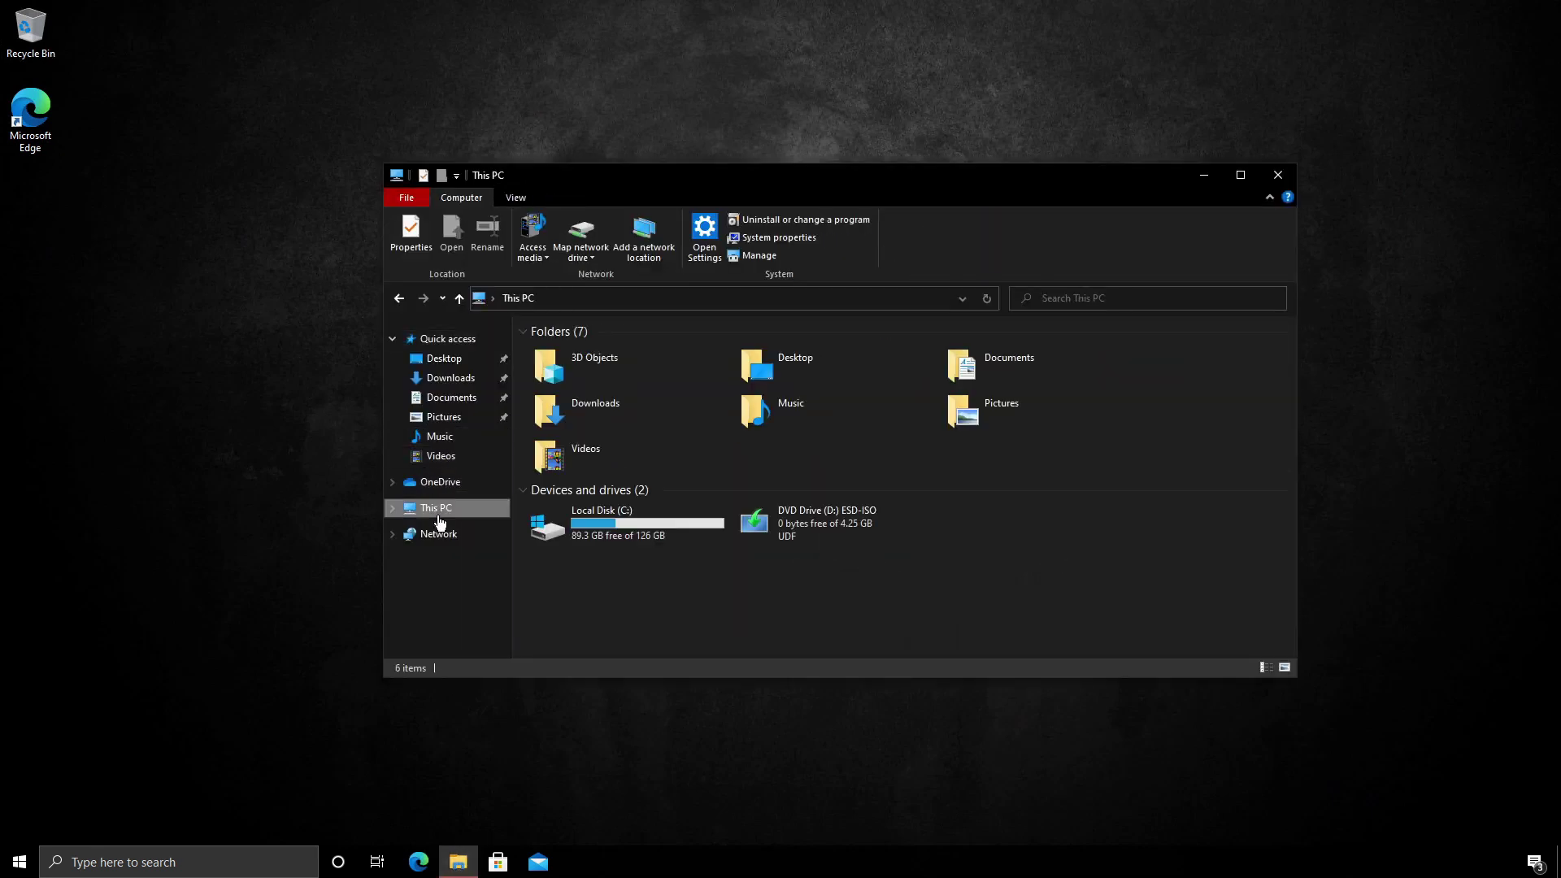
pyautogui.doubleClick(573, 534)
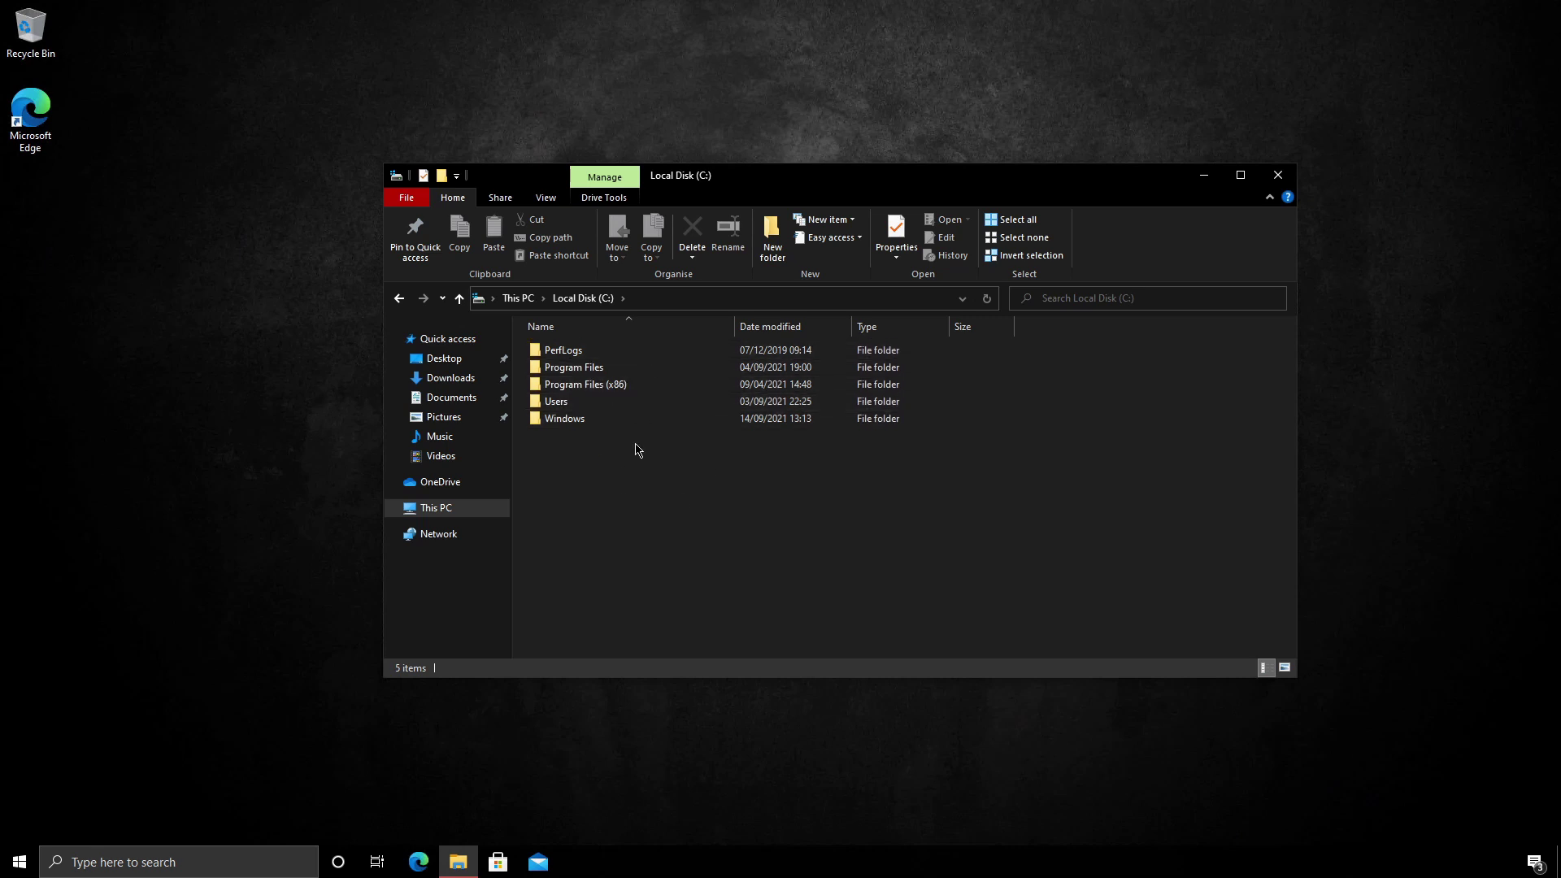
pyautogui.doubleClick(611, 367)
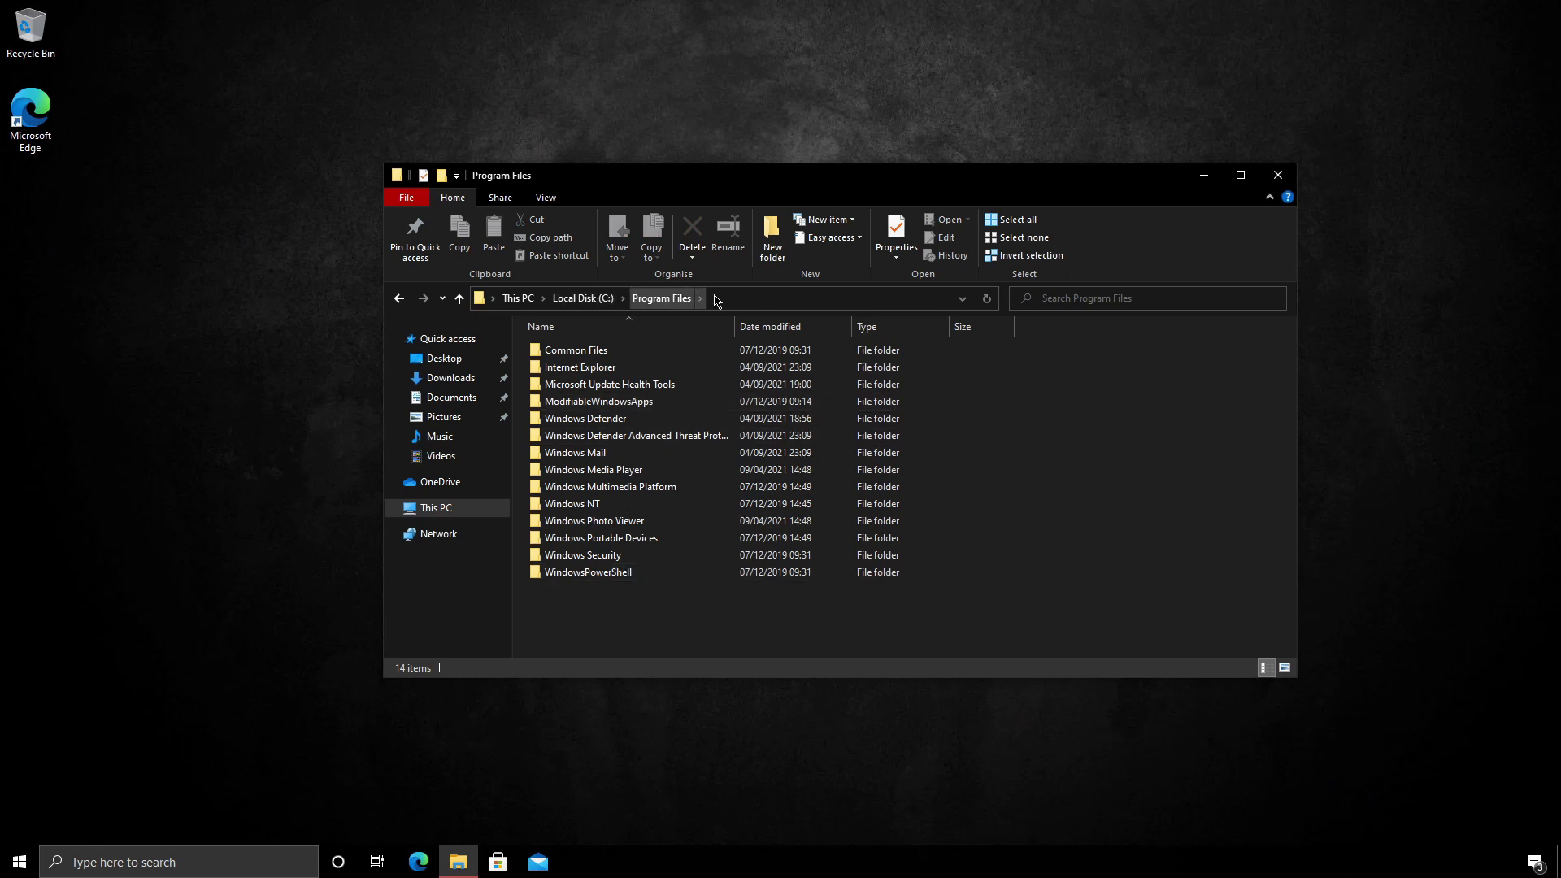
# Turn on Hidden items in the View options so WindowsApps appears
pyautogui.click(554, 201)
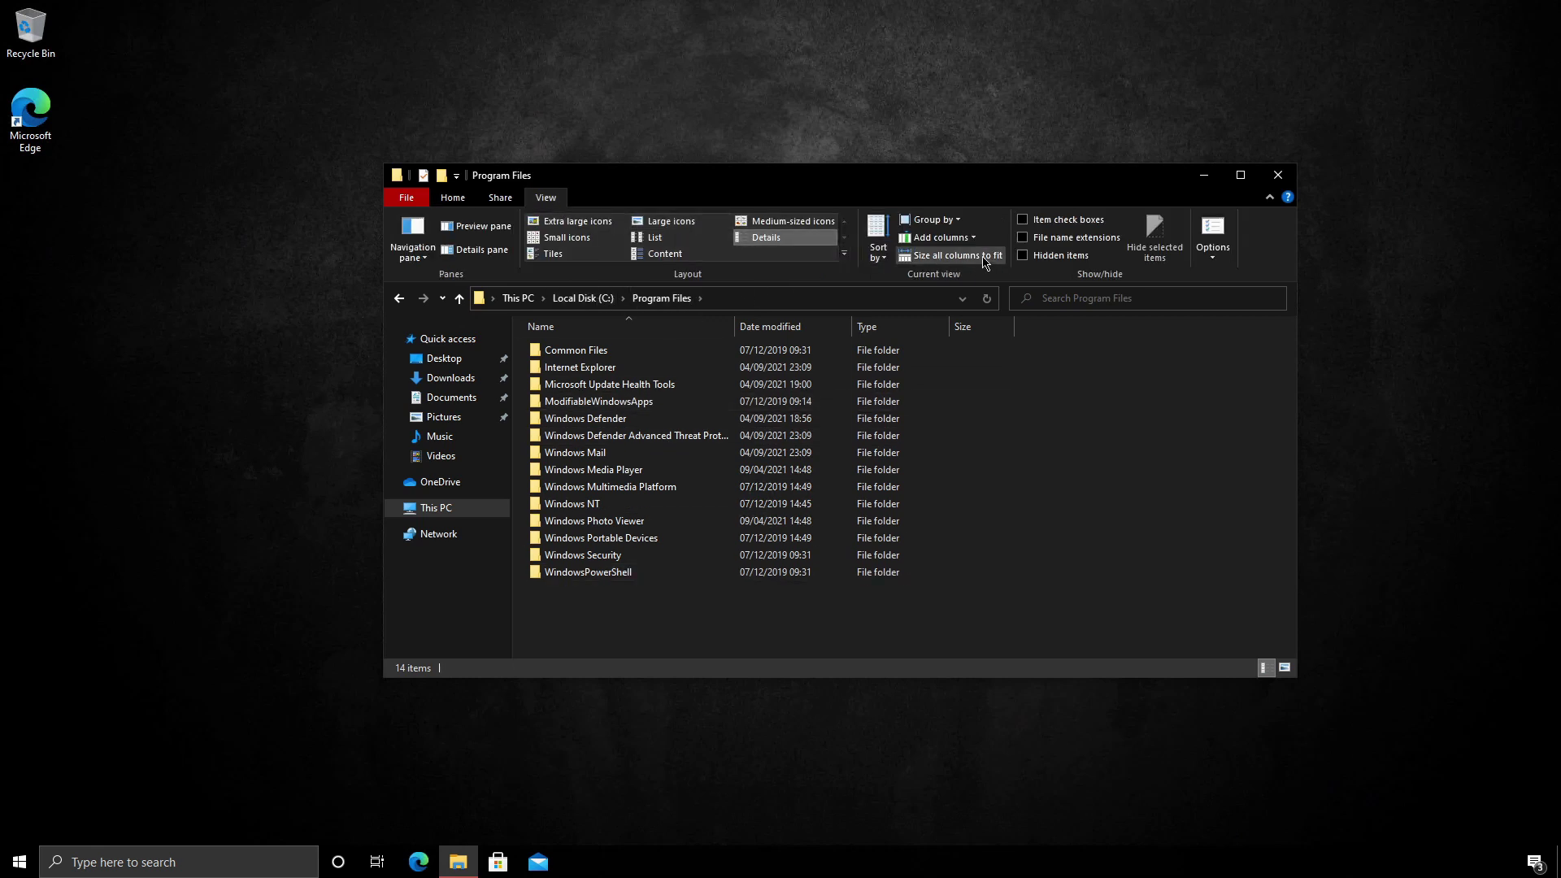
pyautogui.click(1270, 197)
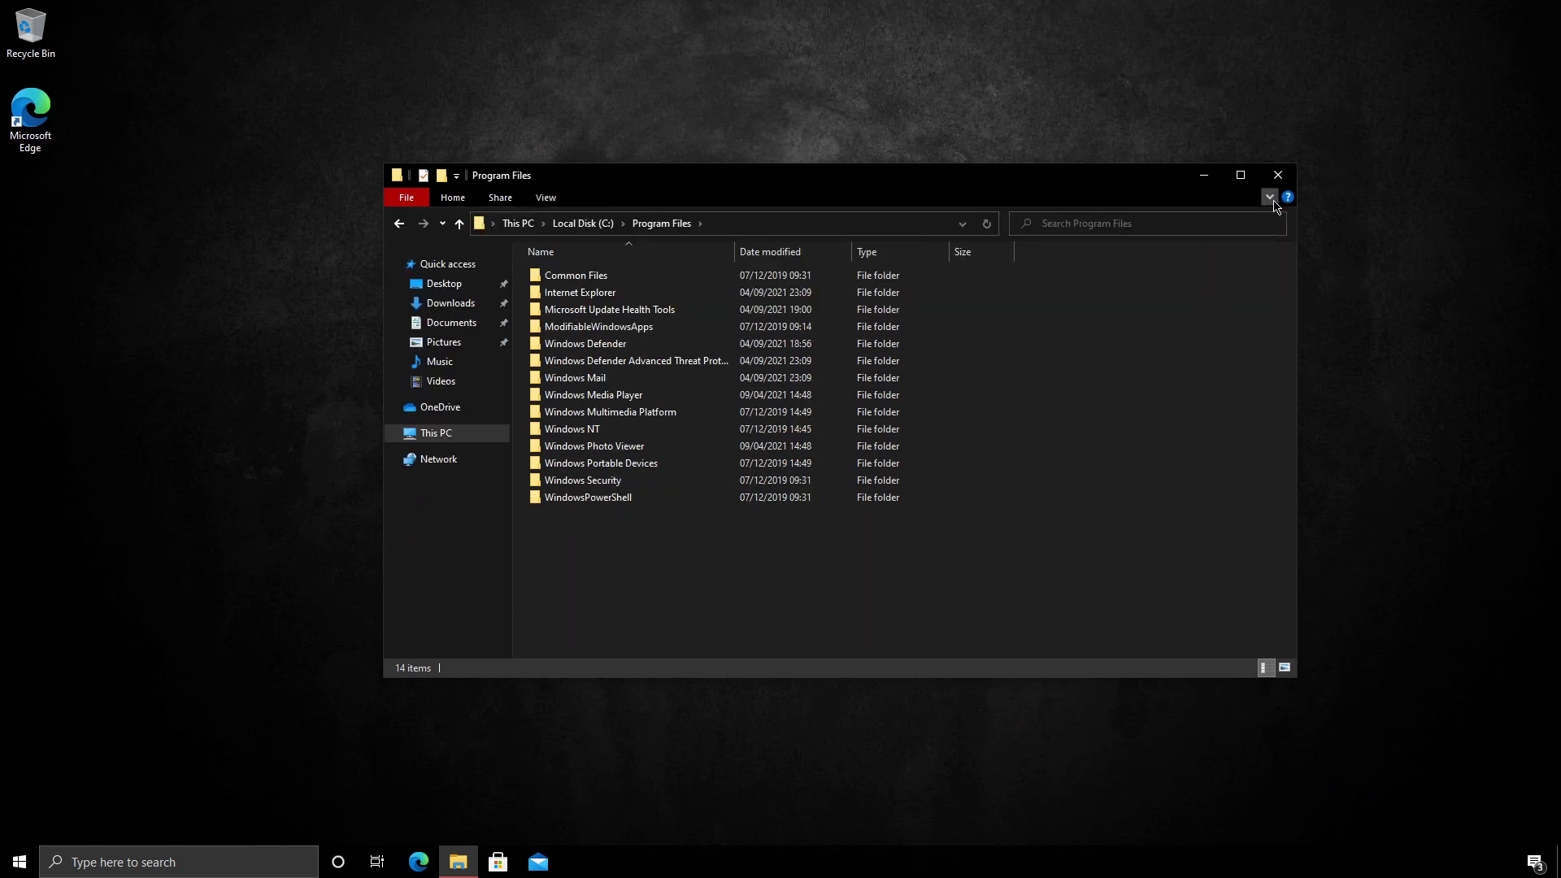
pyautogui.click(1269, 197)
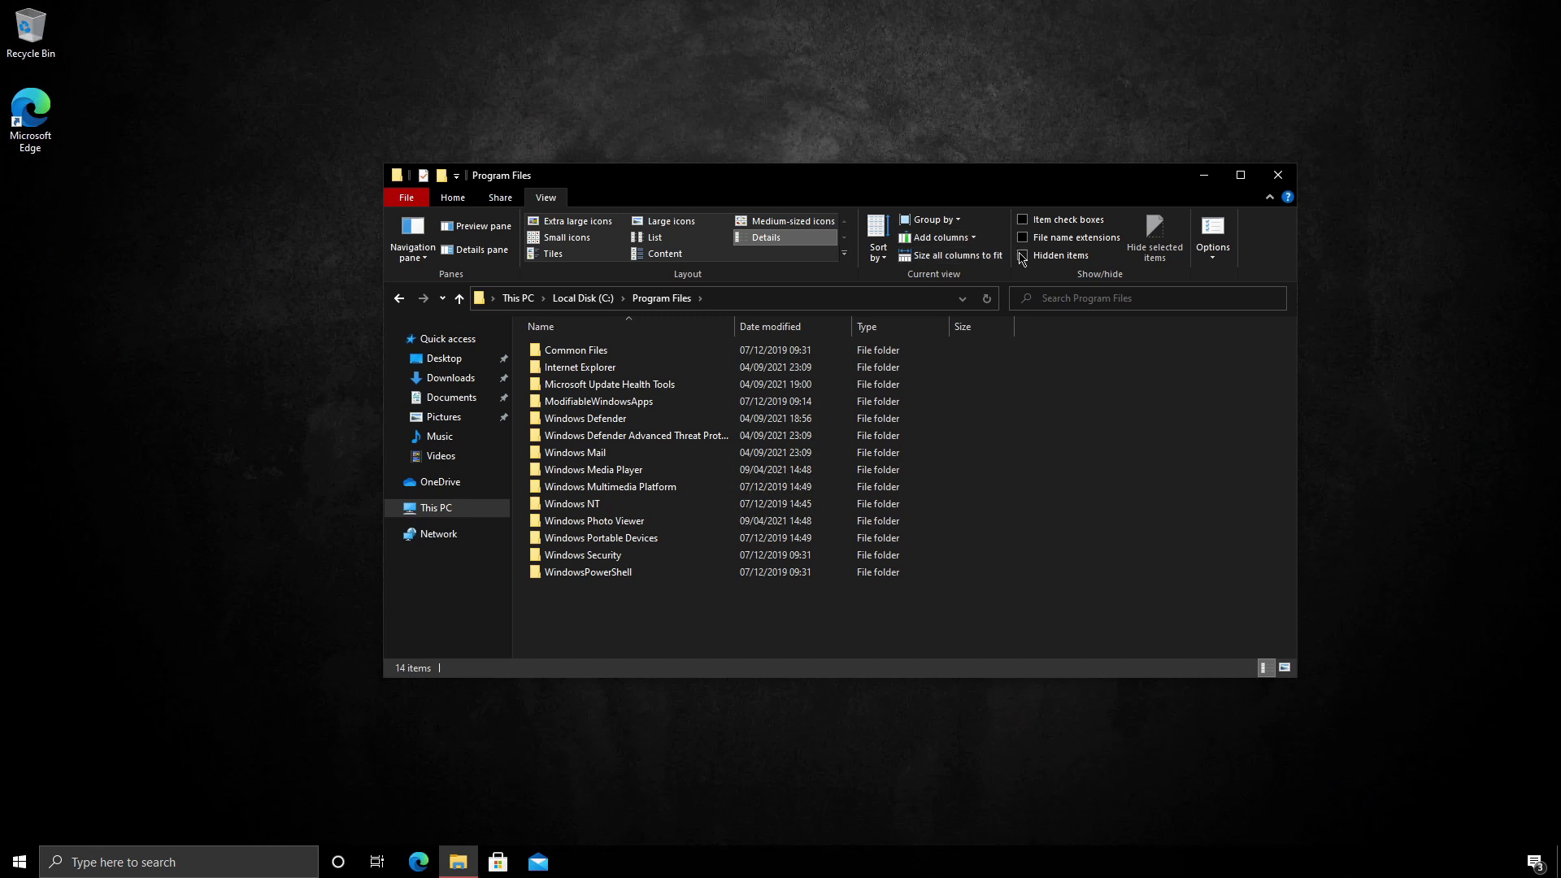
pyautogui.click(1023, 256)
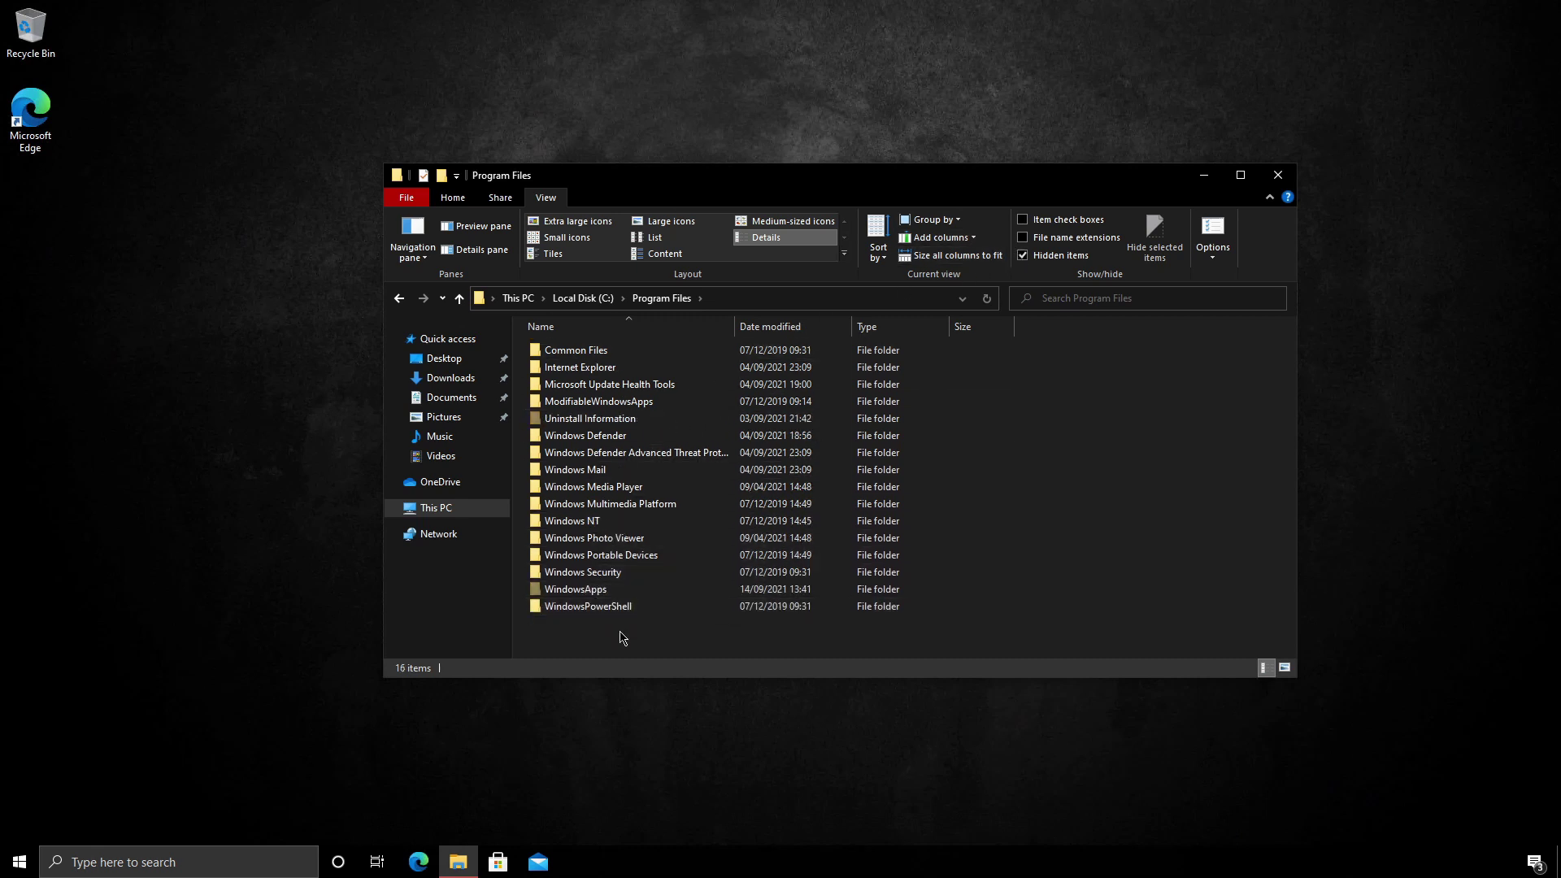
# Try opening WindowsApps and reach its Advanced Security Settings from the access prompt
pyautogui.doubleClick(619, 592)
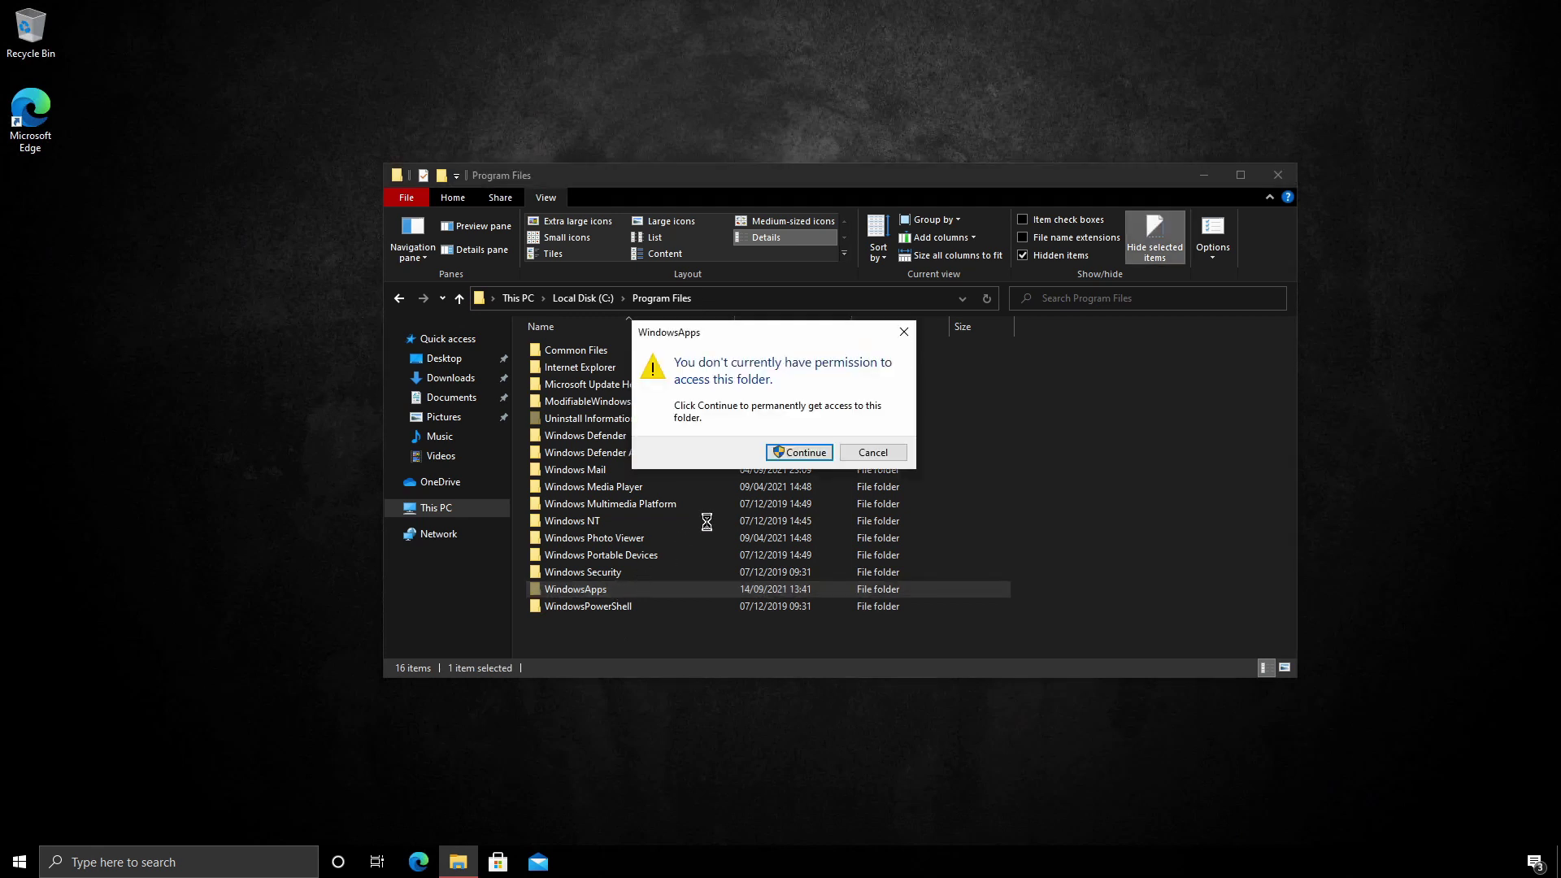
pyautogui.click(823, 450)
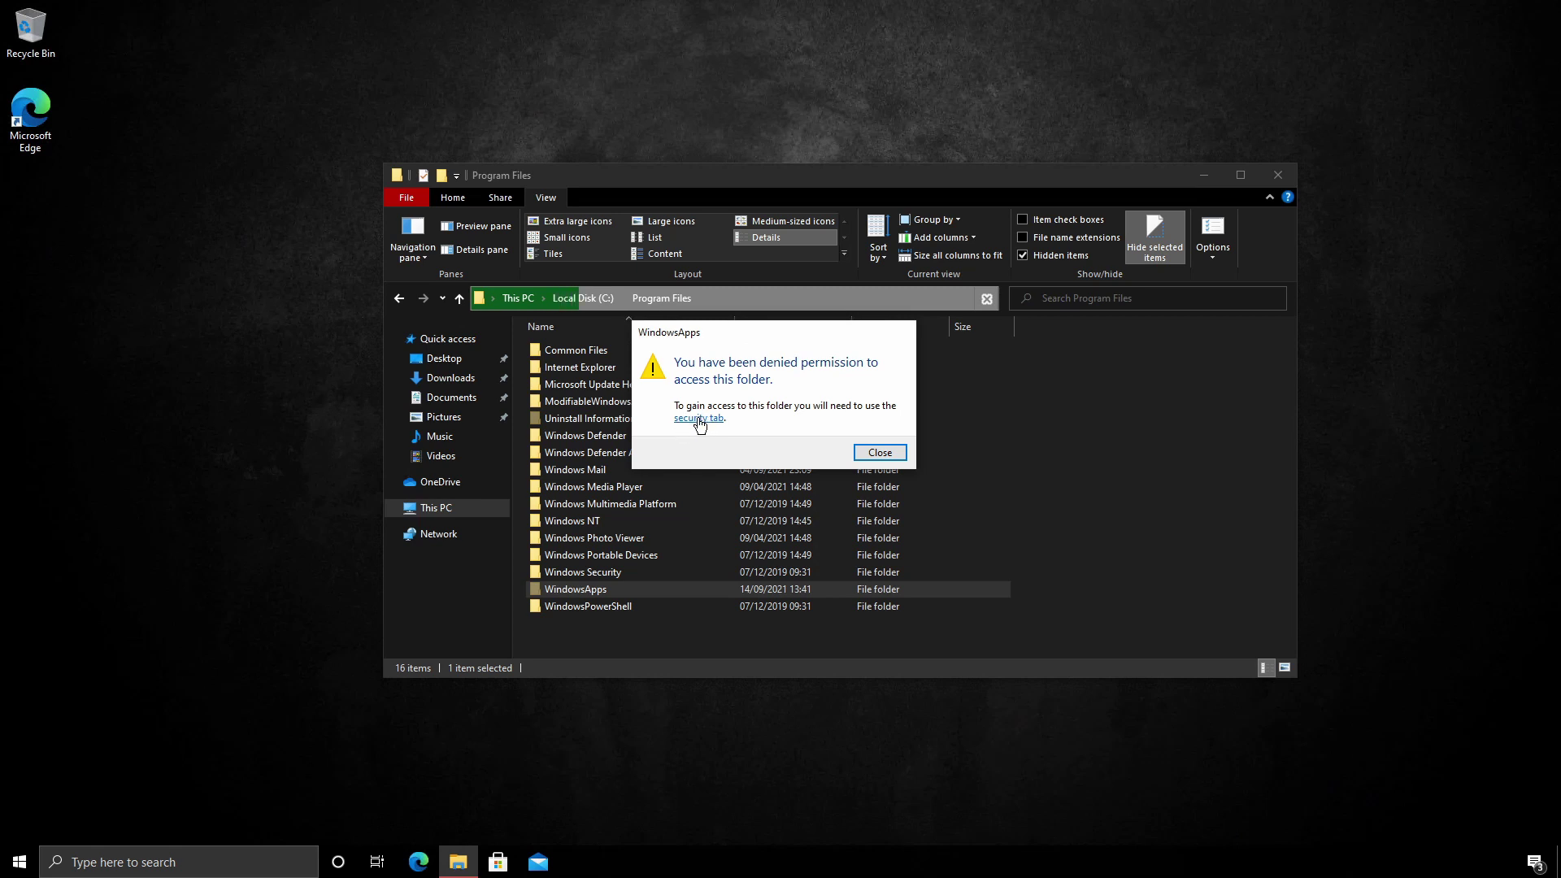
pyautogui.click(698, 419)
pyautogui.moveTo(795, 441); pyautogui.dragTo(779, 341)
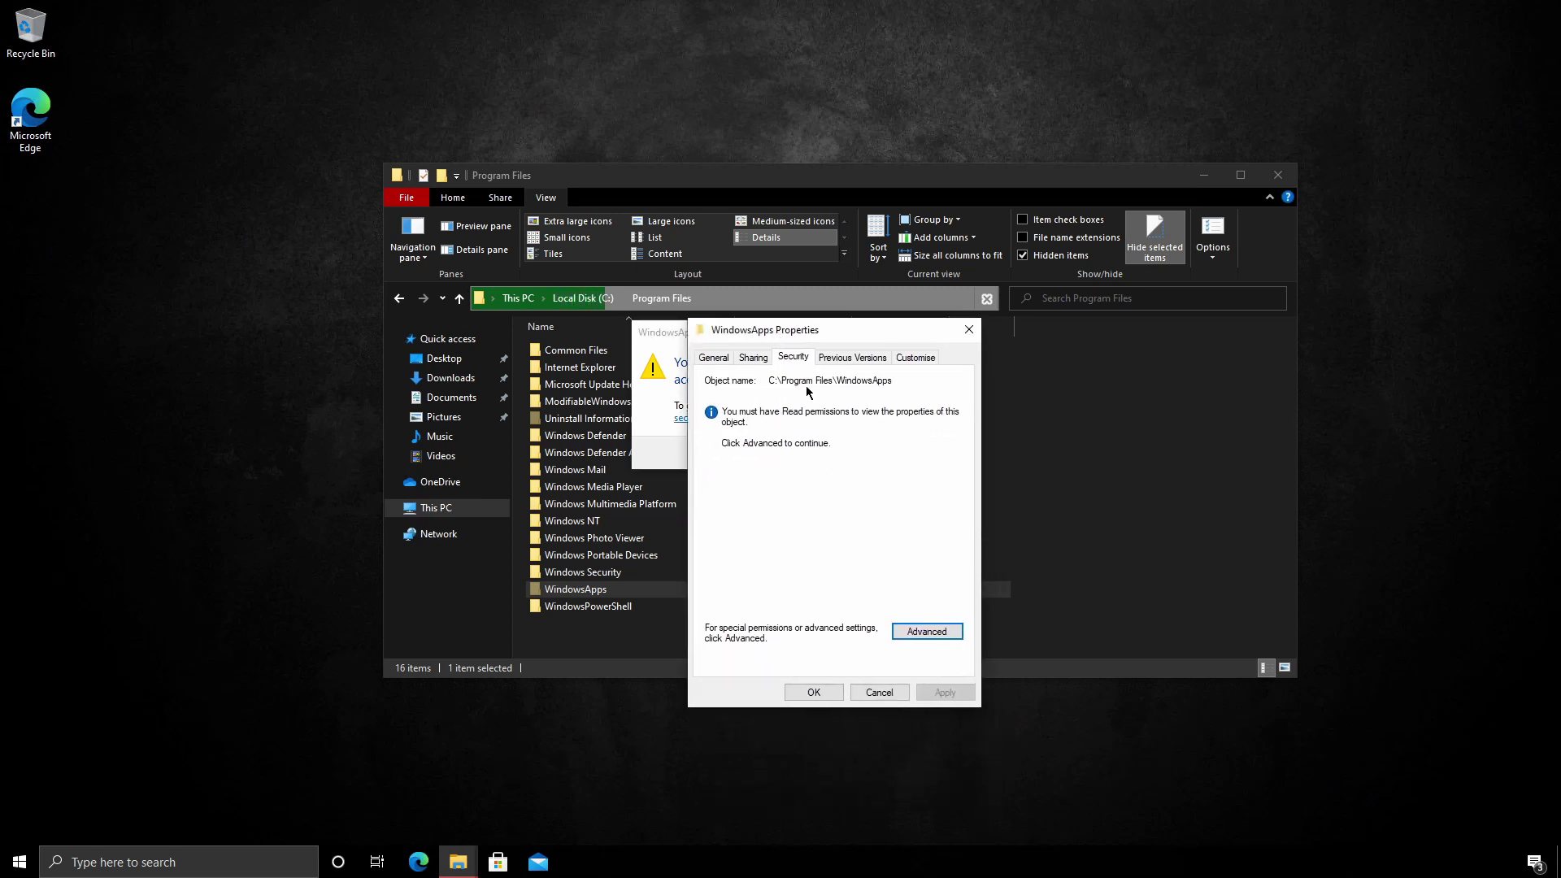
pyautogui.click(925, 634)
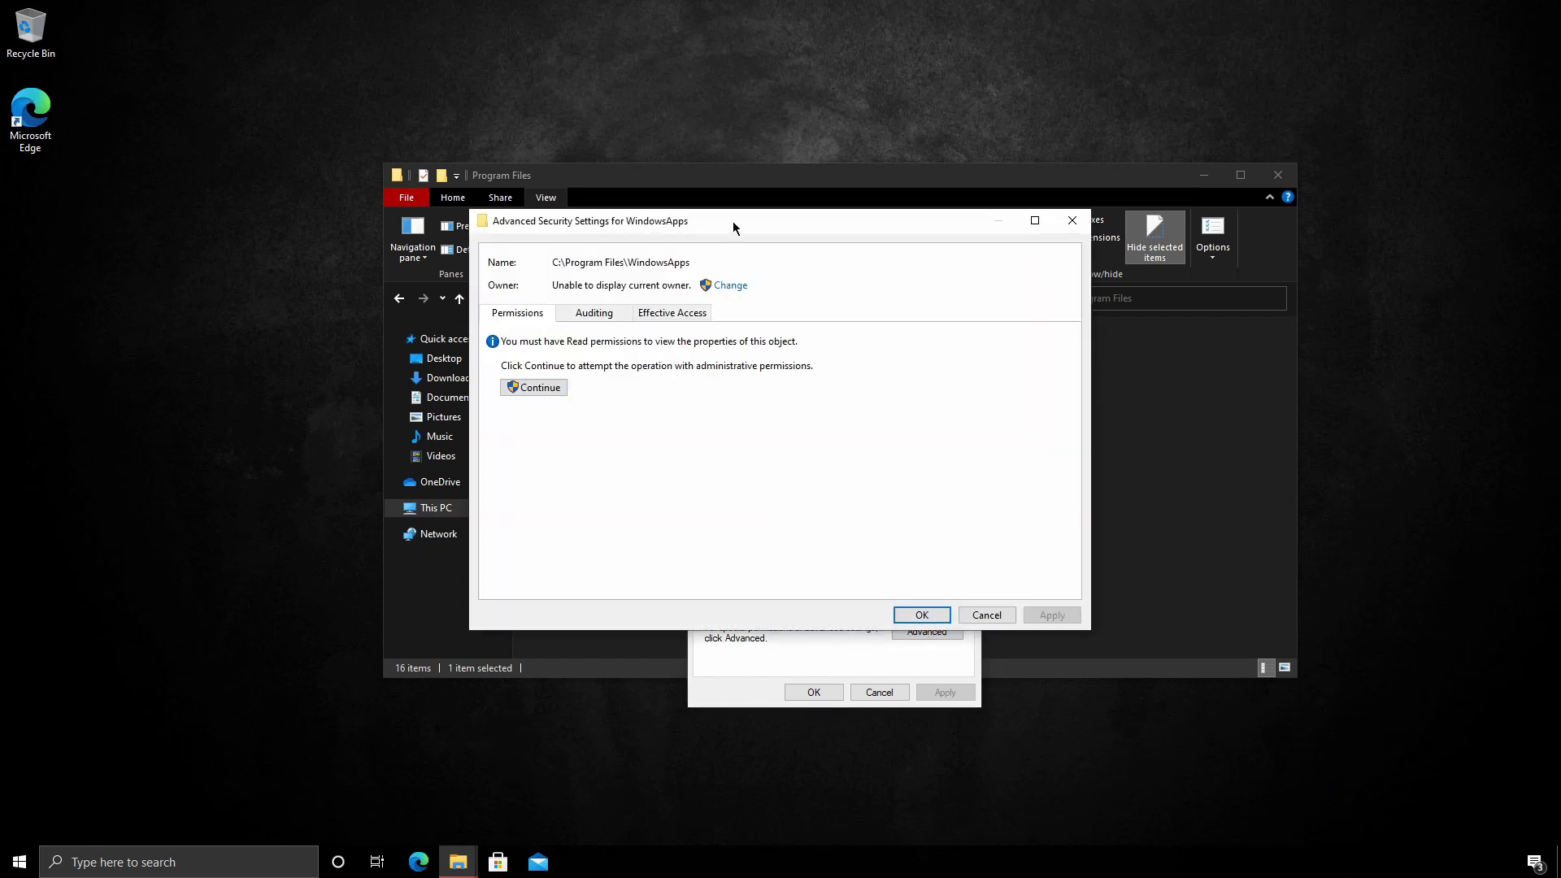
pyautogui.moveTo(733, 226); pyautogui.dragTo(750, 264)
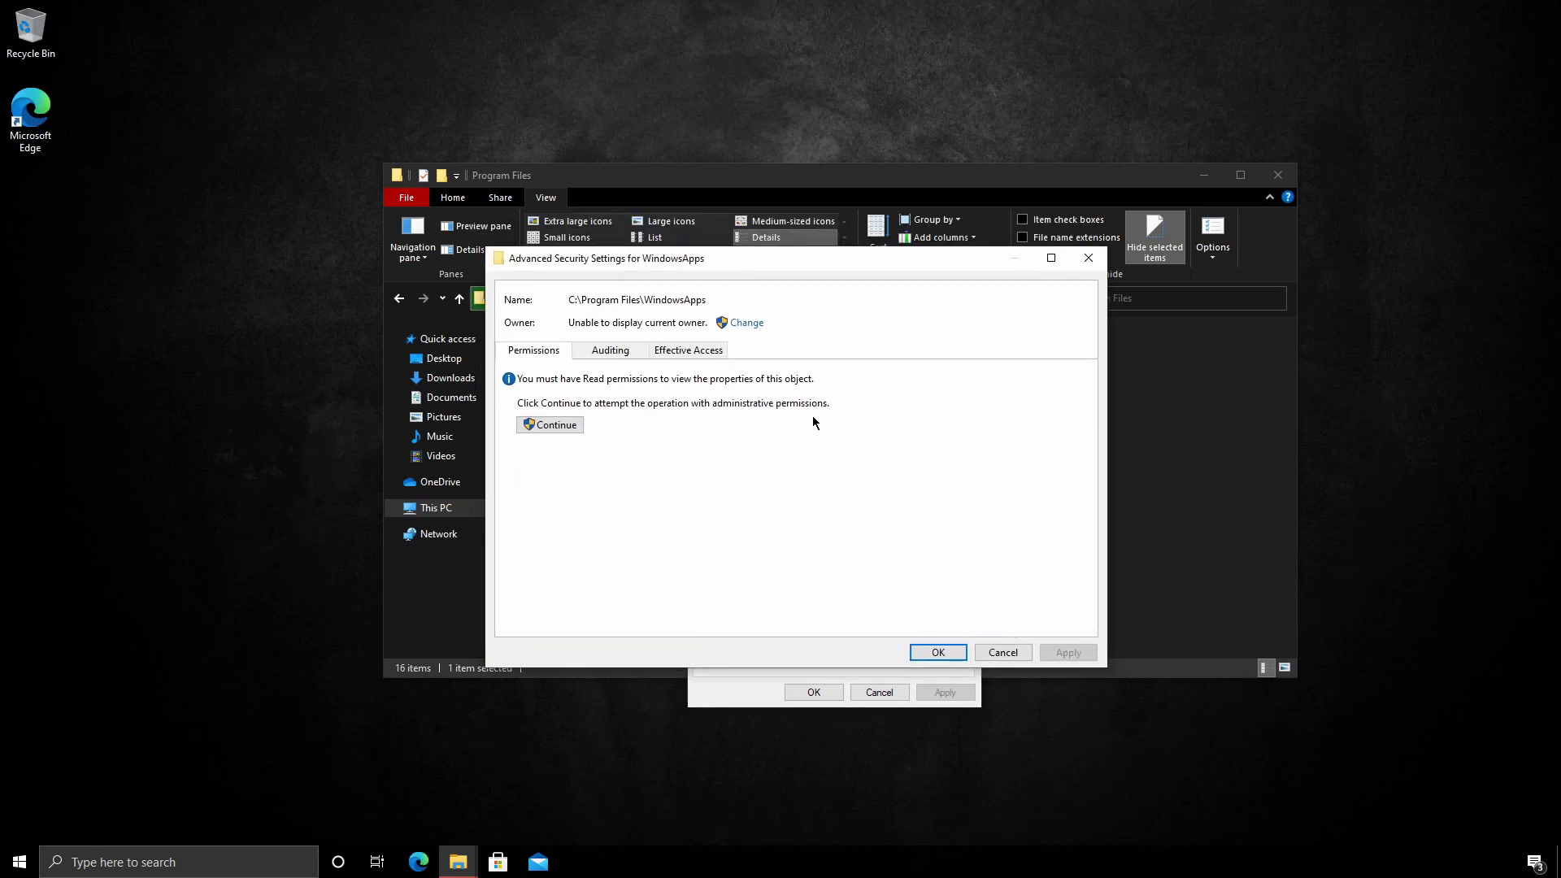
# Change the WindowsApps owner to the local User account
pyautogui.click(743, 323)
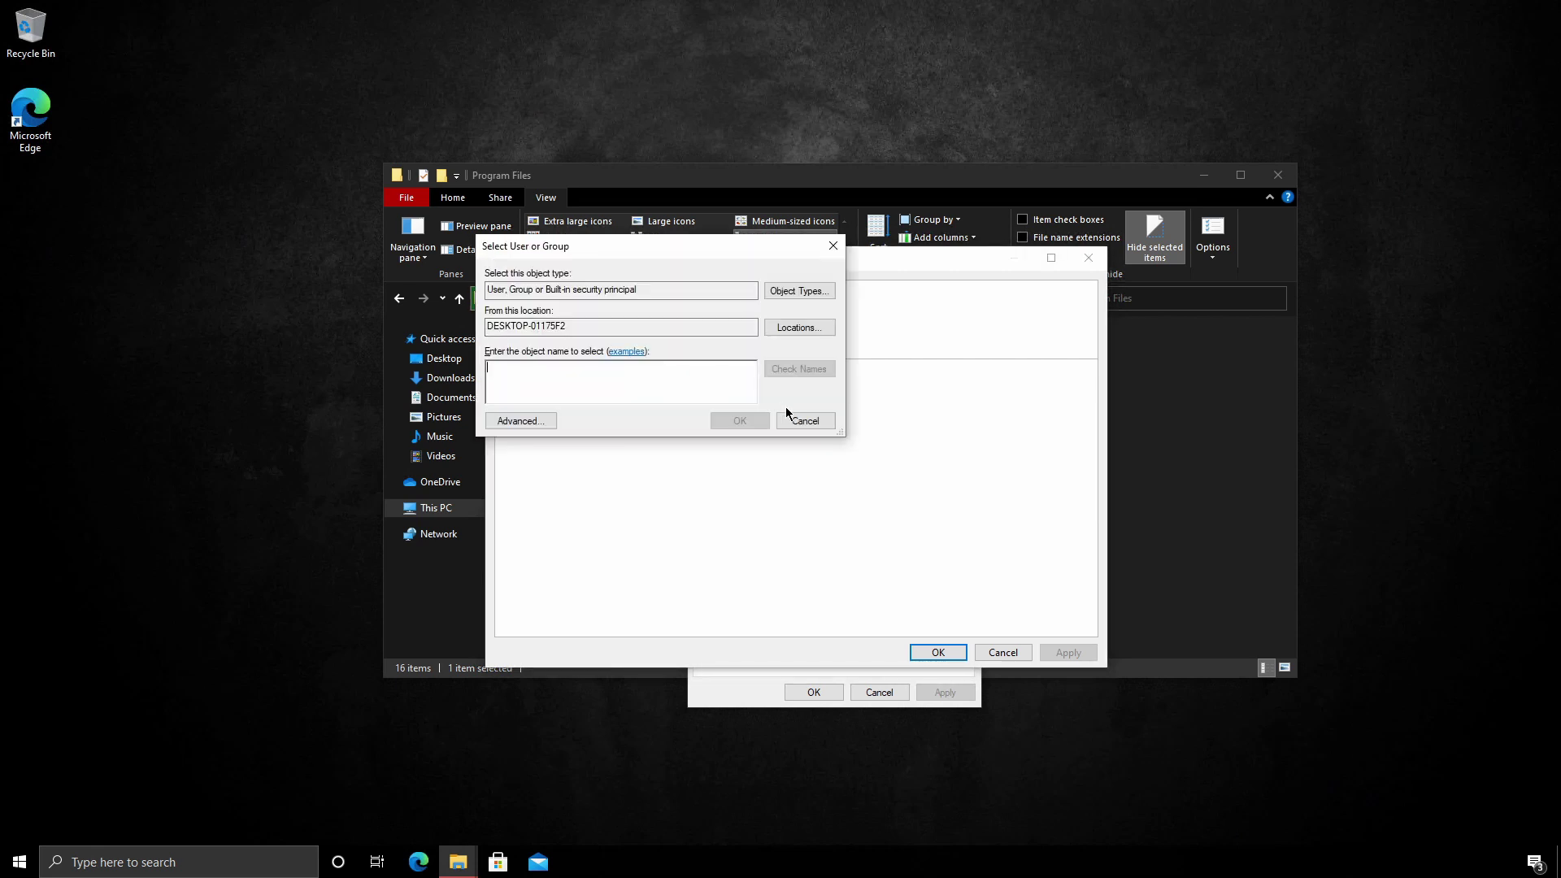
pyautogui.write('user')
pyautogui.click(799, 369)
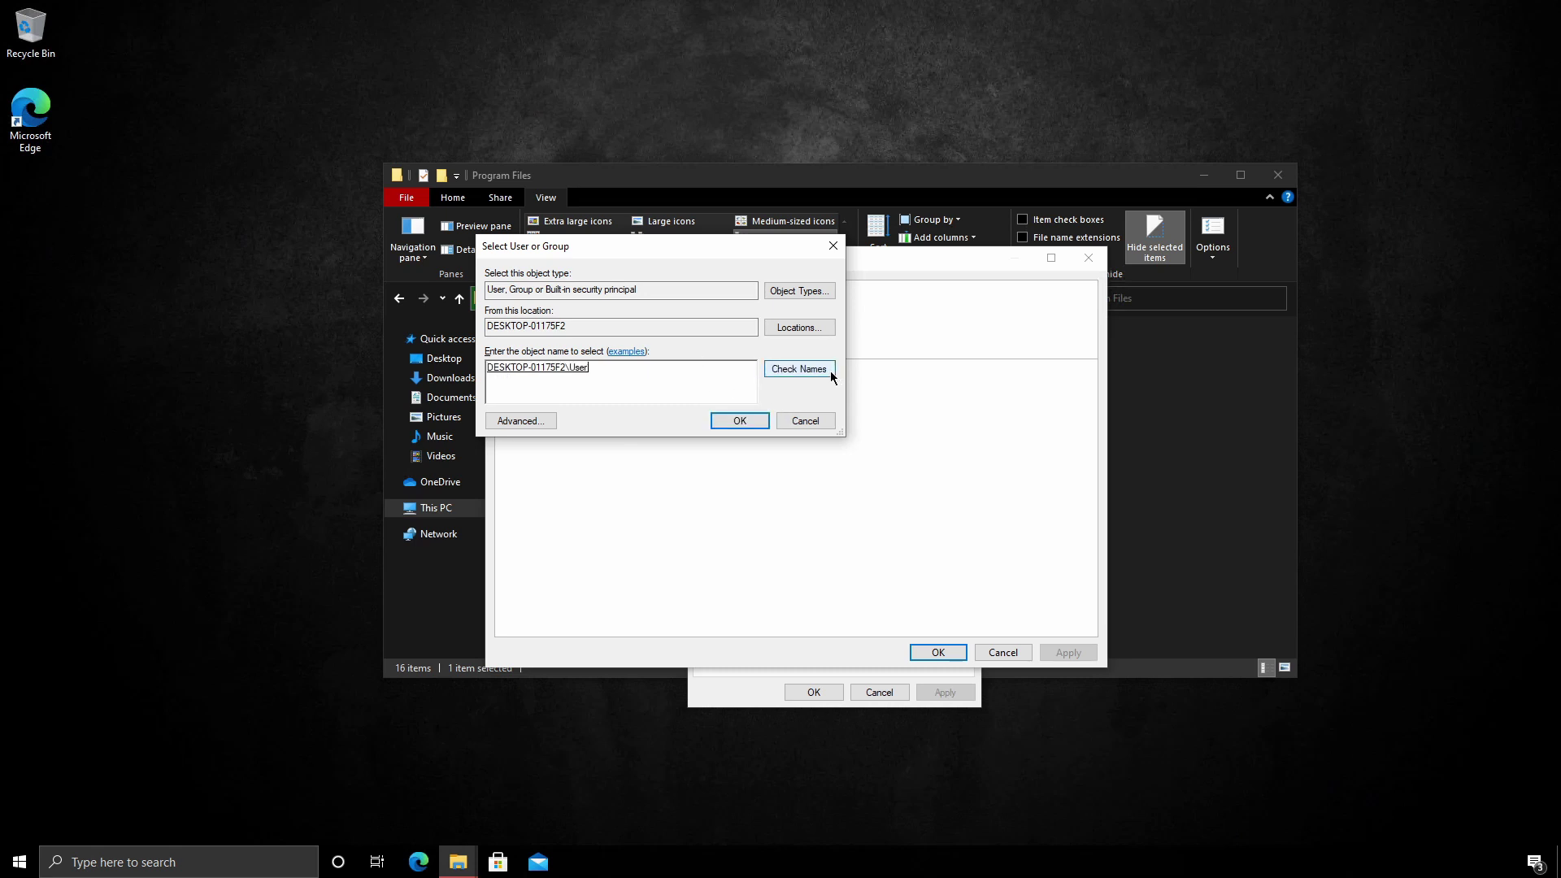
pyautogui.click(740, 421)
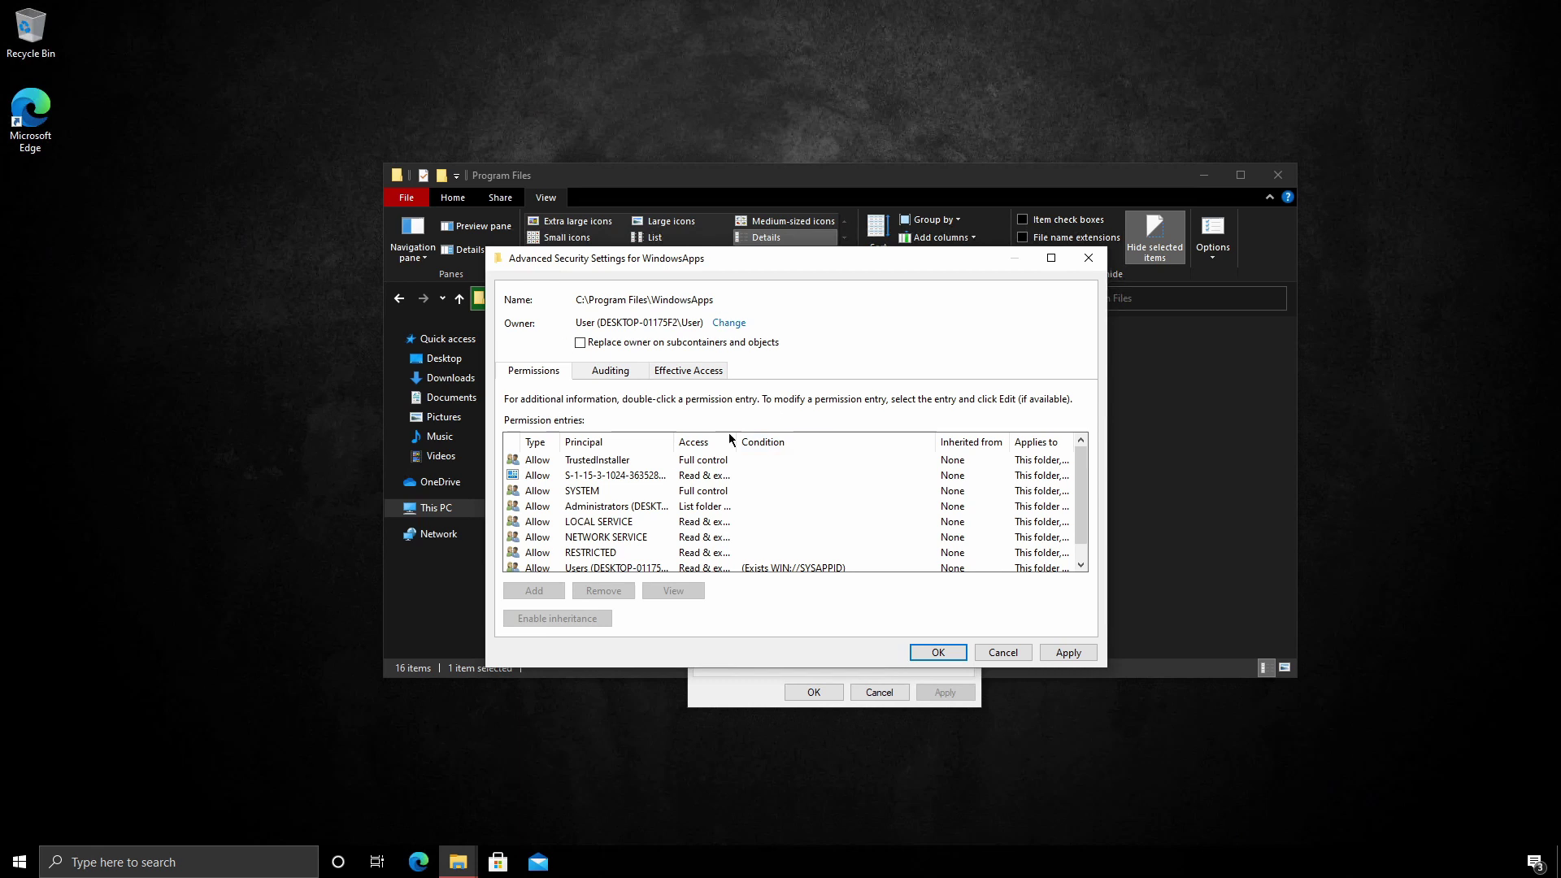
# Apply the new owner to all subcontainers and objects, then close the security dialogs
pyautogui.moveTo(754, 273); pyautogui.dragTo(752, 225)
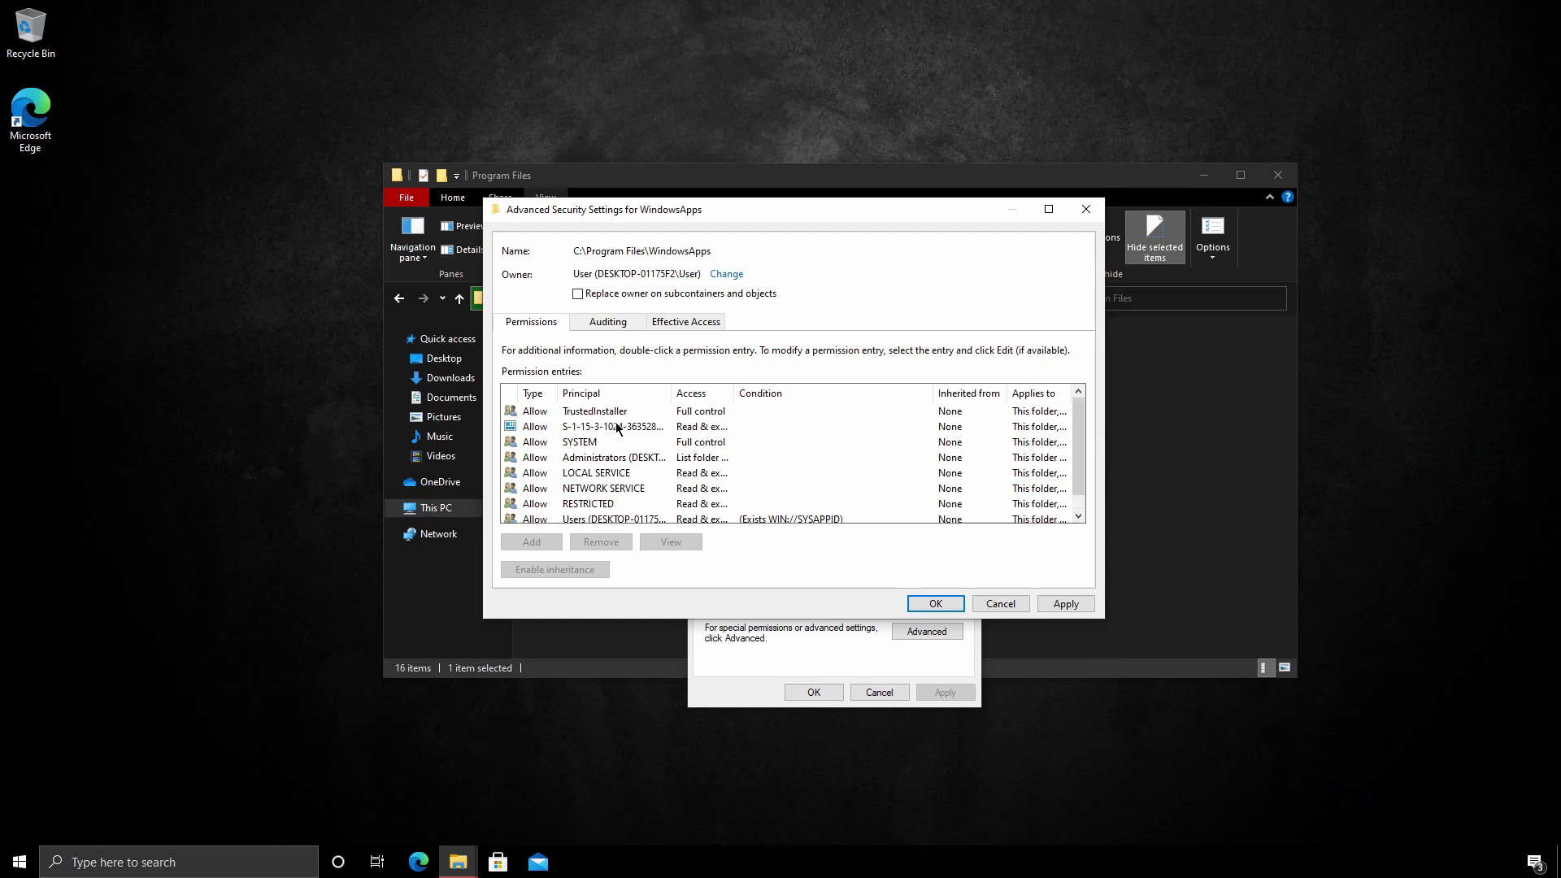
pyautogui.click(578, 294)
pyautogui.scroll(-1, 598, 421)
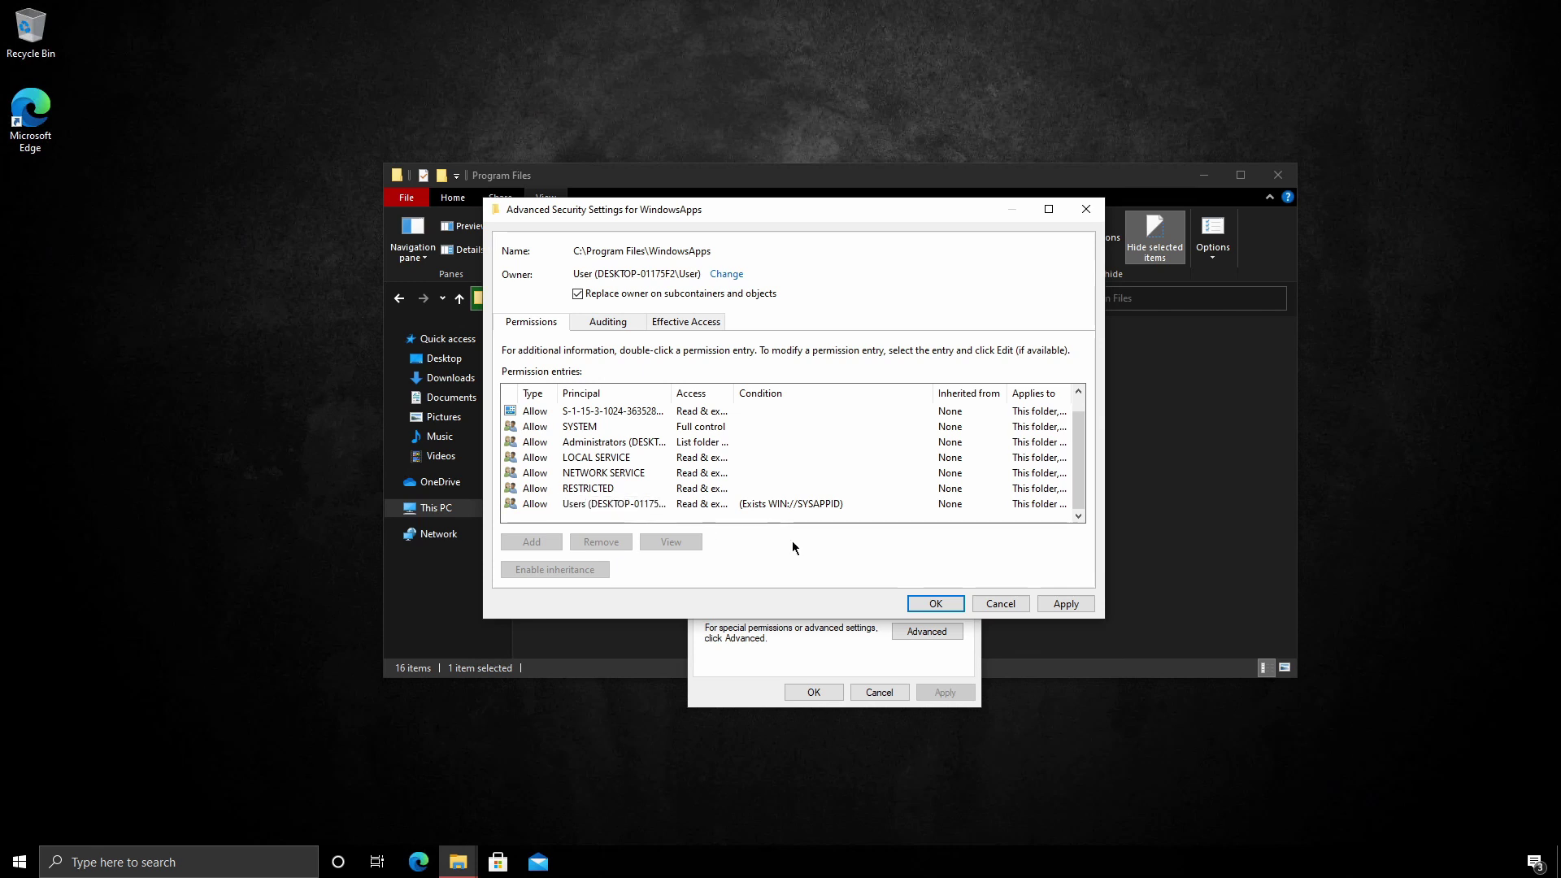
pyautogui.click(1044, 605)
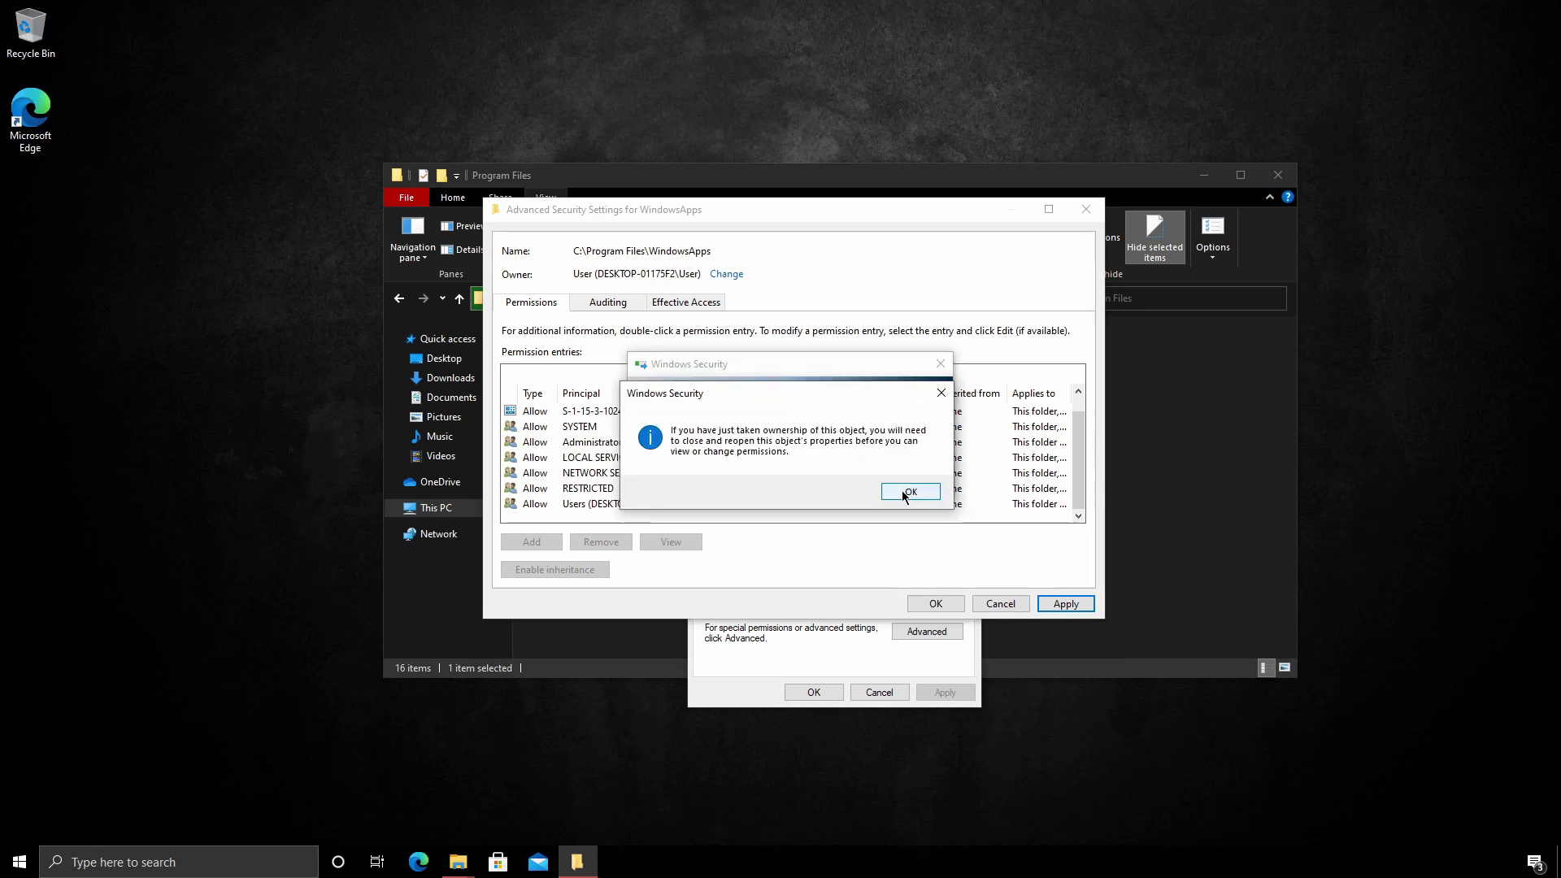
pyautogui.click(905, 492)
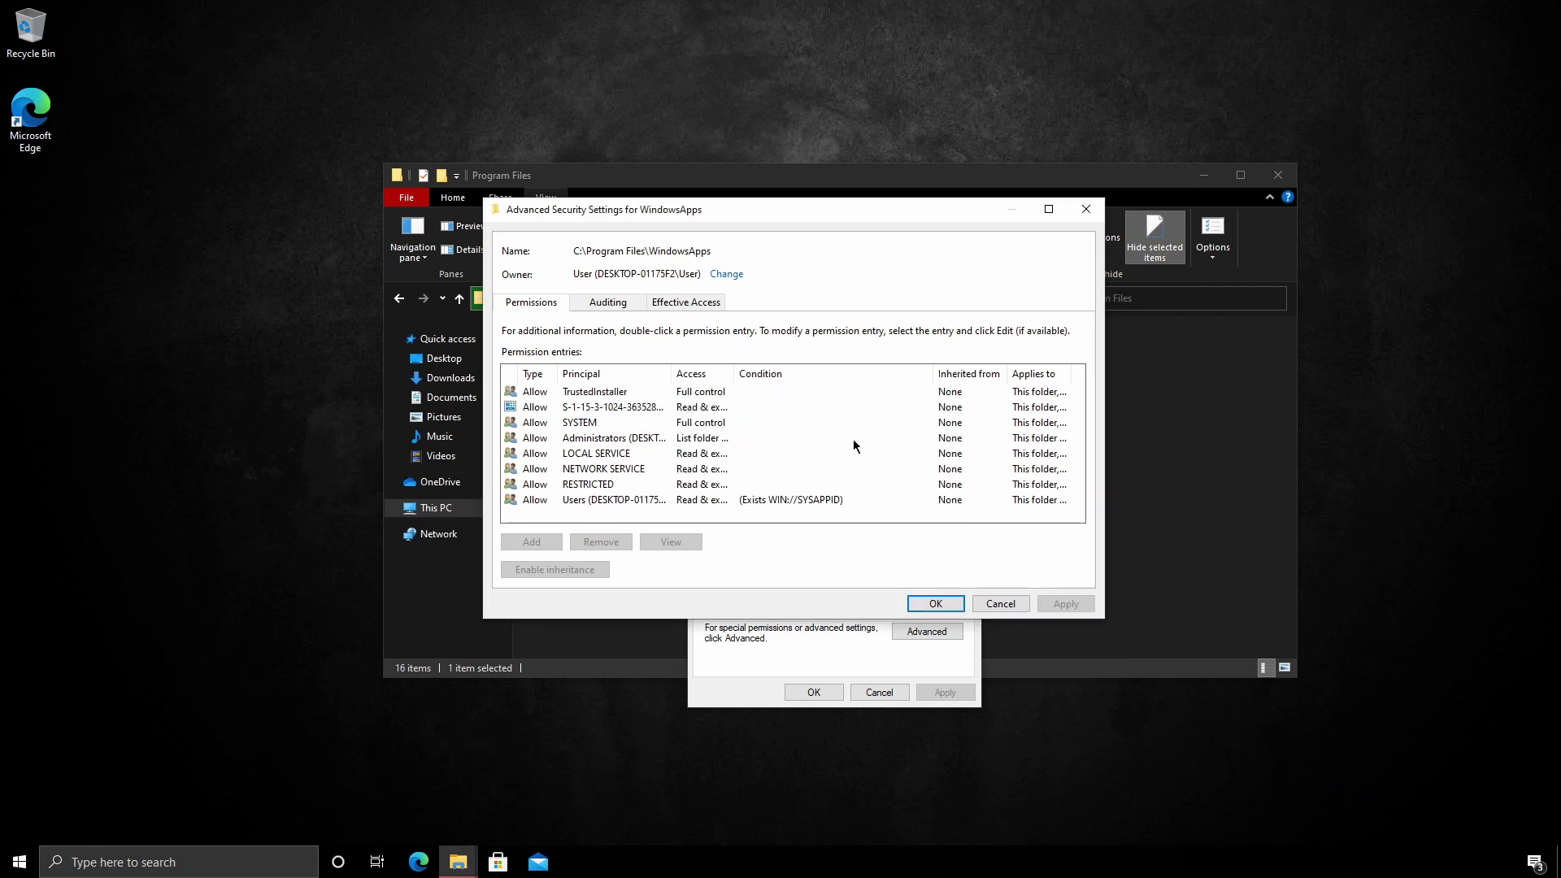
pyautogui.click(929, 604)
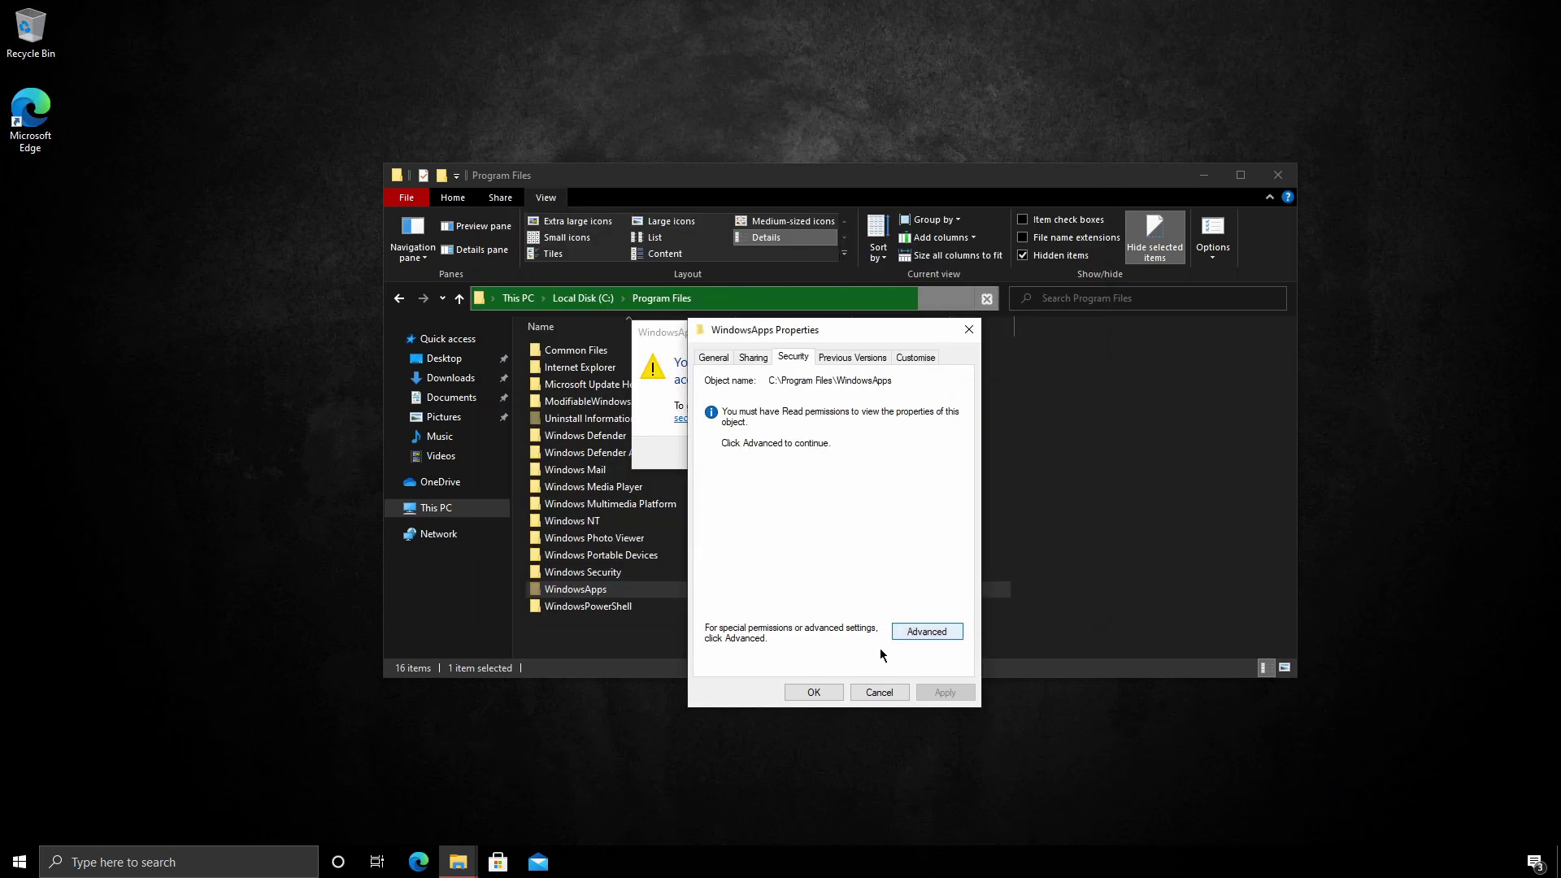
pyautogui.click(825, 694)
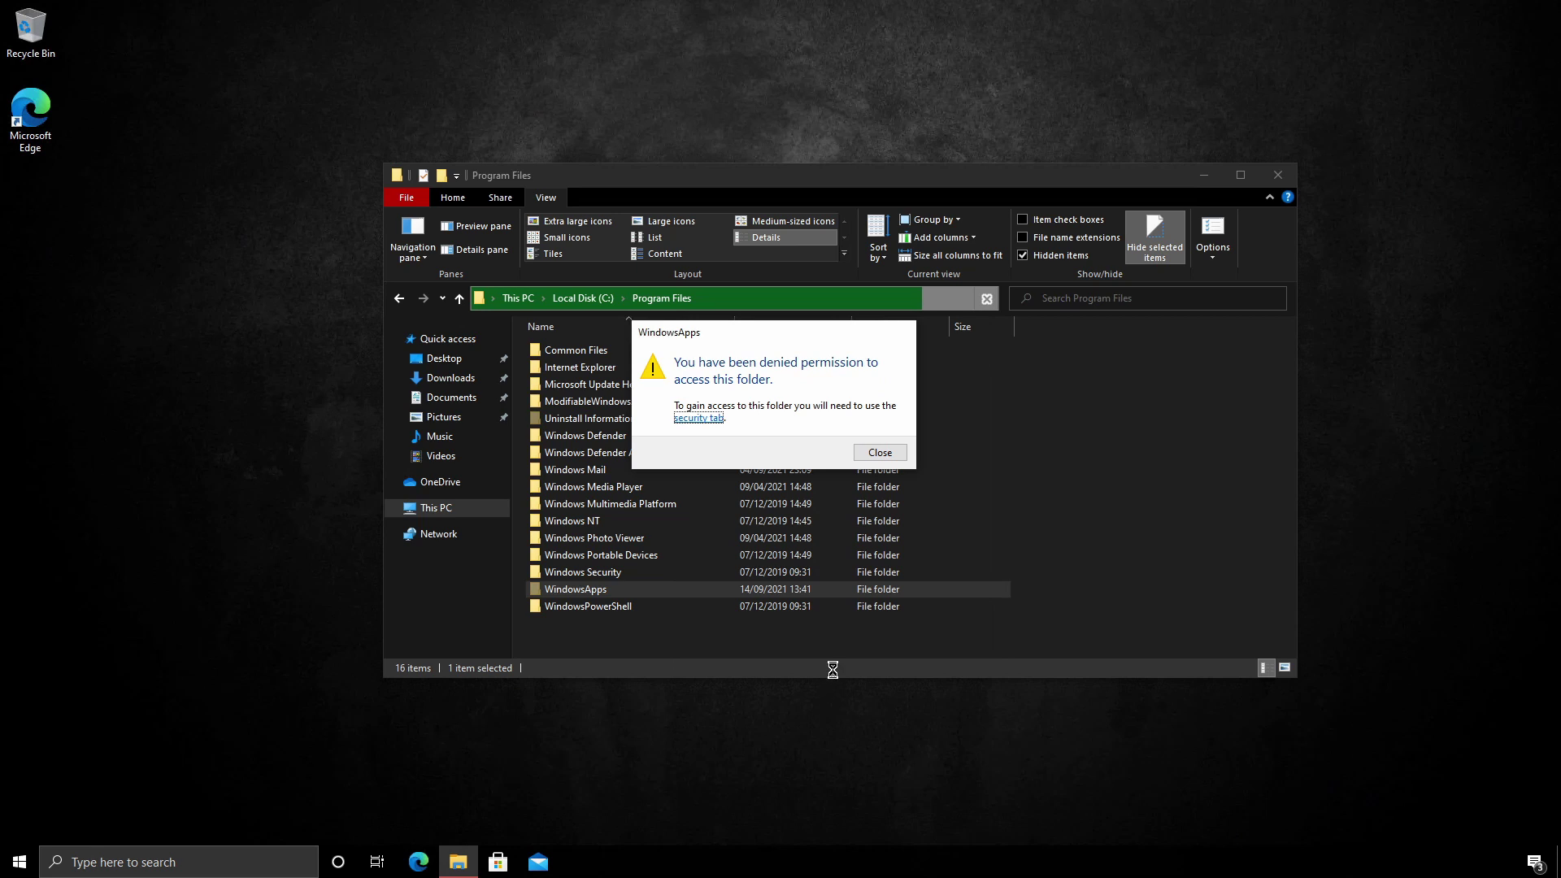
pyautogui.click(881, 454)
# Enter WindowsApps and open the PocketpairInc.Craftopia package folder
pyautogui.doubleClick(613, 588)
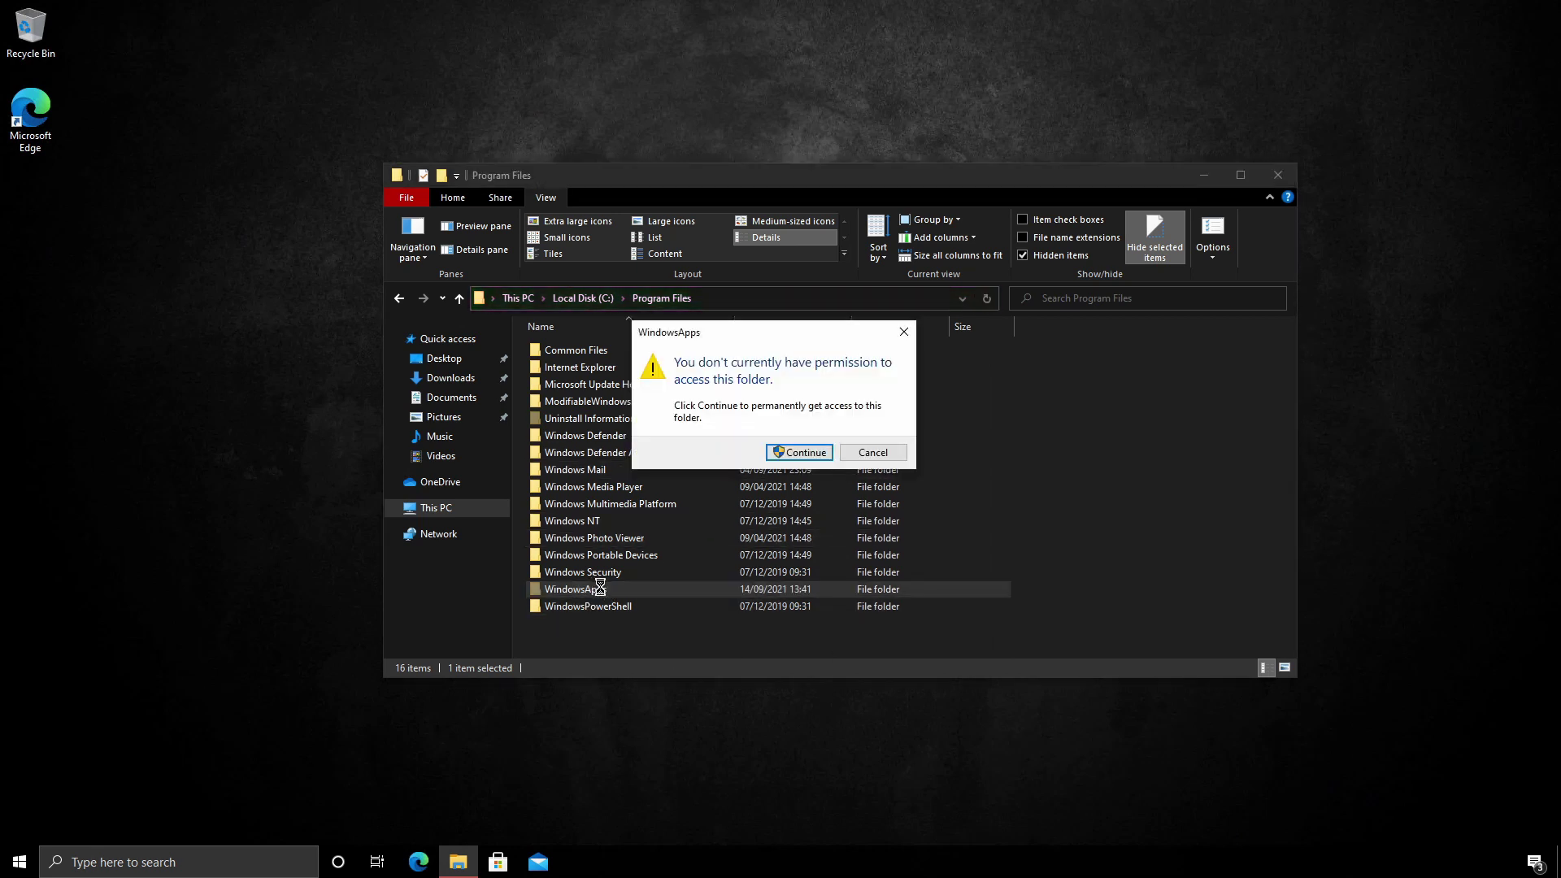
pyautogui.click(788, 453)
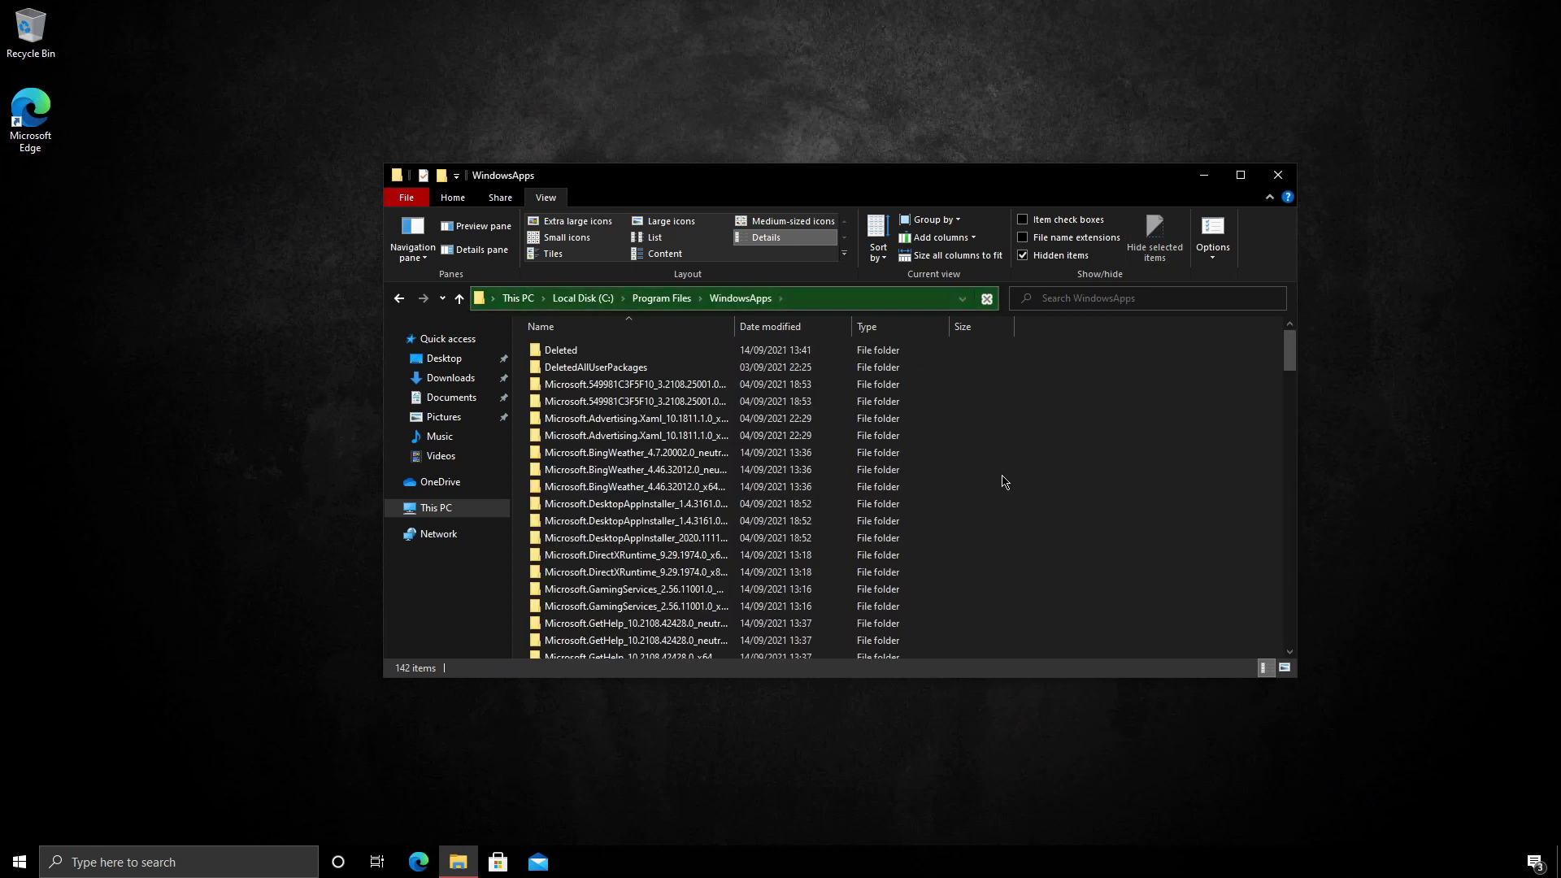
pyautogui.scroll(-10, 830, 478)
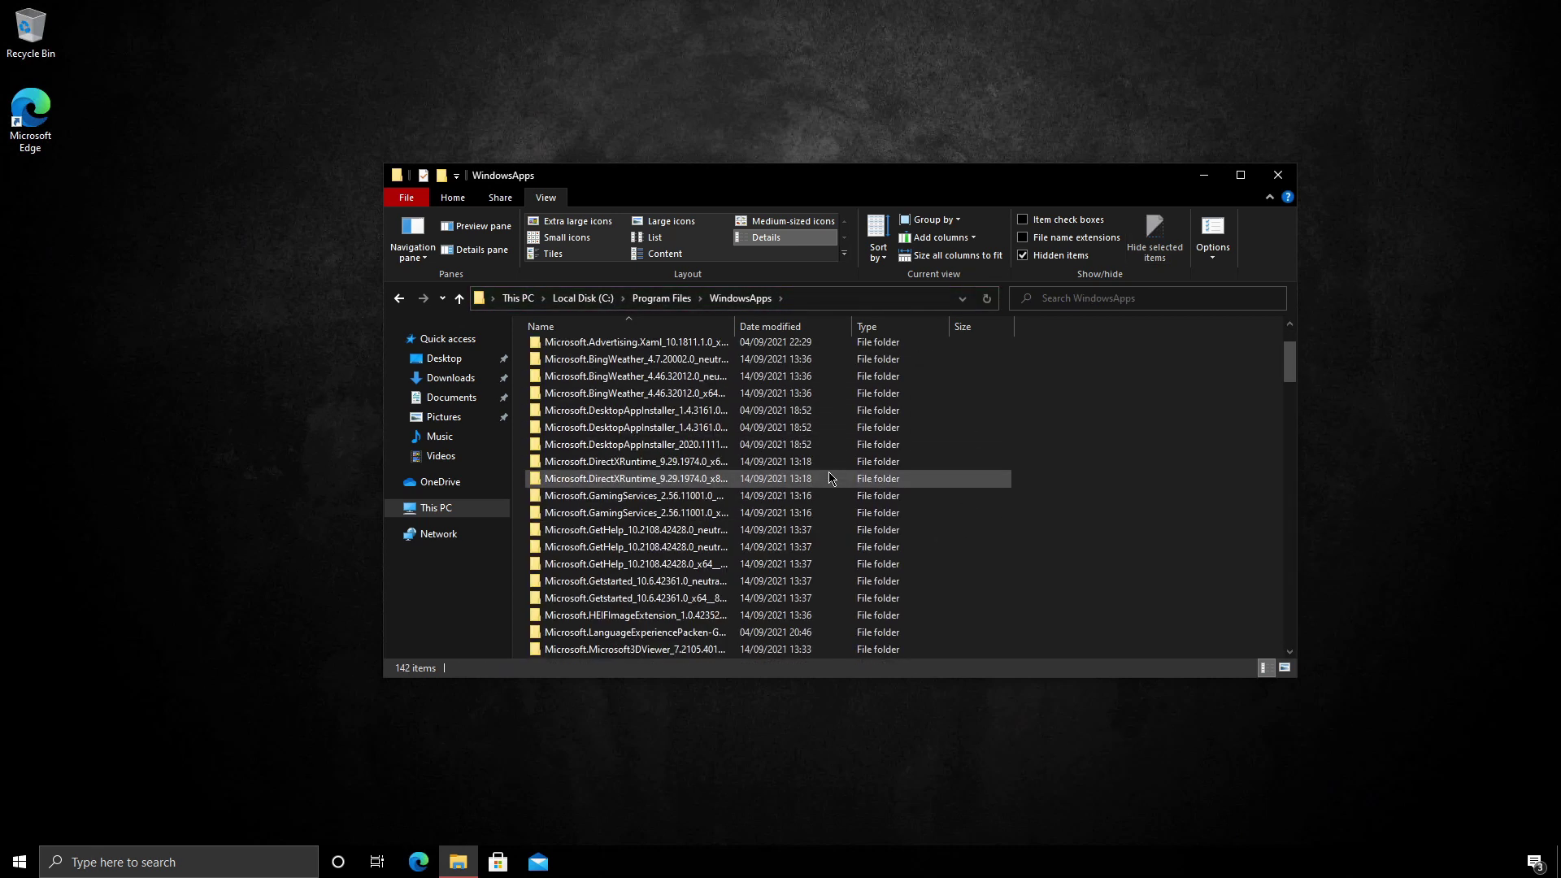
pyautogui.scroll(-8, 830, 478)
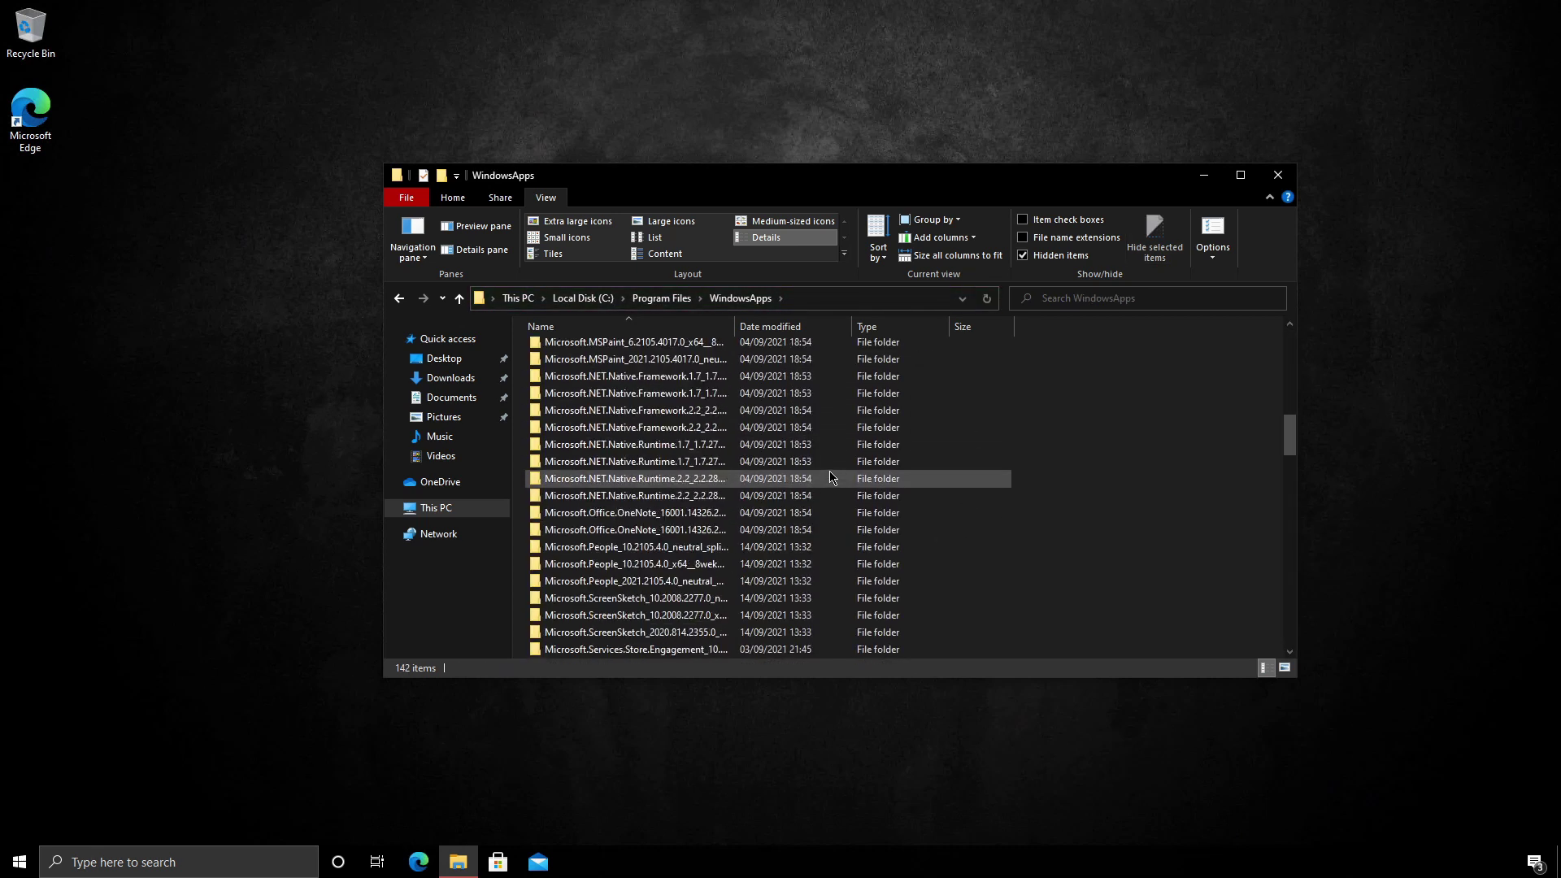
pyautogui.scroll(-8, 782, 462)
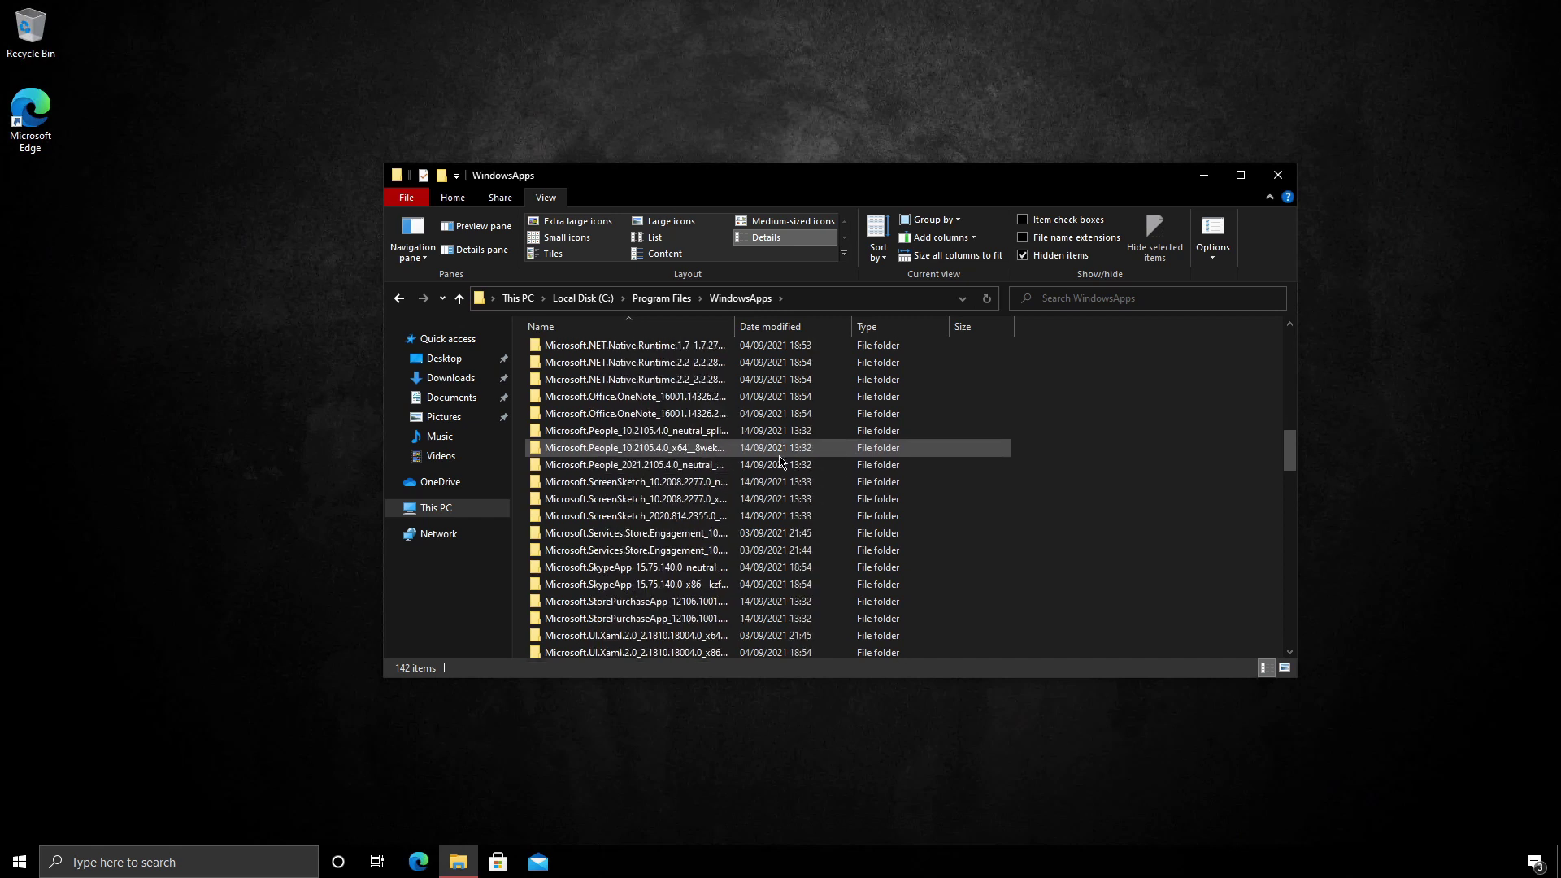
pyautogui.scroll(-15, 779, 460)
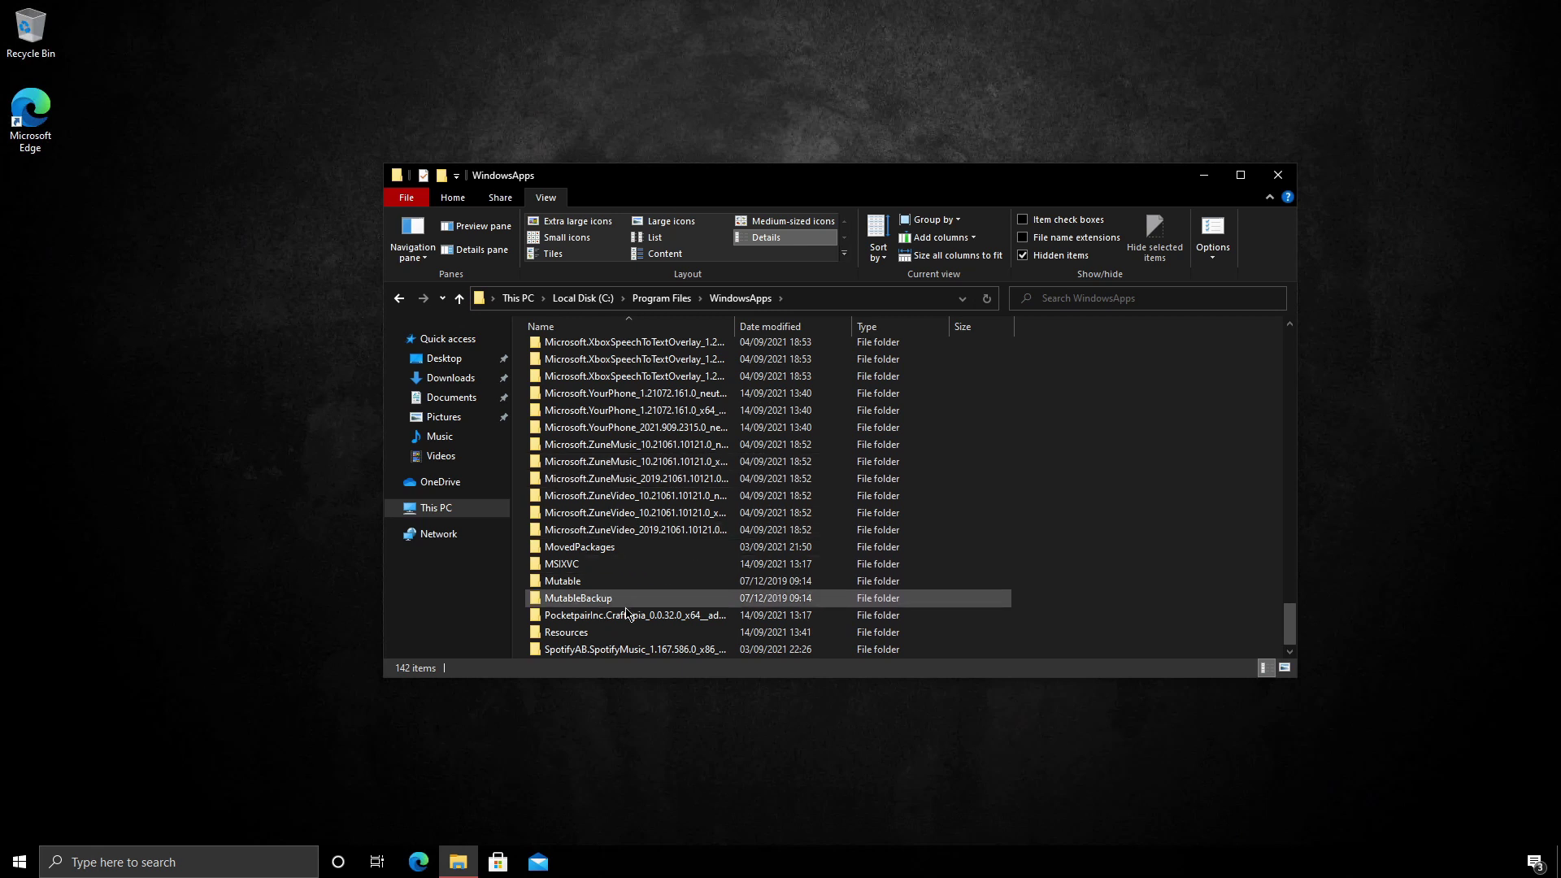
pyautogui.doubleClick(619, 618)
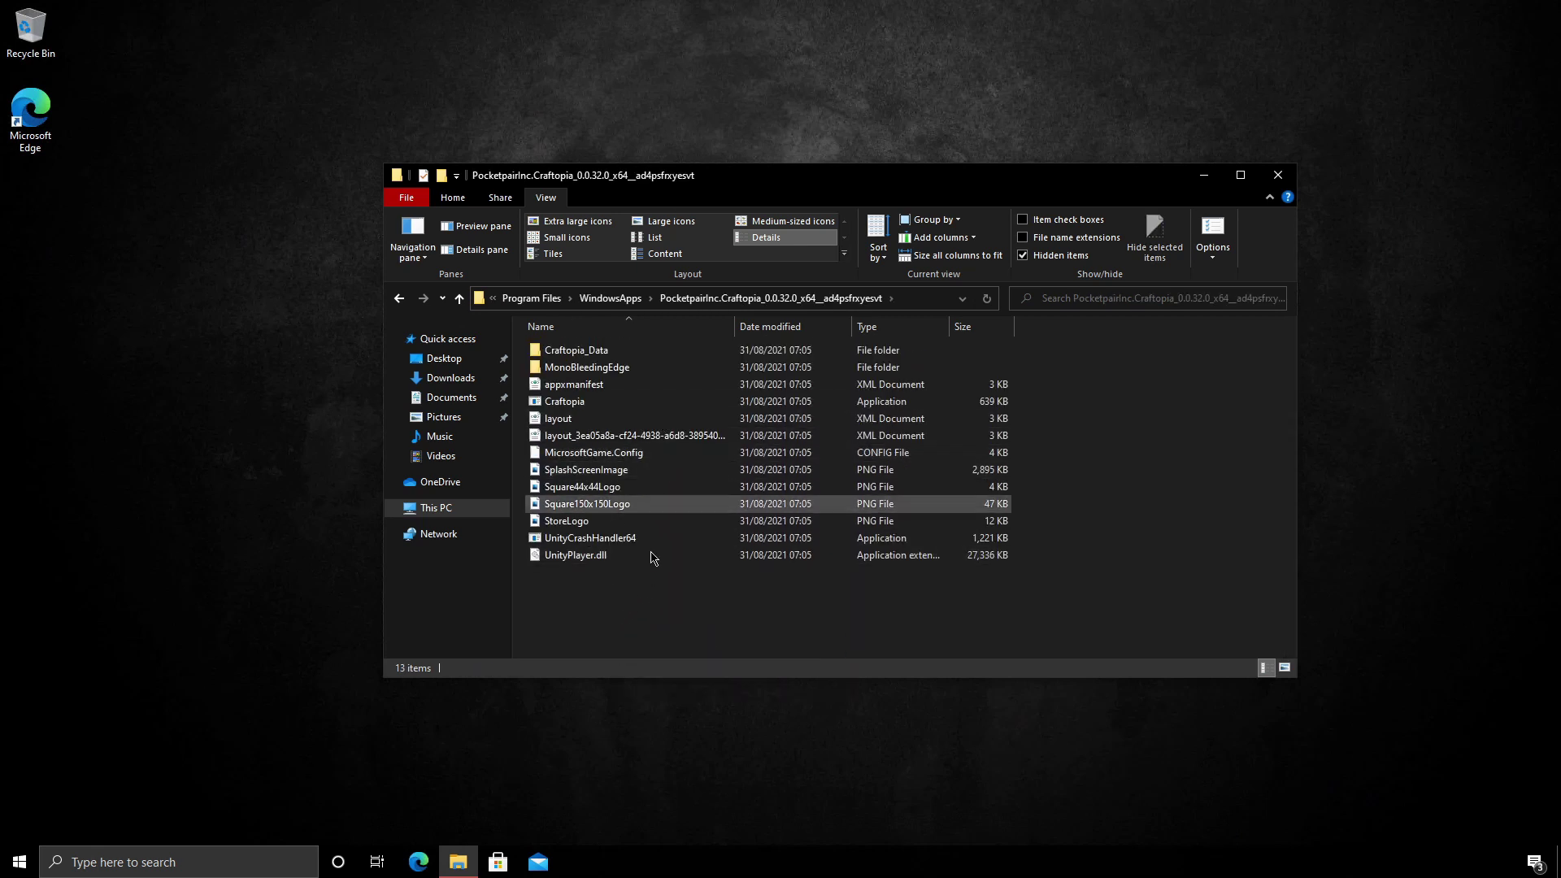
# Attempt to create a new item in the Craftopia folder and dismiss the resulting error
pyautogui.rightClick(669, 601)
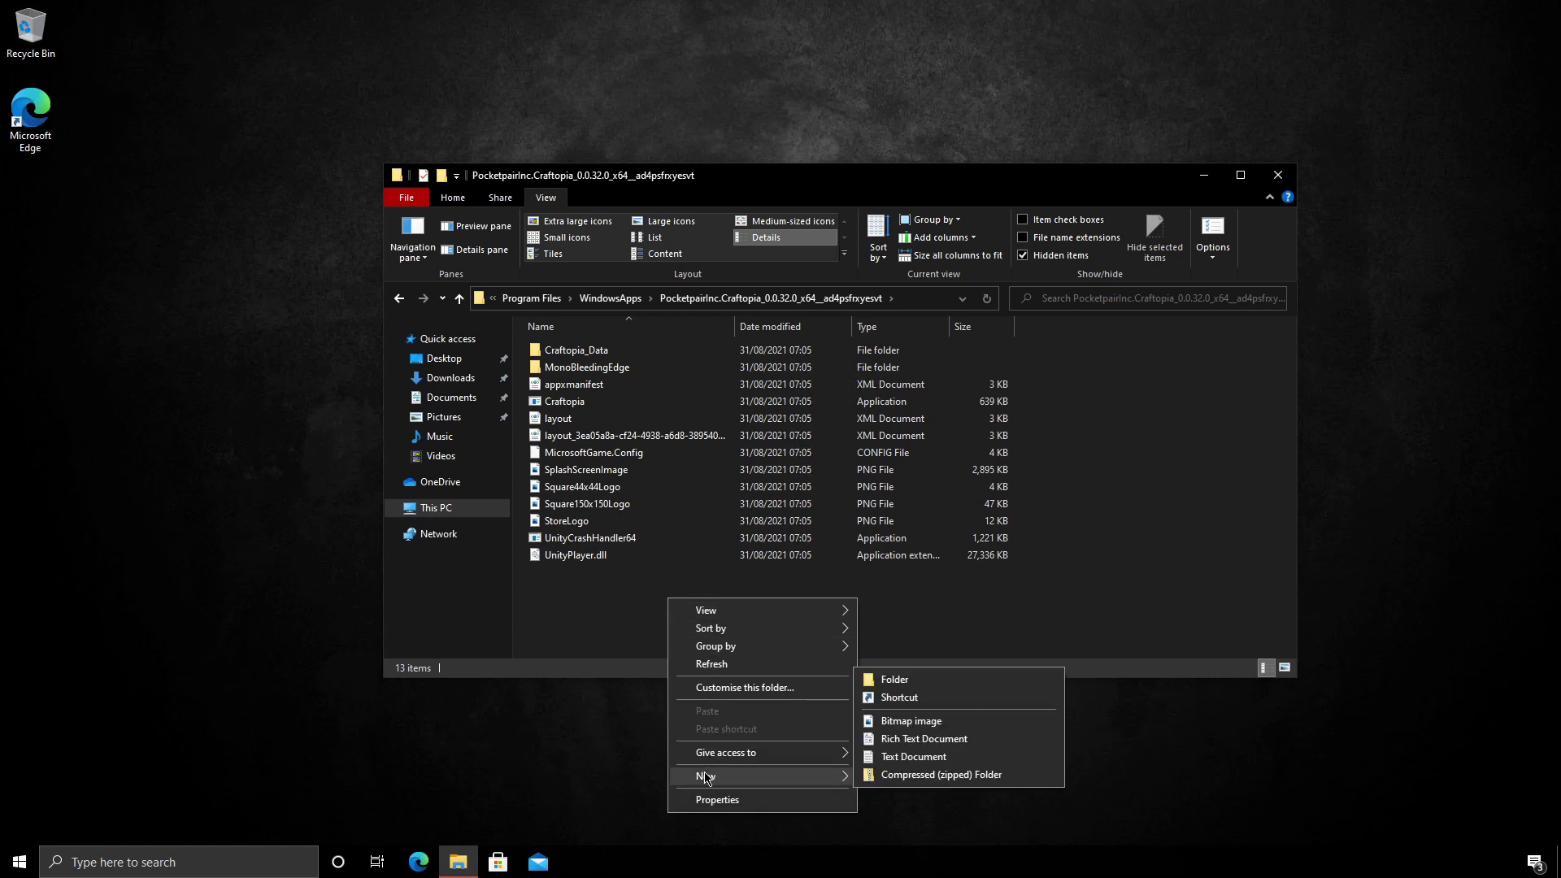
pyautogui.moveTo(813, 782)
pyautogui.click(901, 758)
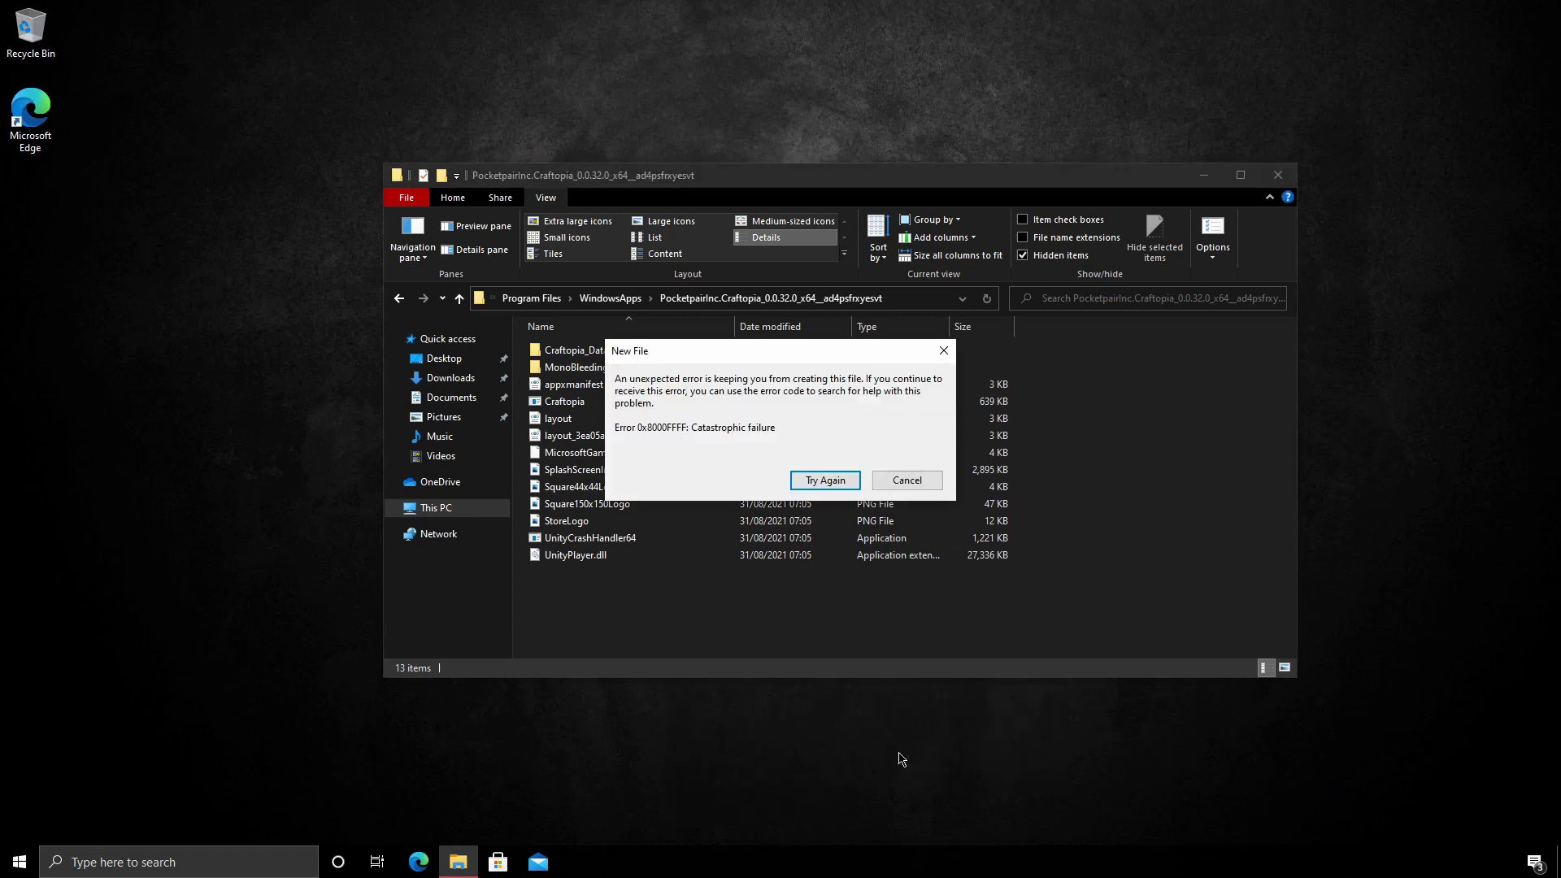
pyautogui.click(896, 484)
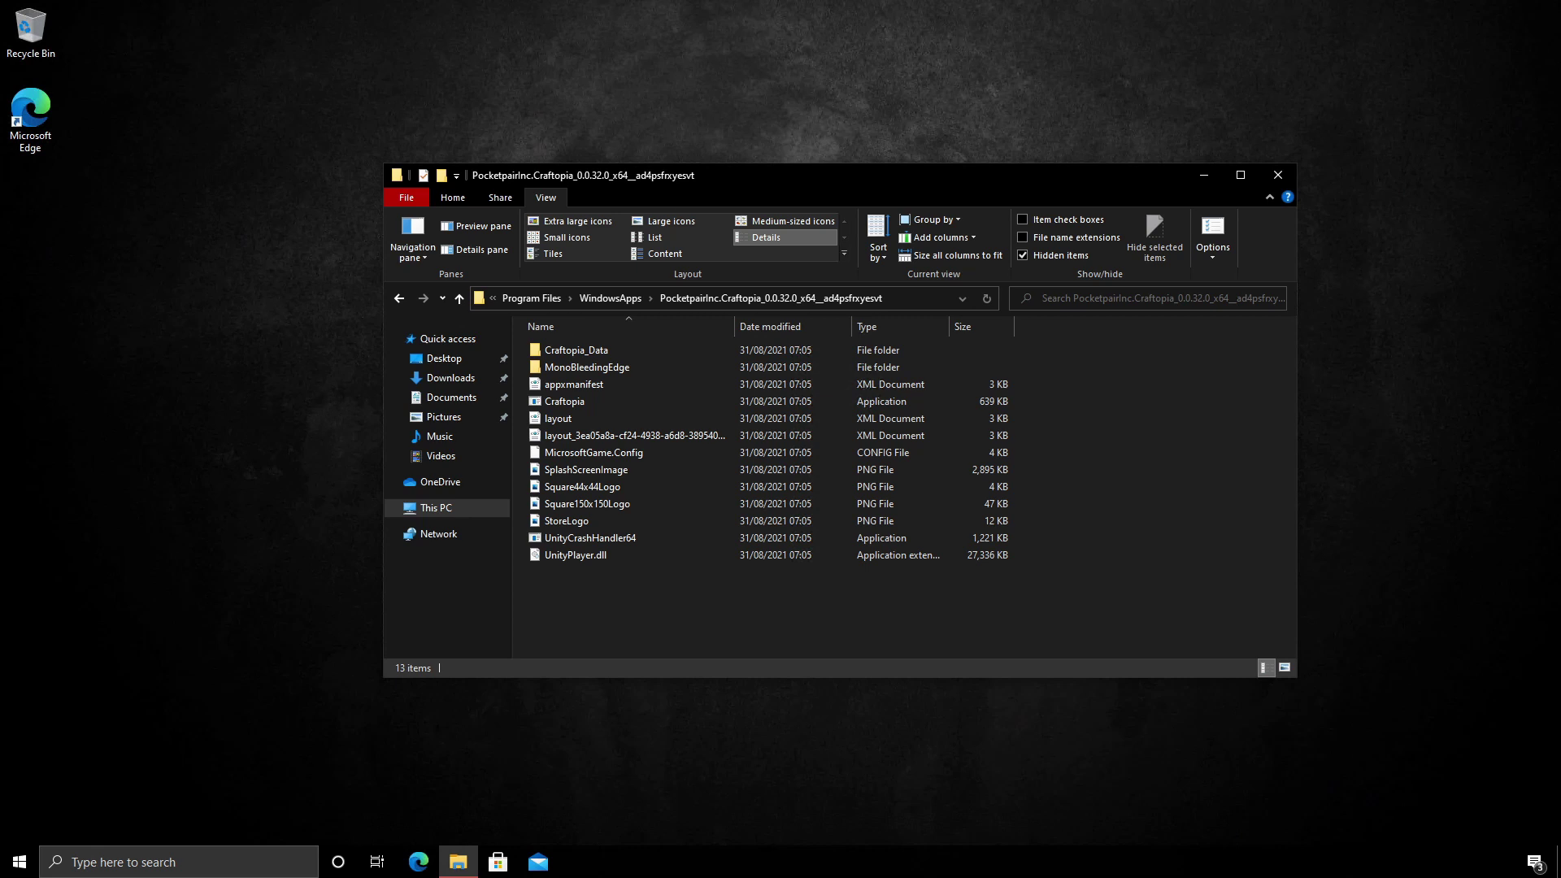
# Go to github.com/Wunkolo/UWPDumper in Edge and download UWPDumper-x64.zip from the latest release
pyautogui.click(418, 862)
pyautogui.hotkey('ctrl', 'v')
pyautogui.press('Return')
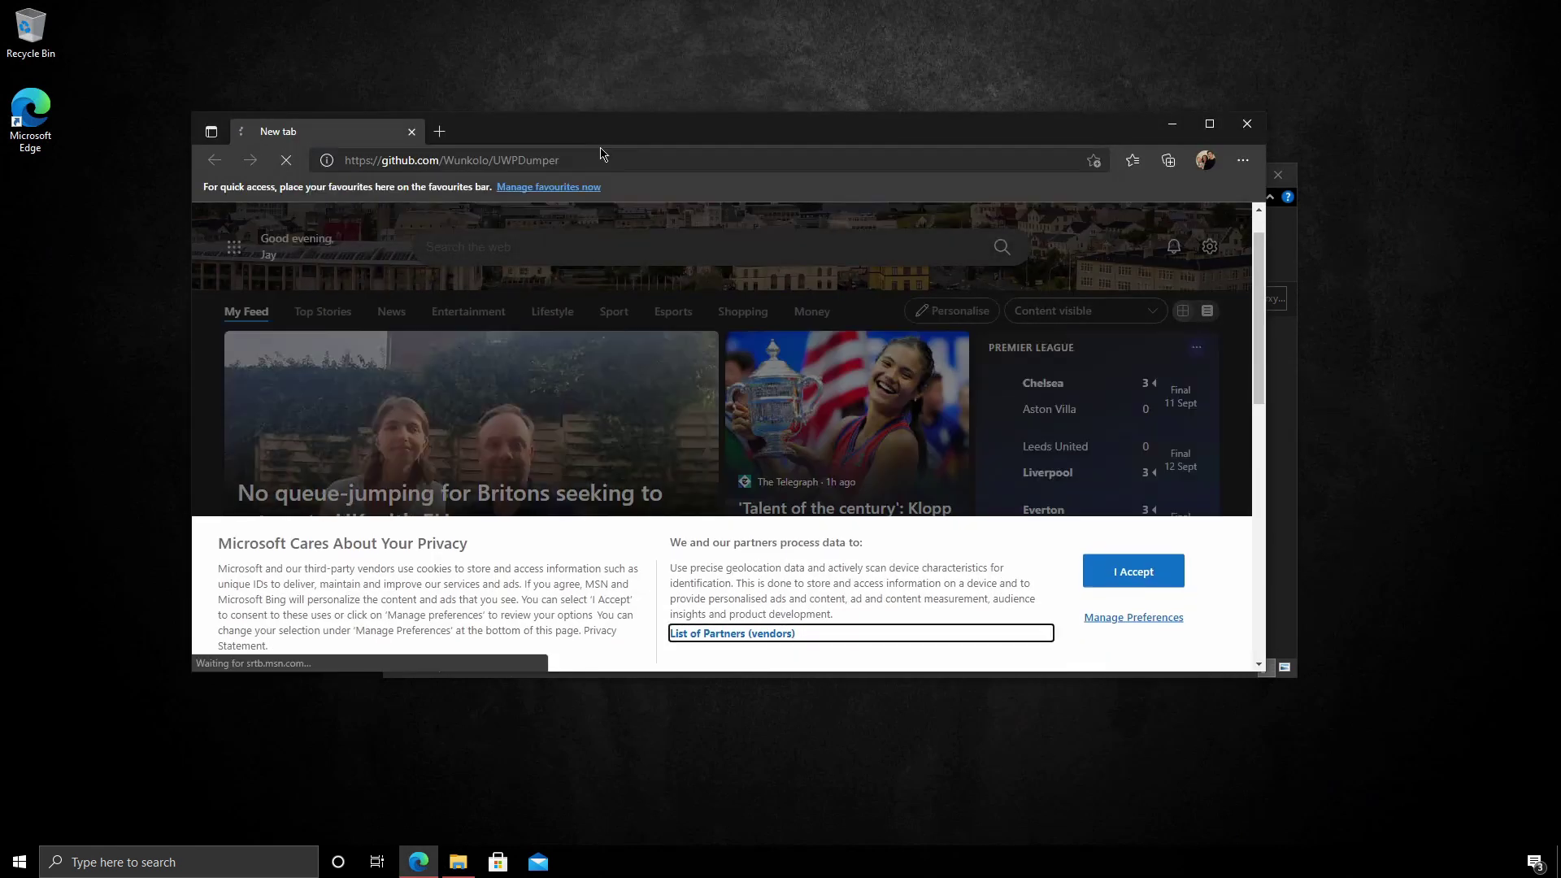
pyautogui.moveTo(620, 133); pyautogui.dragTo(715, 2)
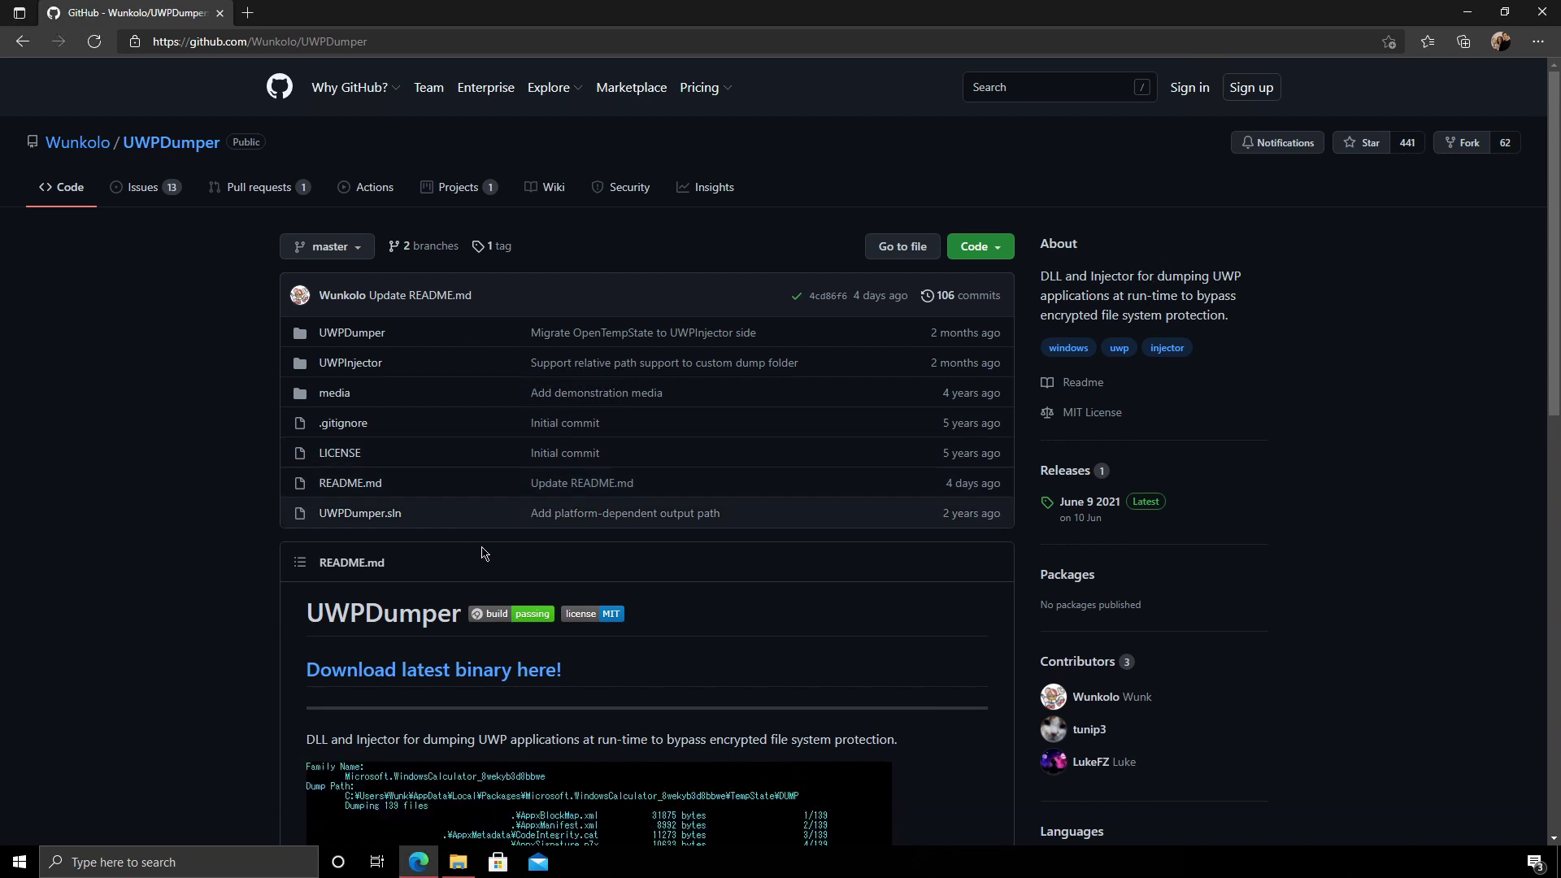
pyautogui.click(433, 672)
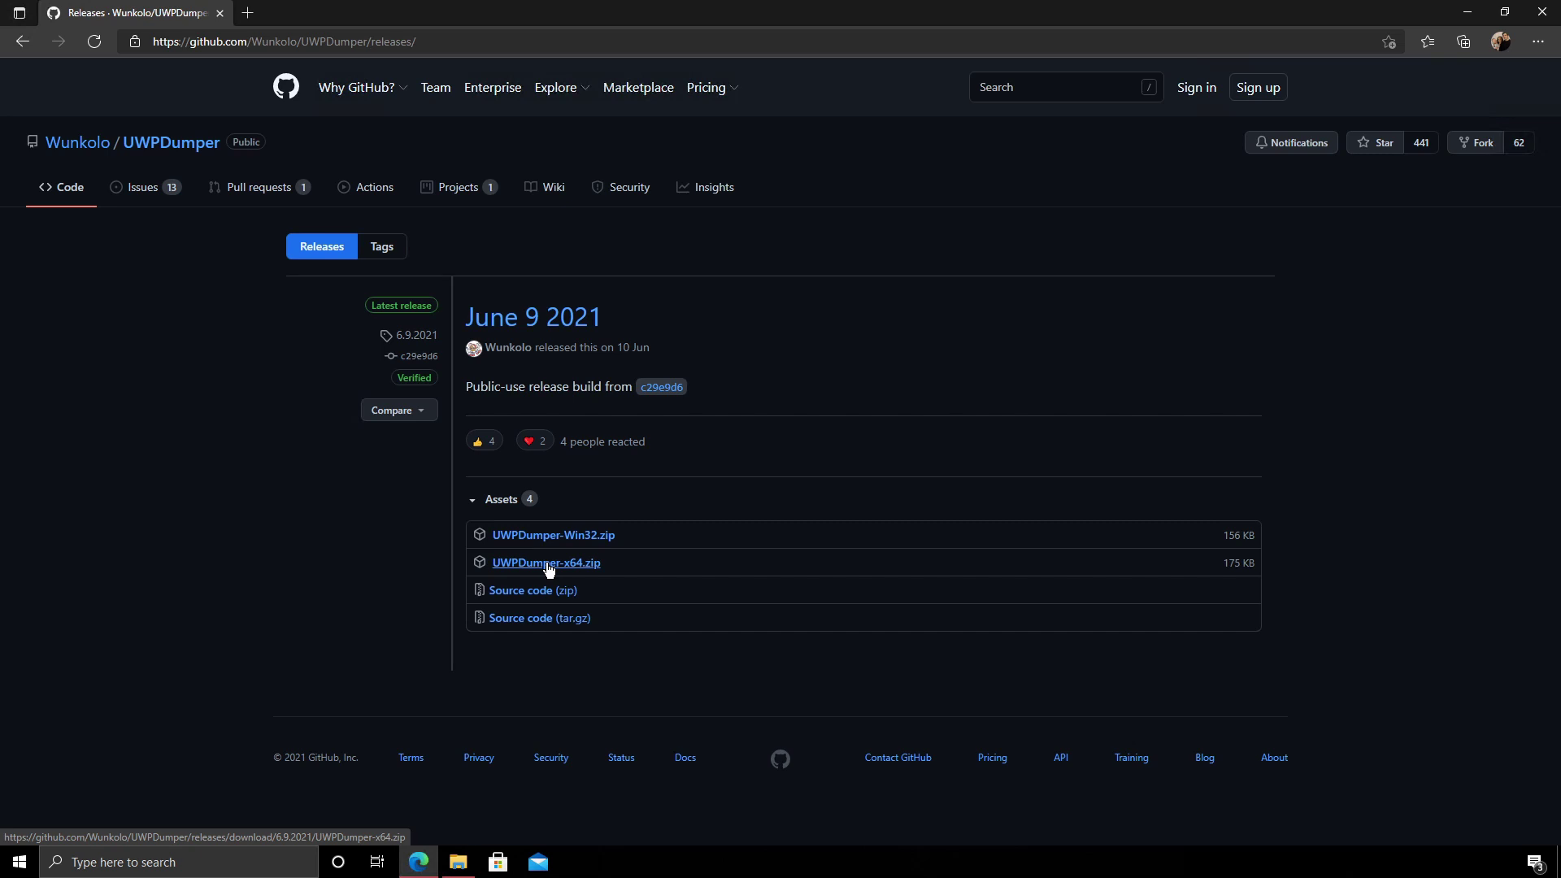
pyautogui.click(548, 564)
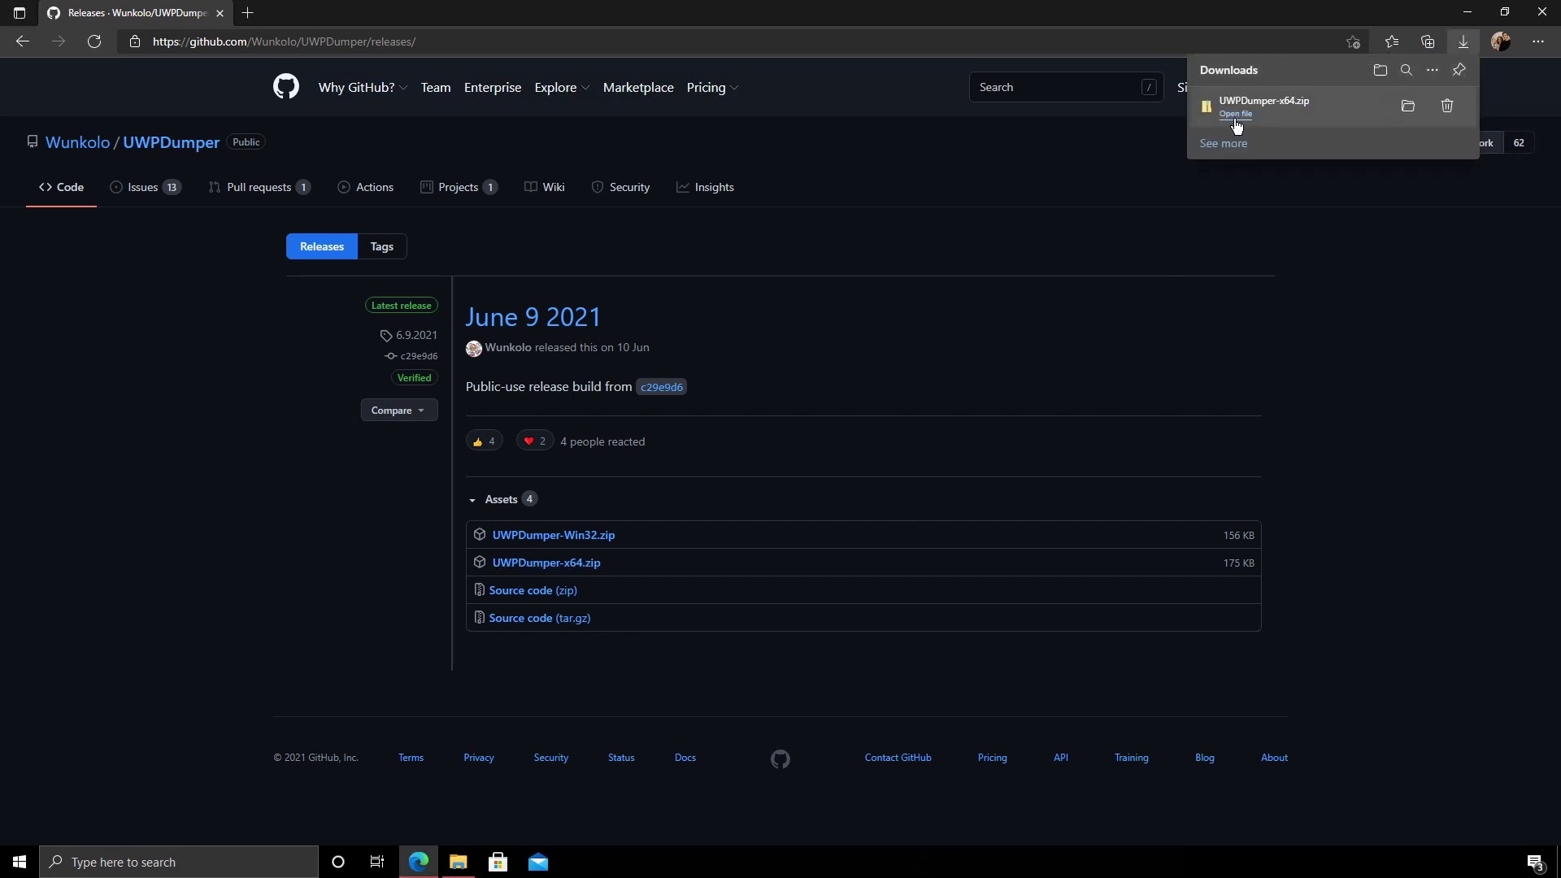
# Drag UWPDumper.dll and UWPInjector from the opened UWPDumper-x64.zip onto the desktop, then close the archive
pyautogui.click(1235, 115)
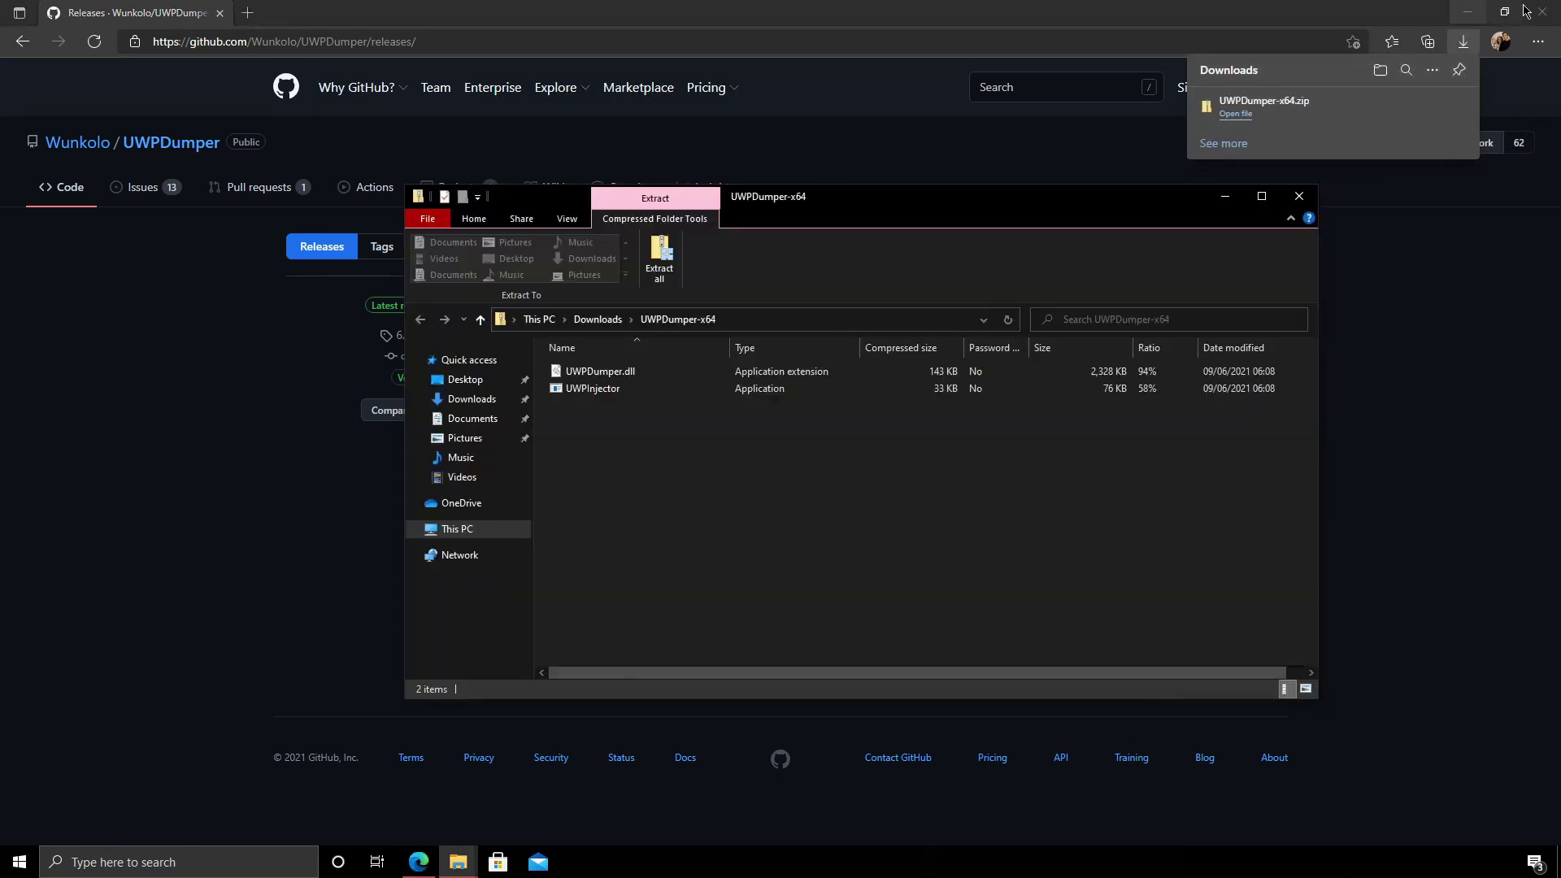
pyautogui.click(1527, 11)
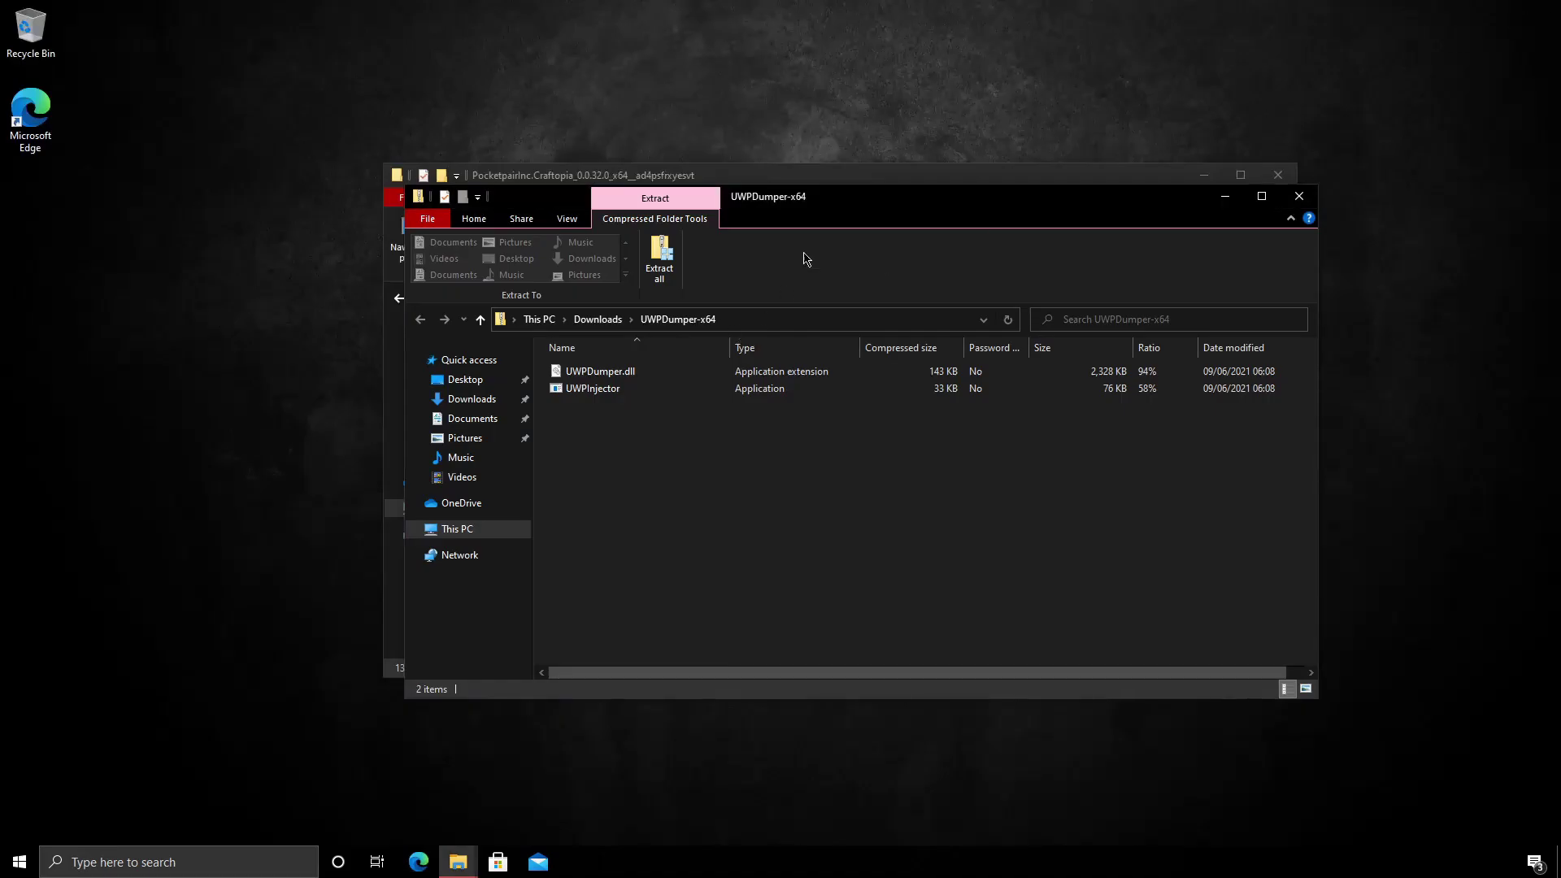
pyautogui.moveTo(862, 180); pyautogui.dragTo(1021, 397)
pyautogui.moveTo(935, 204); pyautogui.dragTo(1022, 115)
pyautogui.moveTo(703, 397); pyautogui.dragTo(241, 359)
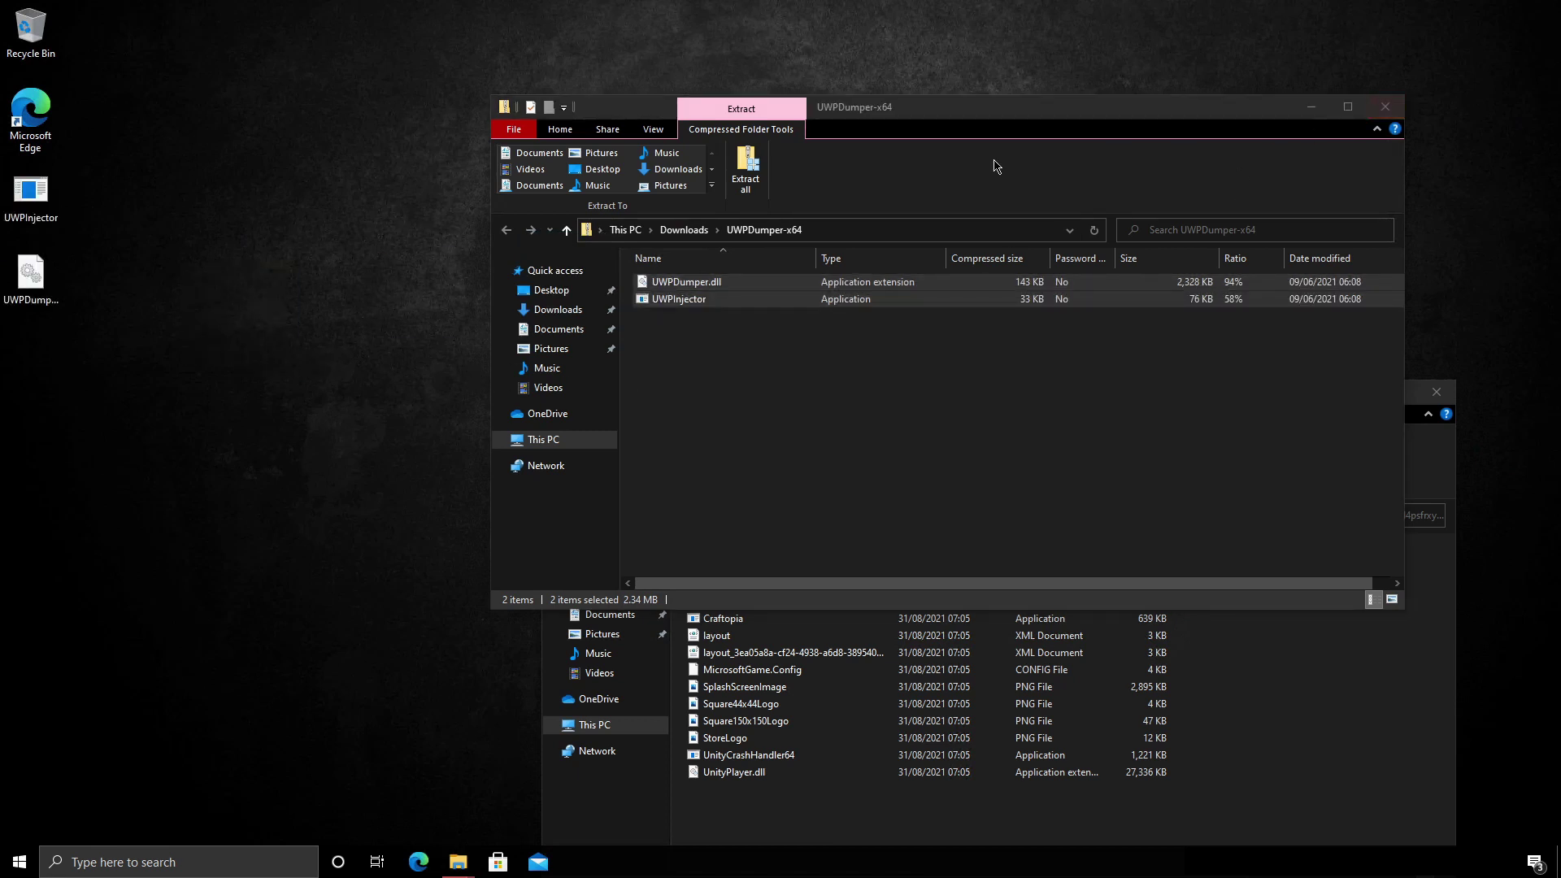
pyautogui.click(1385, 106)
pyautogui.moveTo(1027, 376); pyautogui.dragTo(1000, 169)
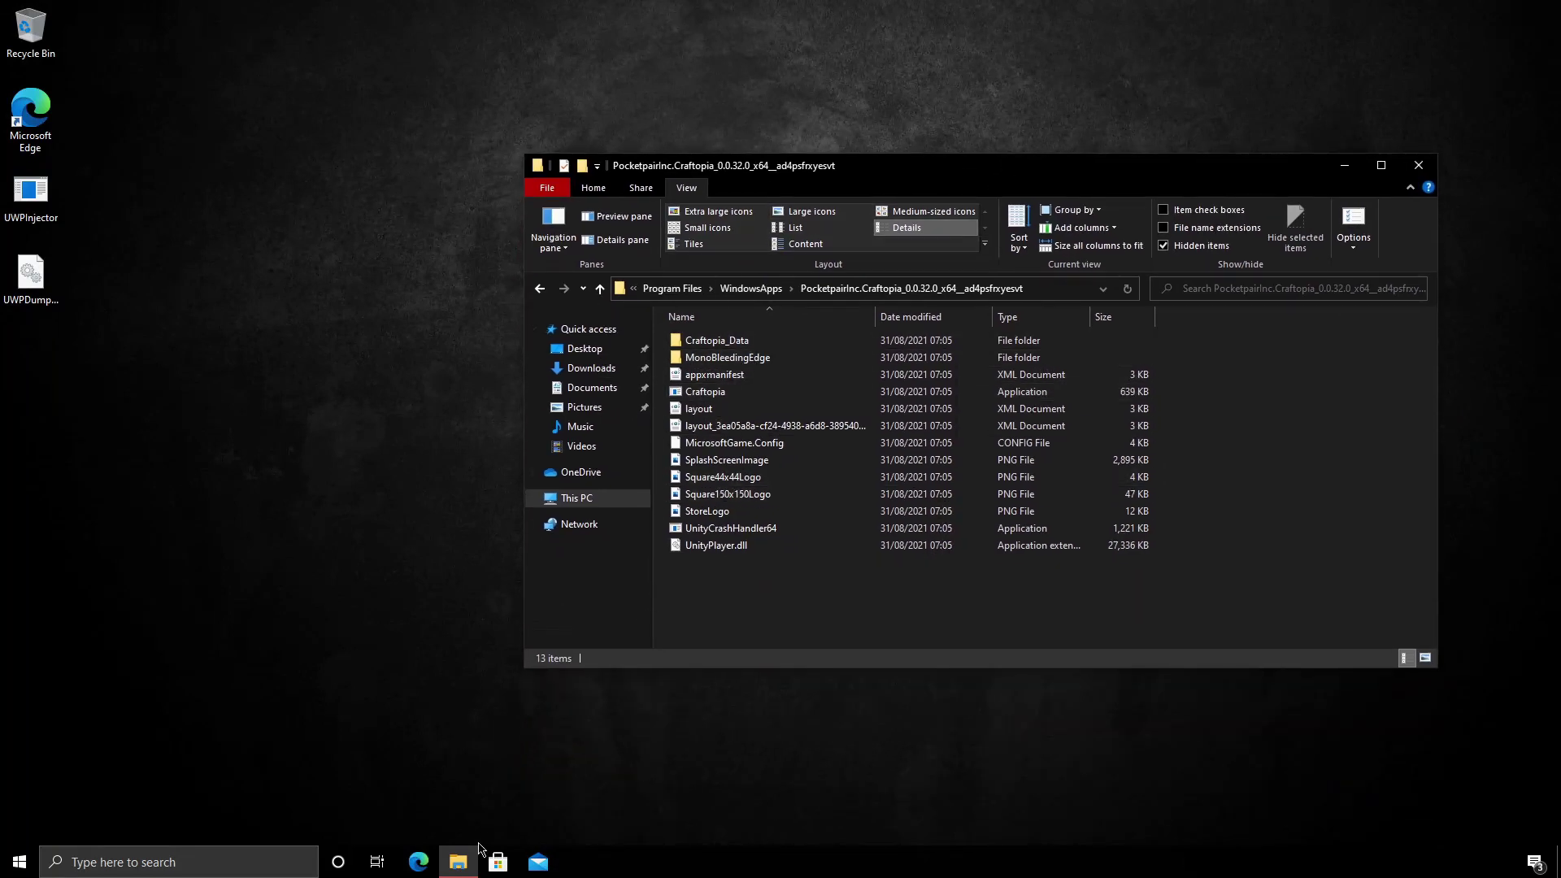
# Make a new folder named Craftopia at the root of Local Disk (C:), then close the window
pyautogui.click(459, 863)
pyautogui.click(456, 779)
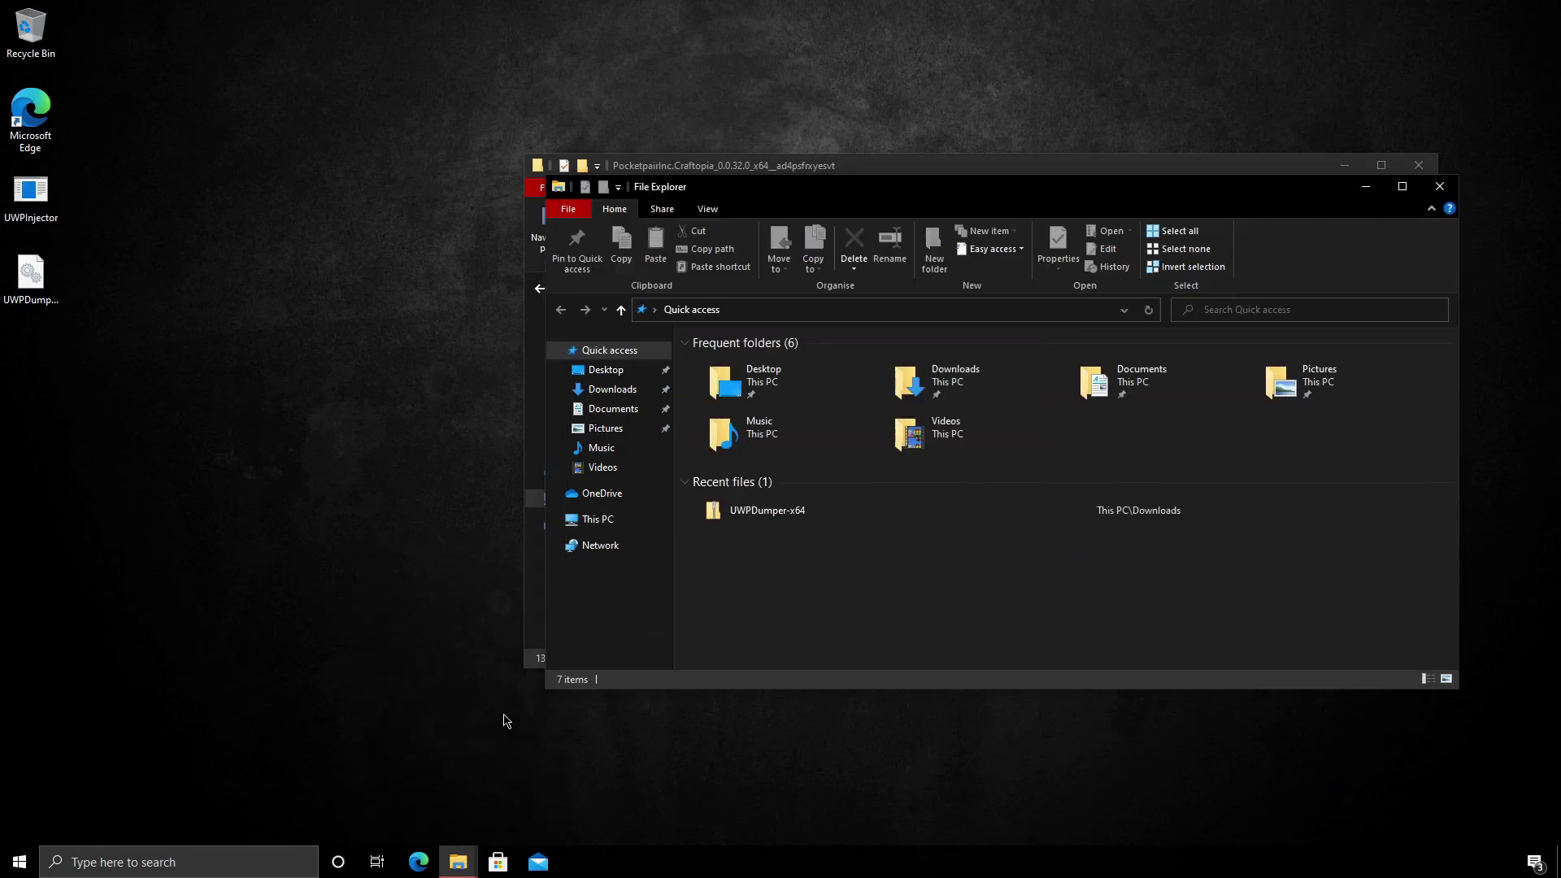
pyautogui.click(595, 519)
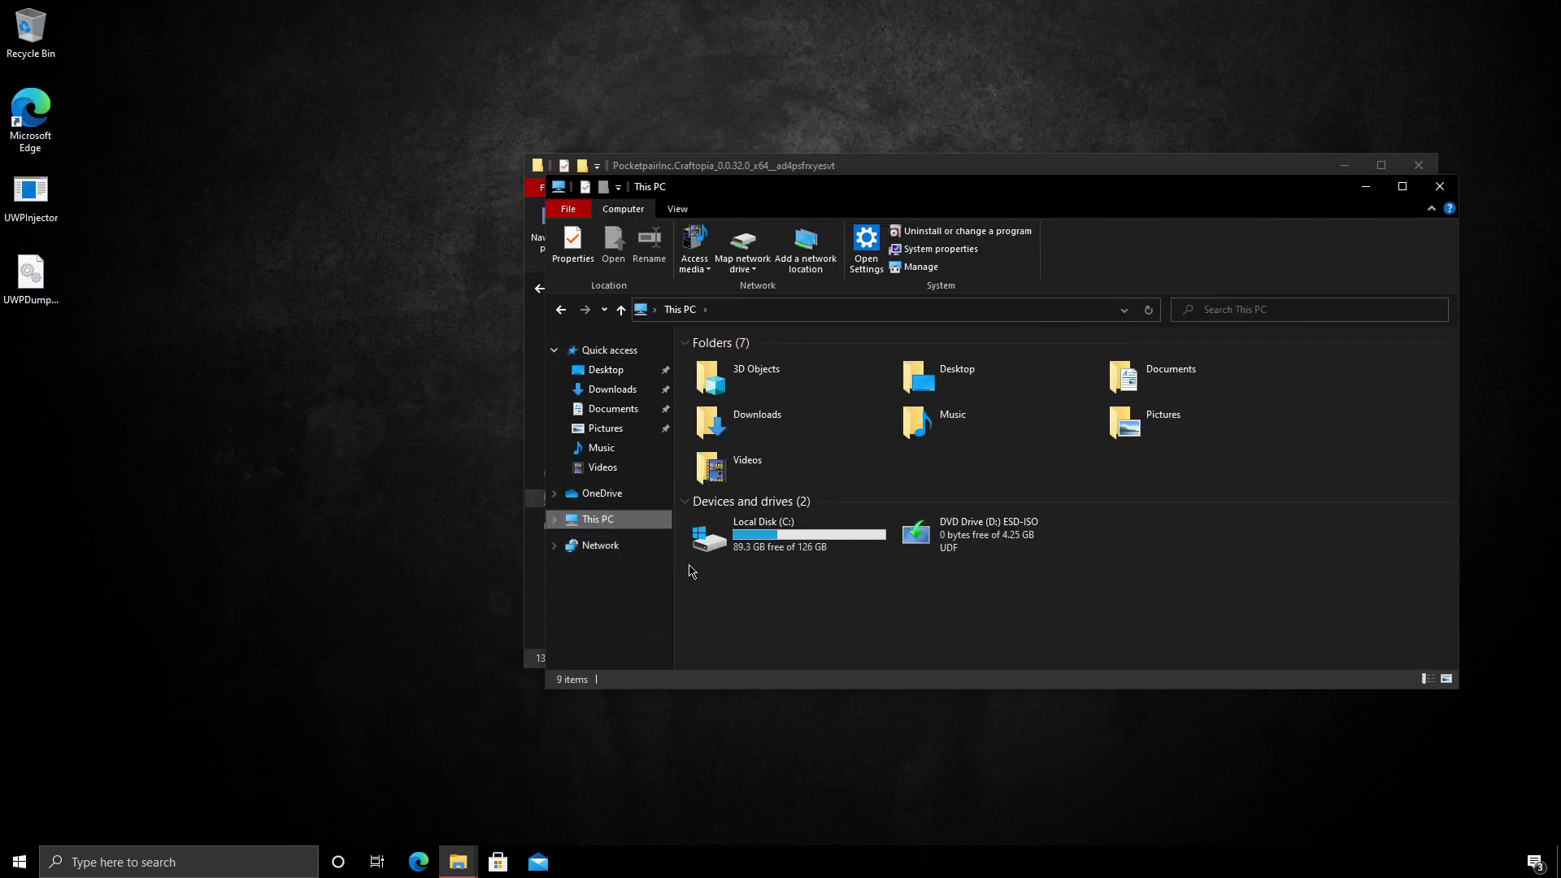
pyautogui.doubleClick(744, 548)
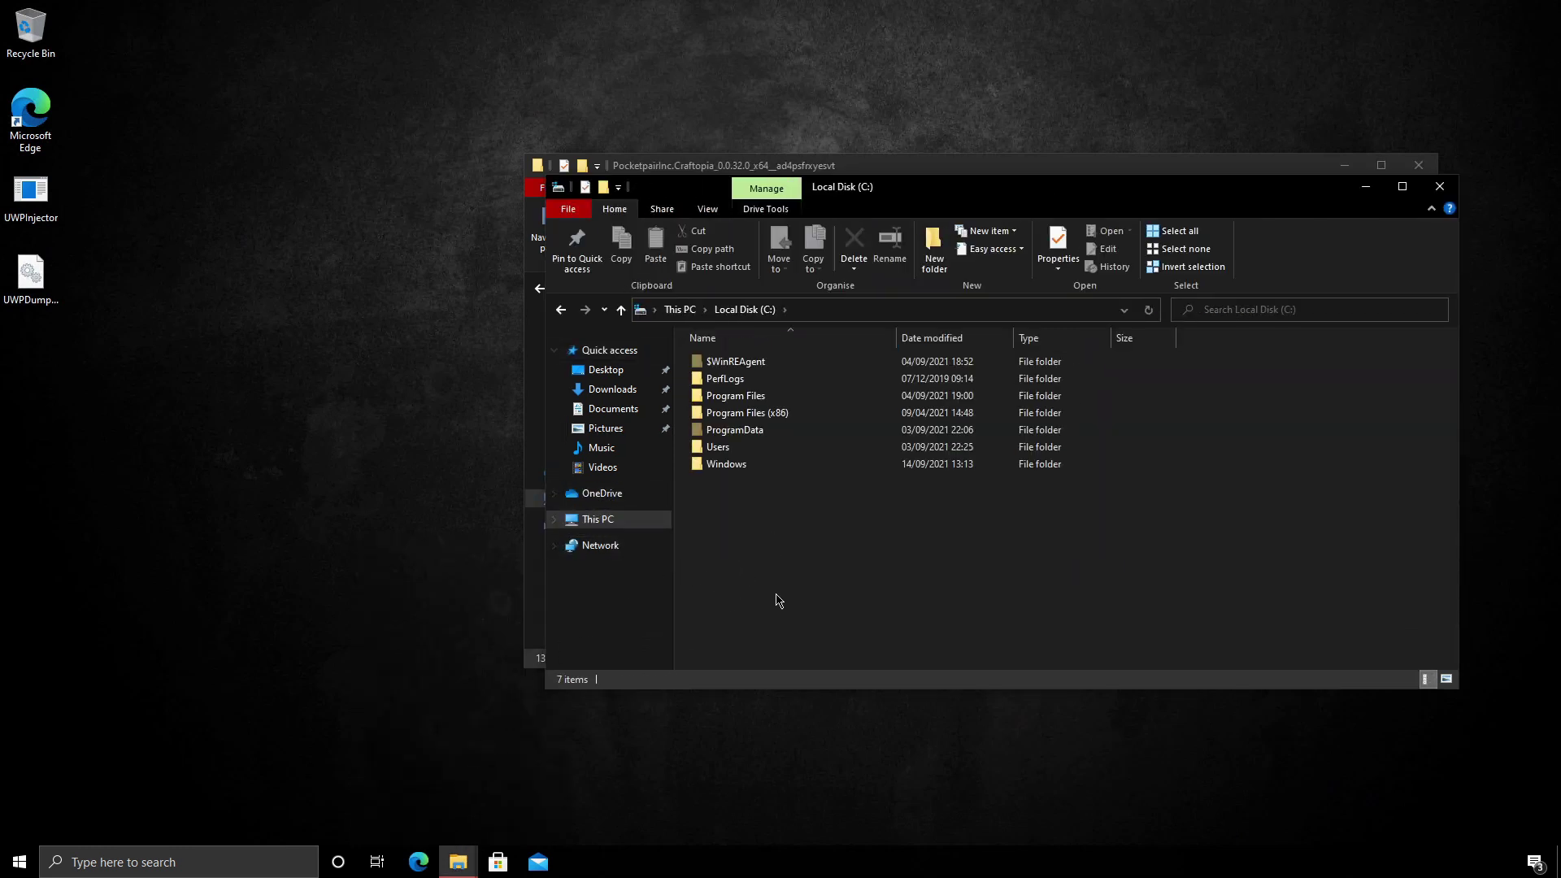
pyautogui.click(927, 263)
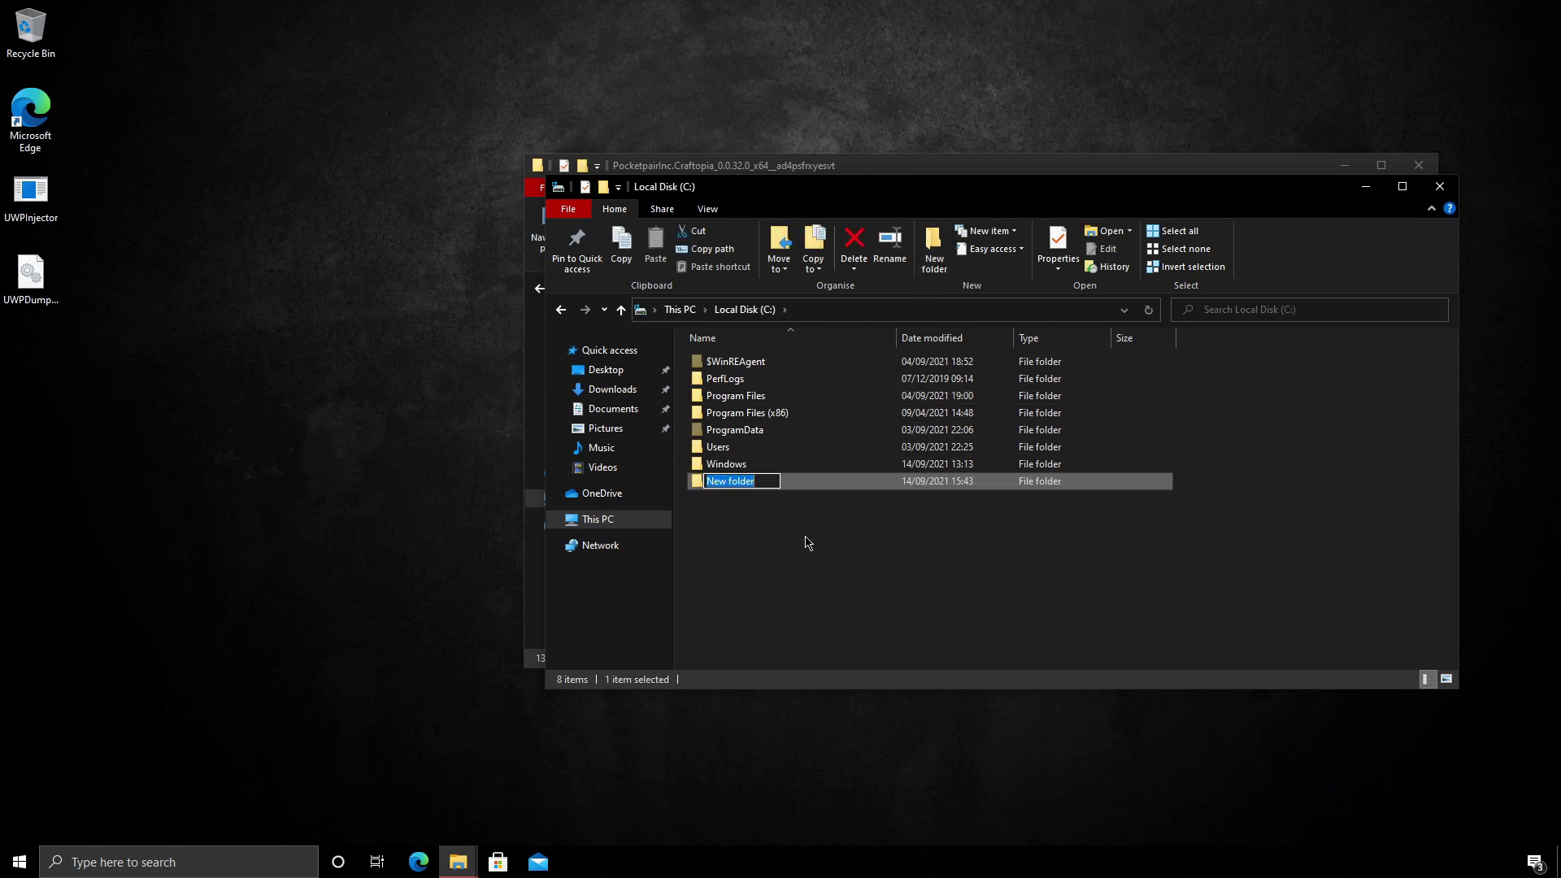
pyautogui.write('Craftopia')
pyautogui.press('Return')
pyautogui.press('Return')
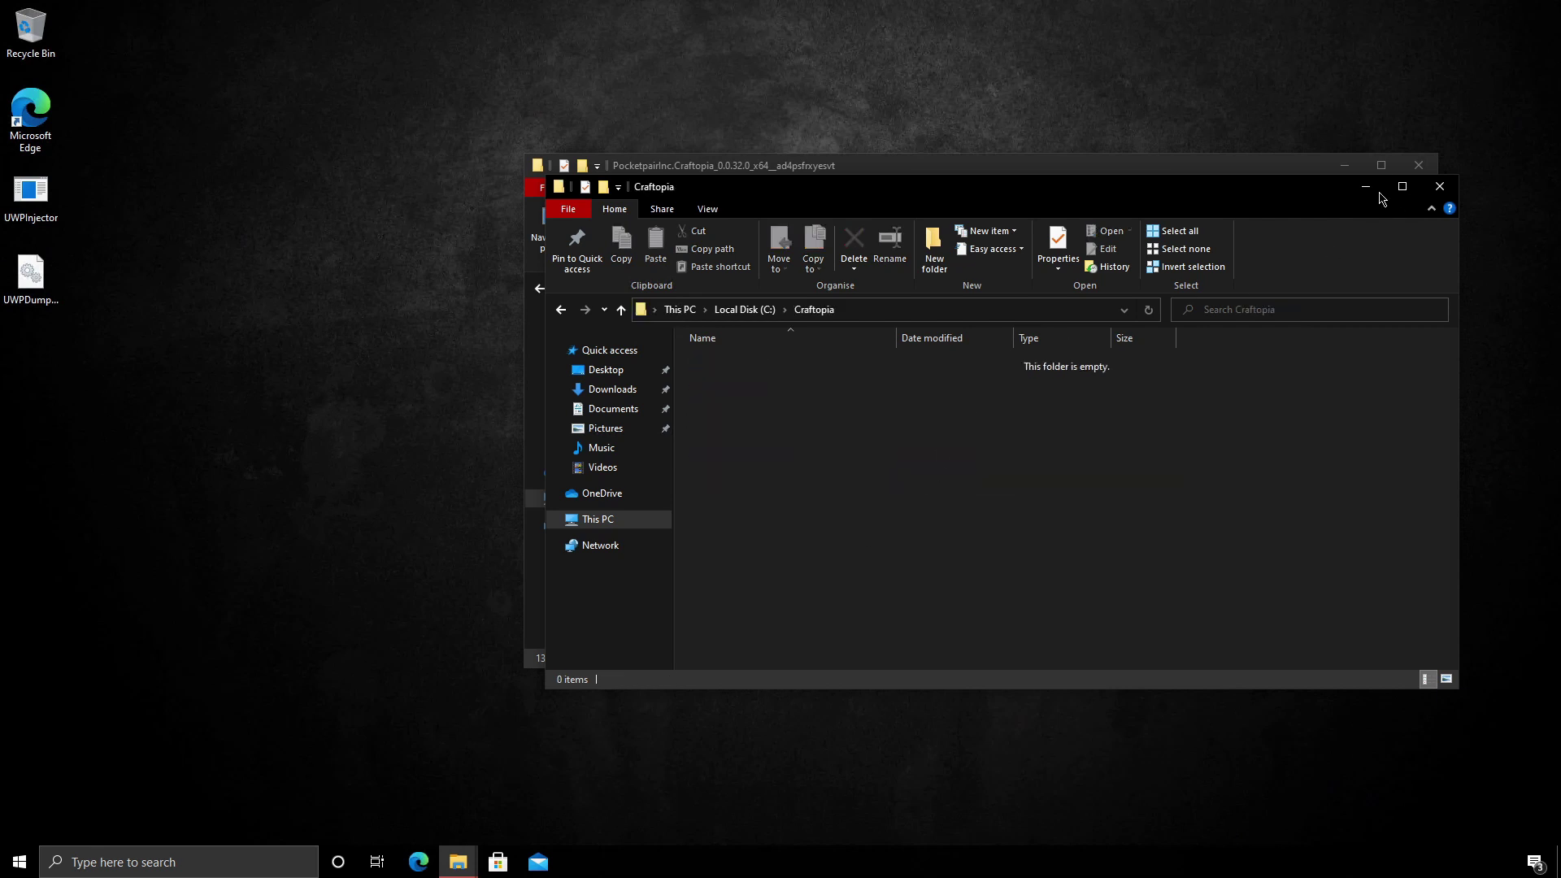
pyautogui.click(1366, 188)
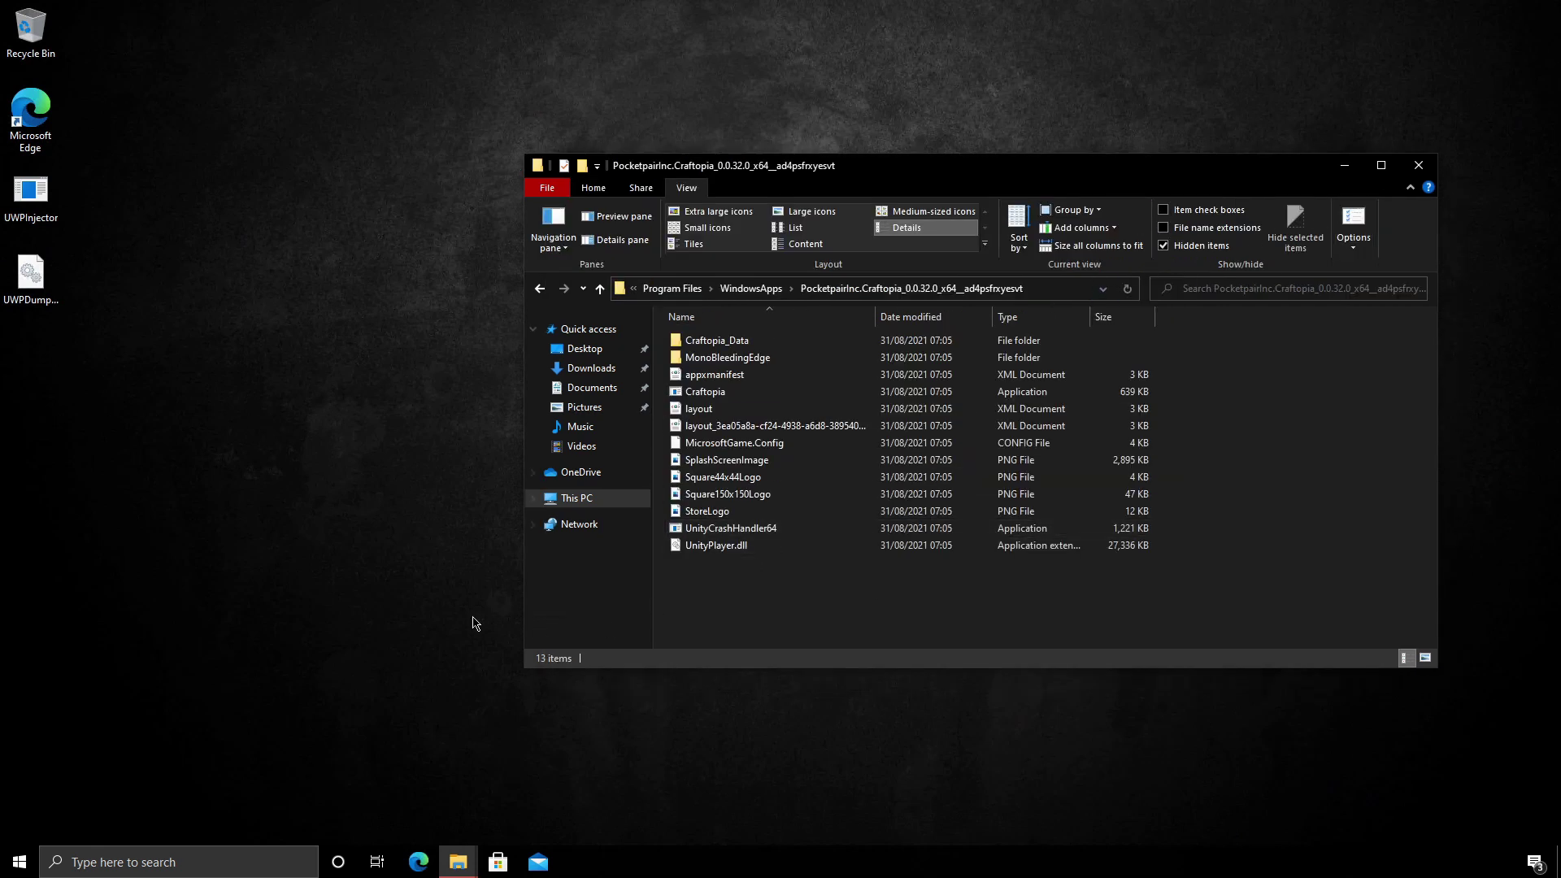
# Launch Craftopia from Start search ('cr'), then Alt+Tab back to the desktop once it loads
pyautogui.press('super')
pyautogui.write('cr')
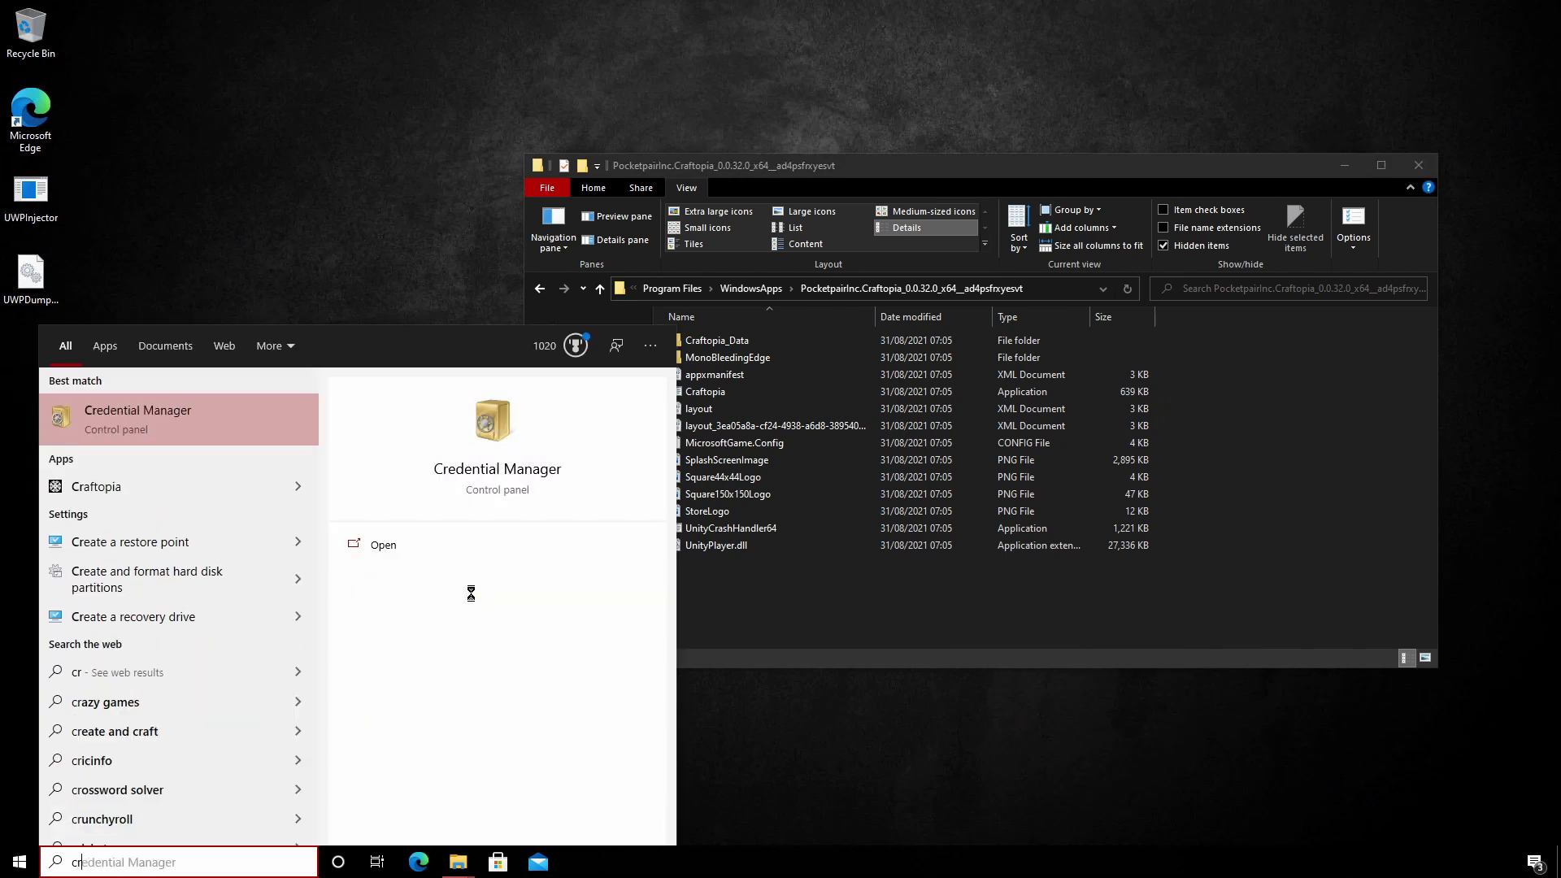
pyautogui.press('Down')
pyautogui.press('Return')
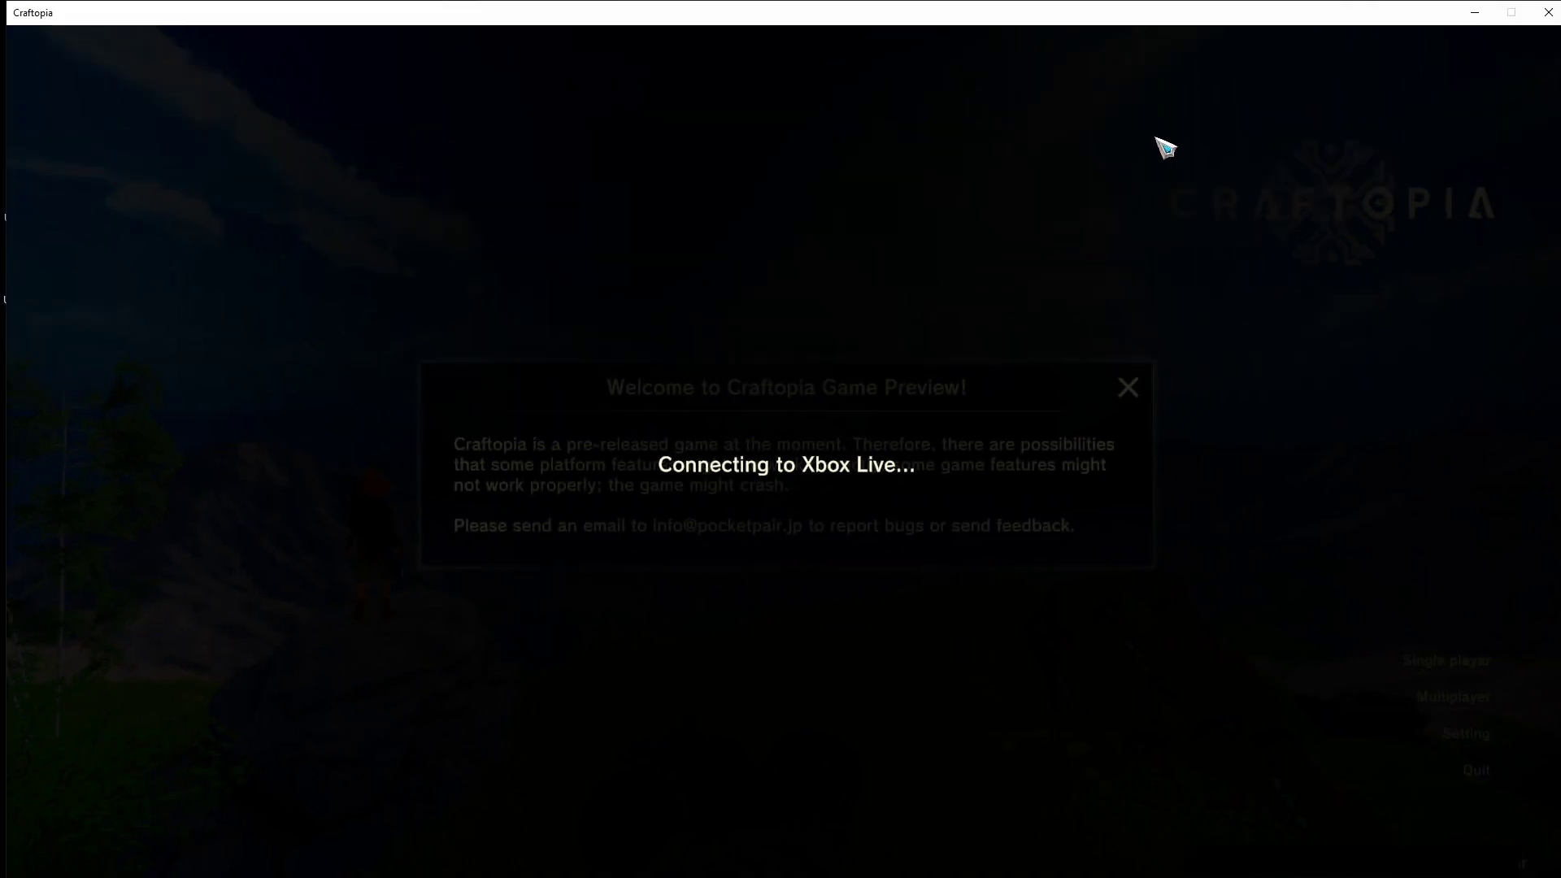
pyautogui.hotkey('alt', 'Tab')
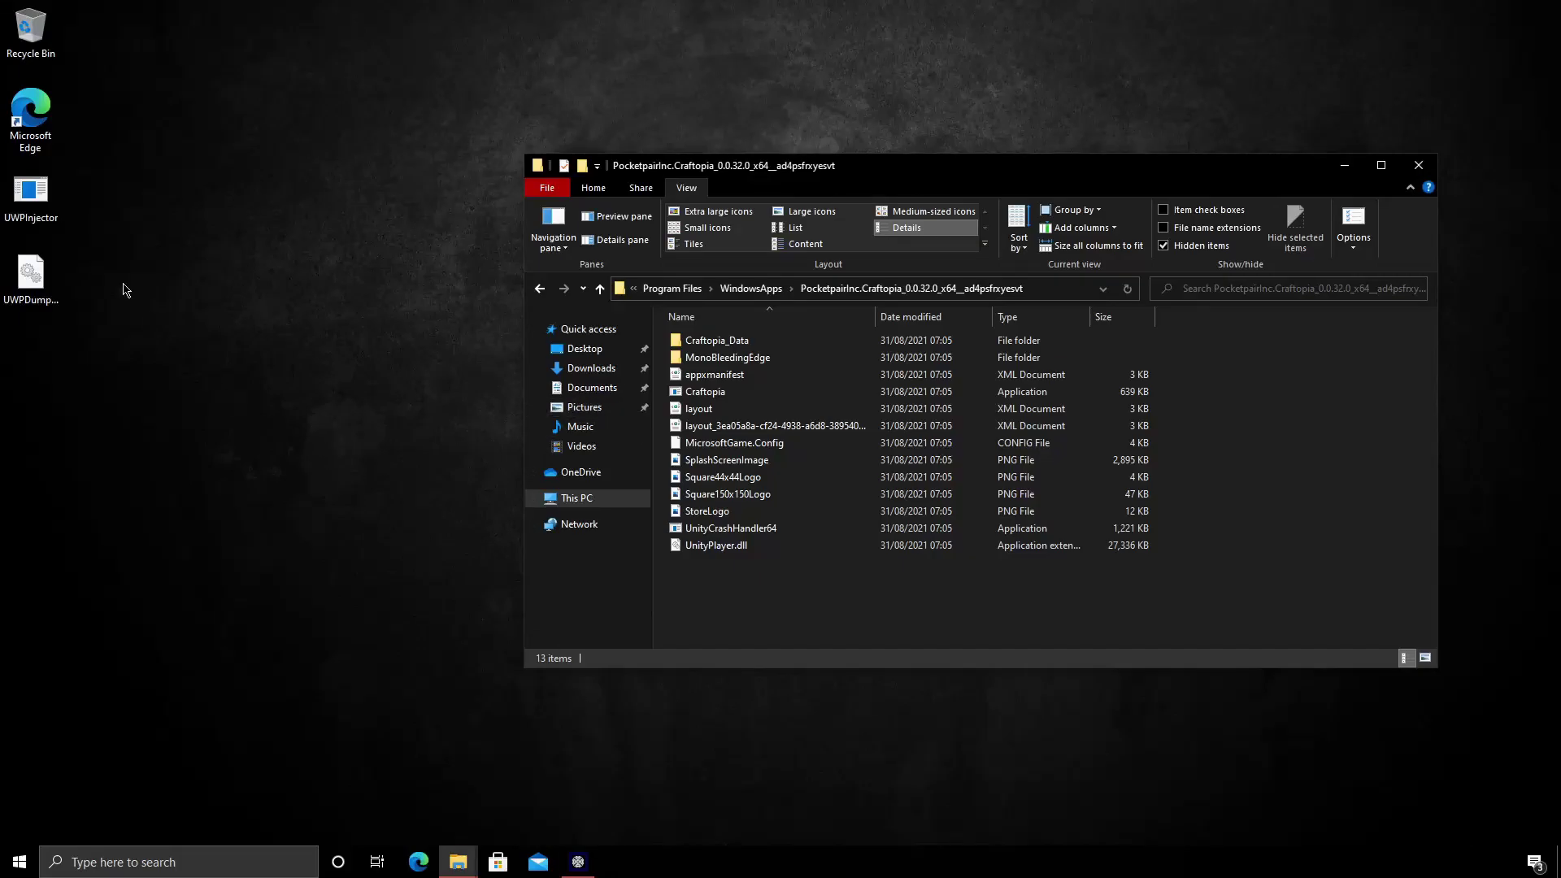
pyautogui.click(33, 202)
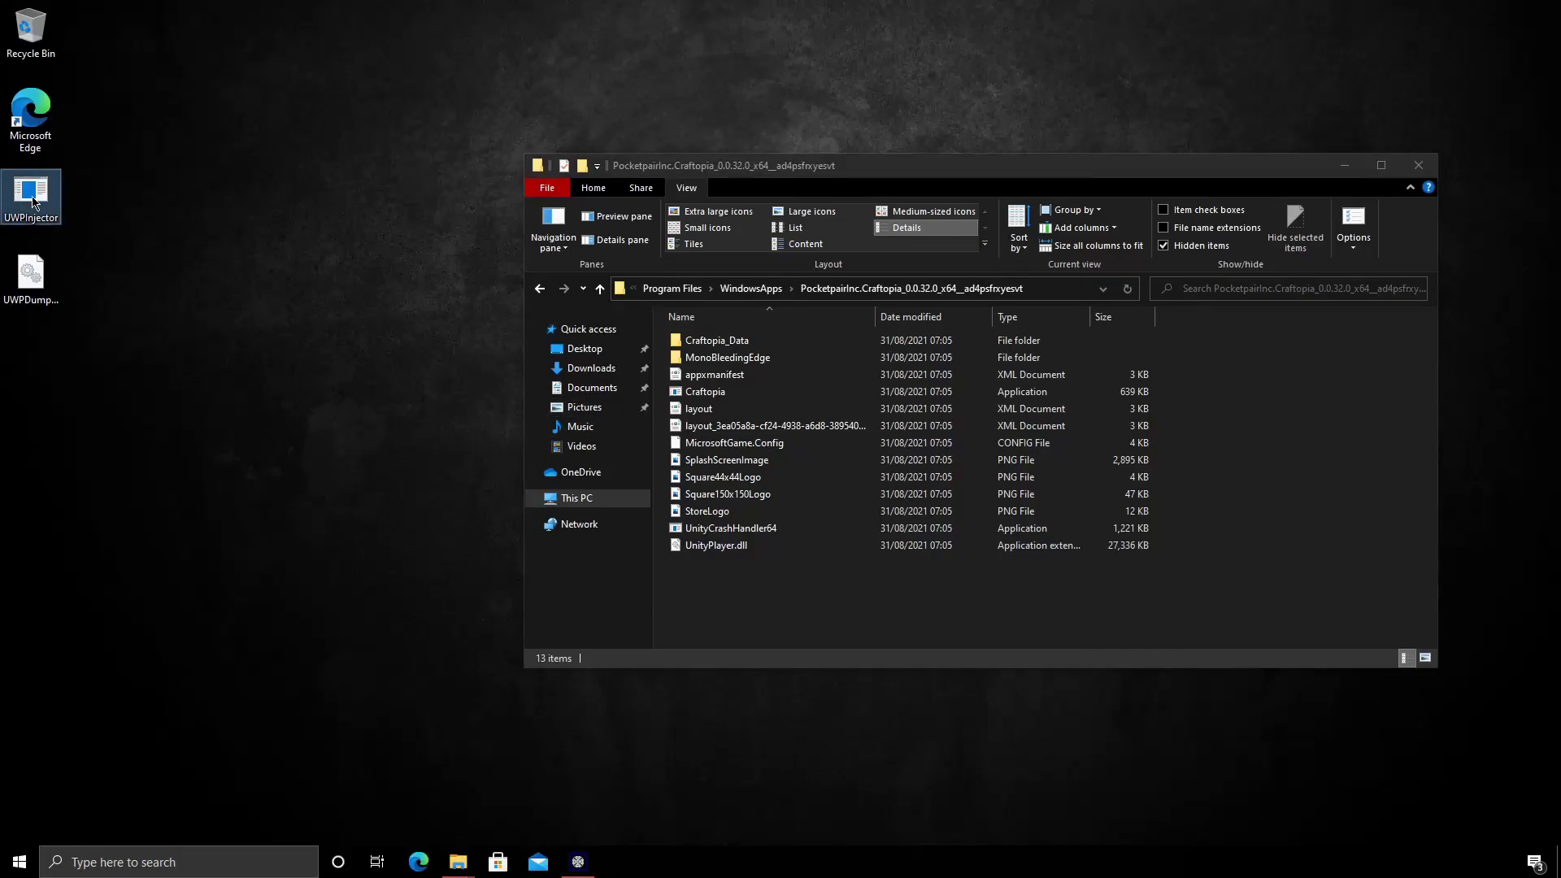
pyautogui.doubleClick(33, 201)
pyautogui.rightClick(57, 205)
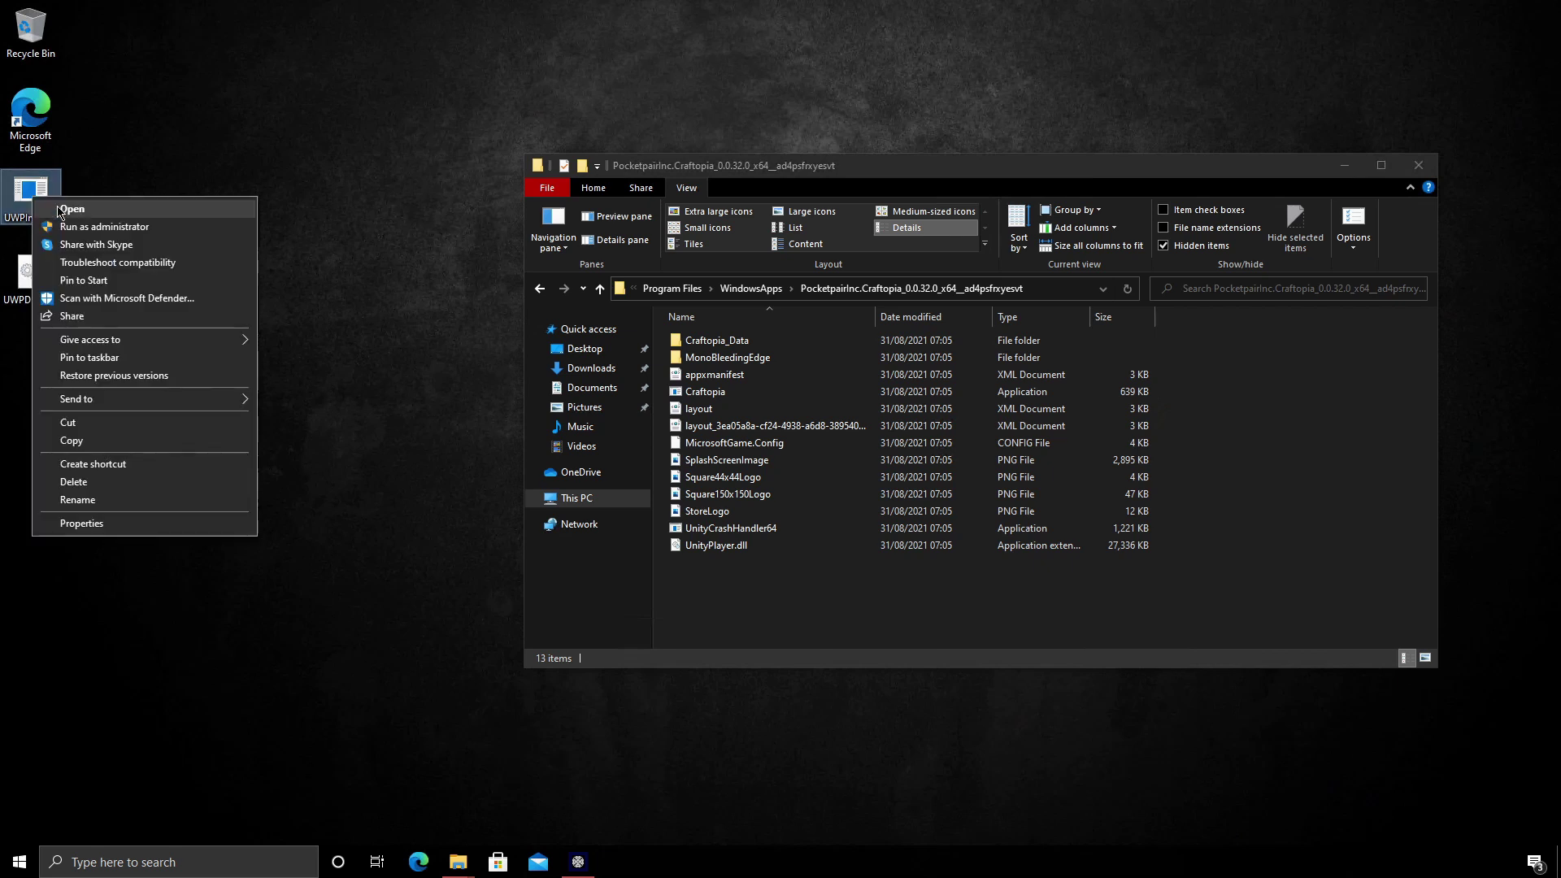
pyautogui.click(81, 229)
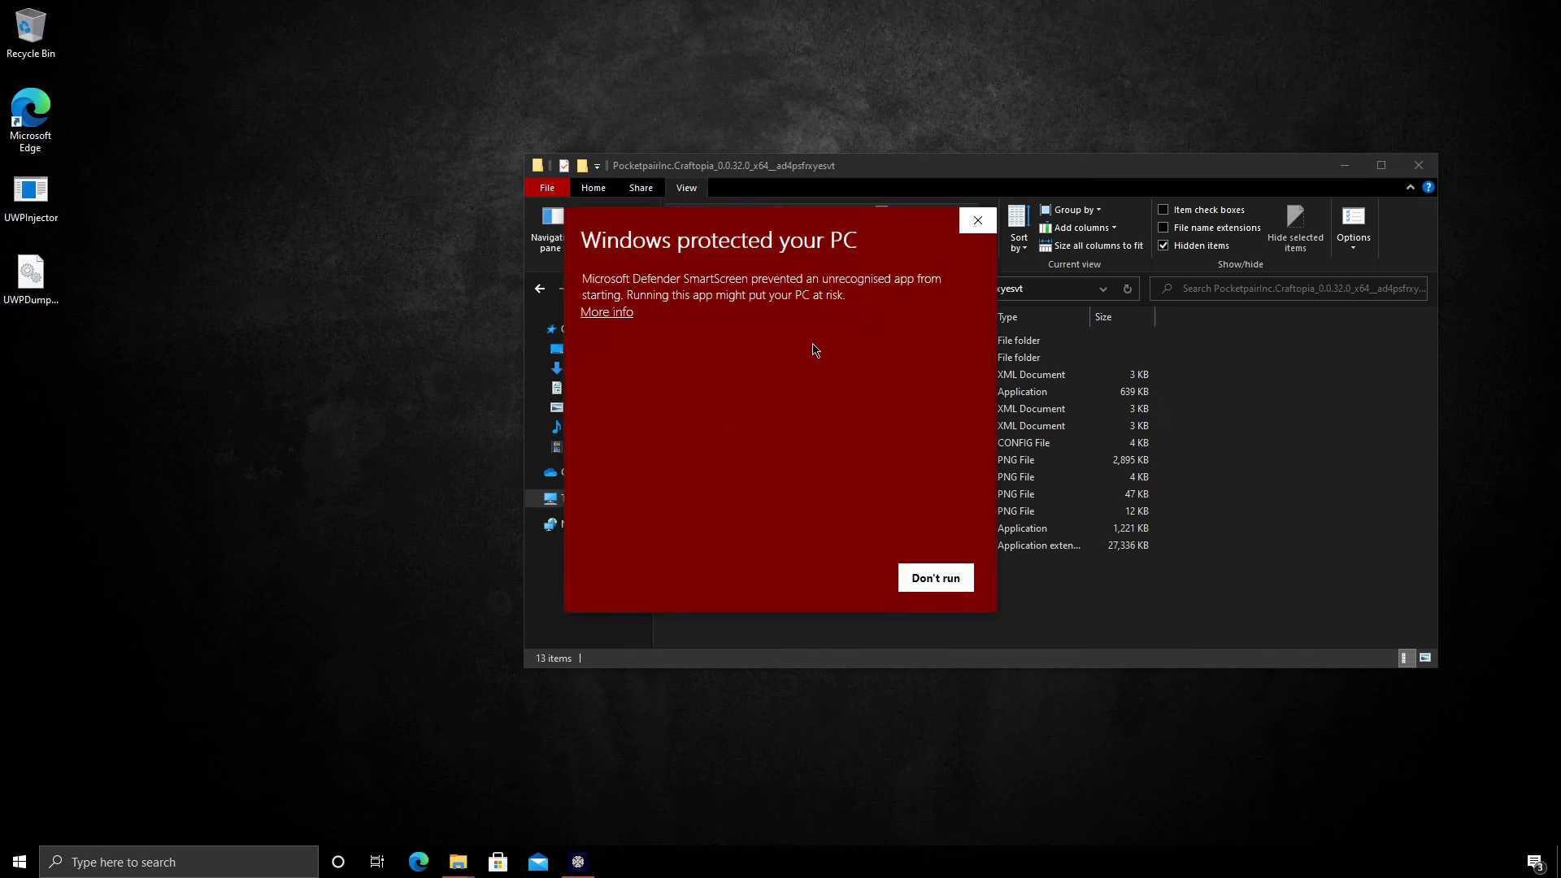
pyautogui.click(621, 317)
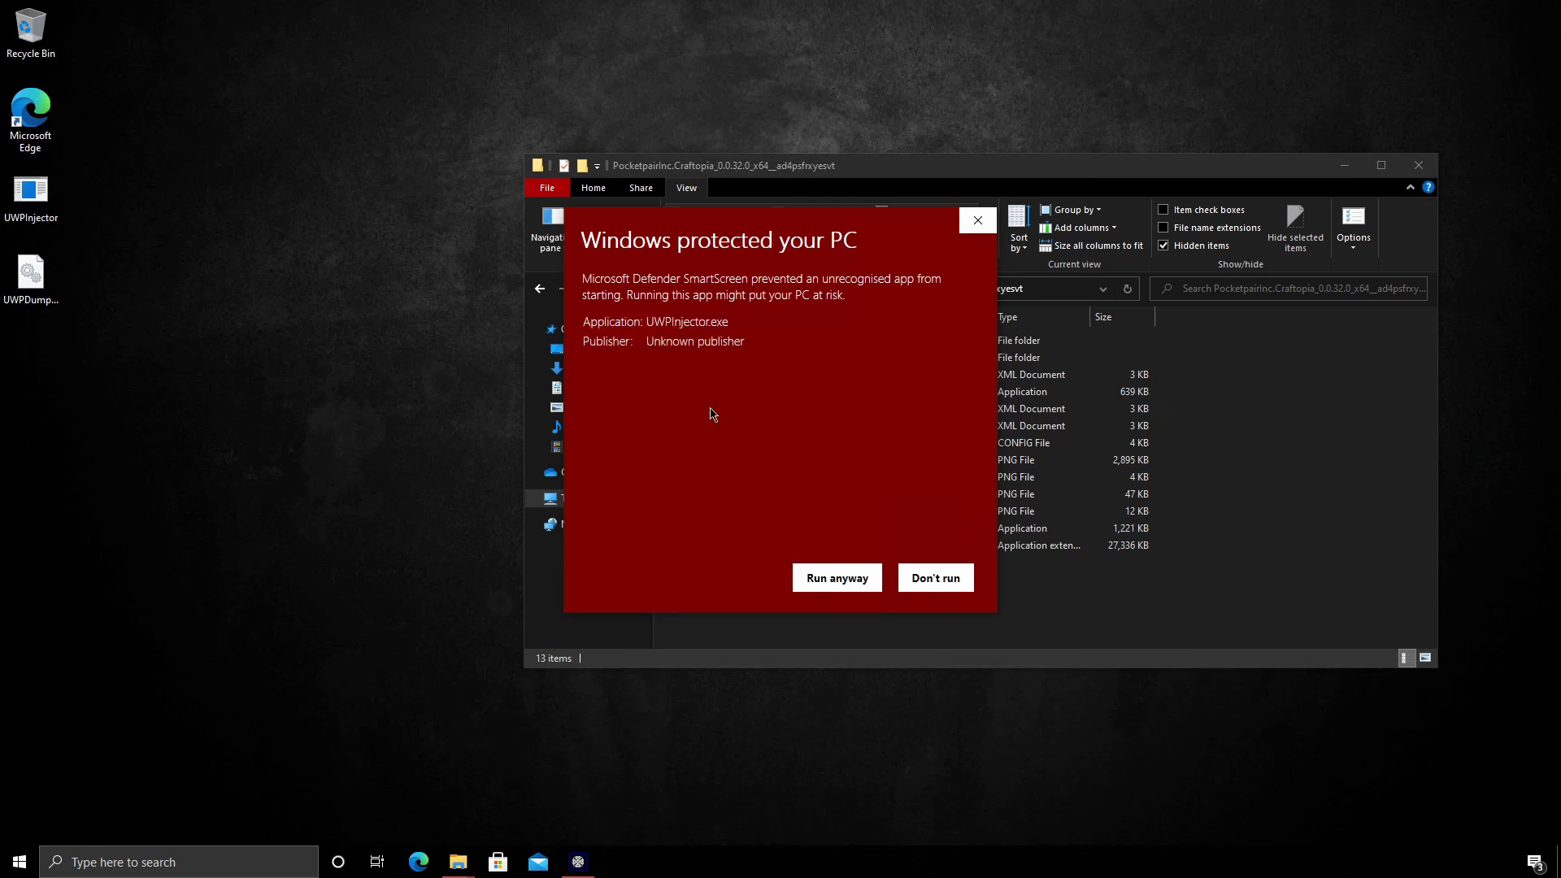
pyautogui.click(838, 582)
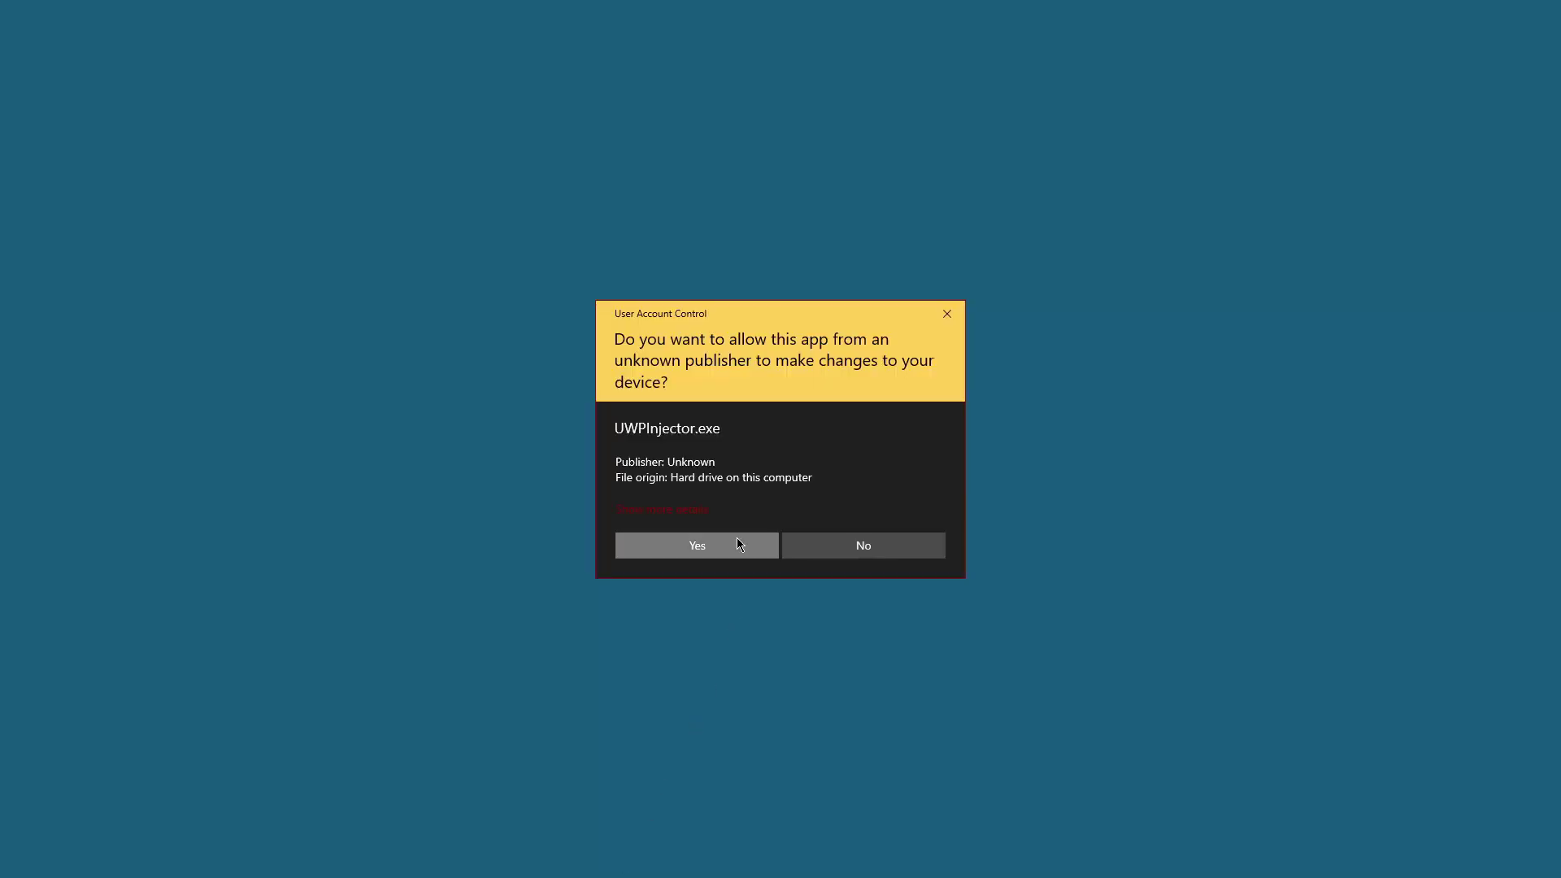
pyautogui.click(736, 543)
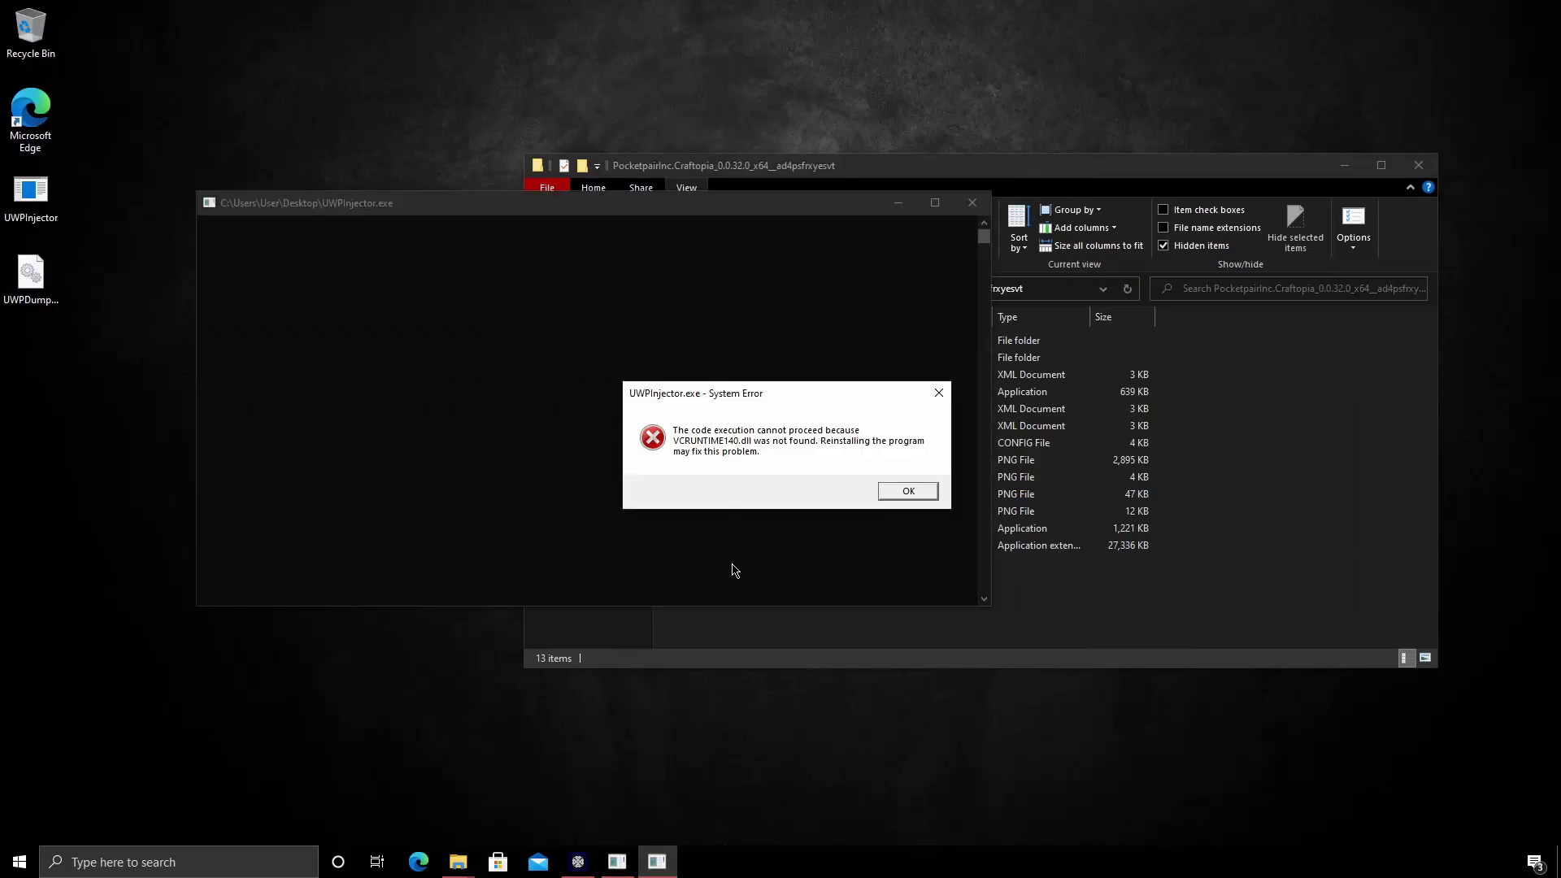
pyautogui.click(908, 493)
pyautogui.click(911, 491)
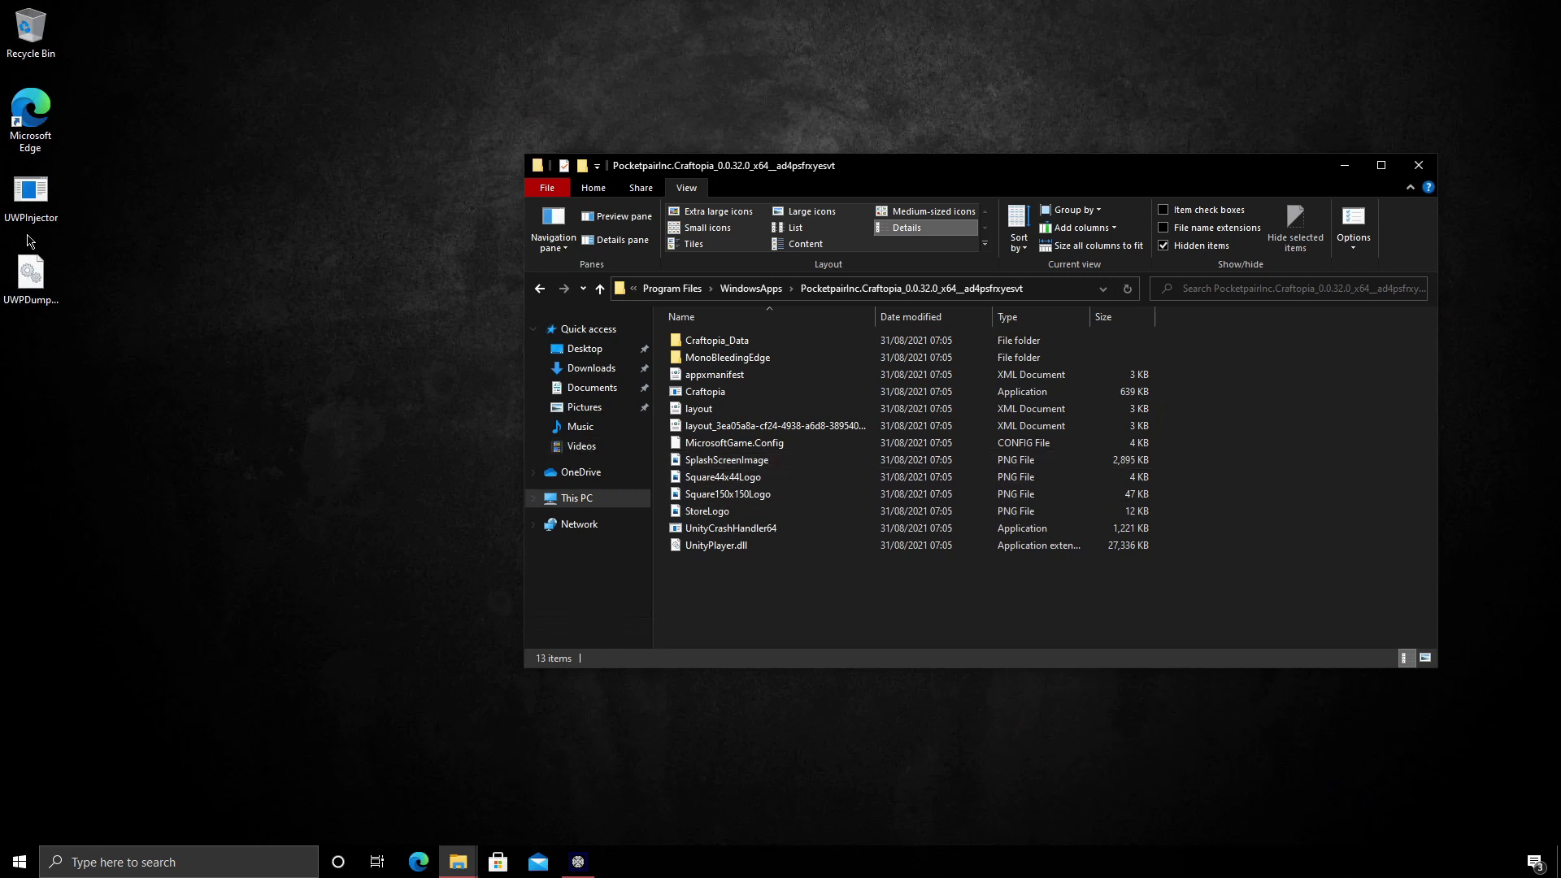
pyautogui.click(33, 221)
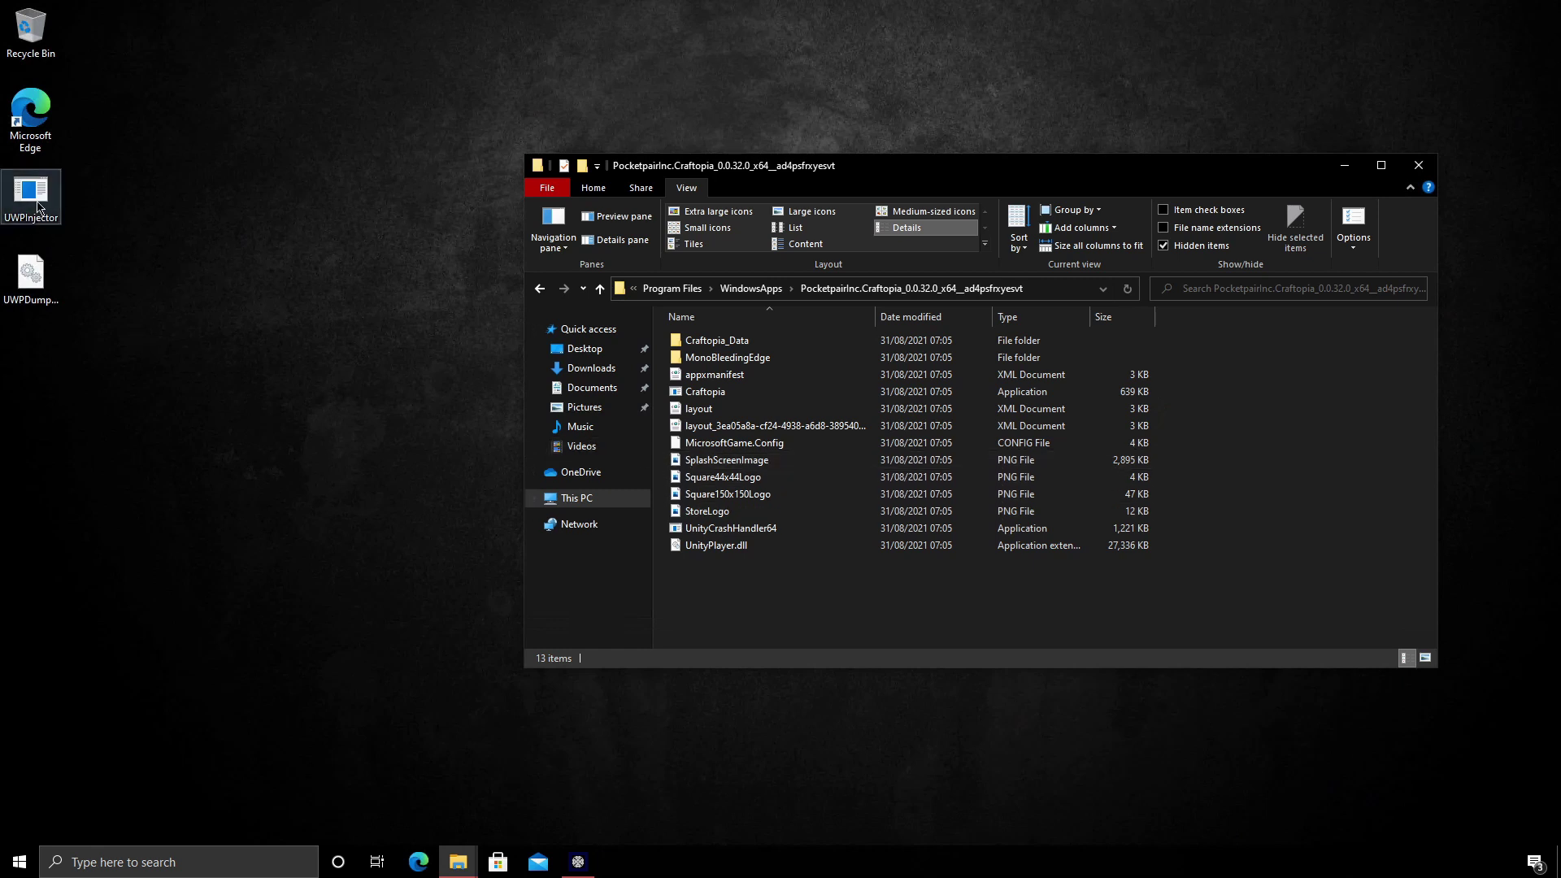
pyautogui.click(37, 208)
pyautogui.rightClick(38, 208)
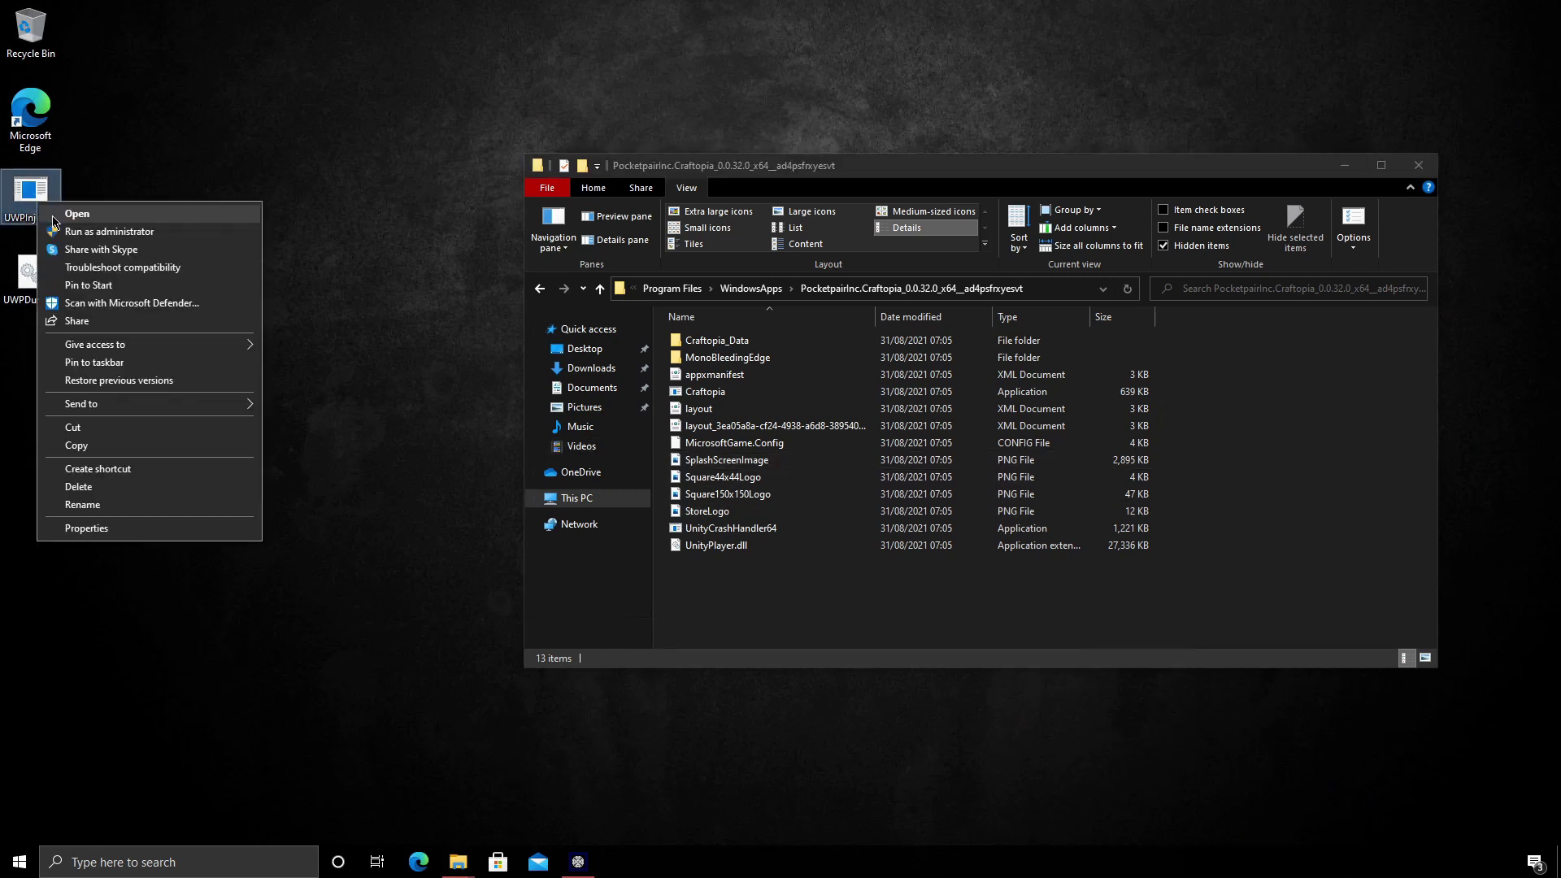
pyautogui.click(84, 233)
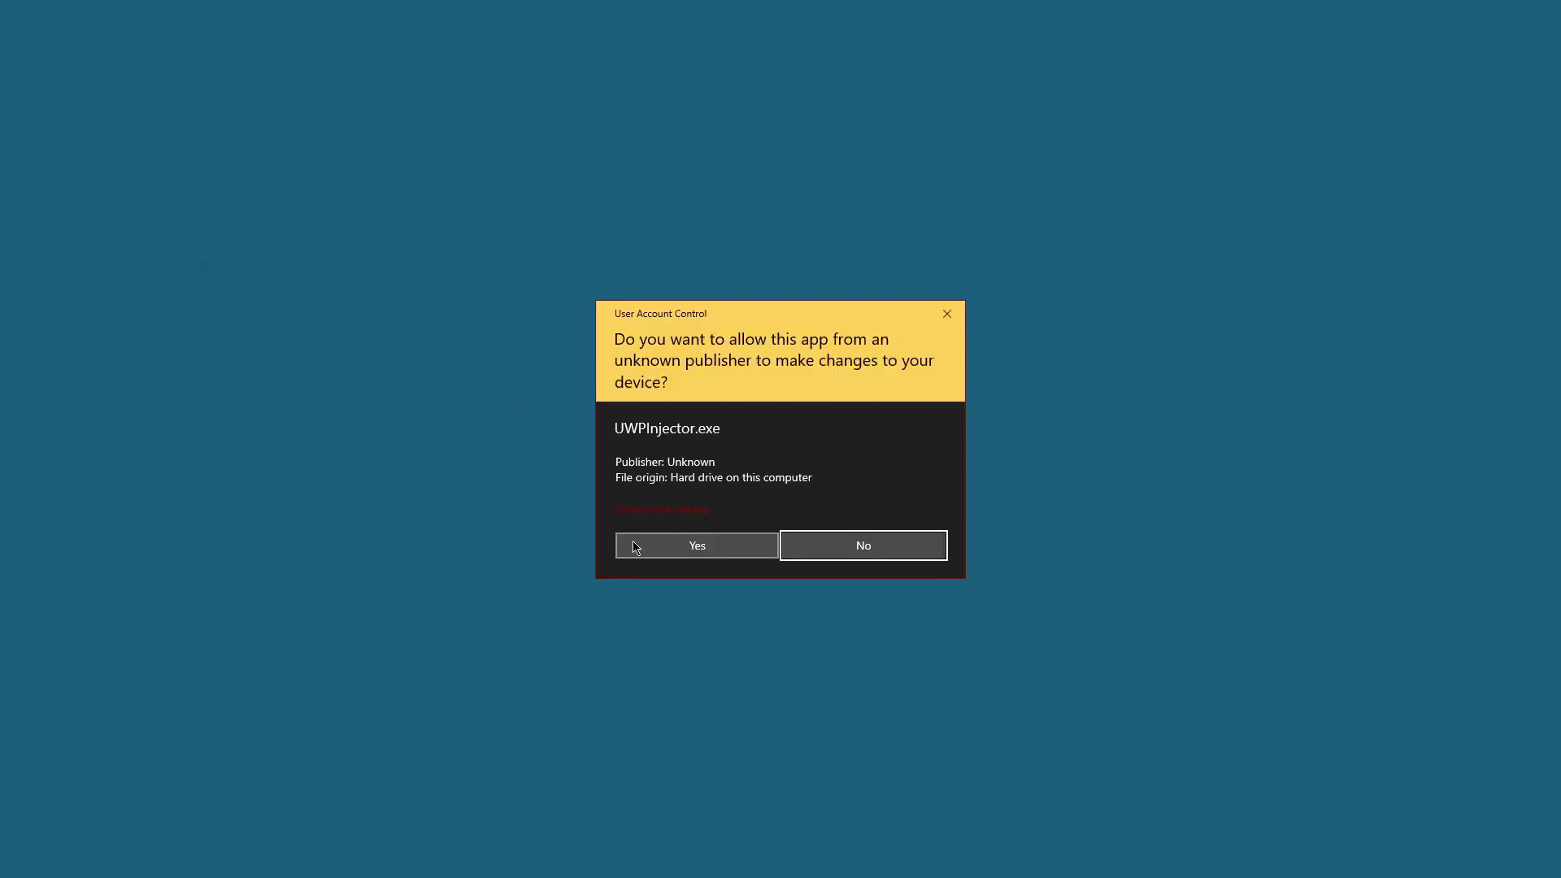
pyautogui.click(627, 544)
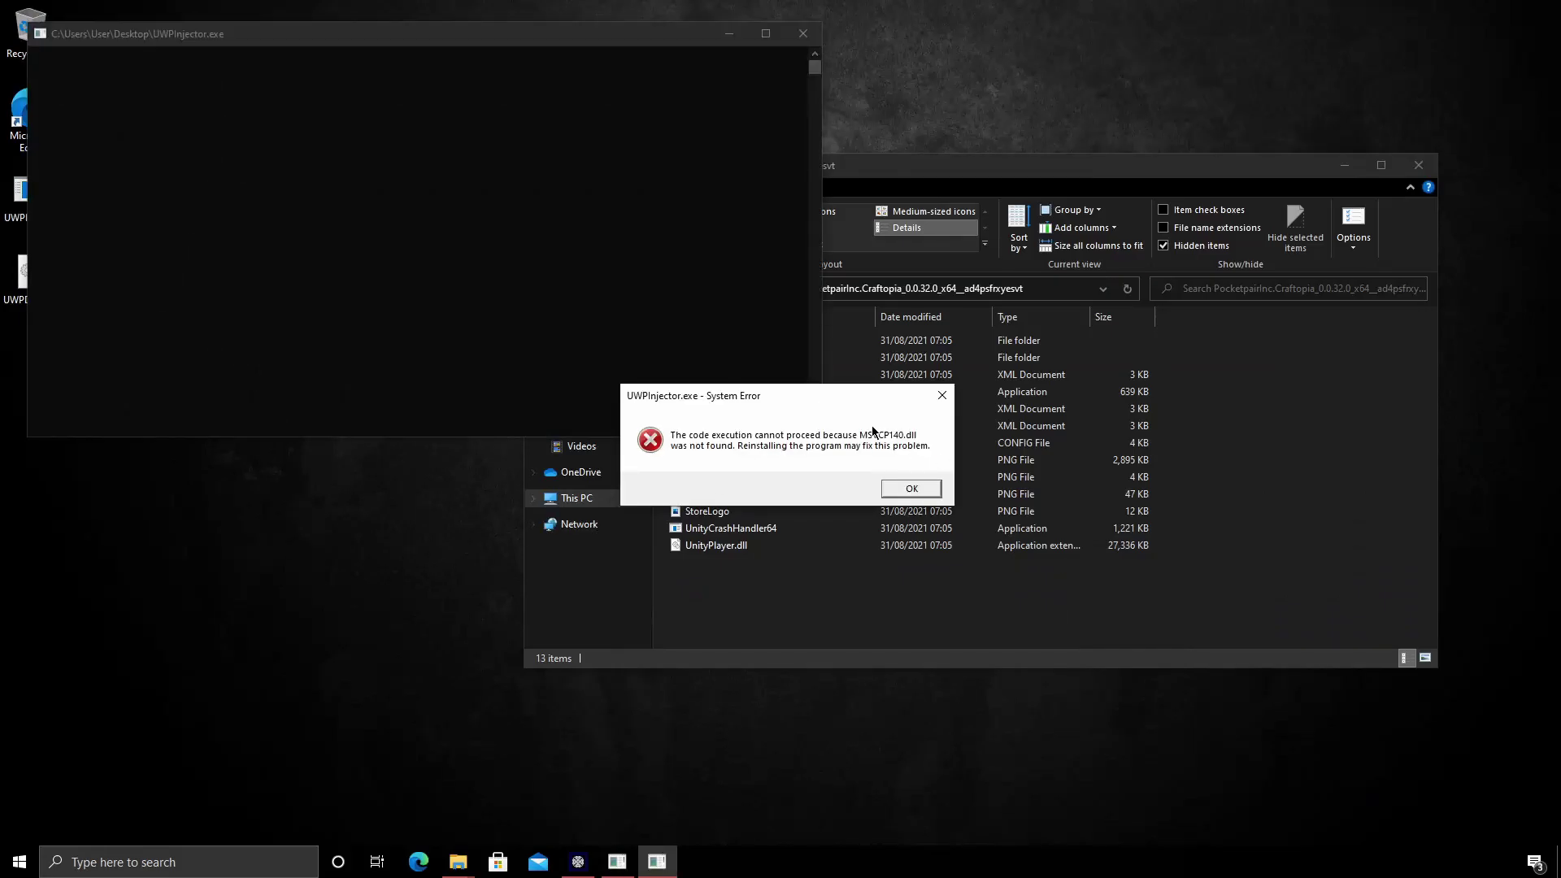
pyautogui.click(911, 489)
pyautogui.click(894, 492)
pyautogui.click(899, 492)
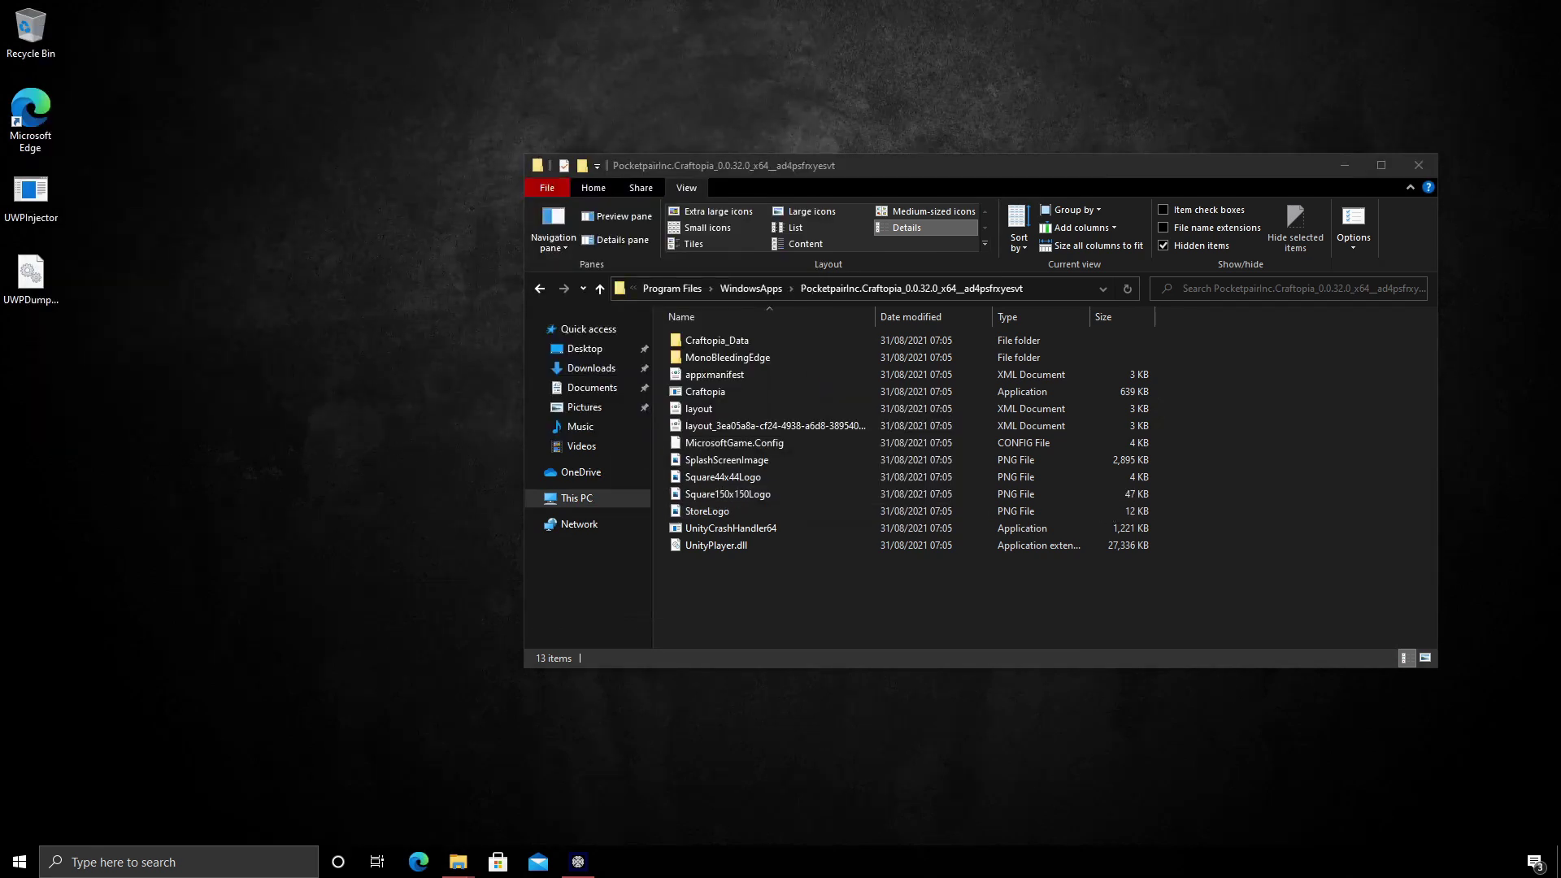
# Download vc_redist.x64.exe from the Visual C++ downloads support page in Edge
pyautogui.click(418, 861)
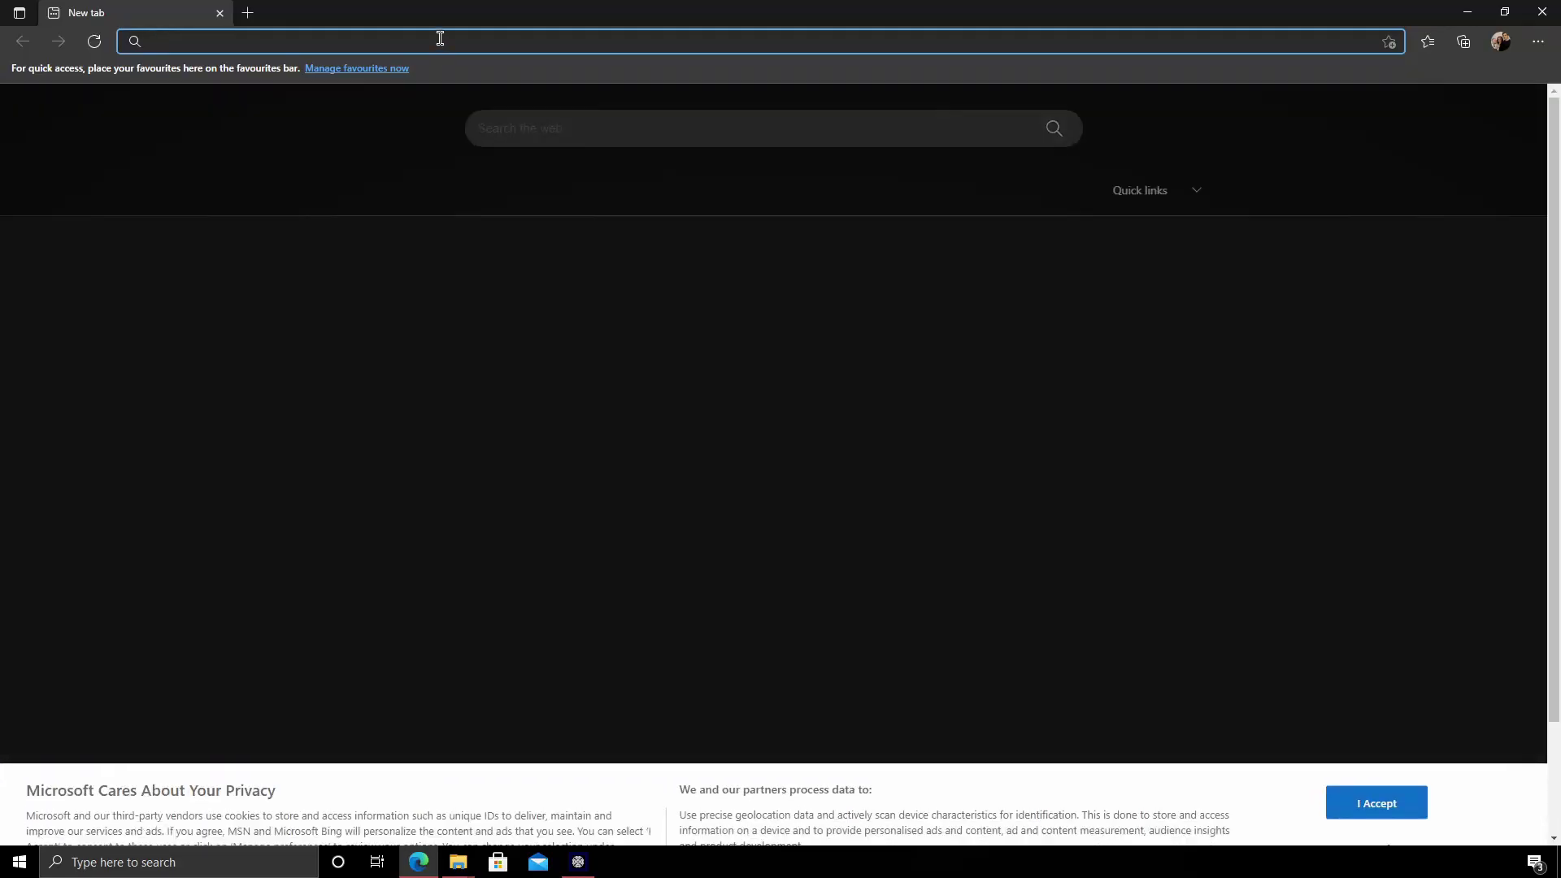
pyautogui.write('https://support.microsoft.com/en-us/topic/the-latest-supported-visual-c-downloads-2647da03-1eea-4433-9aff-95f26a218cc0')
pyautogui.press('Return')
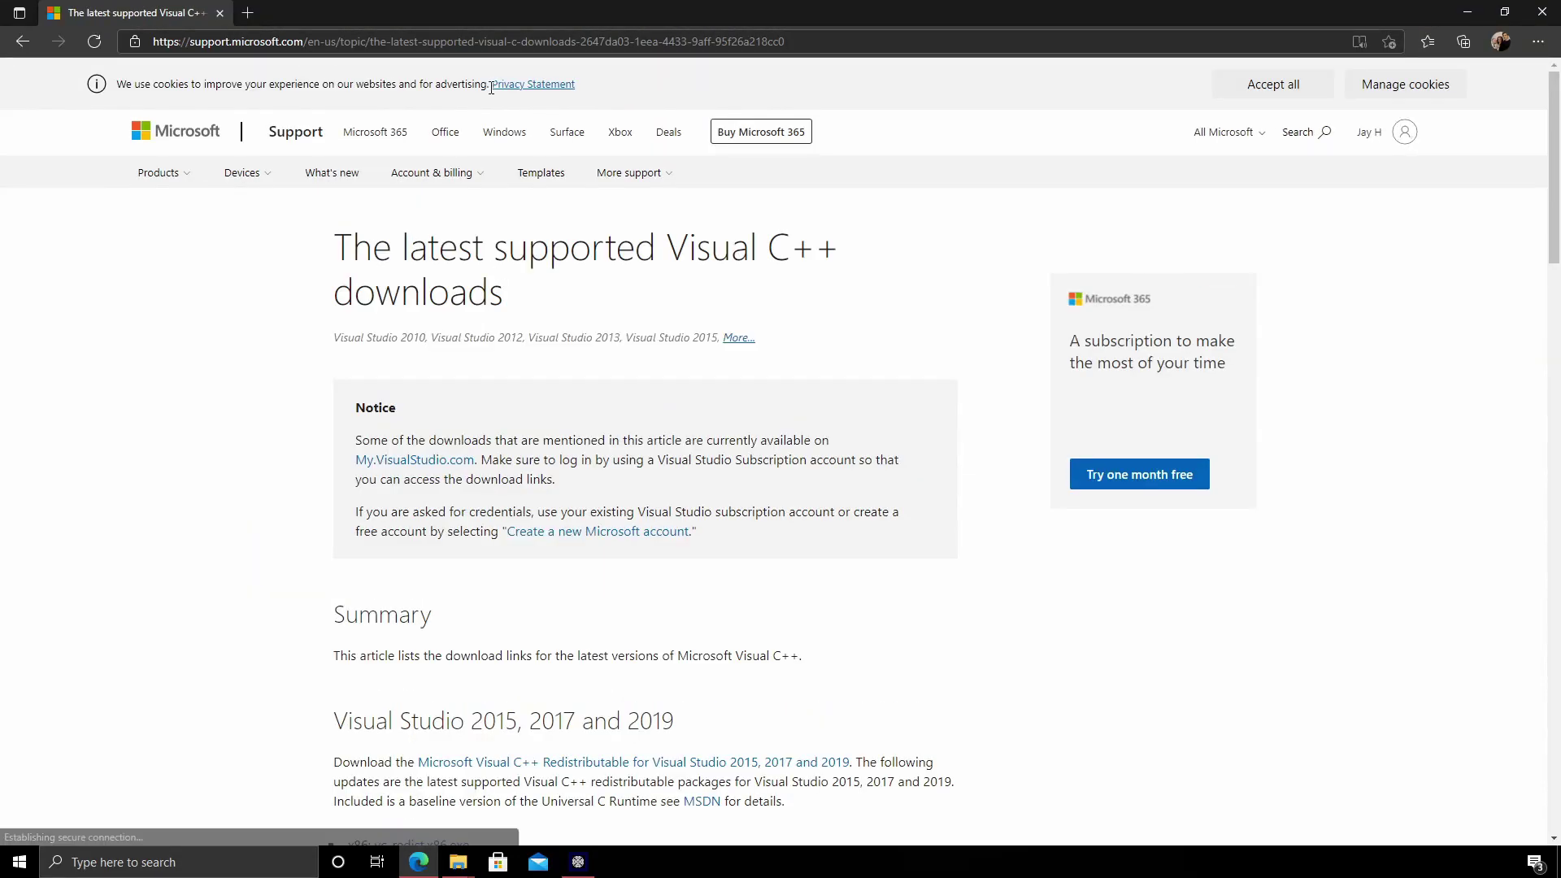
pyautogui.scroll(-4, 745, 236)
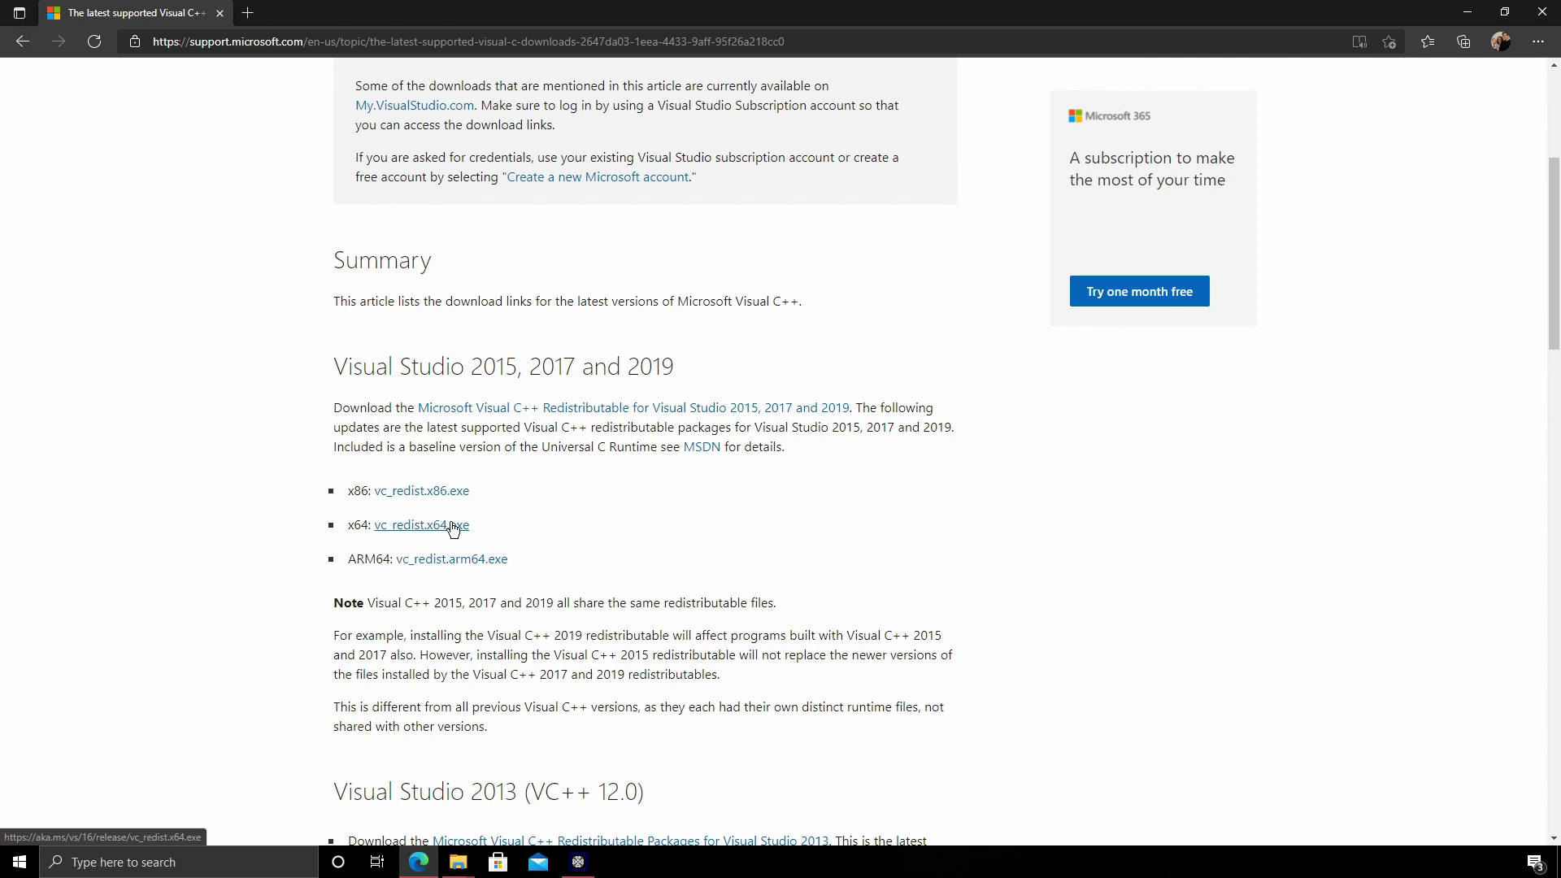
pyautogui.click(432, 529)
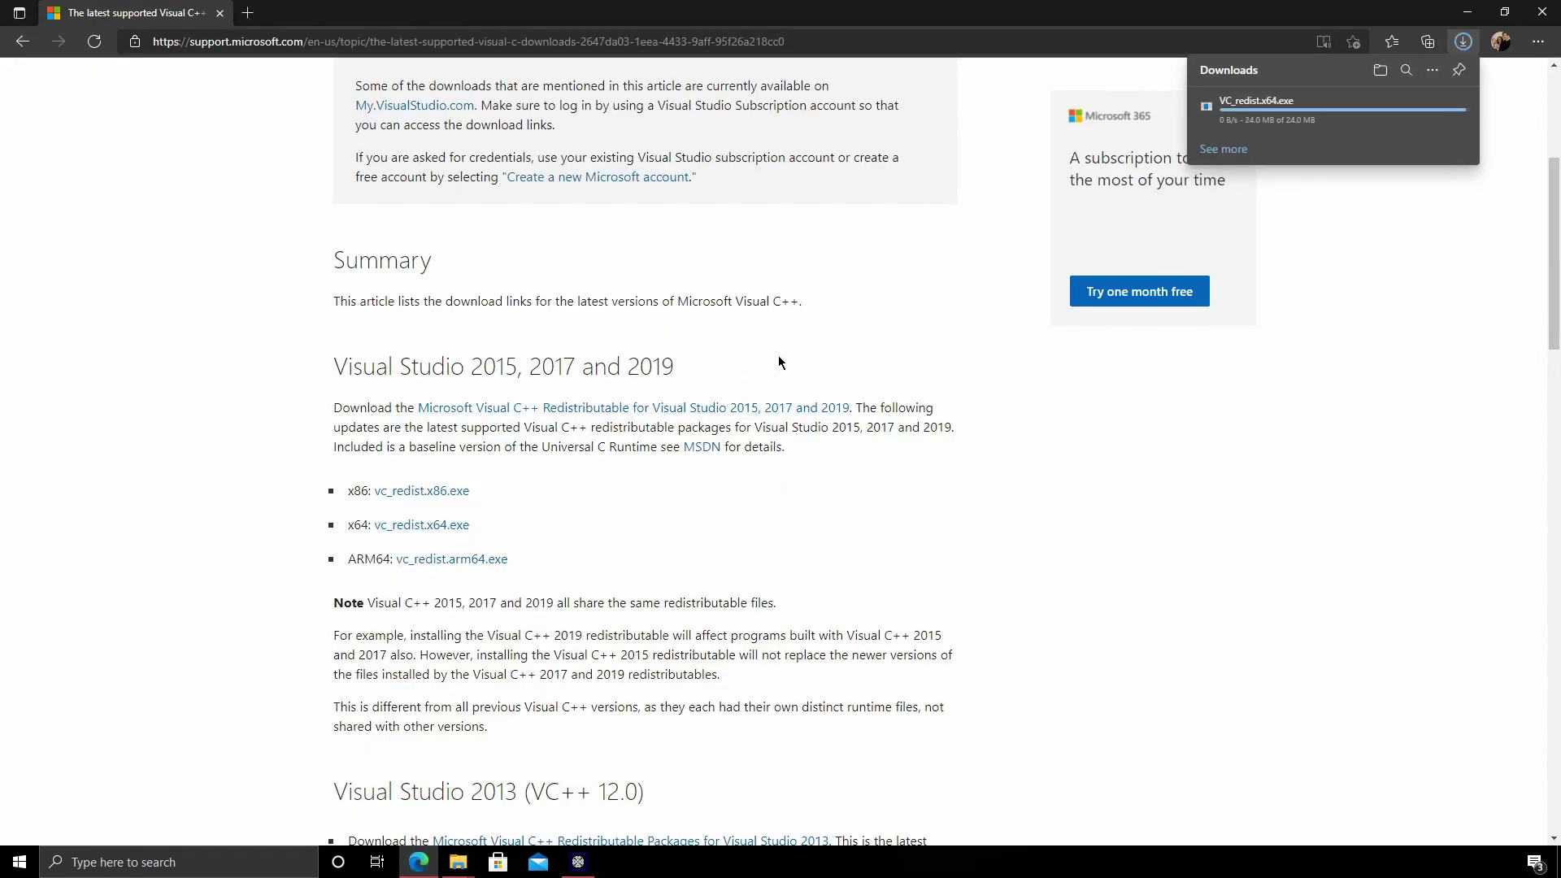
# Install the Visual C++ 2015-2019 x64 redistributable, accepting the licence and UAC prompt
pyautogui.click(1236, 116)
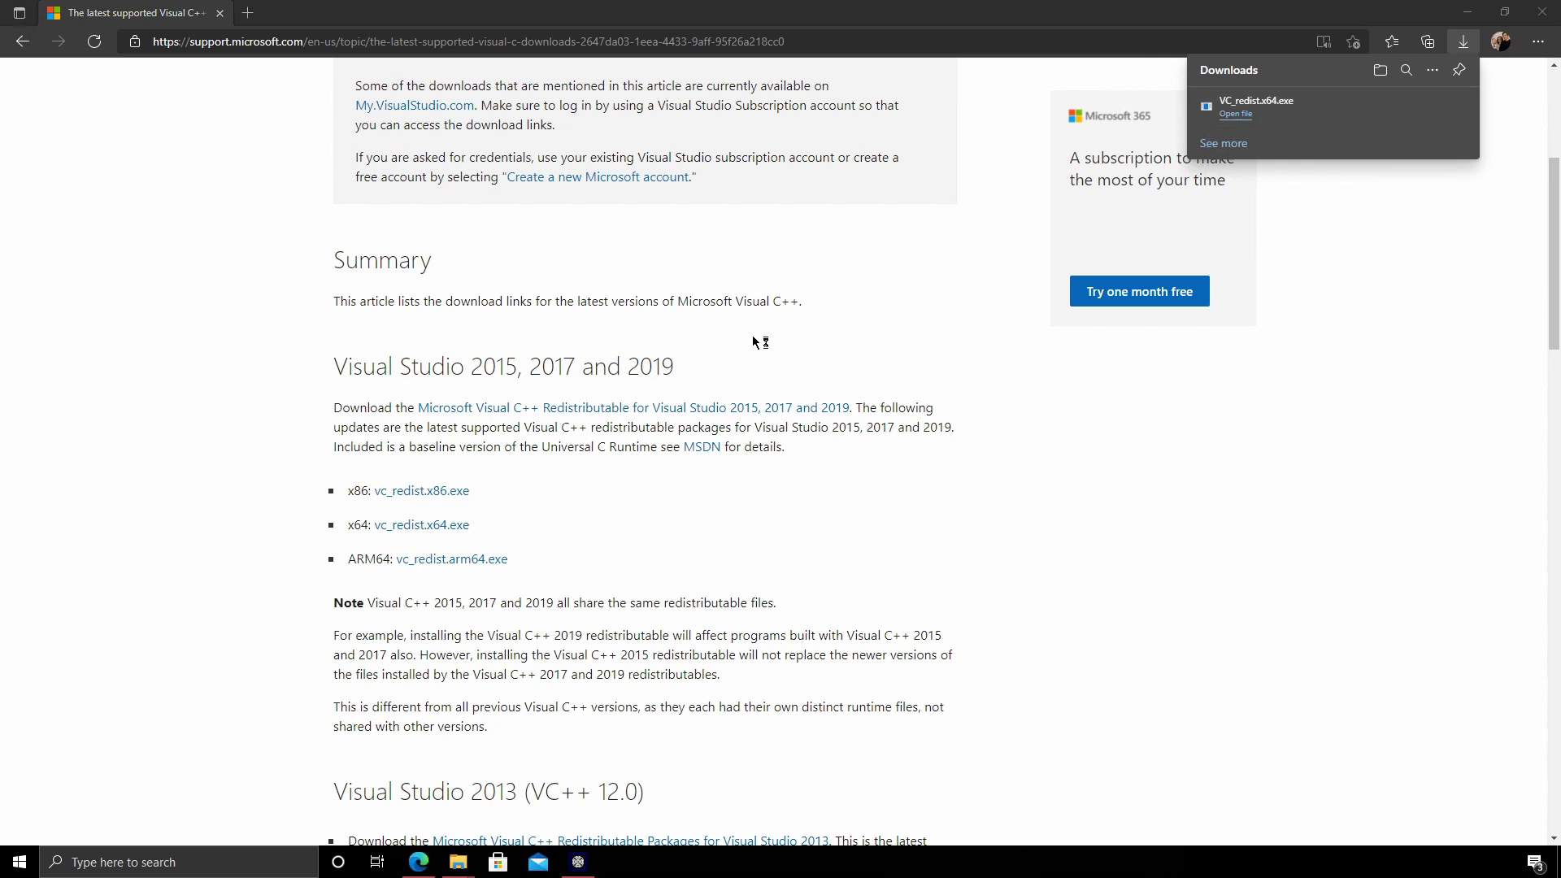
pyautogui.click(646, 498)
pyautogui.click(866, 524)
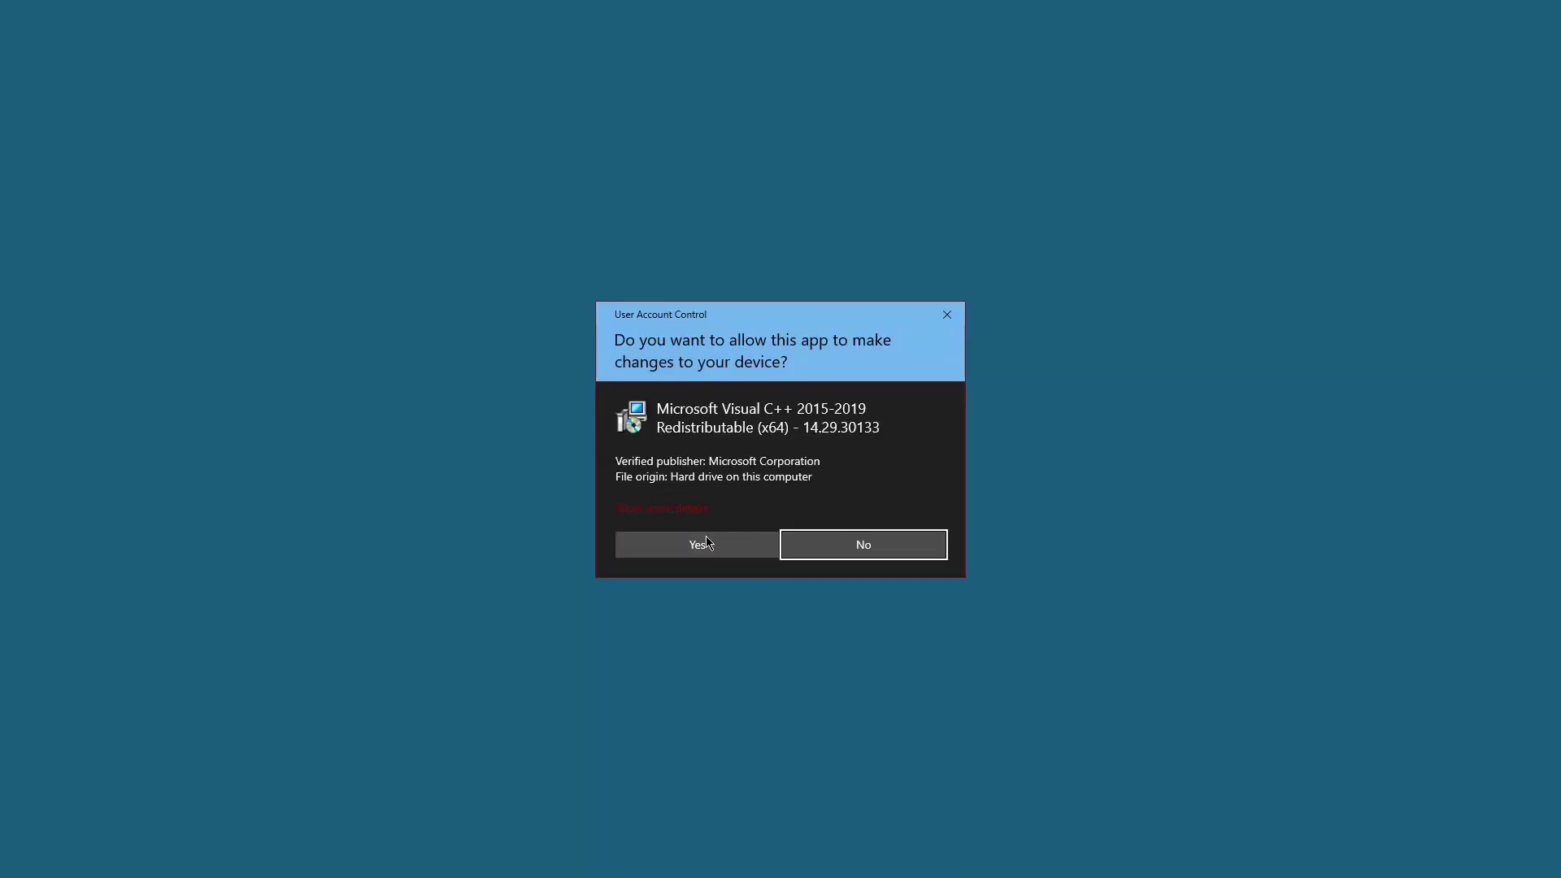
pyautogui.click(700, 543)
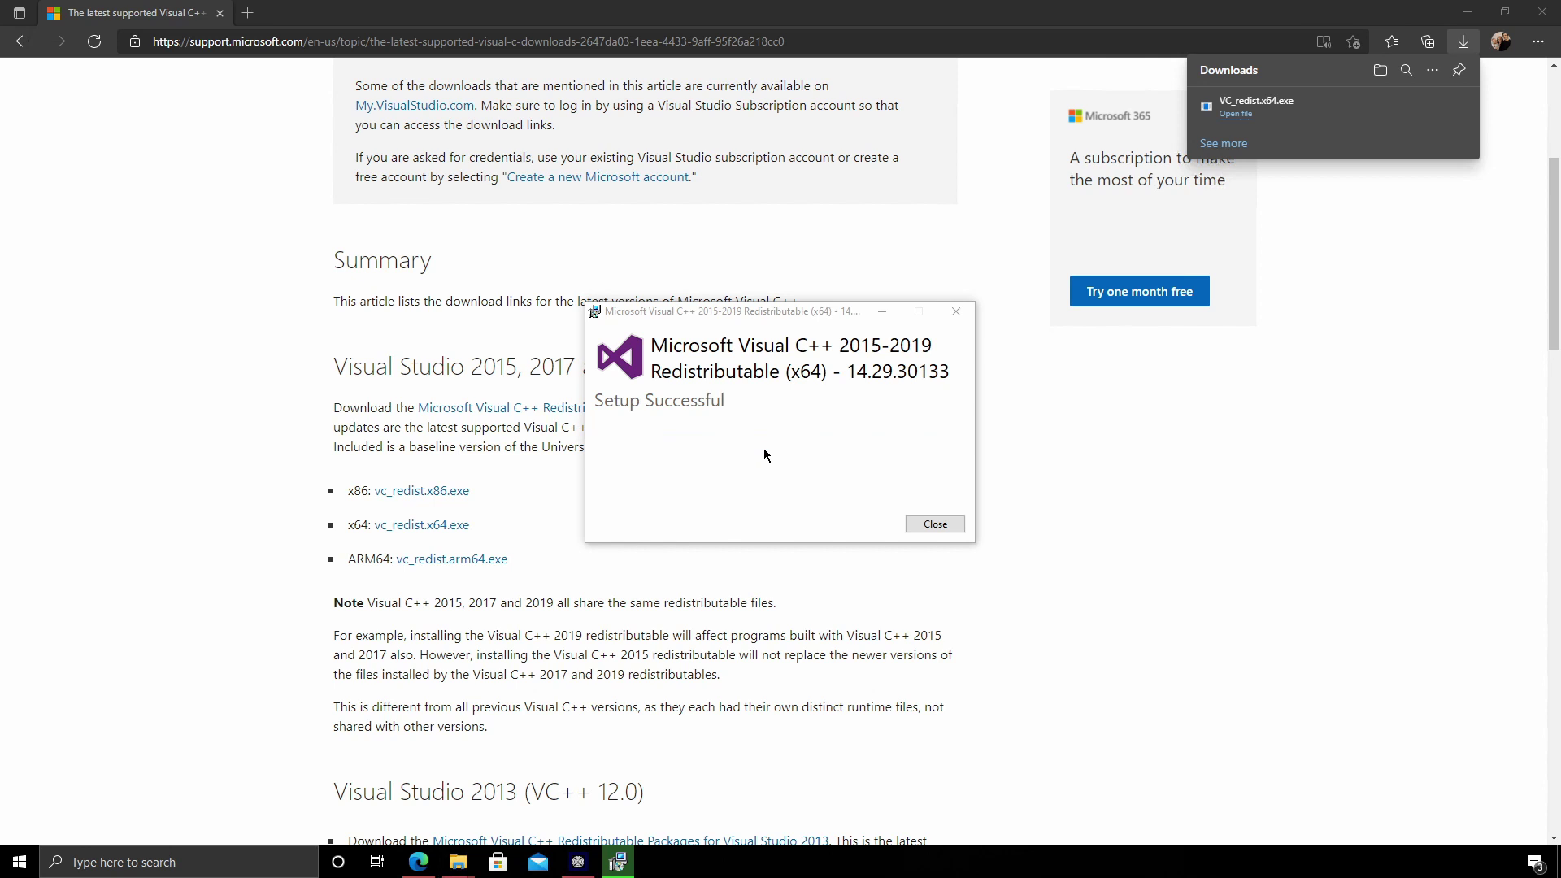
pyautogui.click(921, 525)
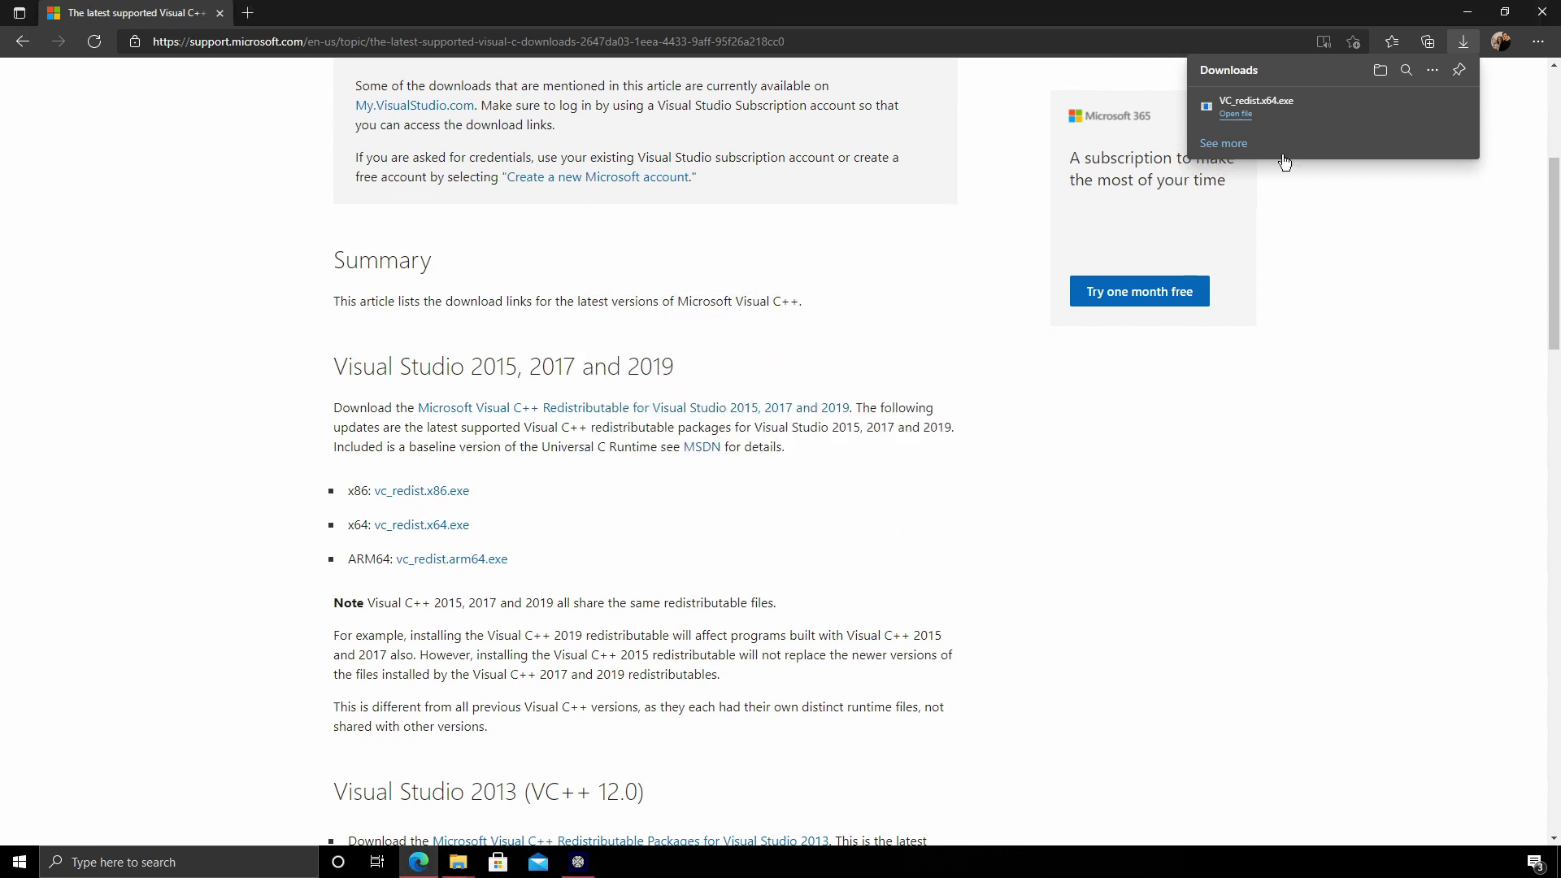
# Close Edge and run the desktop UWPInjector as administrator, approving the UAC prompt
pyautogui.click(1541, 12)
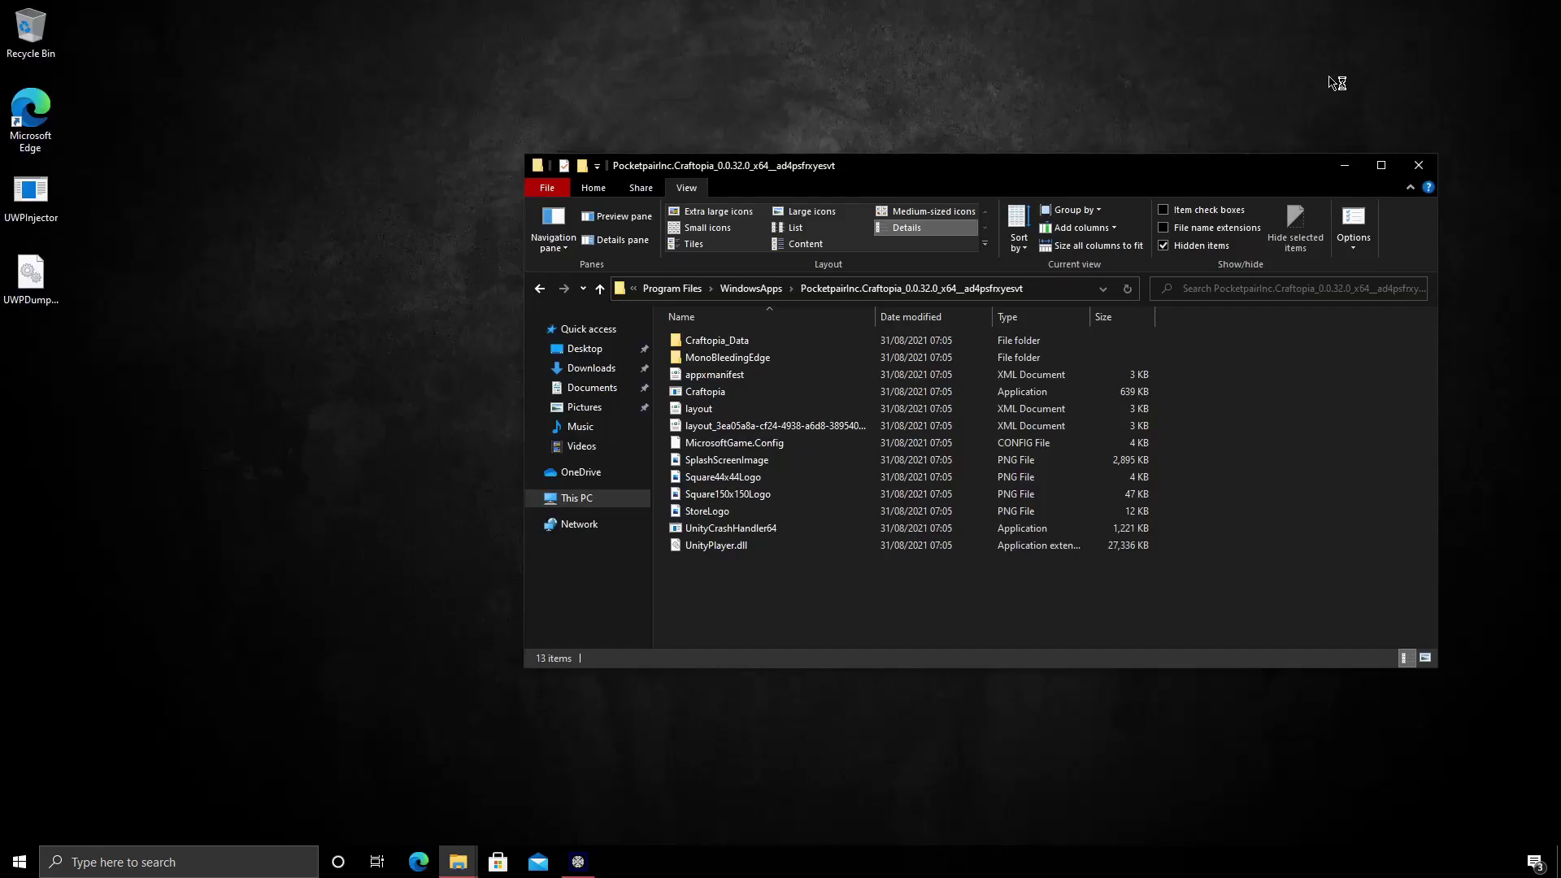
pyautogui.click(27, 200)
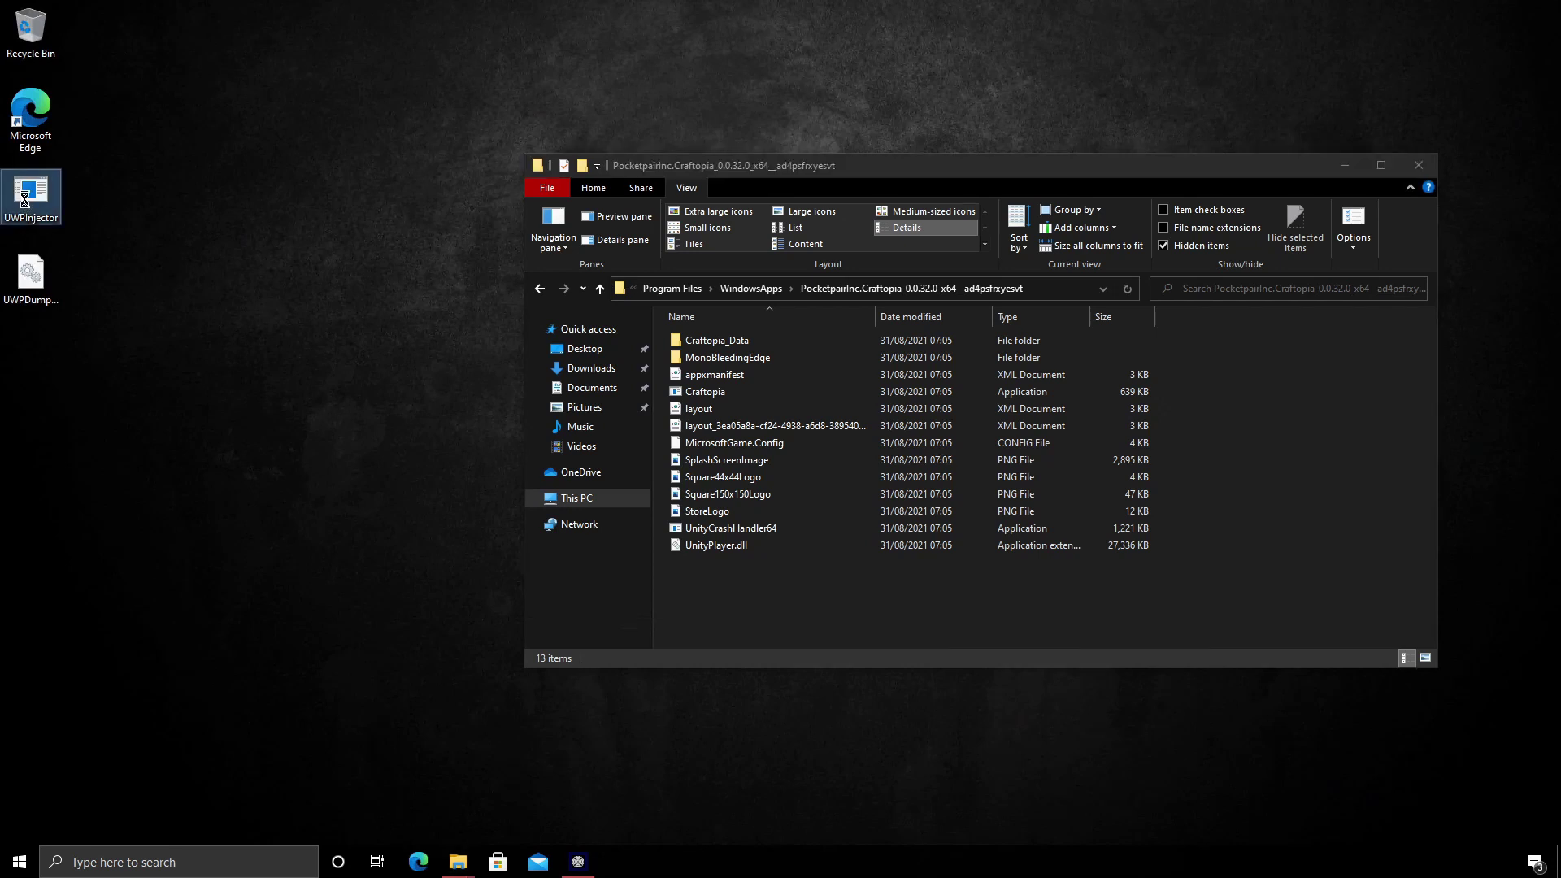
pyautogui.rightClick(27, 200)
pyautogui.click(61, 231)
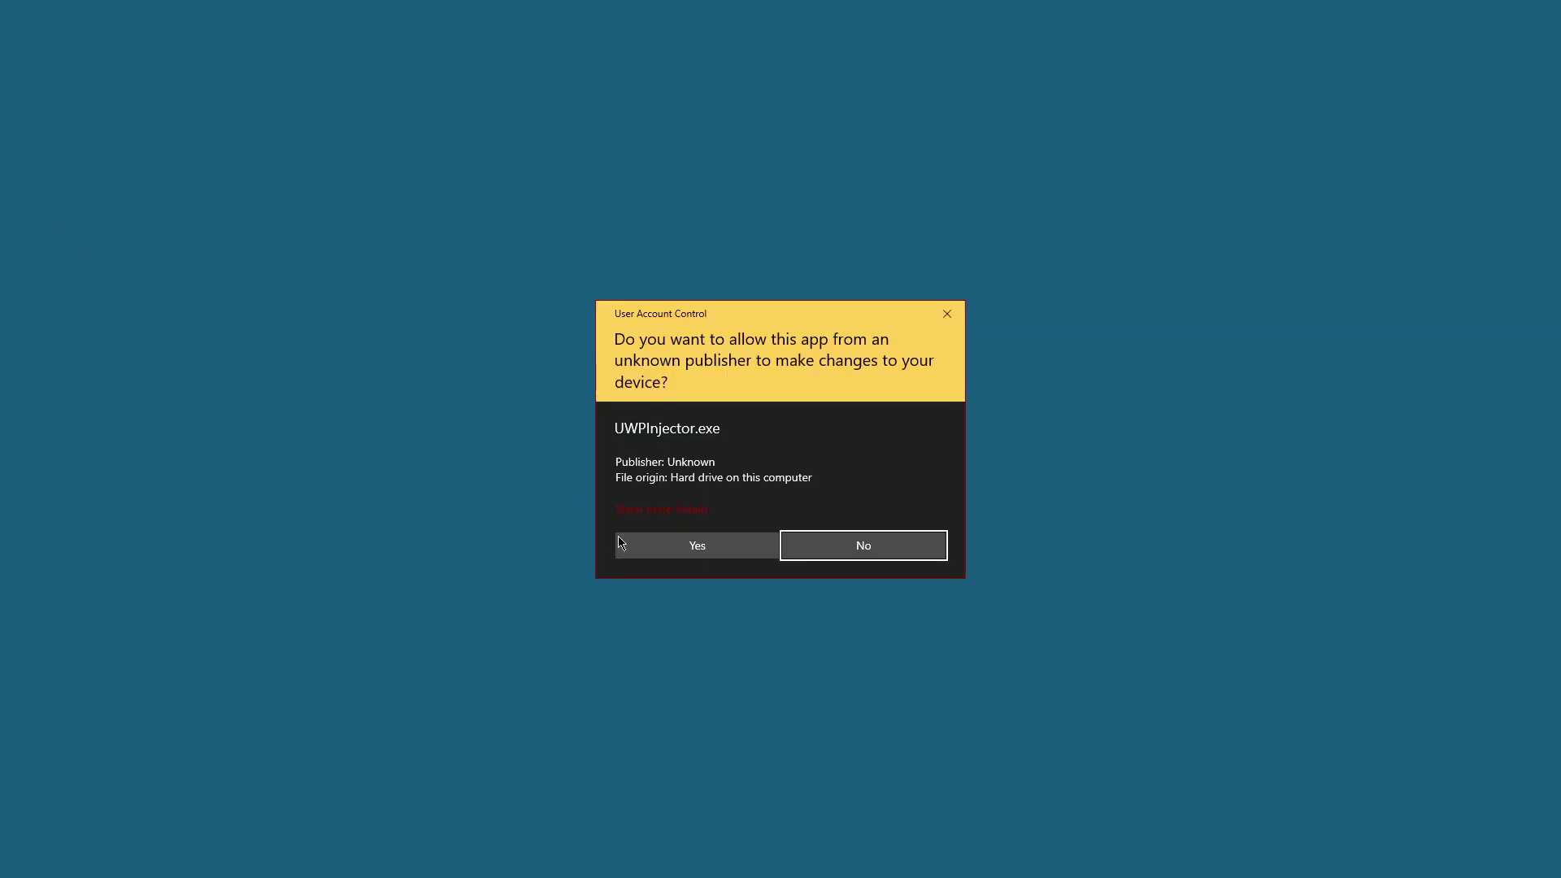
pyautogui.click(626, 547)
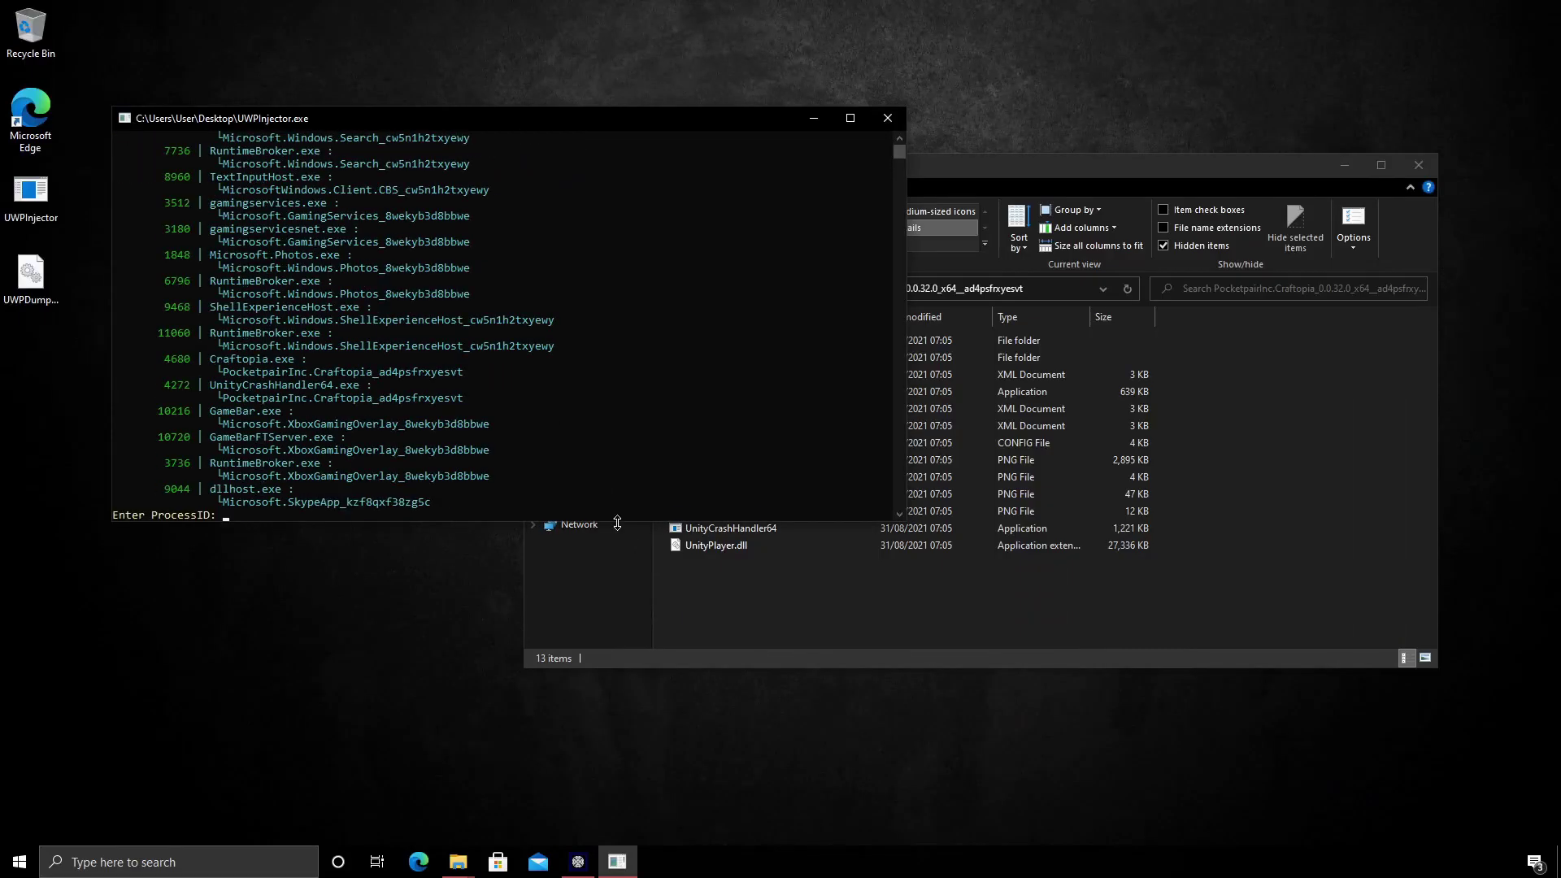
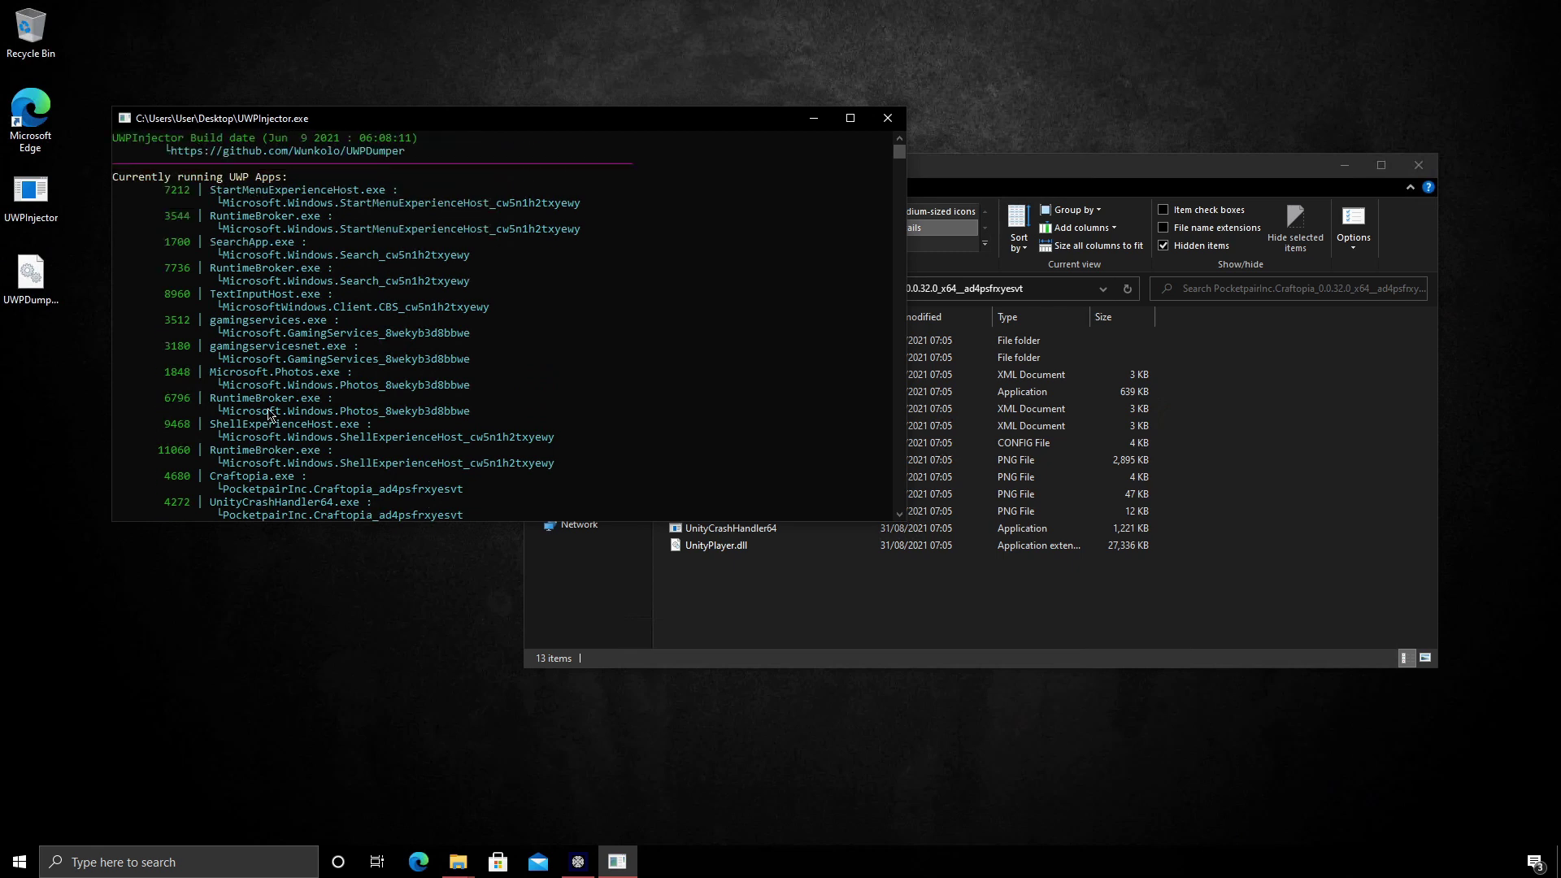
# Select Craftopia.exe's process ID 4680 in the console's running UWP apps list
pyautogui.scroll(-2, 245, 311)
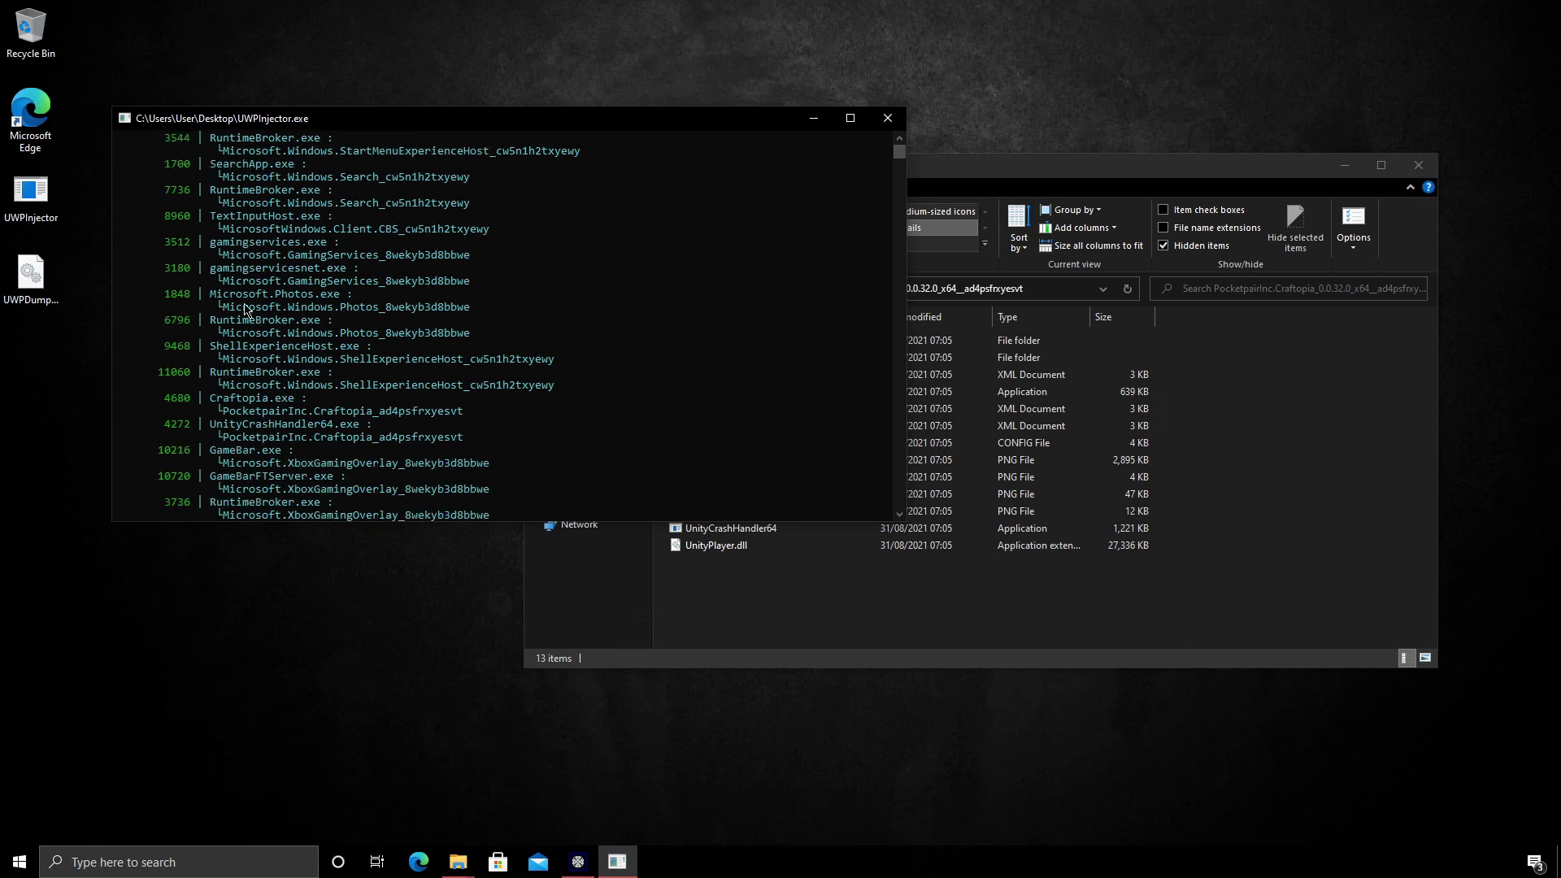
pyautogui.moveTo(165, 399); pyautogui.dragTo(188, 404)
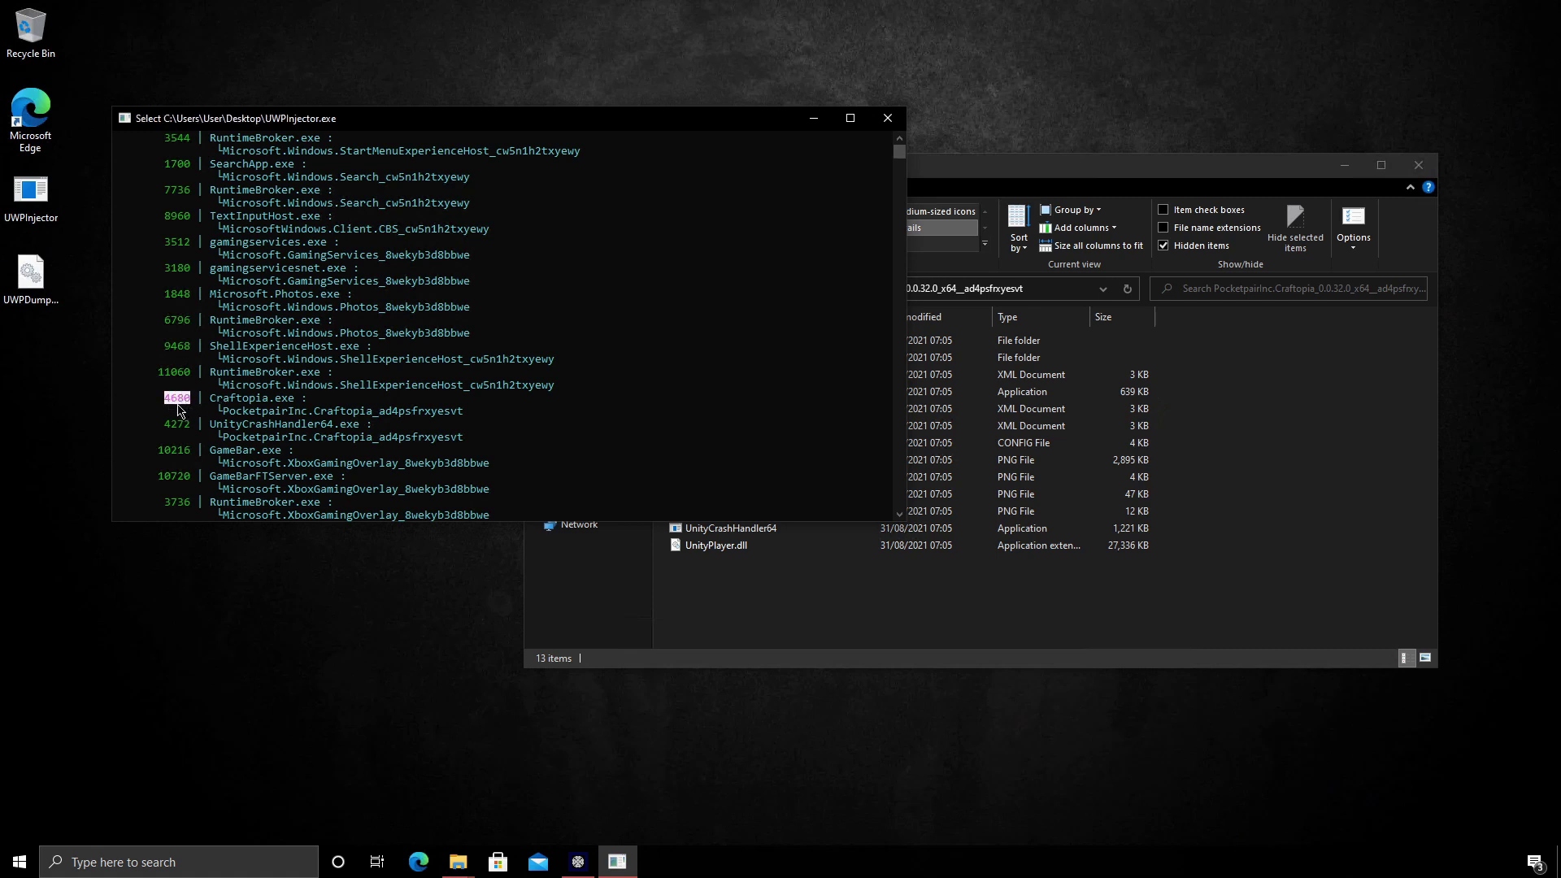
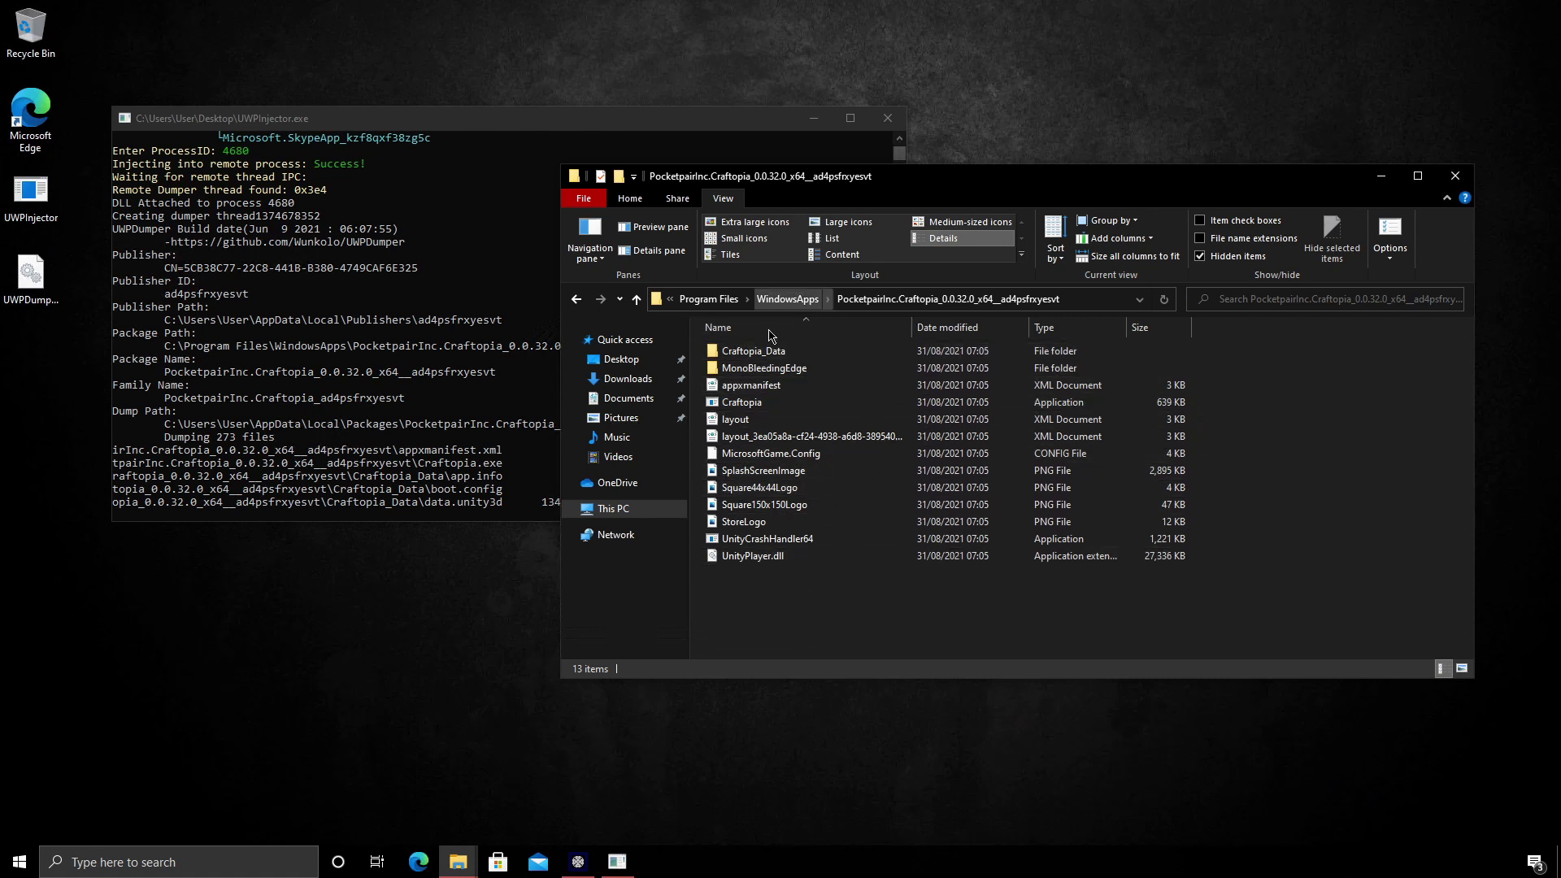
pyautogui.moveTo(796, 494)
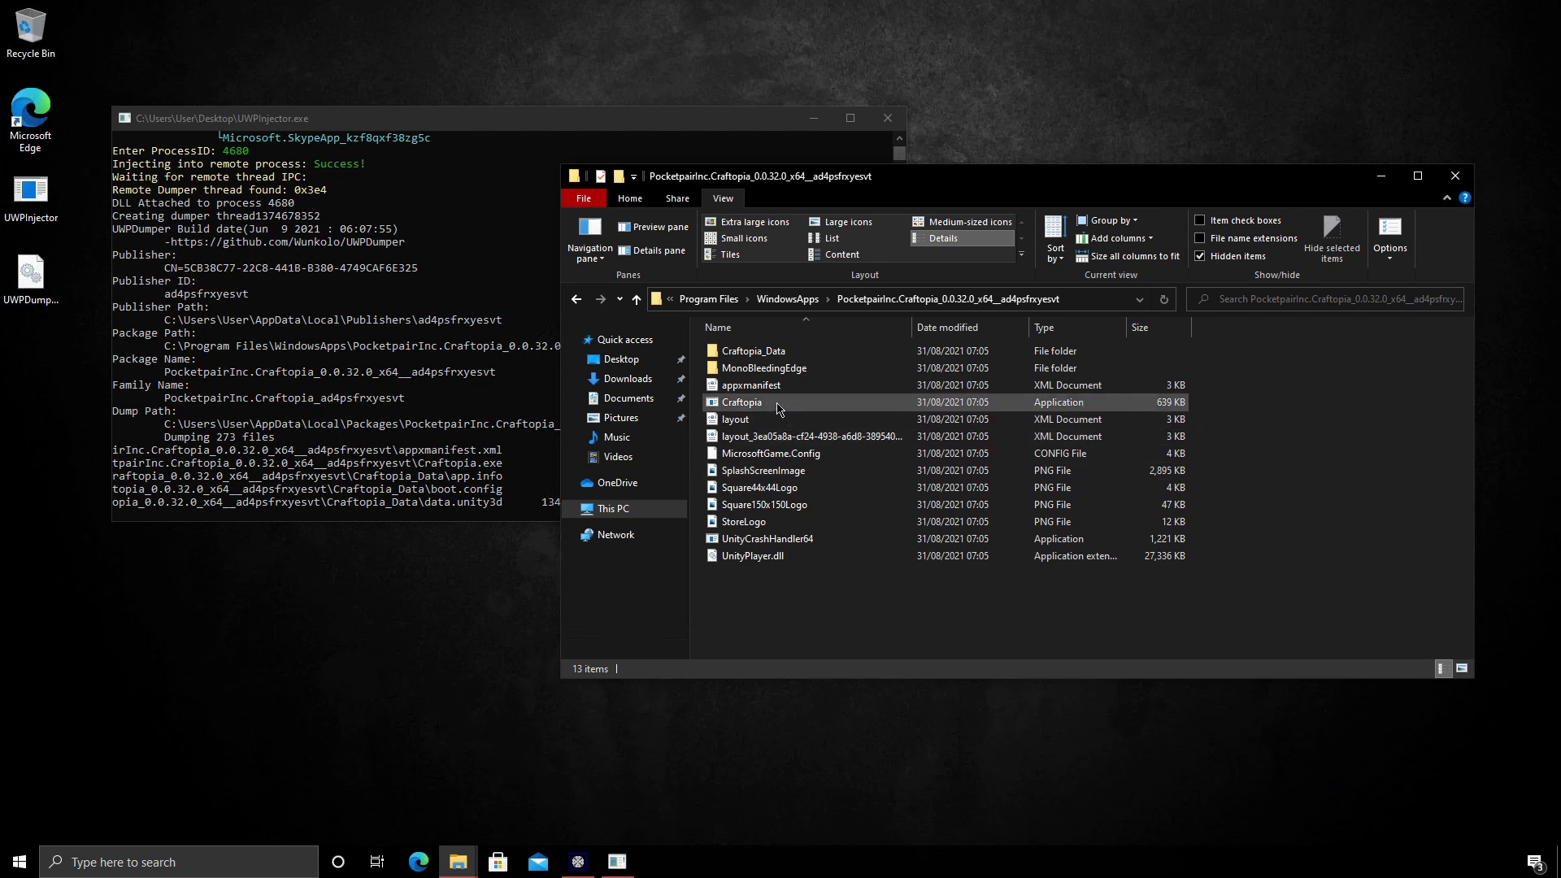
pyautogui.moveTo(779, 408)
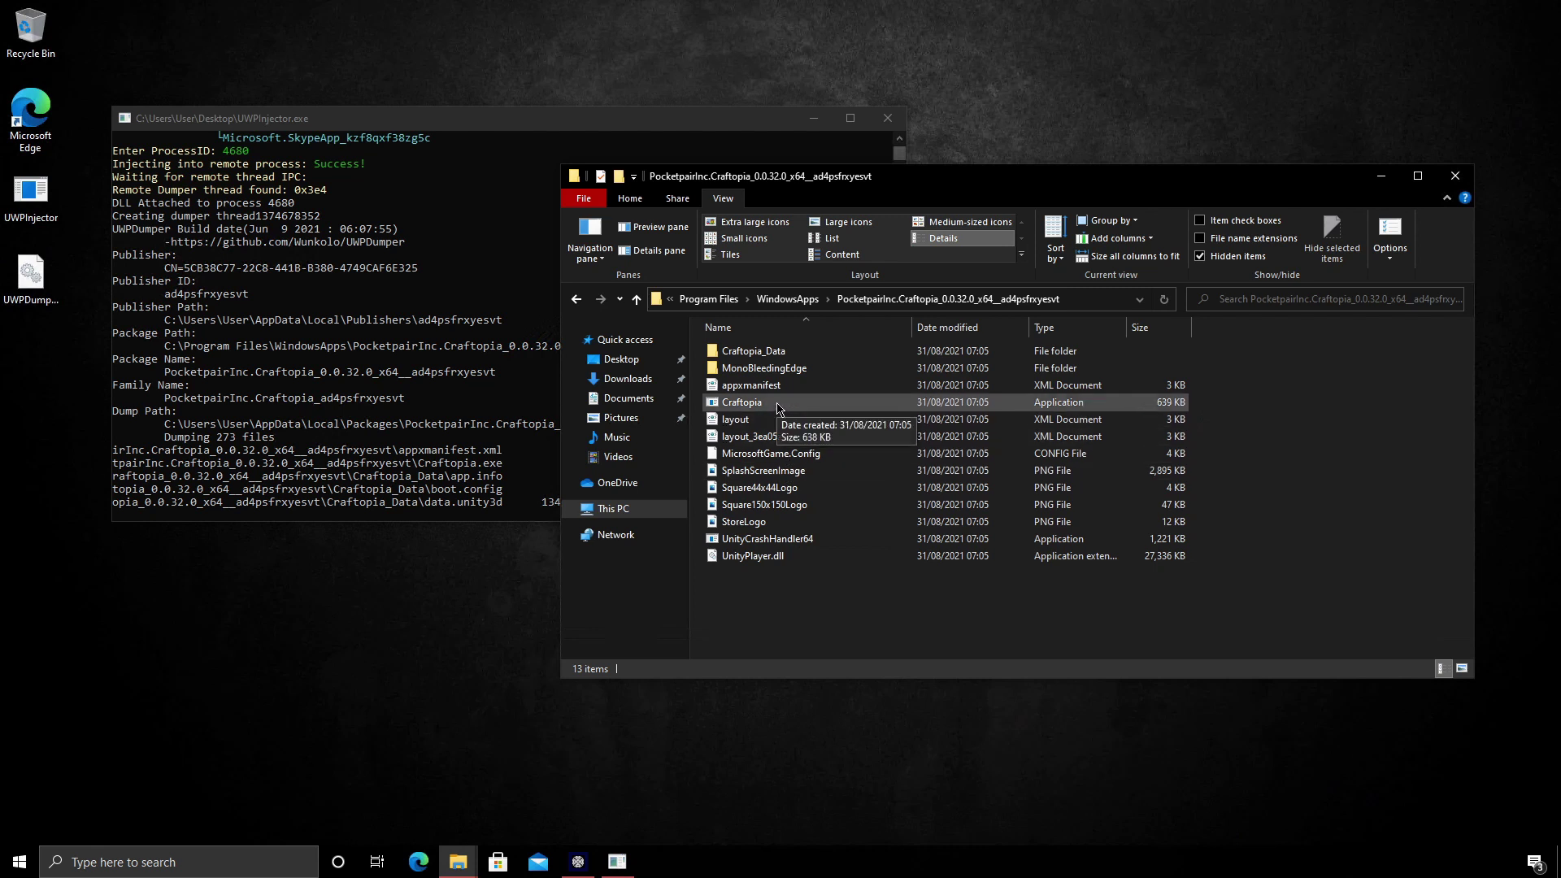
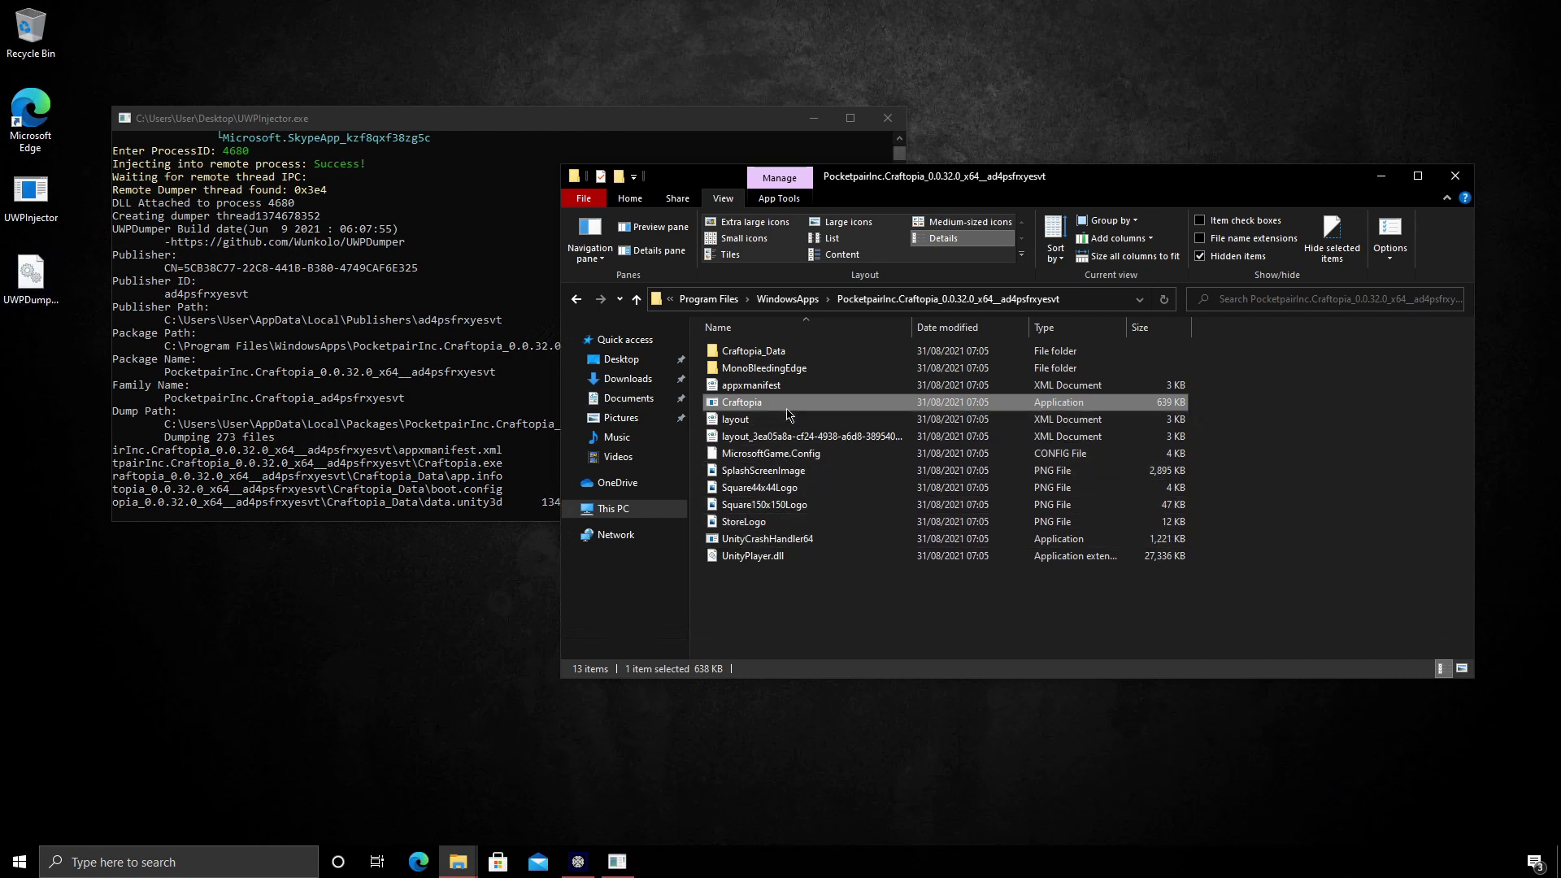
# Watch the UWPDumper console until all 273 Craftopia files are dumped ('Dump complete!')
pyautogui.click(458, 139)
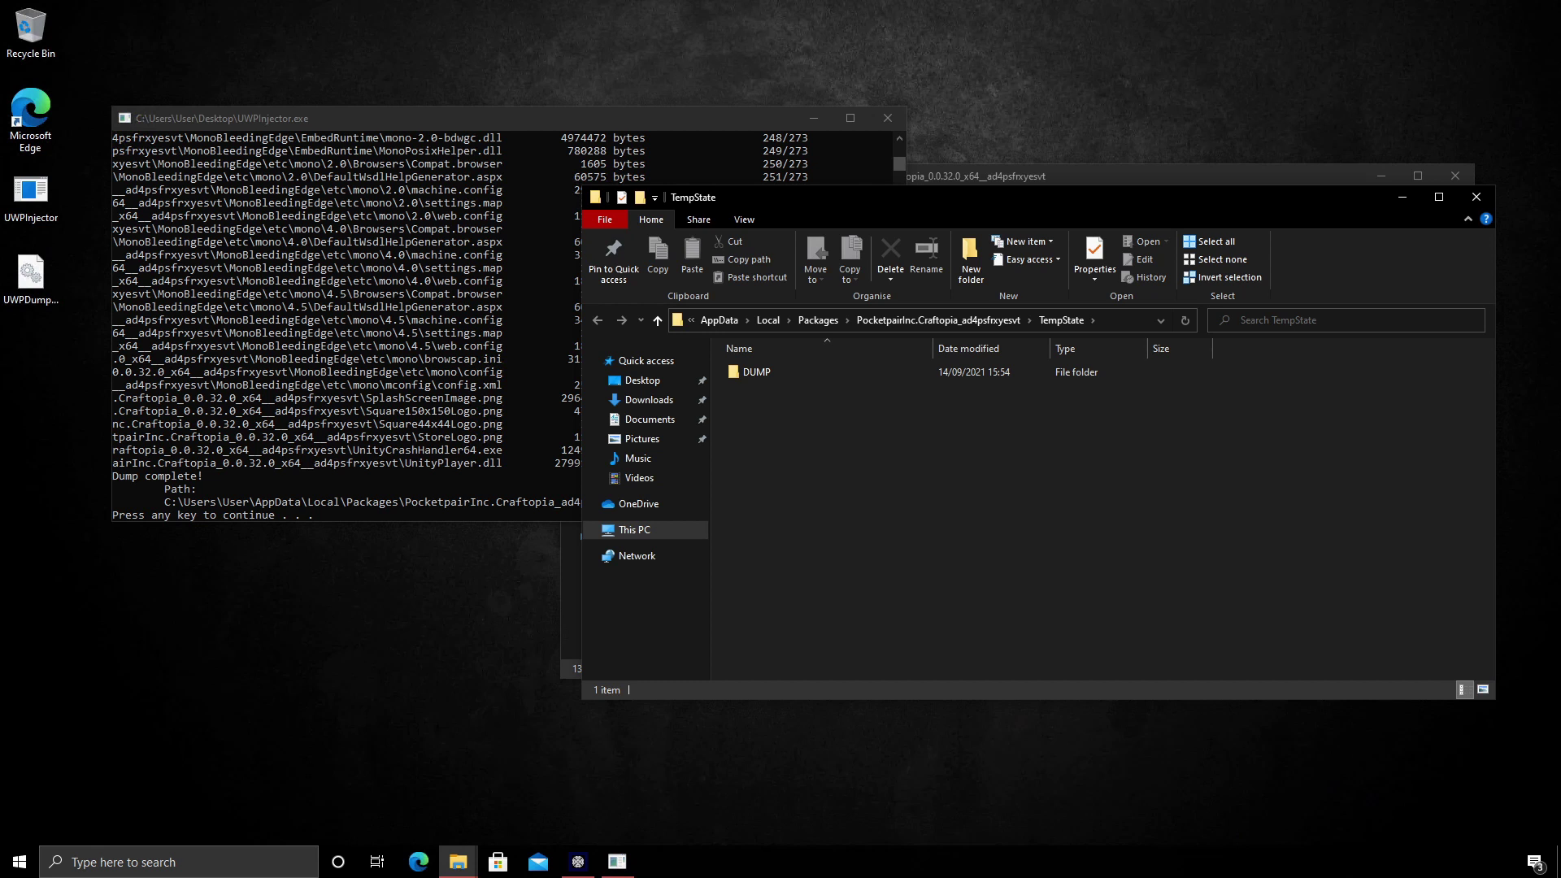
# Open the DUMP folder, then close the finished injector console and the original Craftopia package window
pyautogui.doubleClick(935, 372)
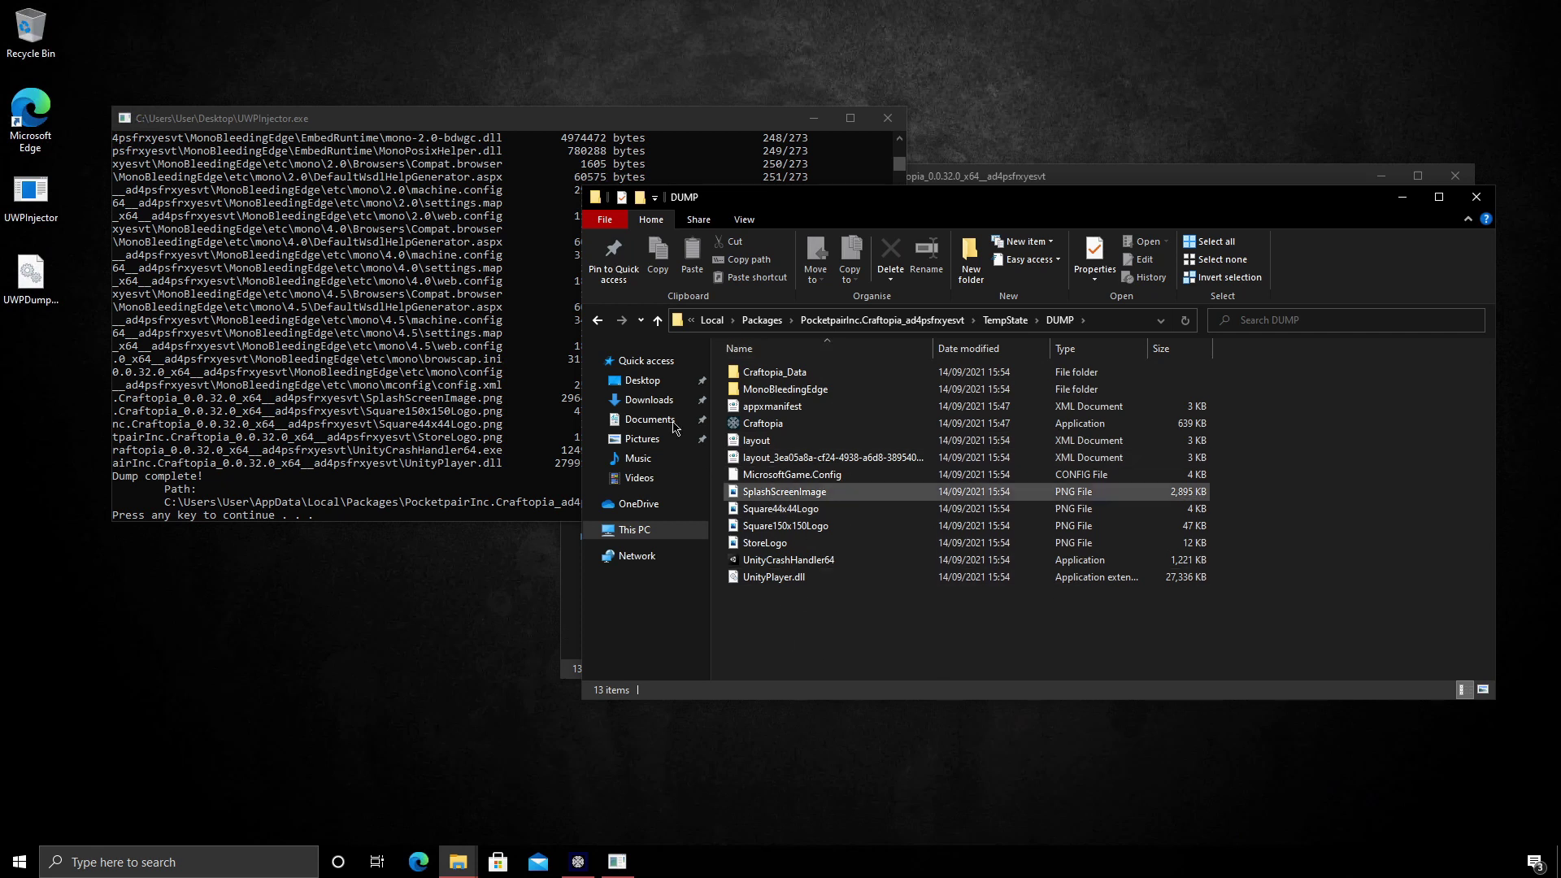
pyautogui.click(449, 343)
pyautogui.press('Return')
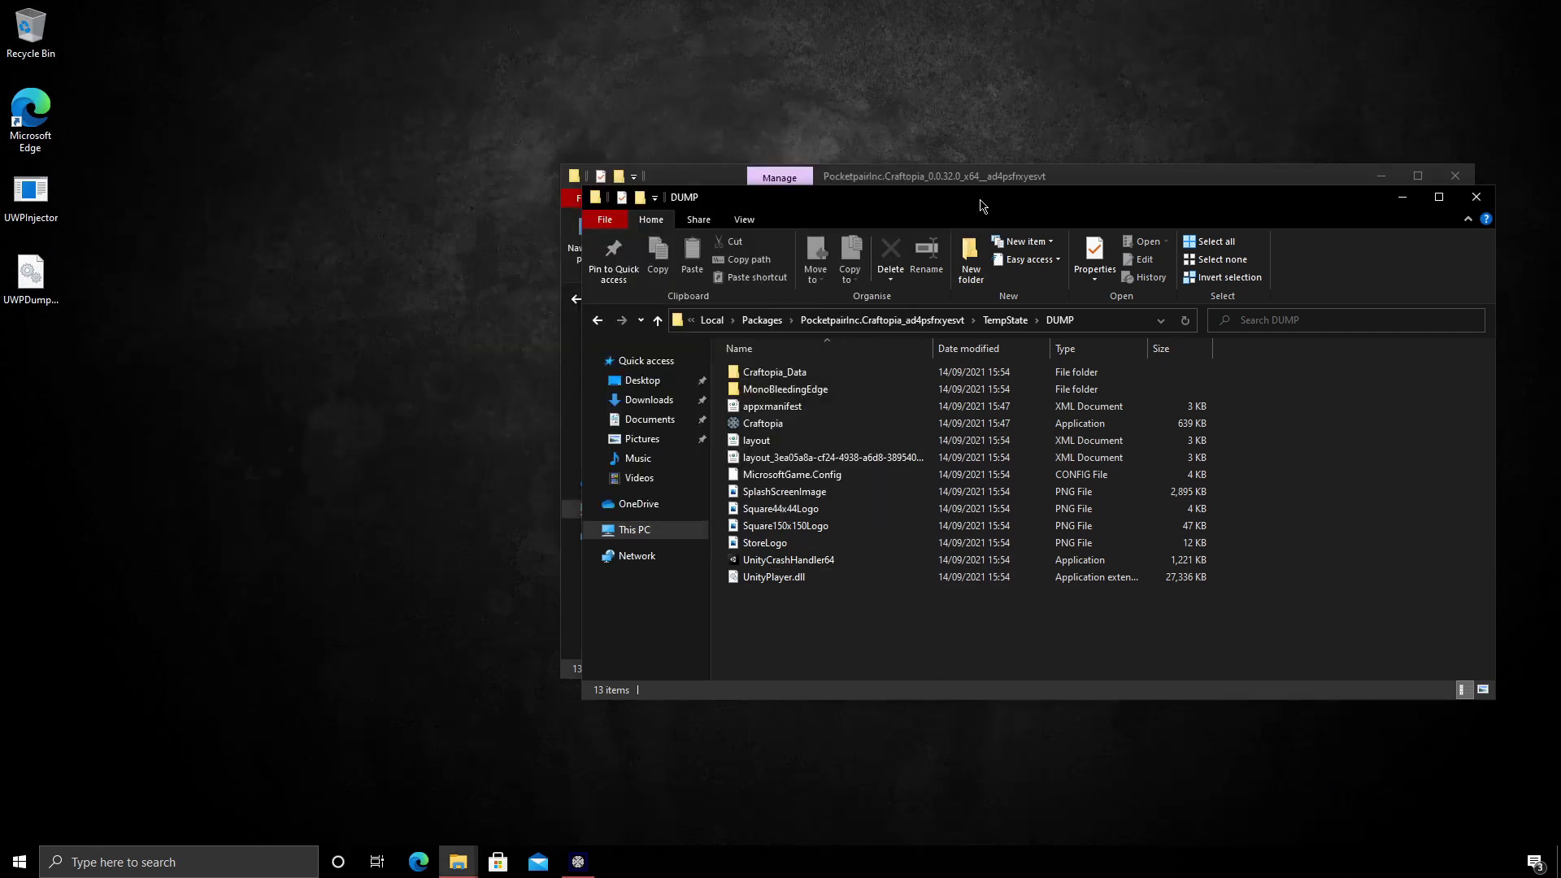
pyautogui.moveTo(981, 205); pyautogui.dragTo(705, 265)
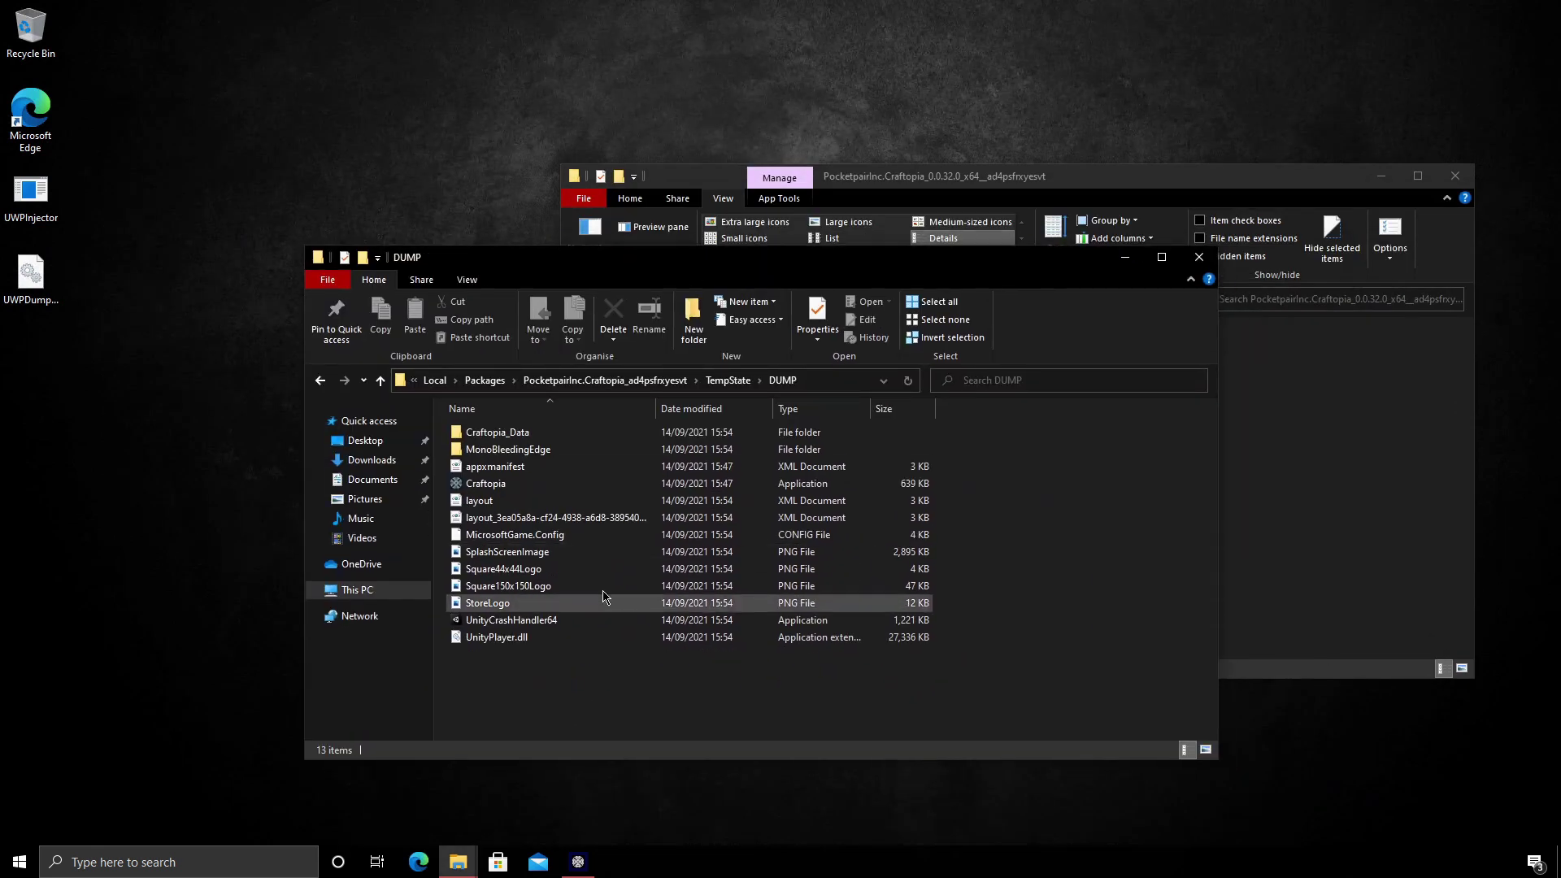
pyautogui.click(1455, 175)
pyautogui.moveTo(457, 860)
pyautogui.click(414, 764)
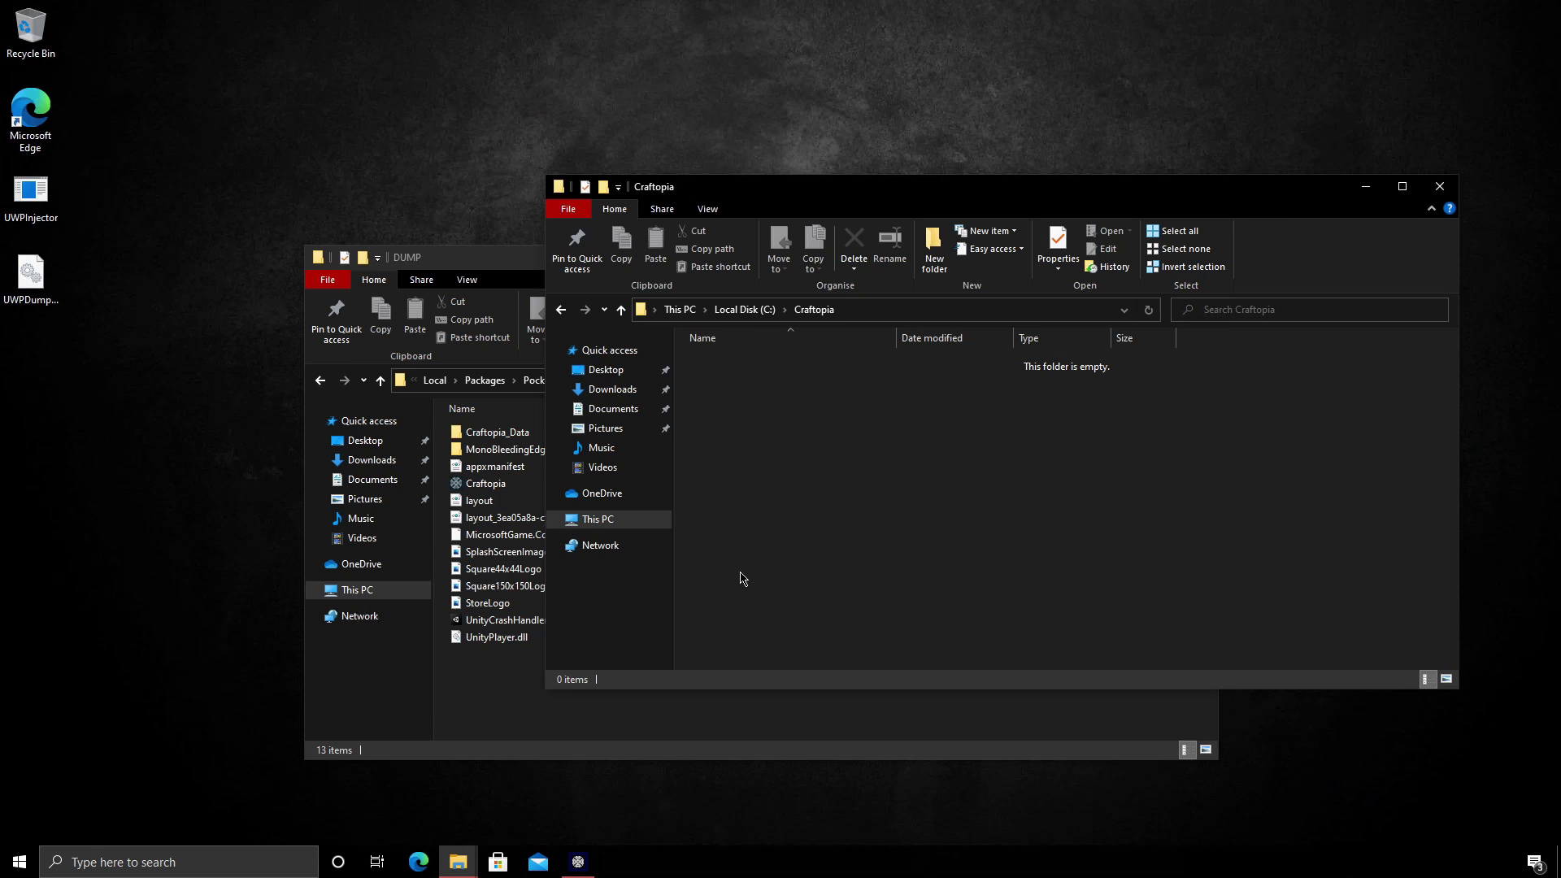
pyautogui.click(484, 715)
# Launch Windows PowerShell as administrator from the DUMP folder
pyautogui.click(328, 279)
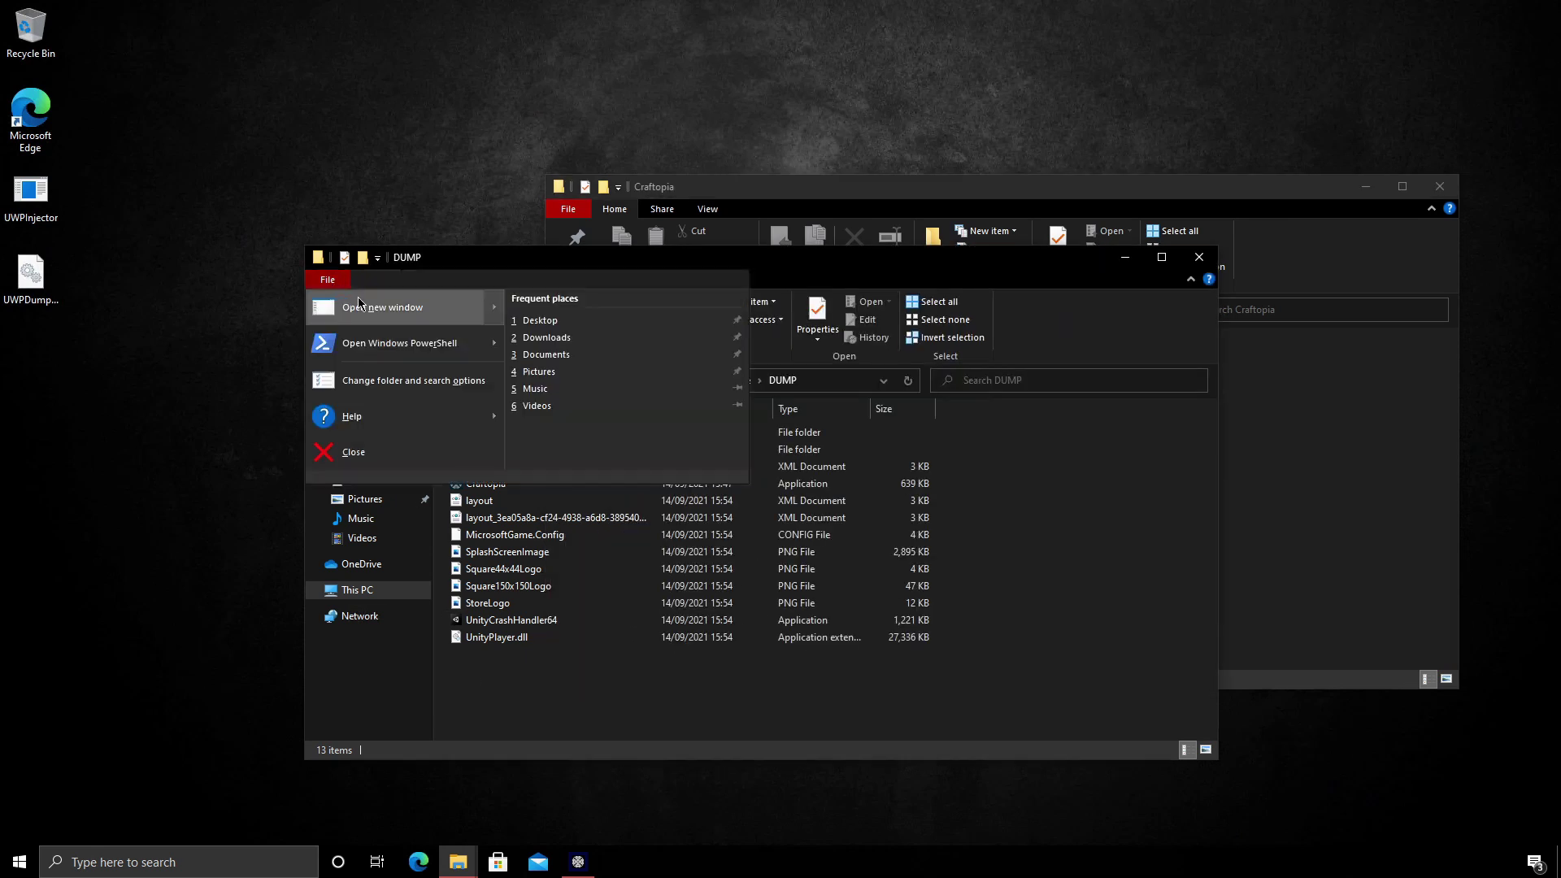
pyautogui.moveTo(488, 346)
pyautogui.click(634, 345)
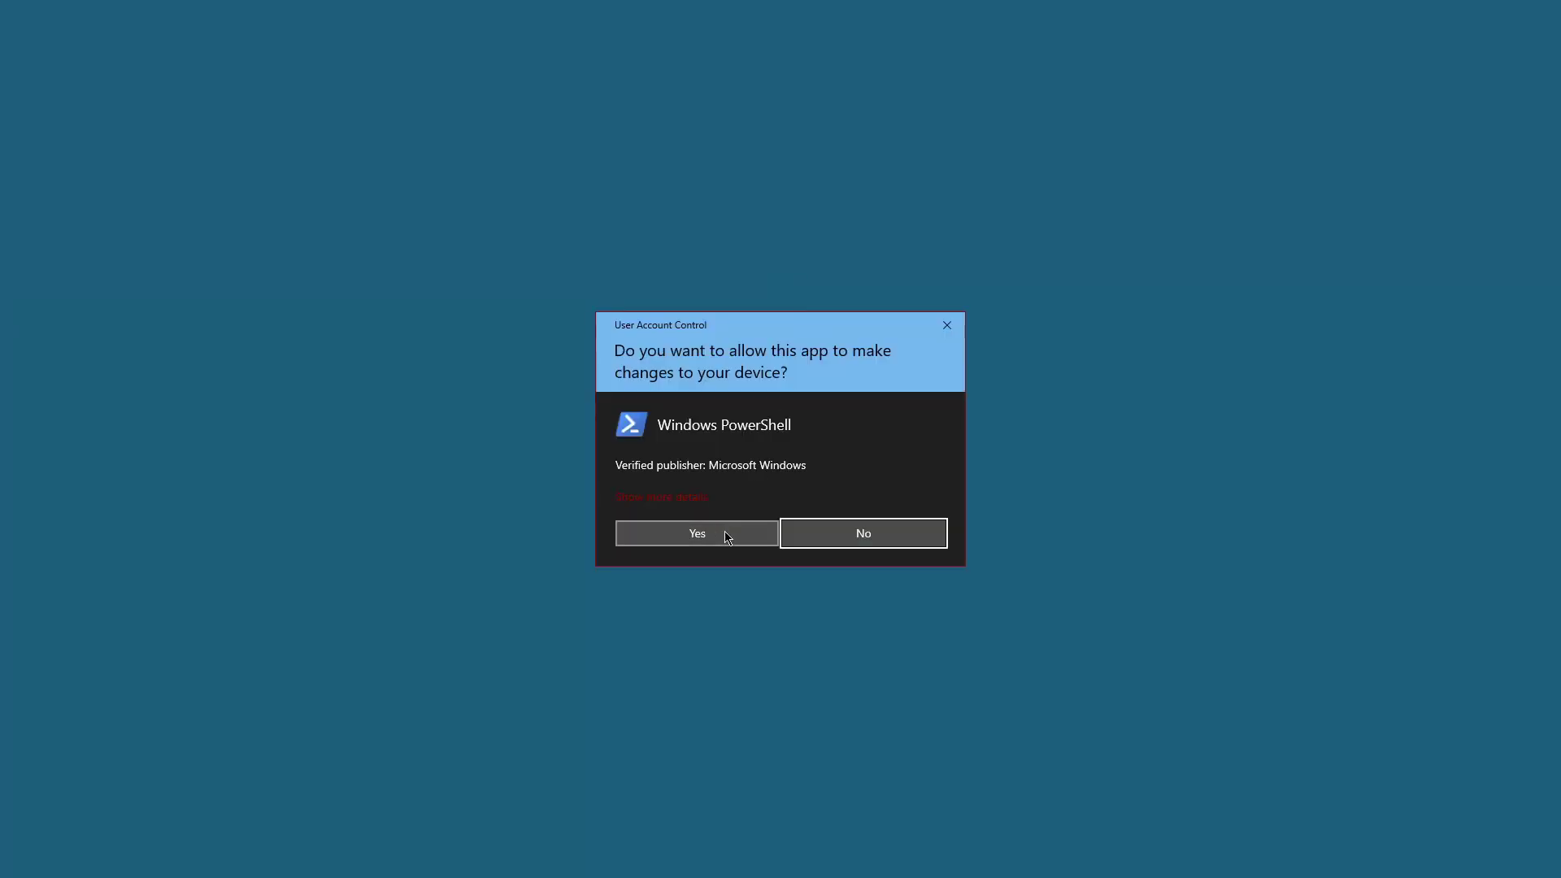
# Approve the UAC prompt and maximize the administrator PowerShell window
pyautogui.click(708, 532)
pyautogui.click(908, 283)
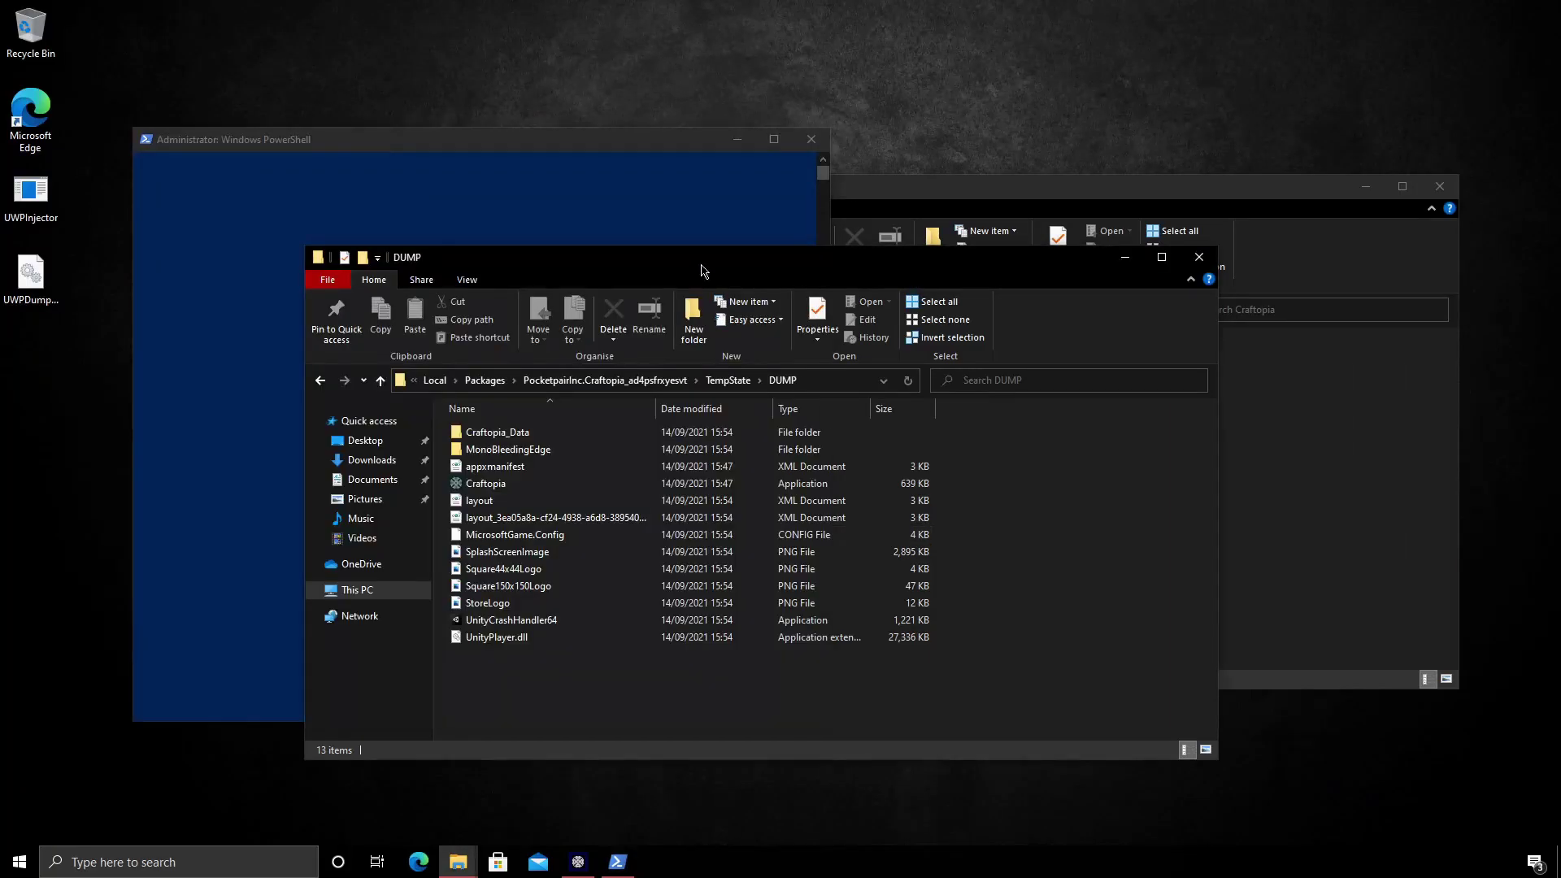
pyautogui.click(328, 284)
pyautogui.moveTo(370, 356)
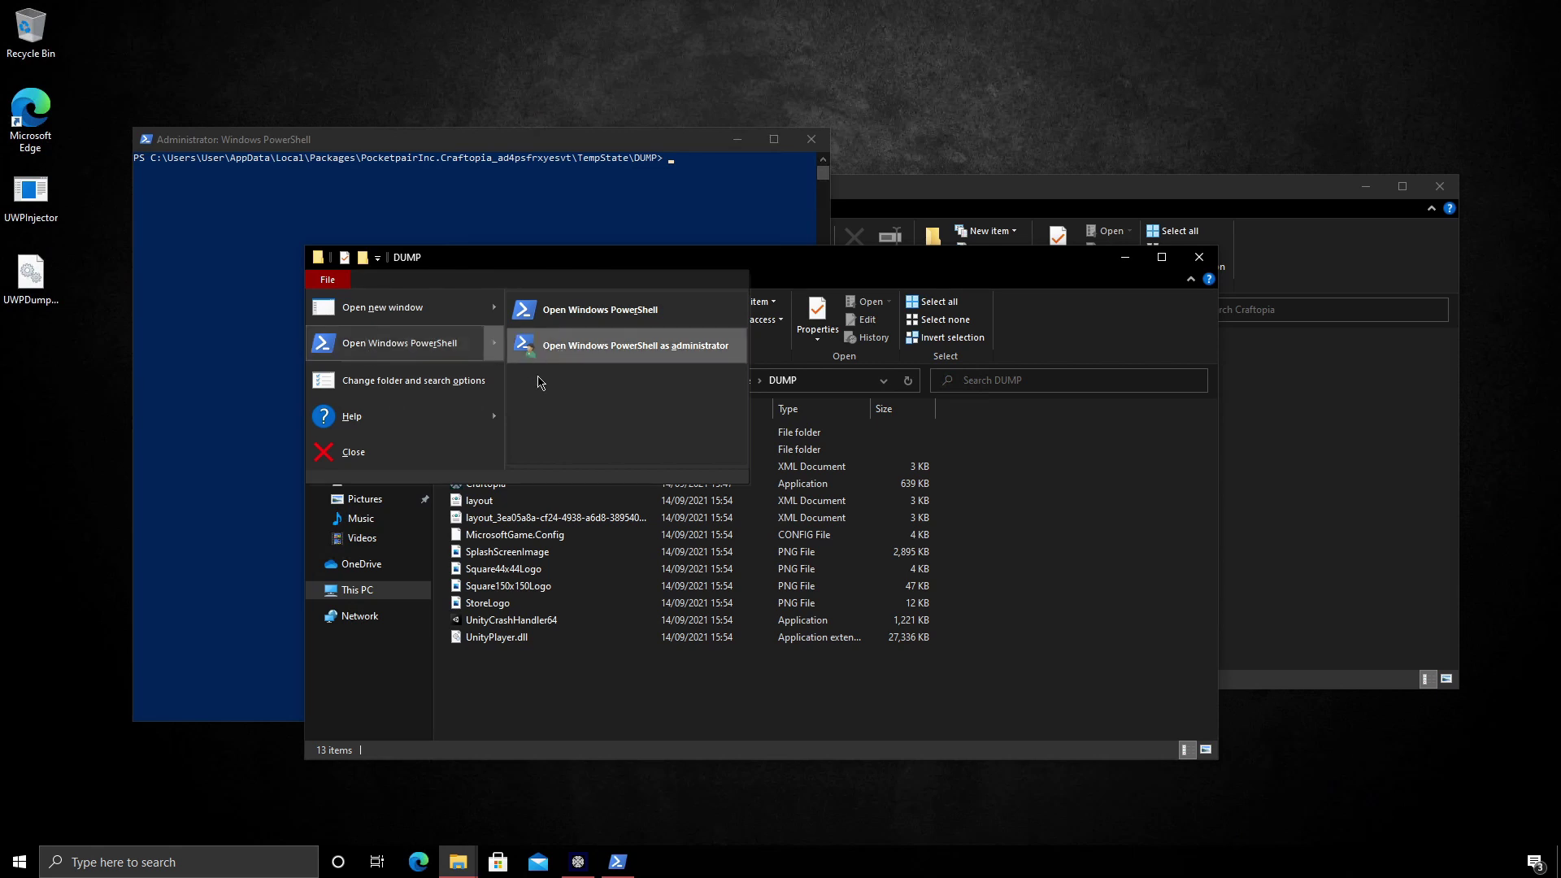
pyautogui.click(585, 146)
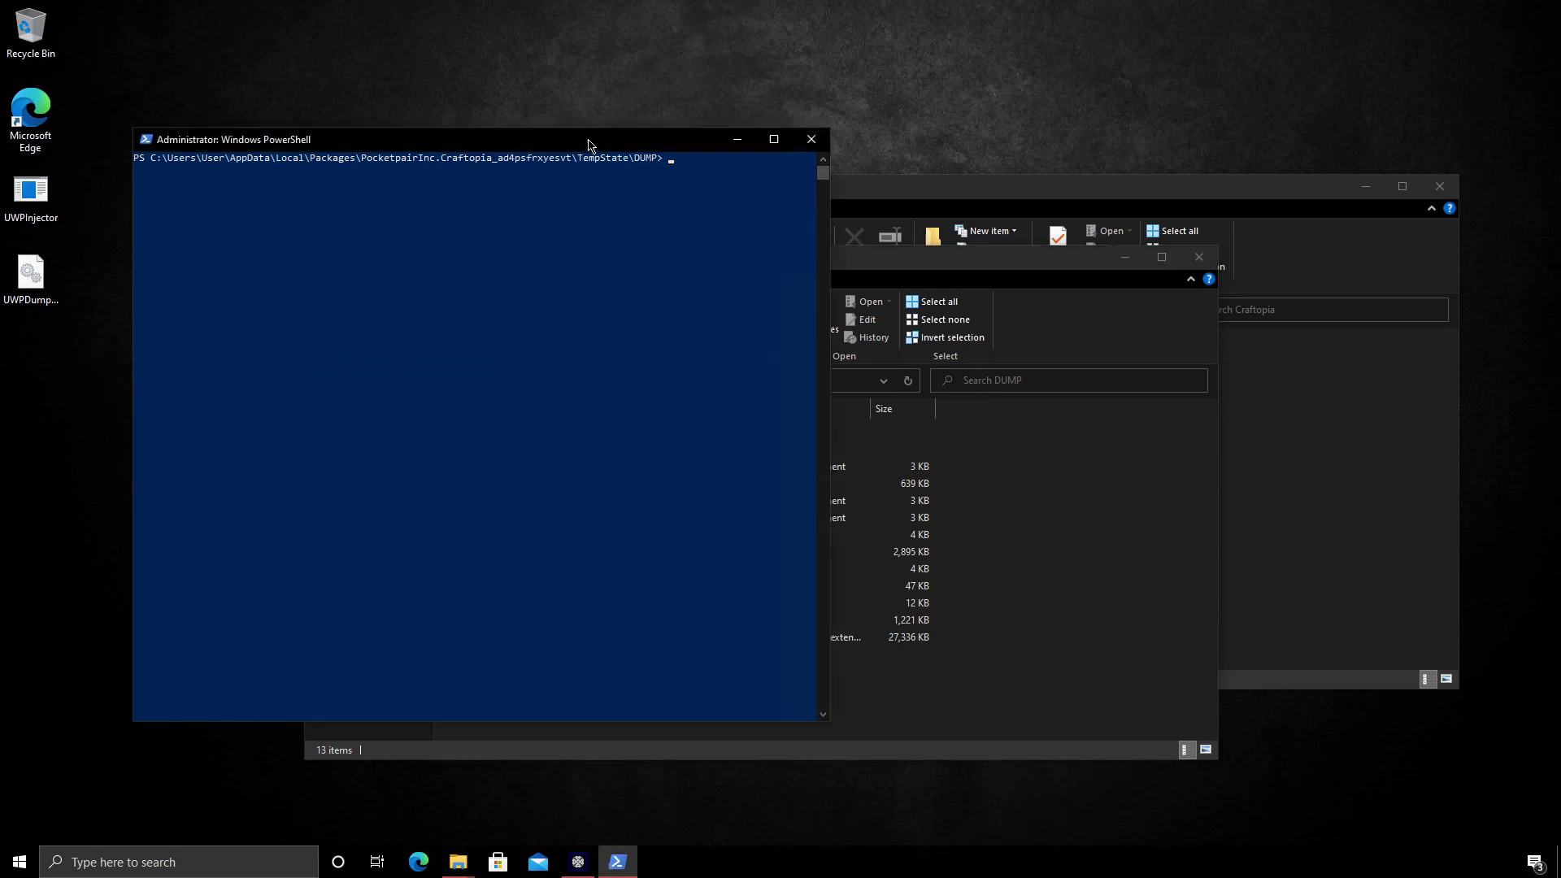
pyautogui.moveTo(607, 148); pyautogui.dragTo(558, 151)
pyautogui.moveTo(885, 257); pyautogui.dragTo(1054, 398)
pyautogui.click(1055, 181)
pyautogui.click(452, 228)
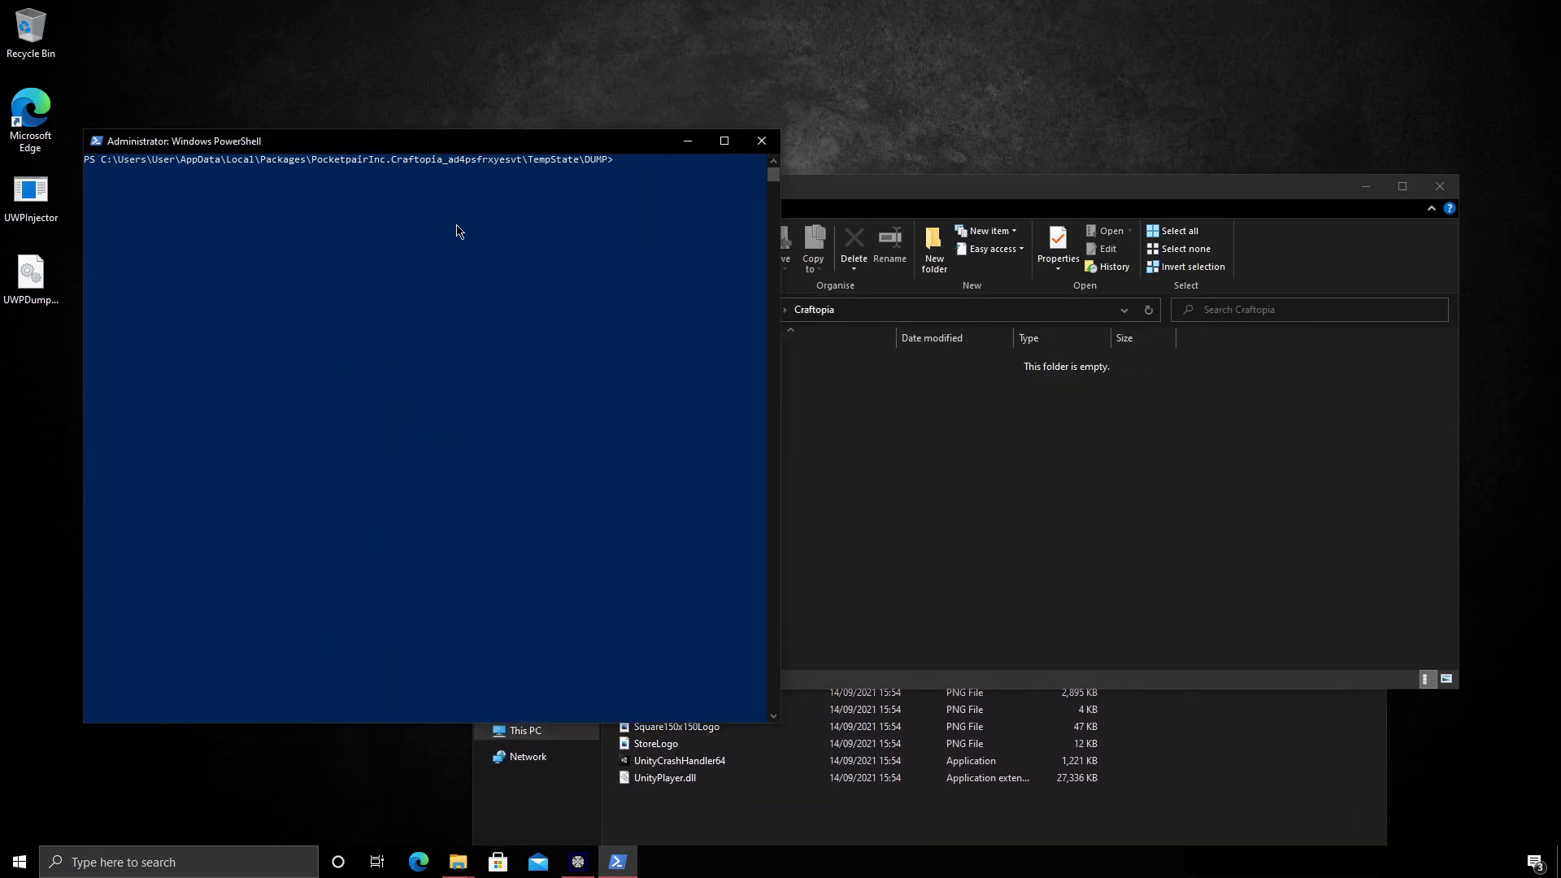
pyautogui.keyDown('ctrl'); pyautogui.scroll(4, 672, 286); pyautogui.keyUp('ctrl')
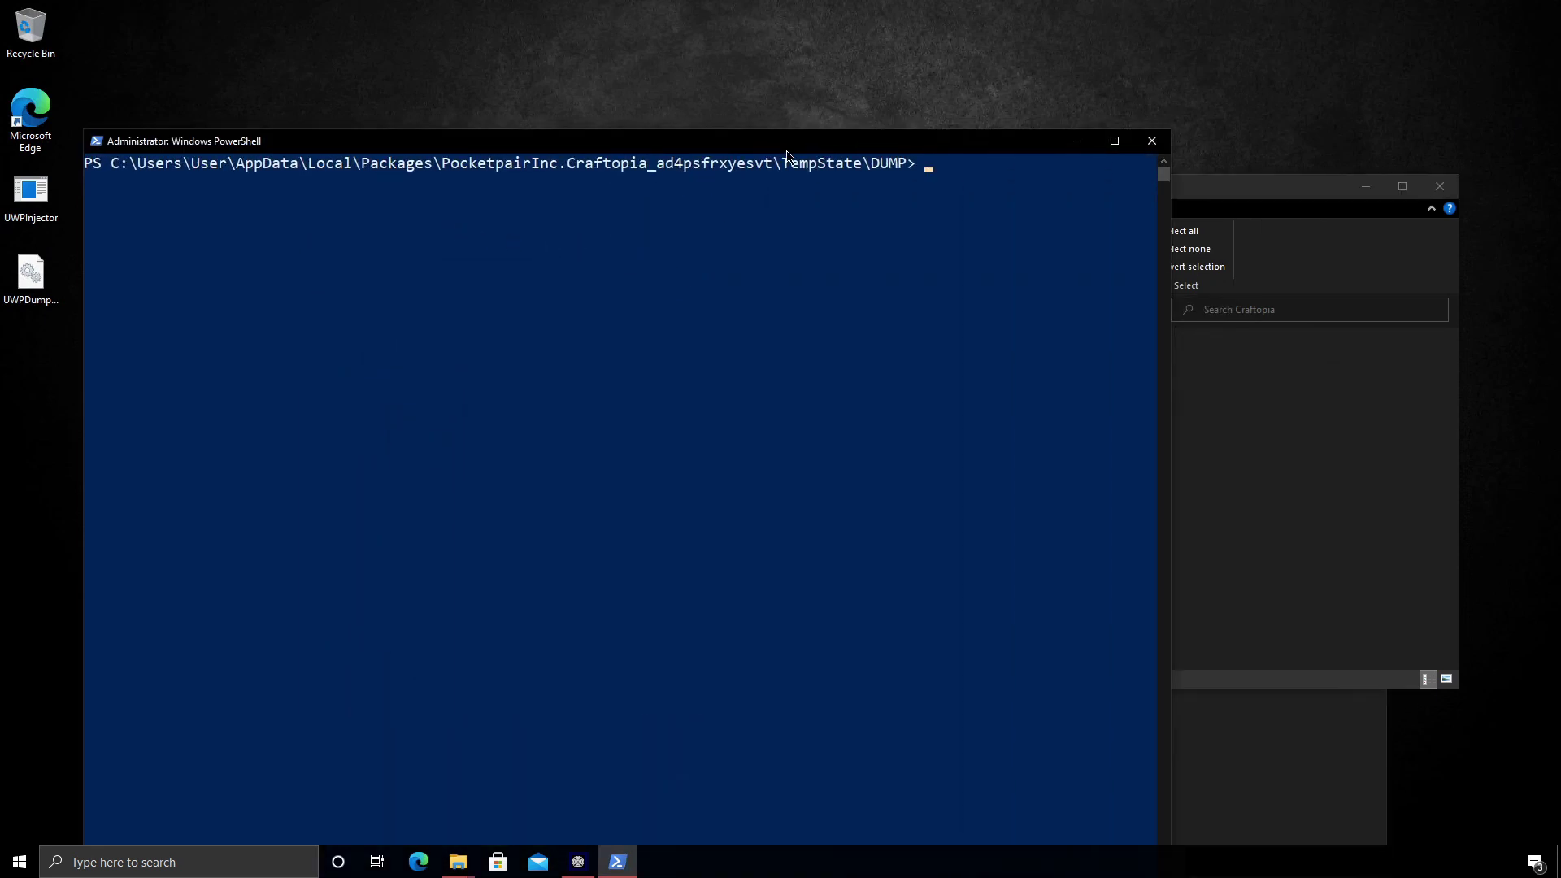
pyautogui.moveTo(732, 142); pyautogui.dragTo(569, 0)
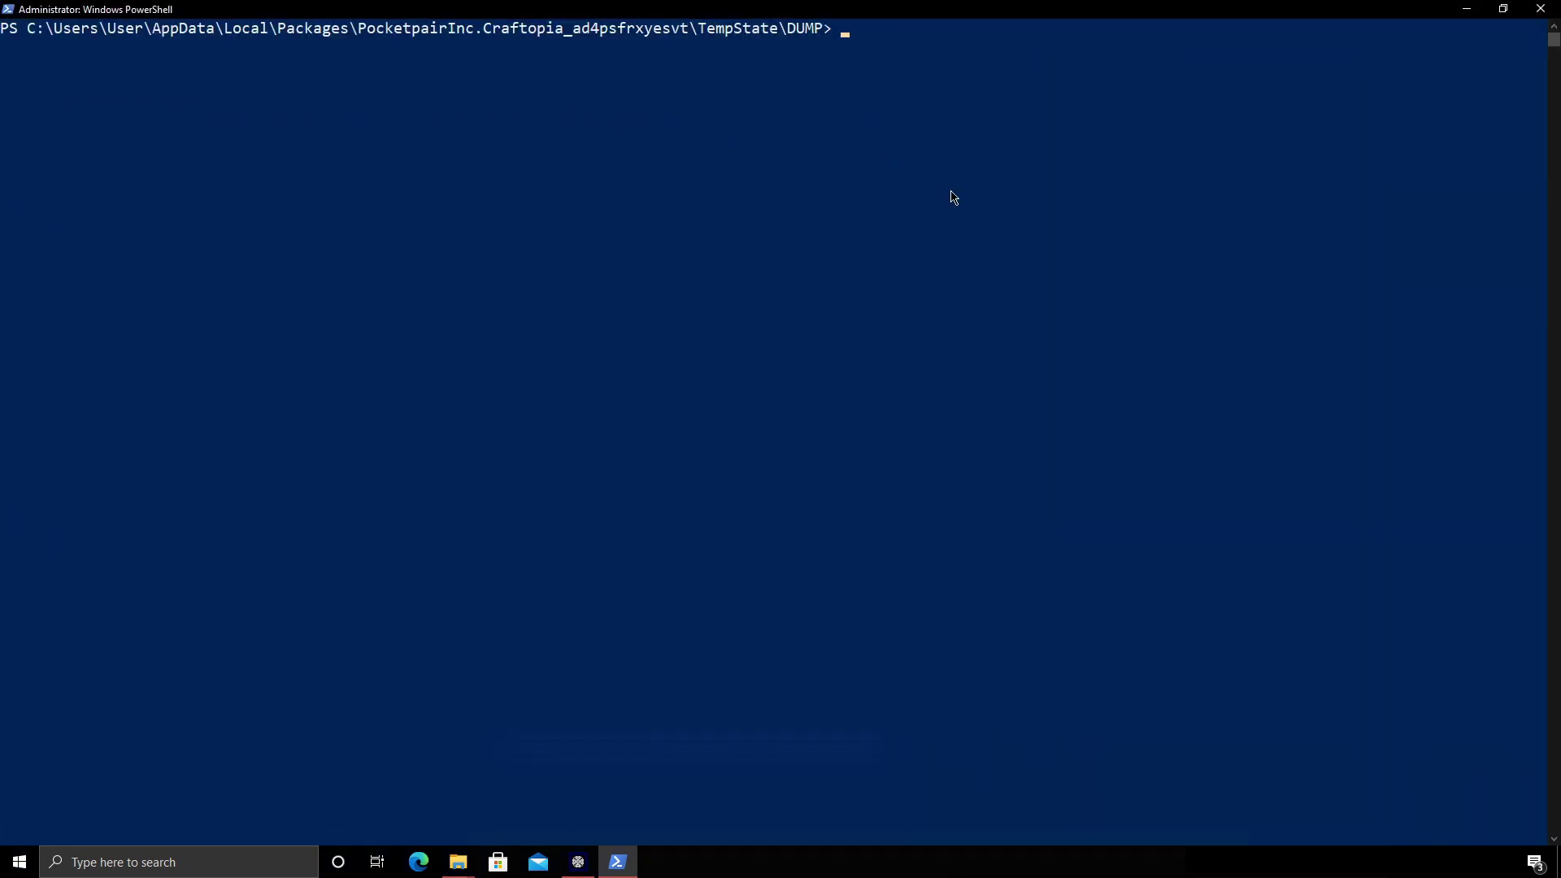
# Run xcopy .\* "C:\Craftopia" /e /t to recreate the dump's folders
pyautogui.write('xcopy .\\* ""')
pyautogui.press('Left')
pyautogui.write('C:\\Craftopia')
pyautogui.write('/e /t')
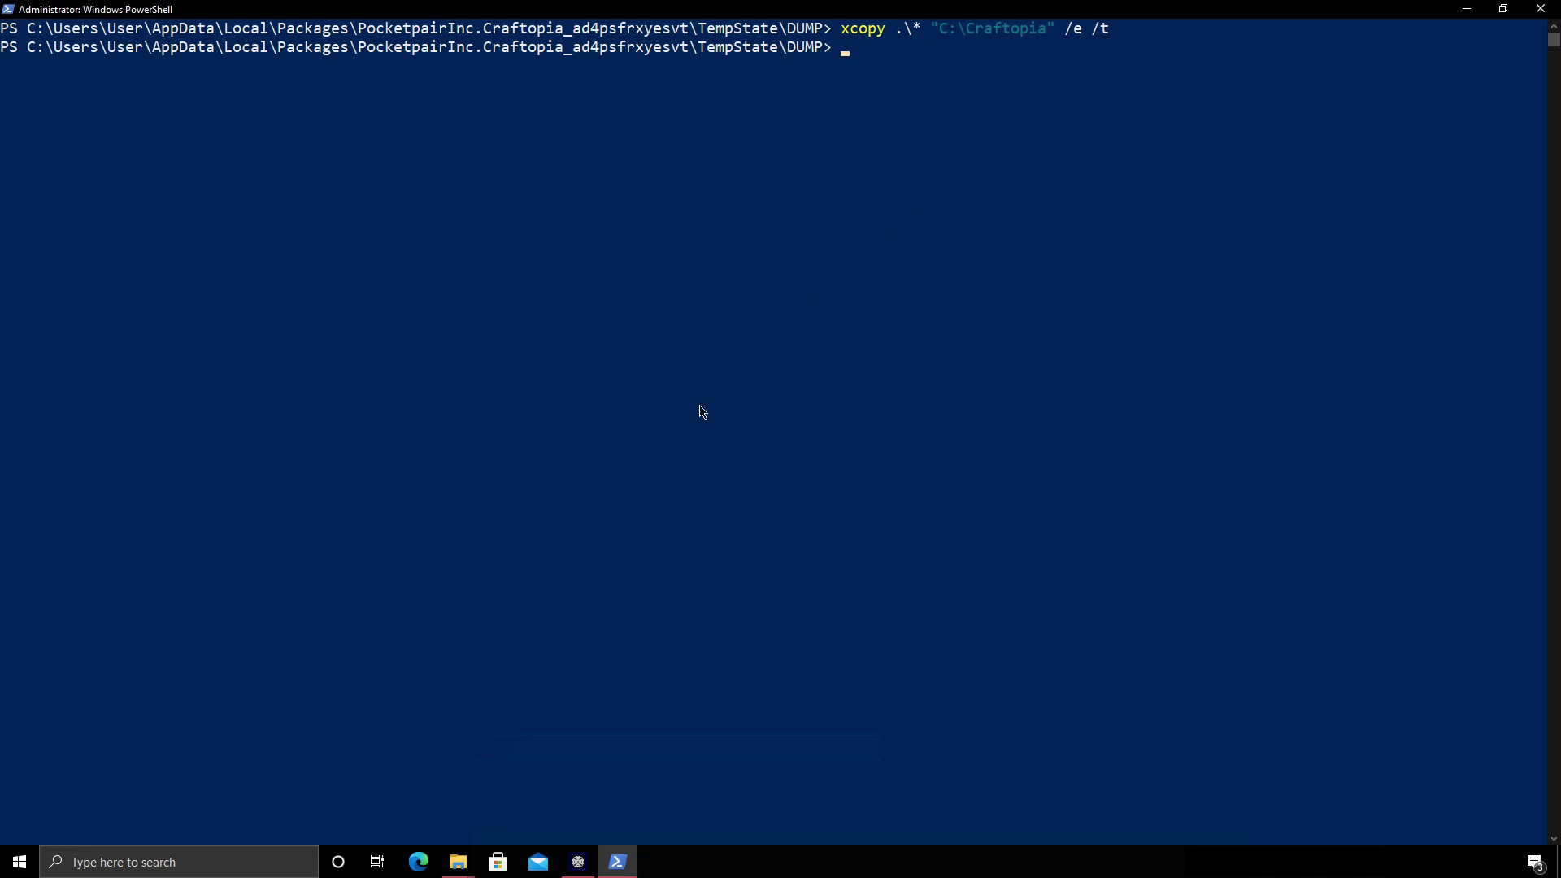
# After checking C:\Craftopia, rerun xcopy with /r /h /e /g, copying all 273 files
pyautogui.click(458, 861)
pyautogui.click(397, 797)
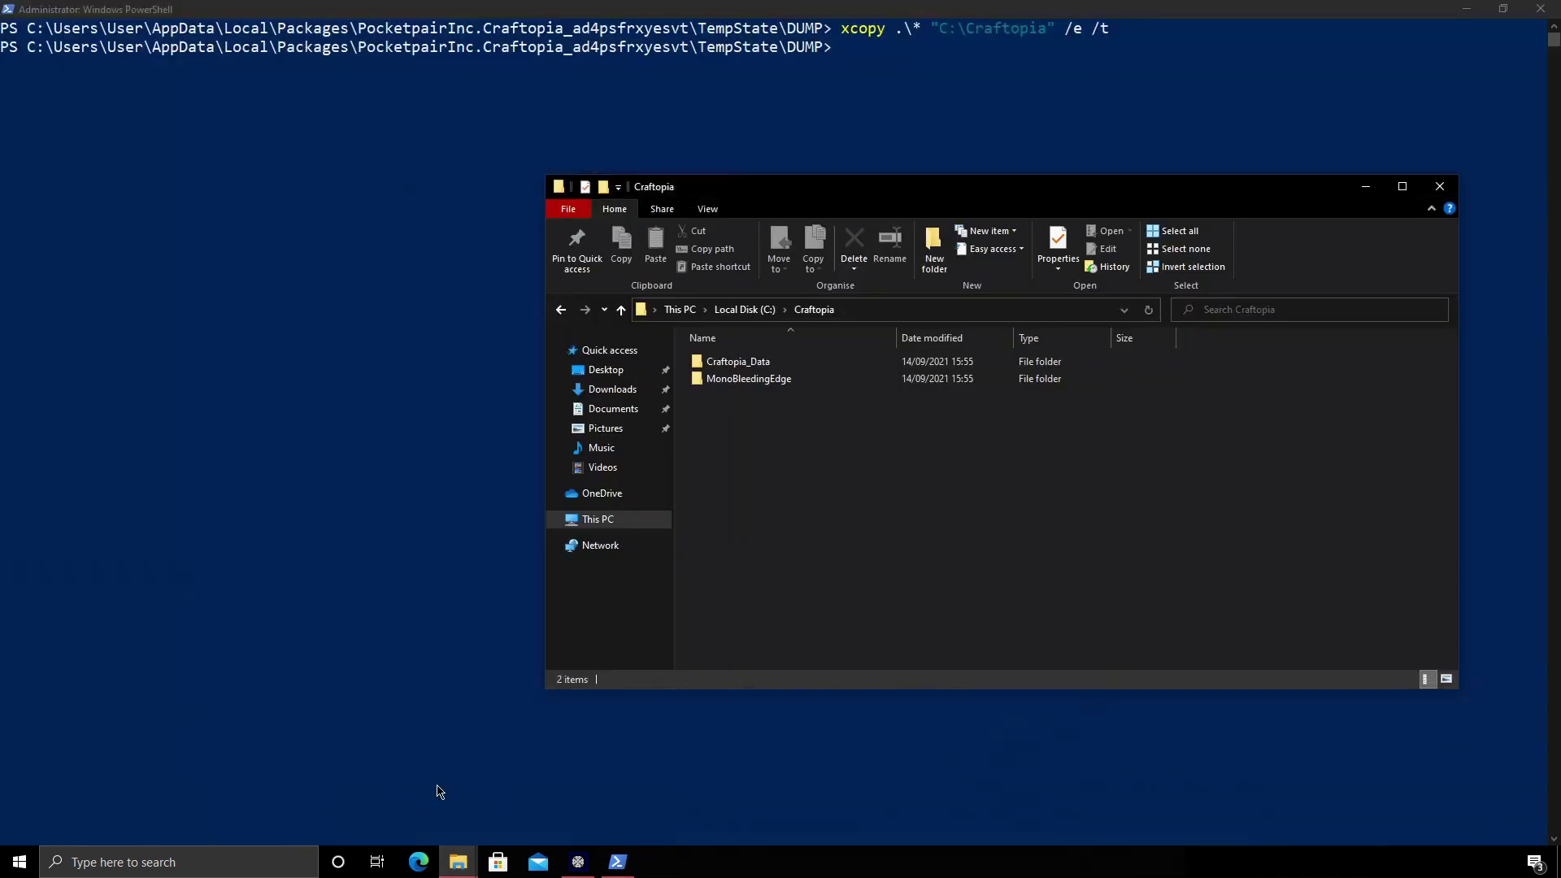
pyautogui.click(917, 138)
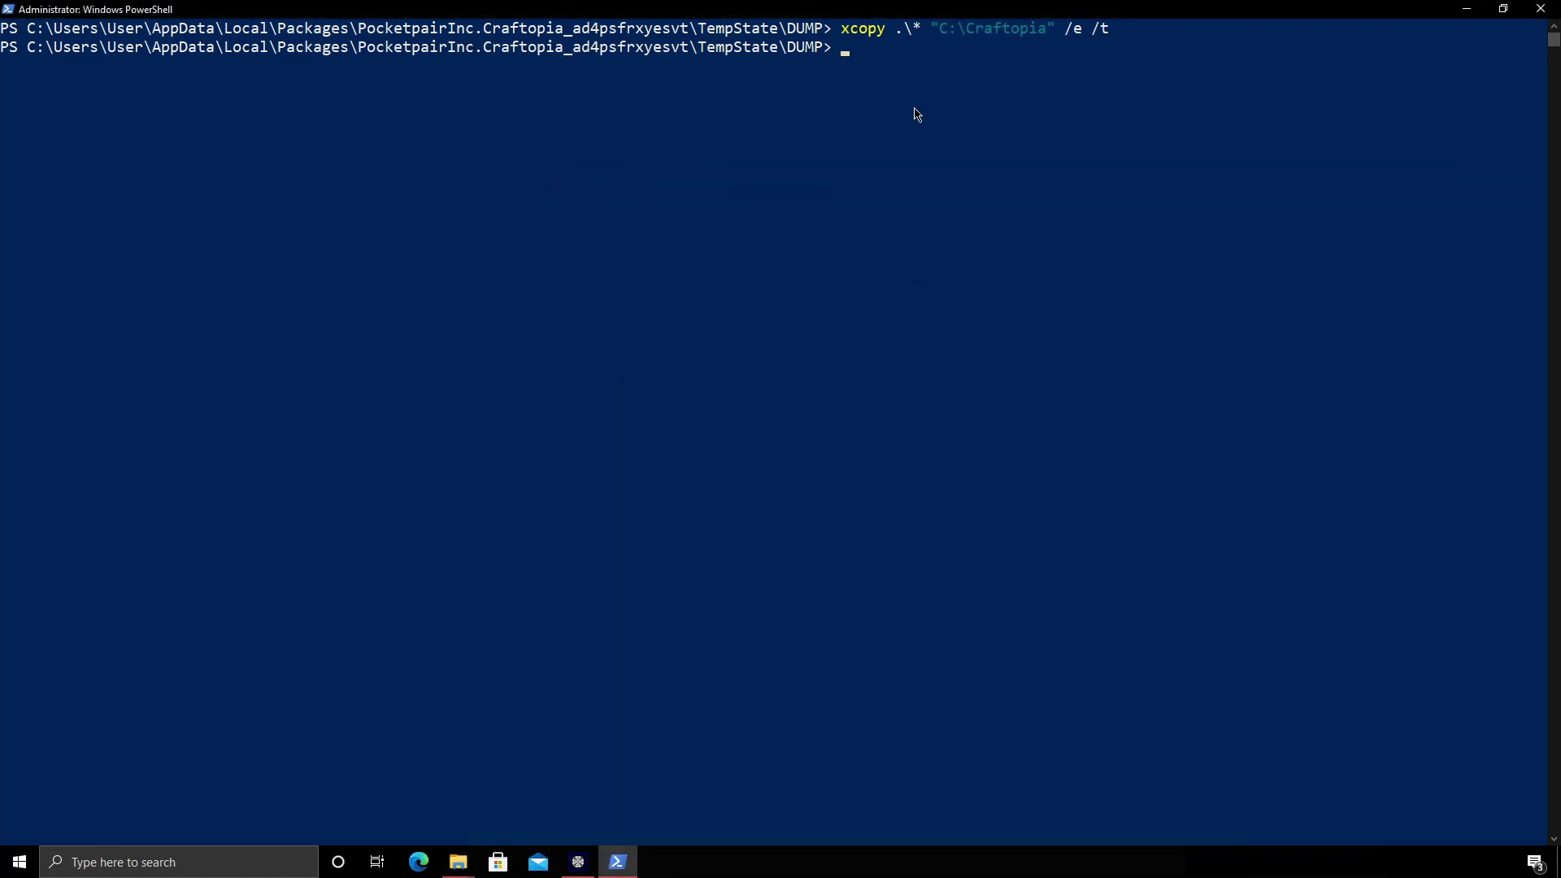
pyautogui.press('Up')
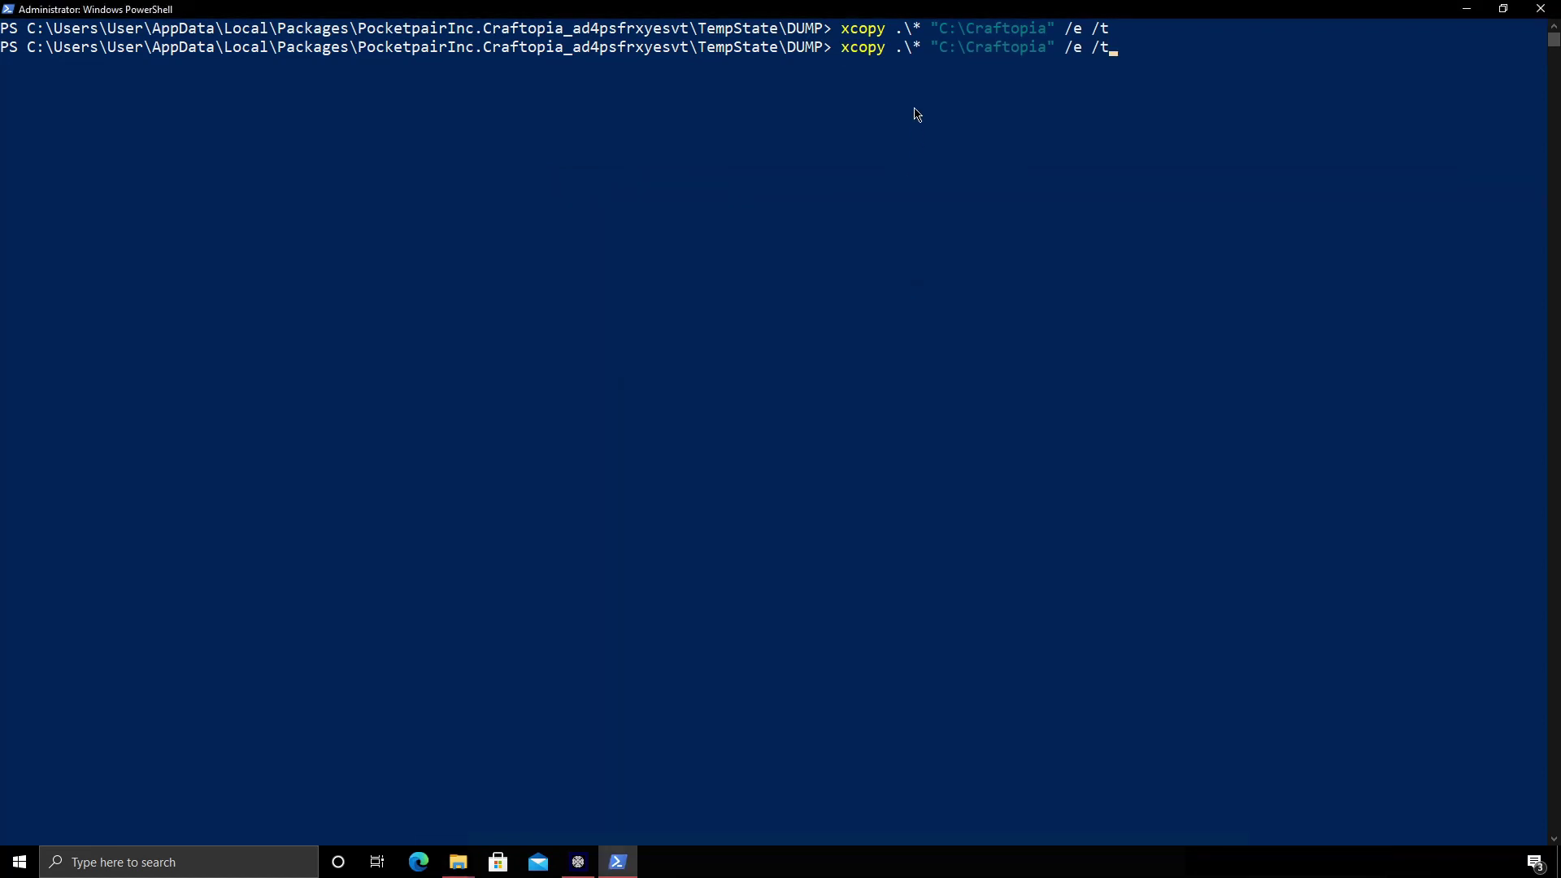
pyautogui.press('BackSpace')
pyautogui.press('BackSpace')
pyautogui.press('BackSpace')
pyautogui.press('BackSpace')
pyautogui.write('r /h /e/ e /g')
pyautogui.press('Return')
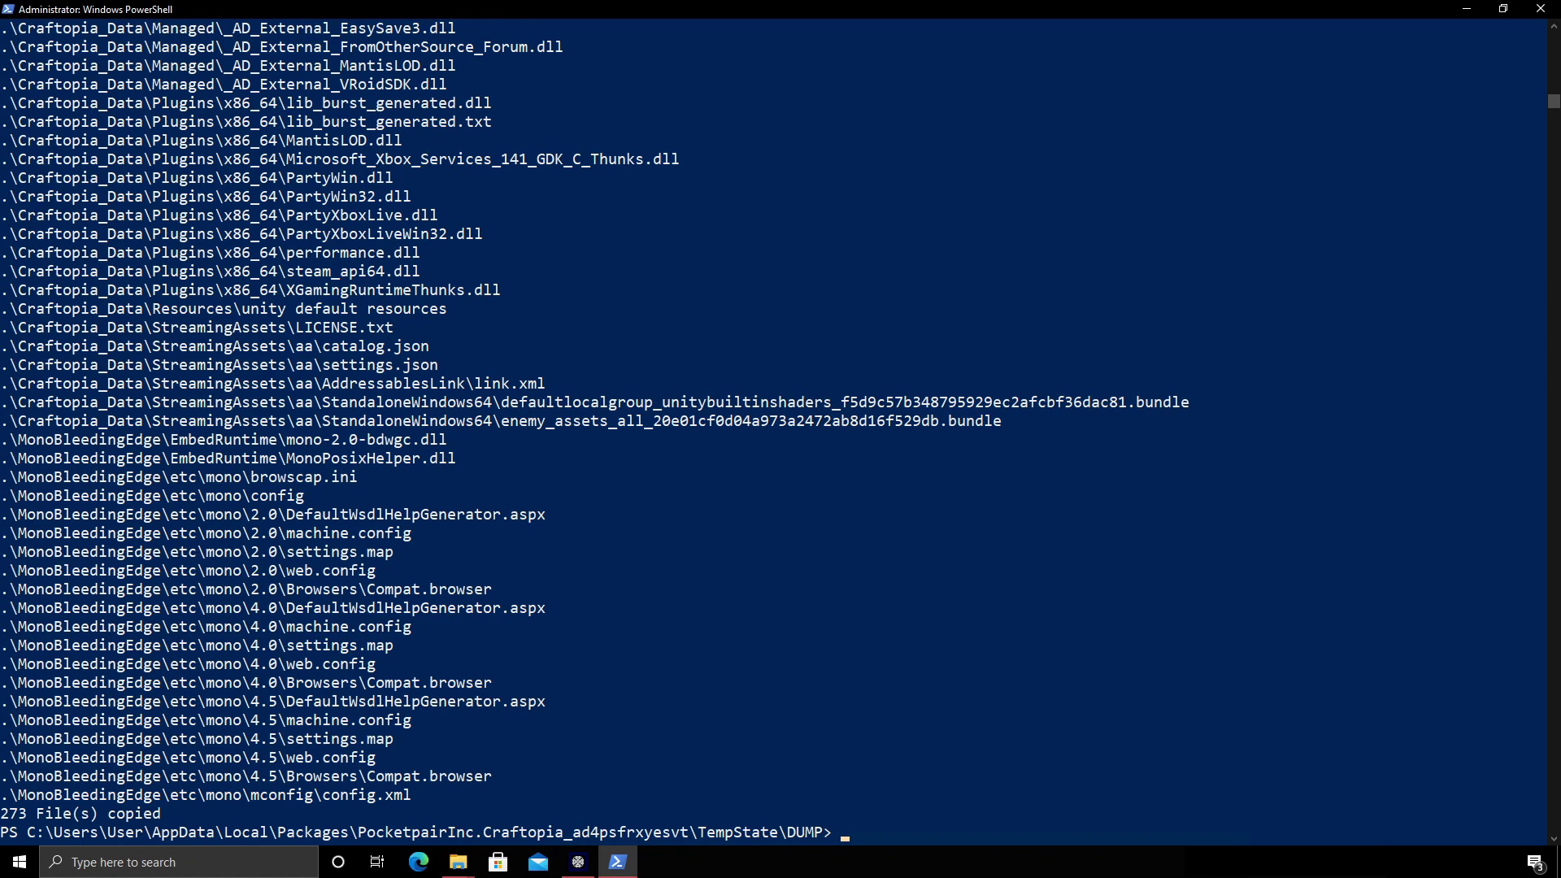
# Close PowerShell and the DUMP folder window, keeping the Craftopia window open
pyautogui.click(1547, 10)
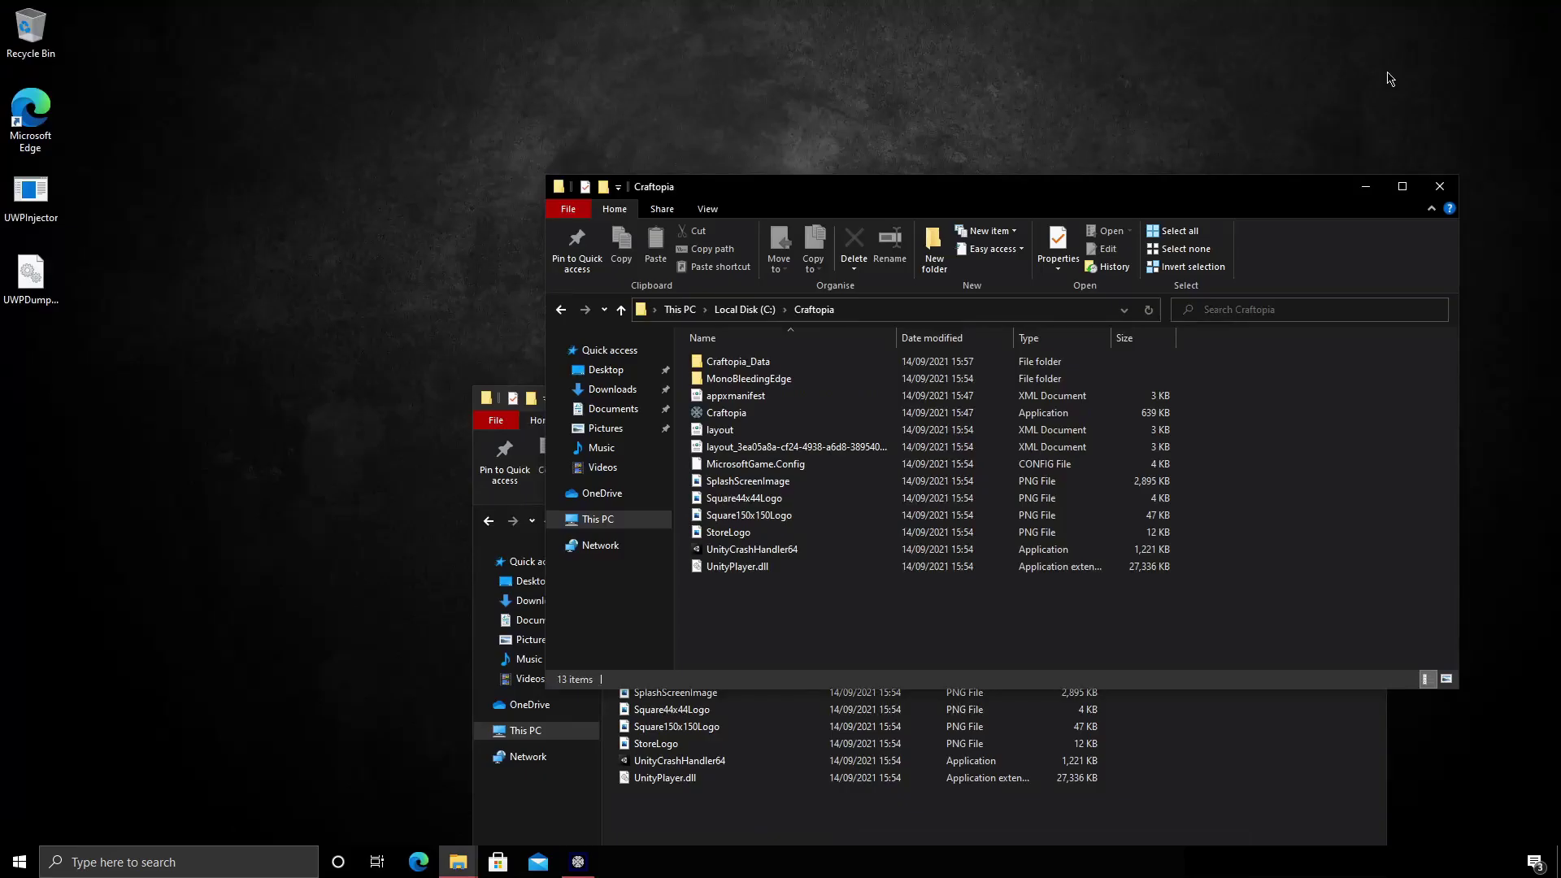
pyautogui.moveTo(1154, 180); pyautogui.dragTo(1167, 65)
pyautogui.click(1279, 620)
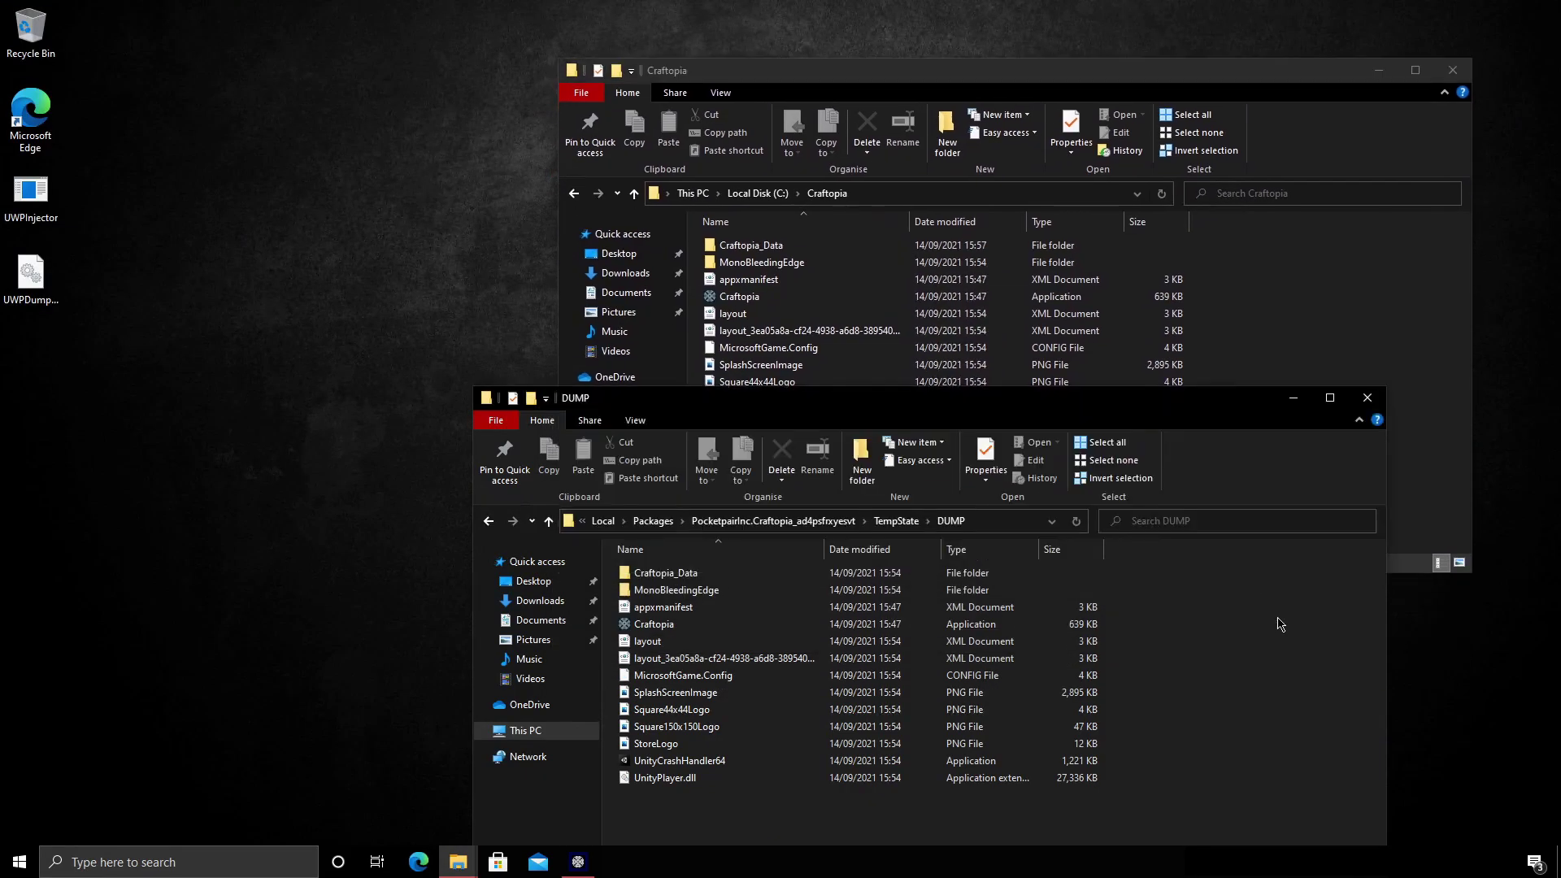
pyautogui.click(1369, 399)
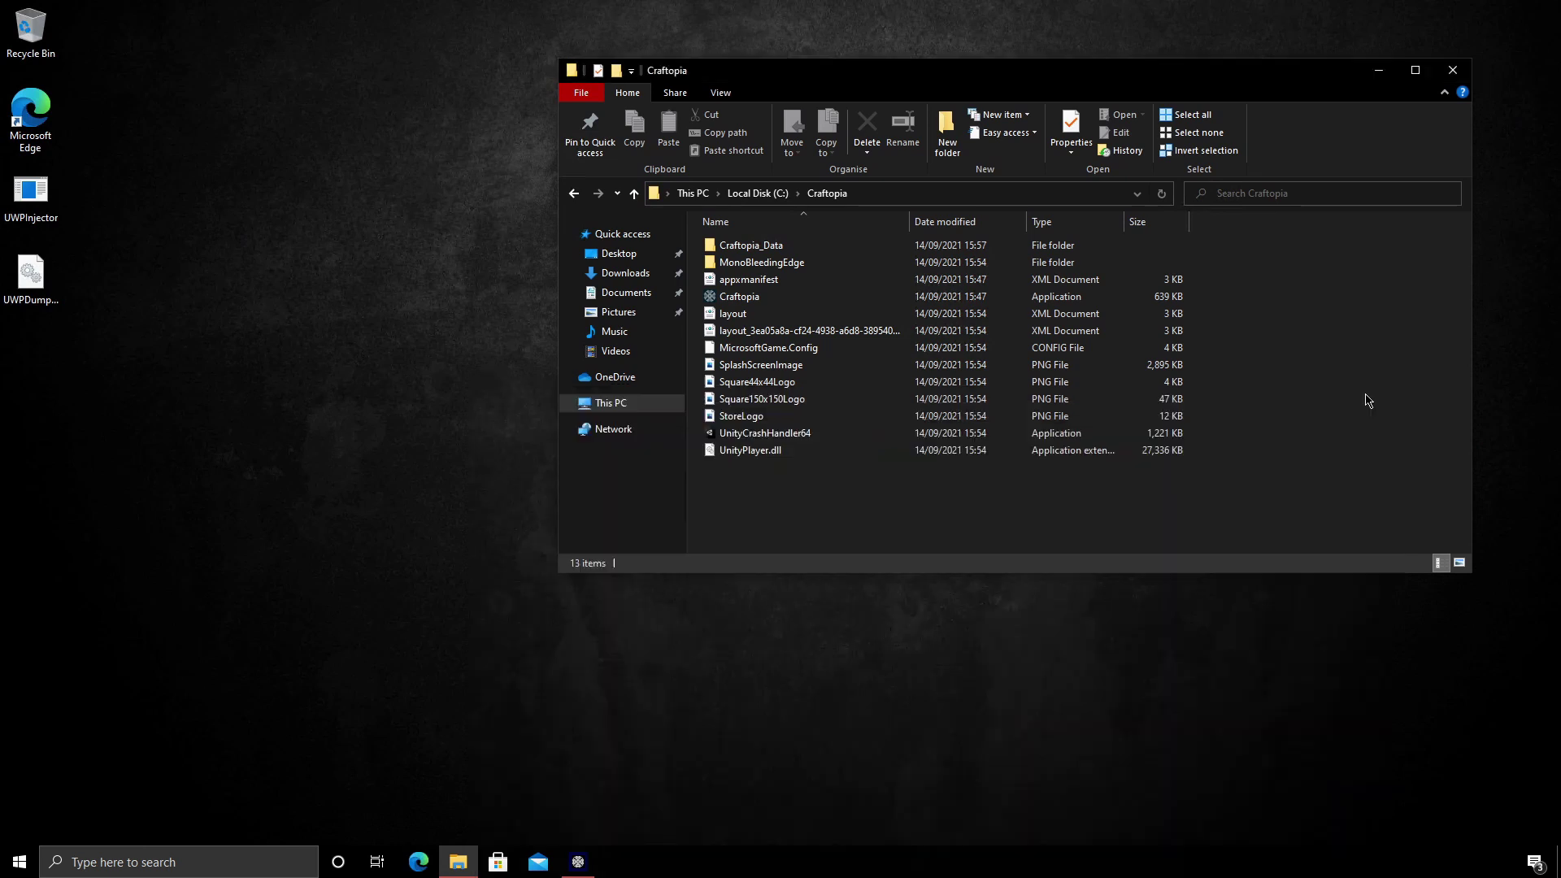
pyautogui.moveTo(1030, 79); pyautogui.dragTo(906, 109)
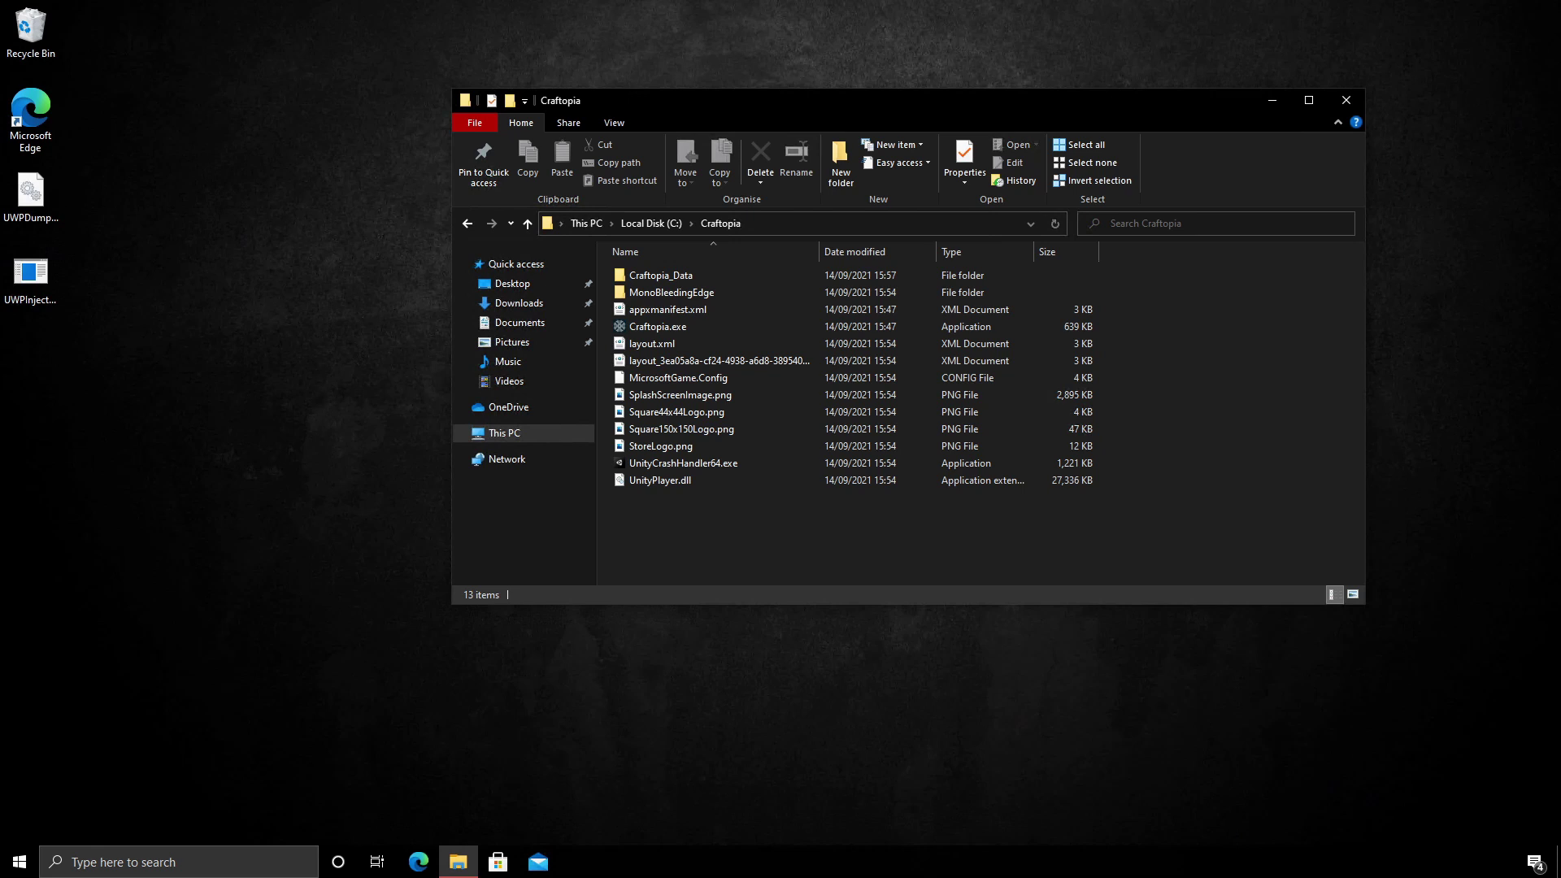
# Open C:\Program Files in a new File Explorer window via Local Disk (C:)
pyautogui.rightClick(459, 862)
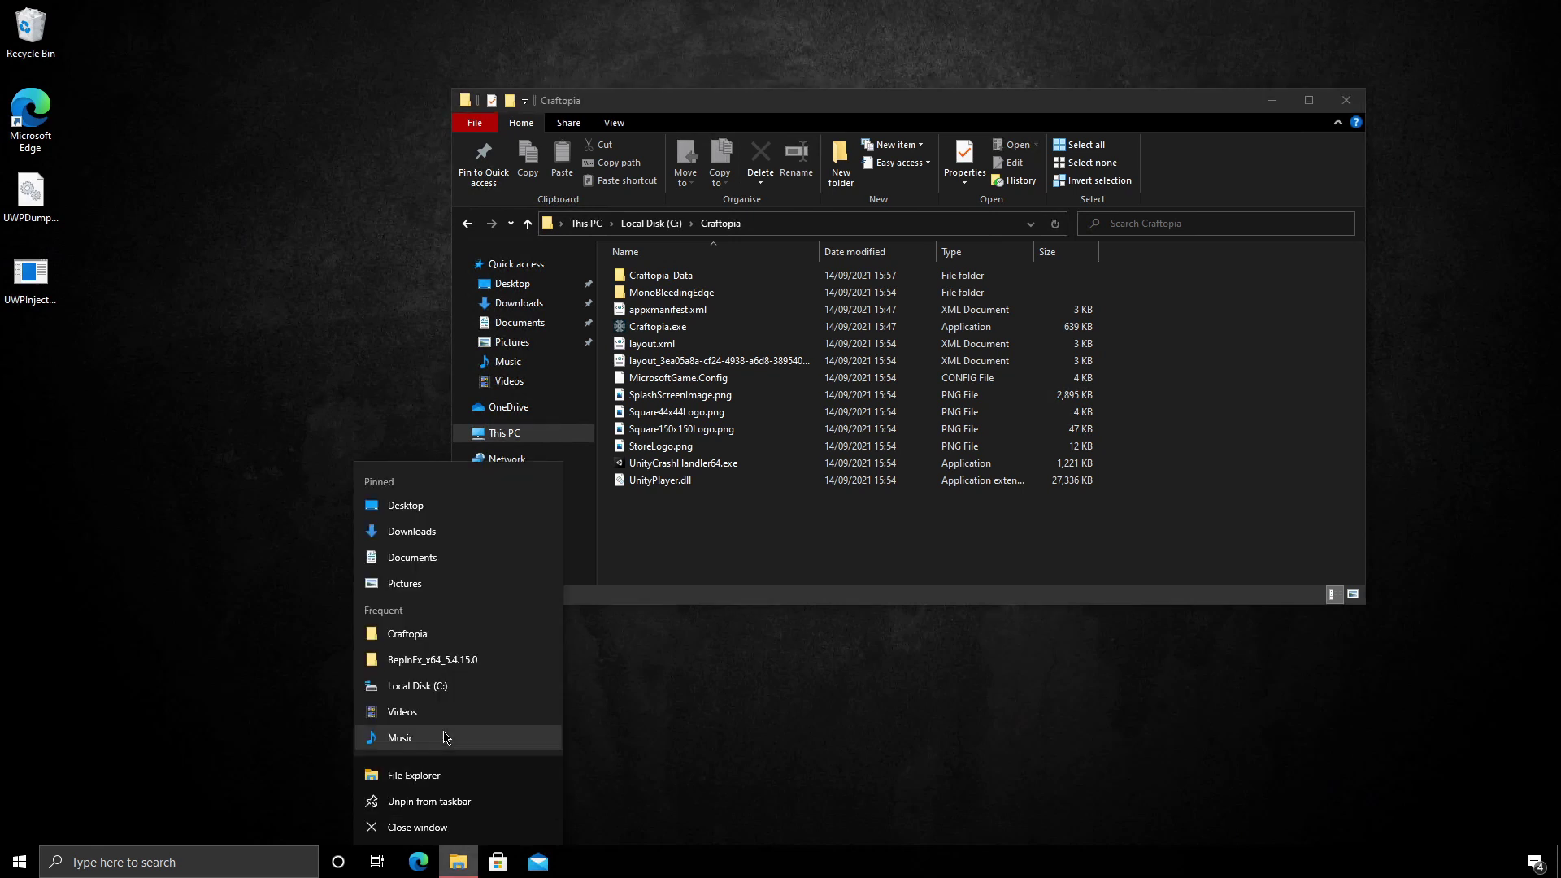
pyautogui.click(442, 686)
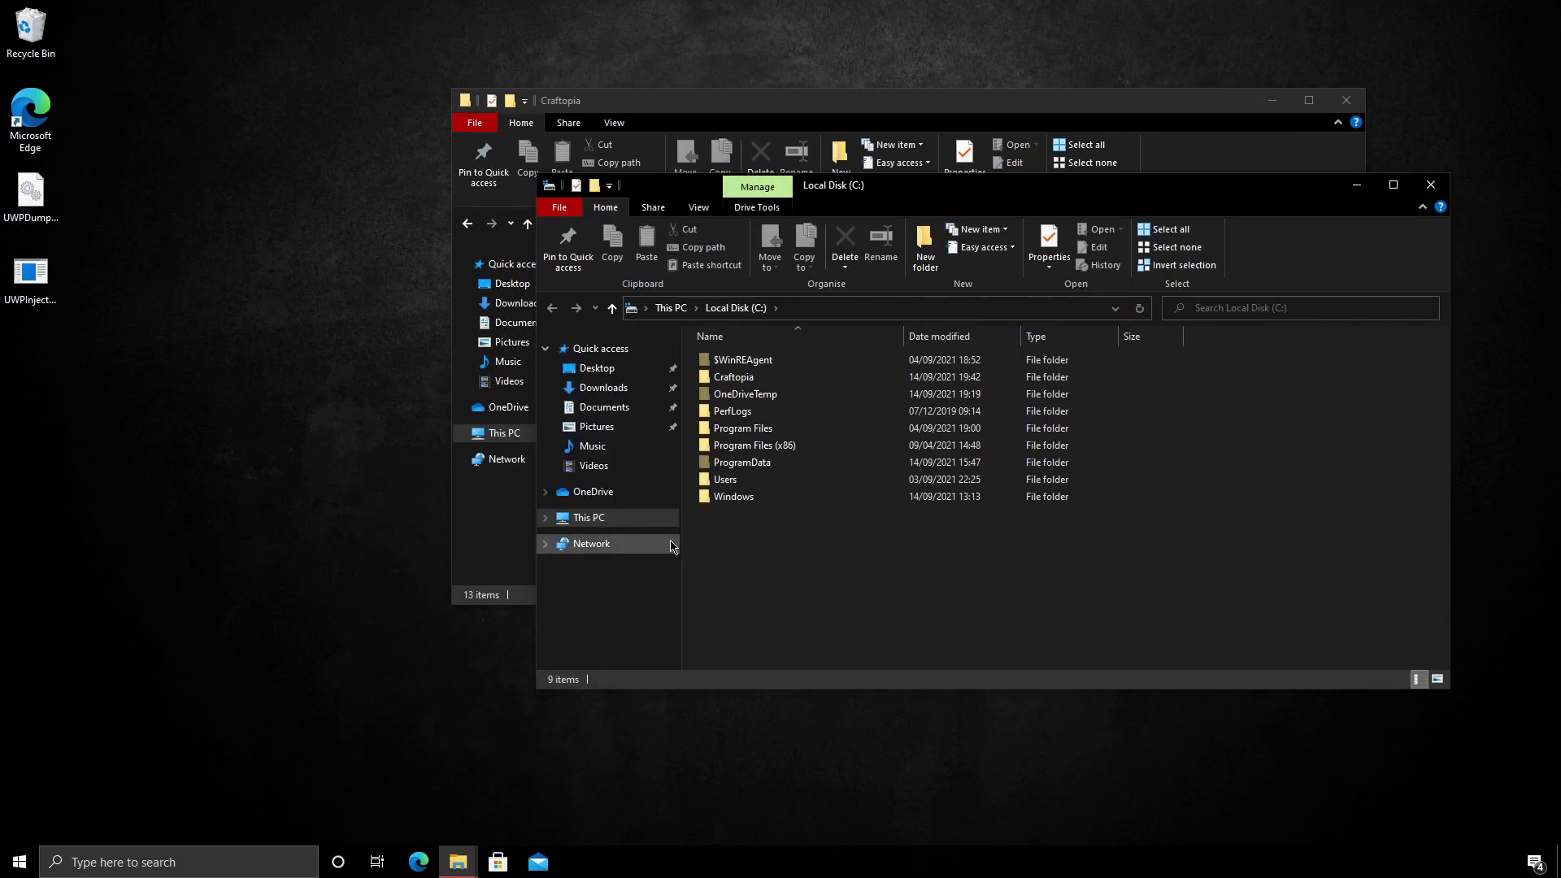
pyautogui.doubleClick(738, 428)
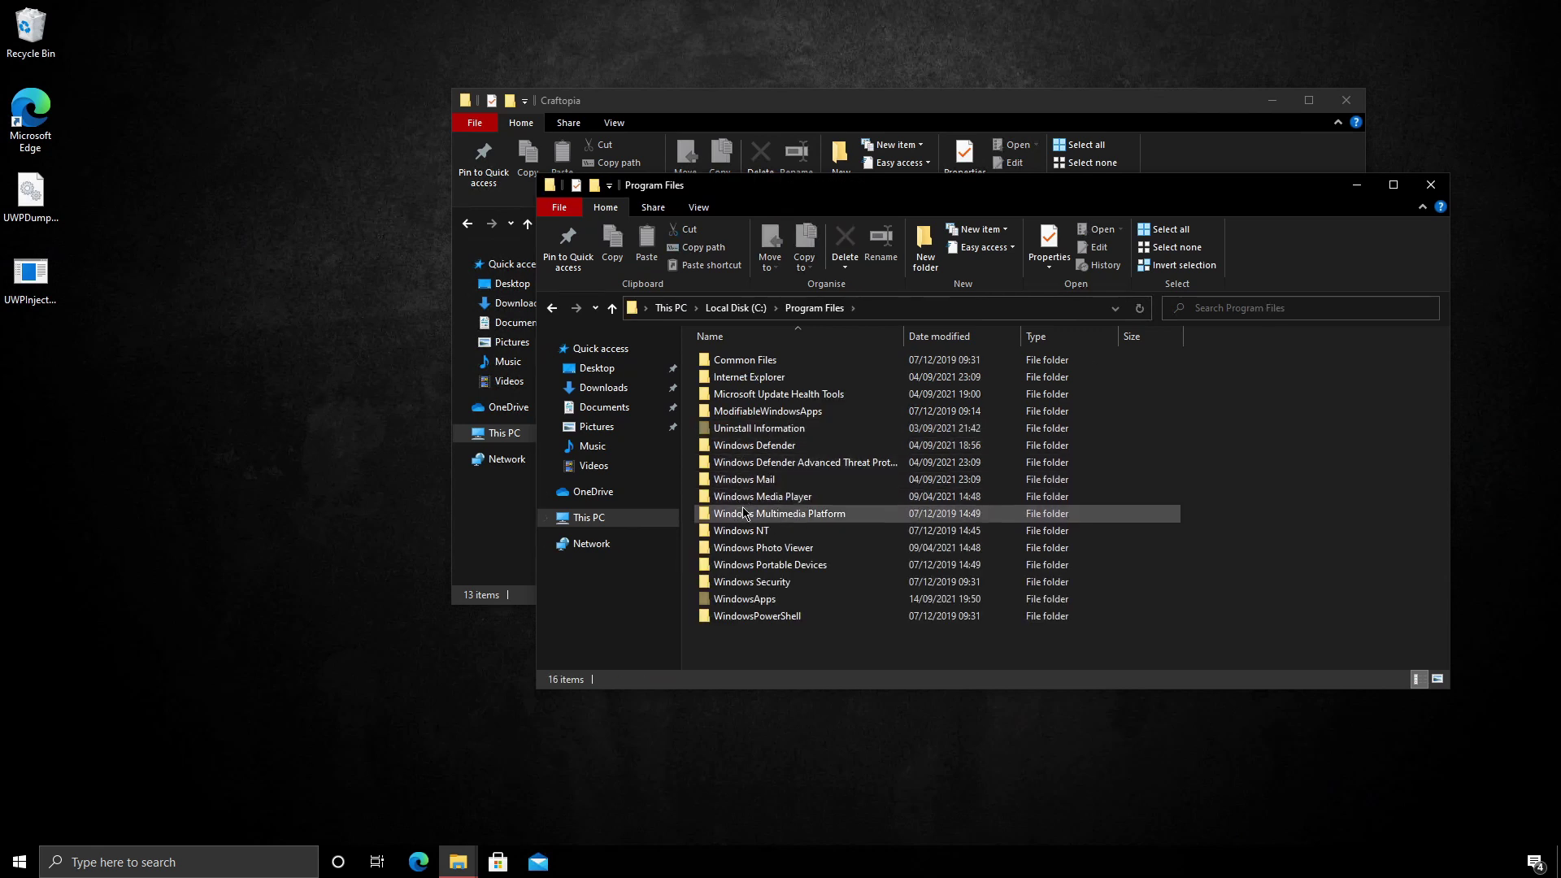
# Remove the user's Full control entry from WindowsApps' advanced security permissions and apply
pyautogui.rightClick(742, 601)
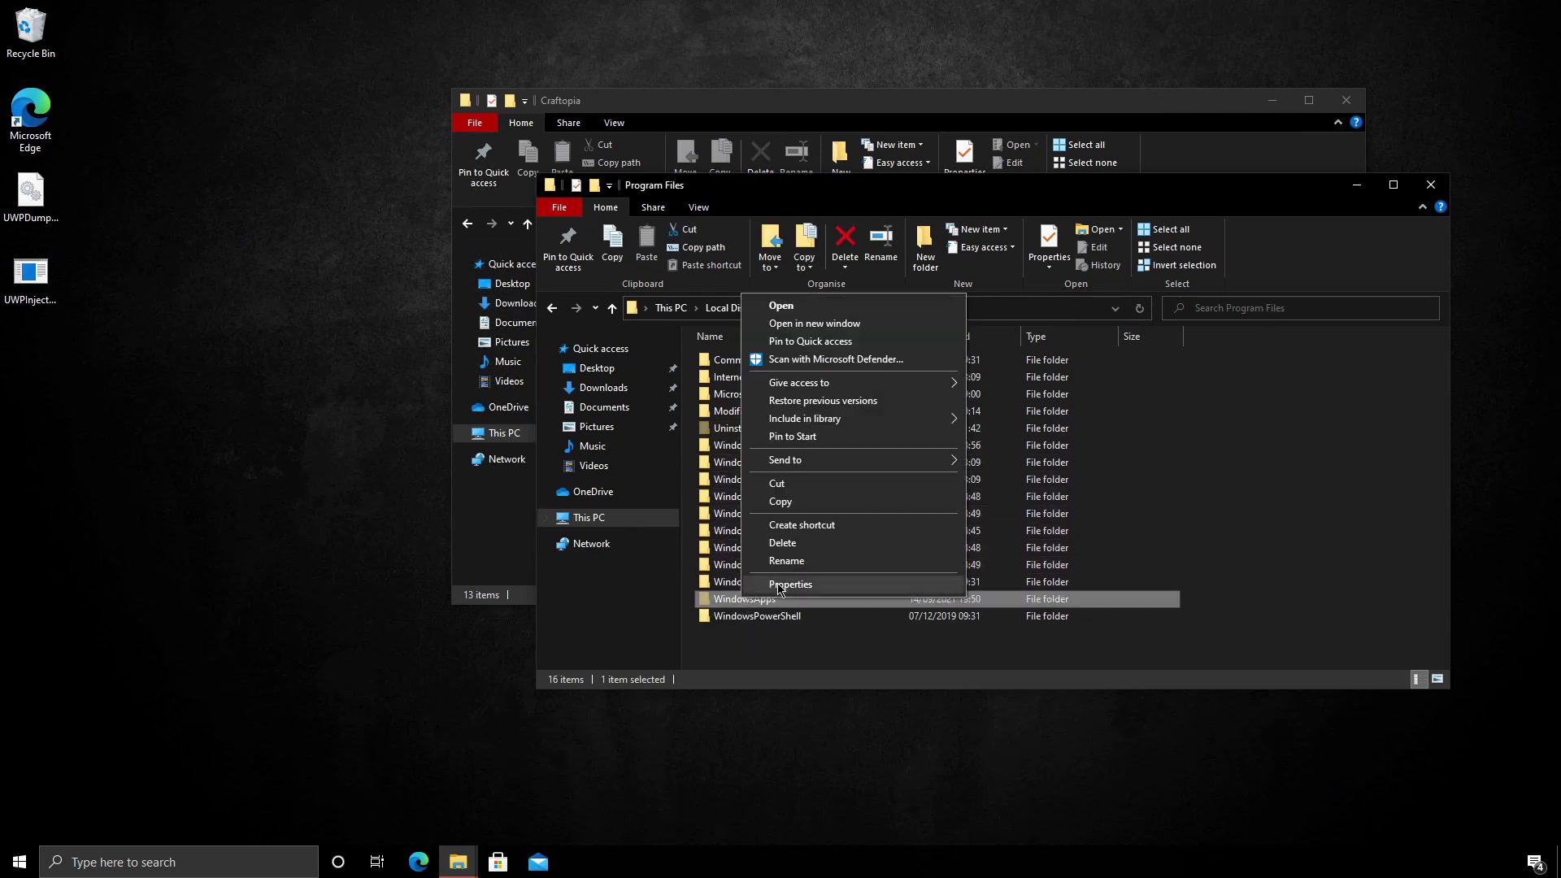
pyautogui.click(786, 585)
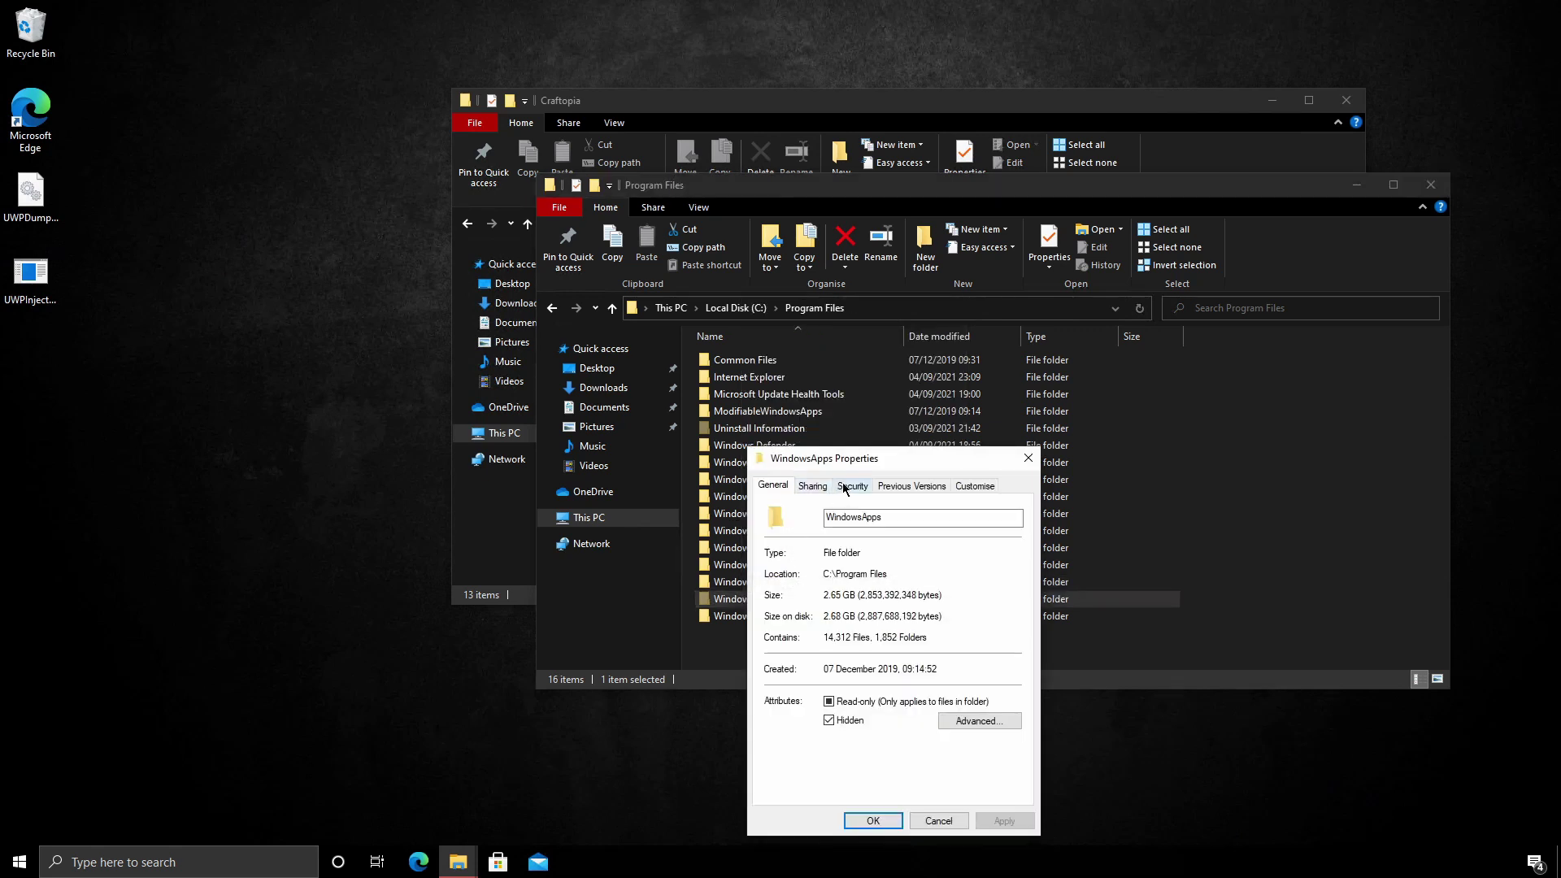
pyautogui.click(853, 488)
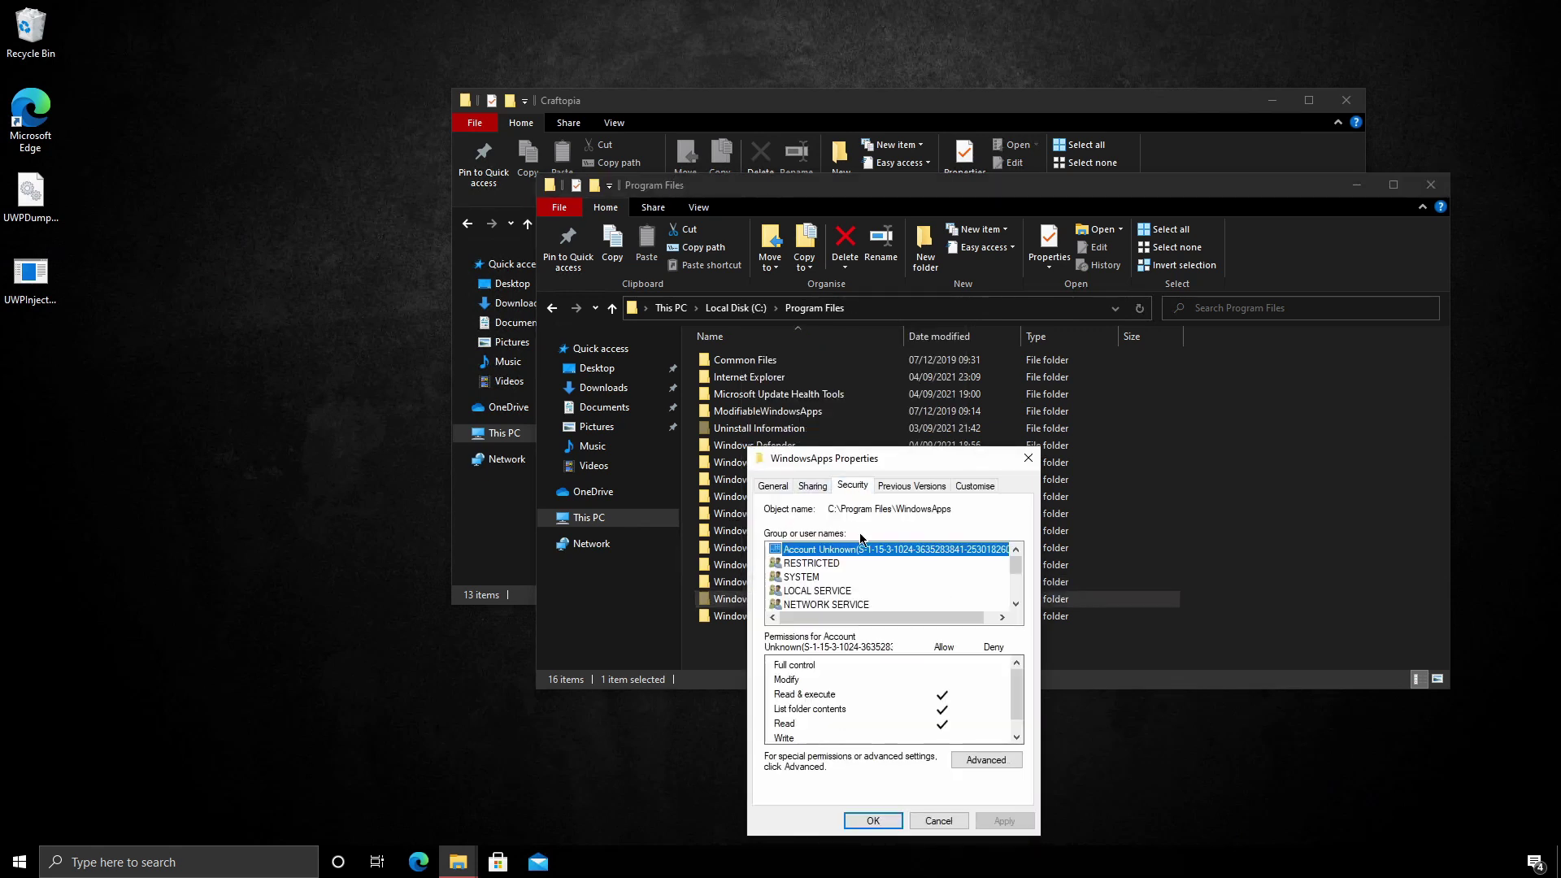
pyautogui.click(986, 759)
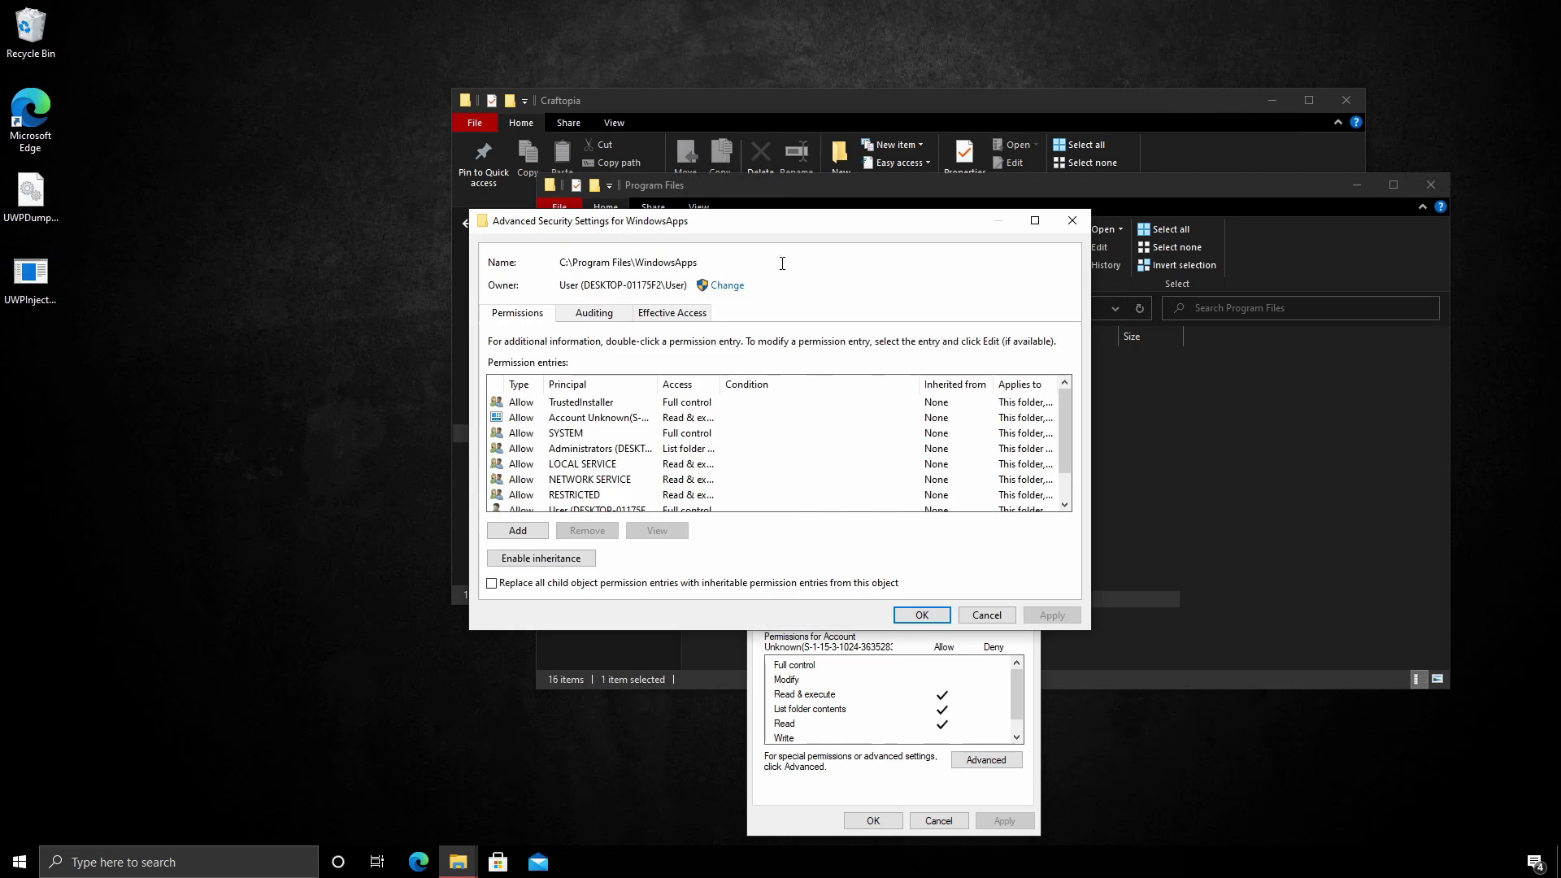
pyautogui.moveTo(791, 223); pyautogui.dragTo(824, 214)
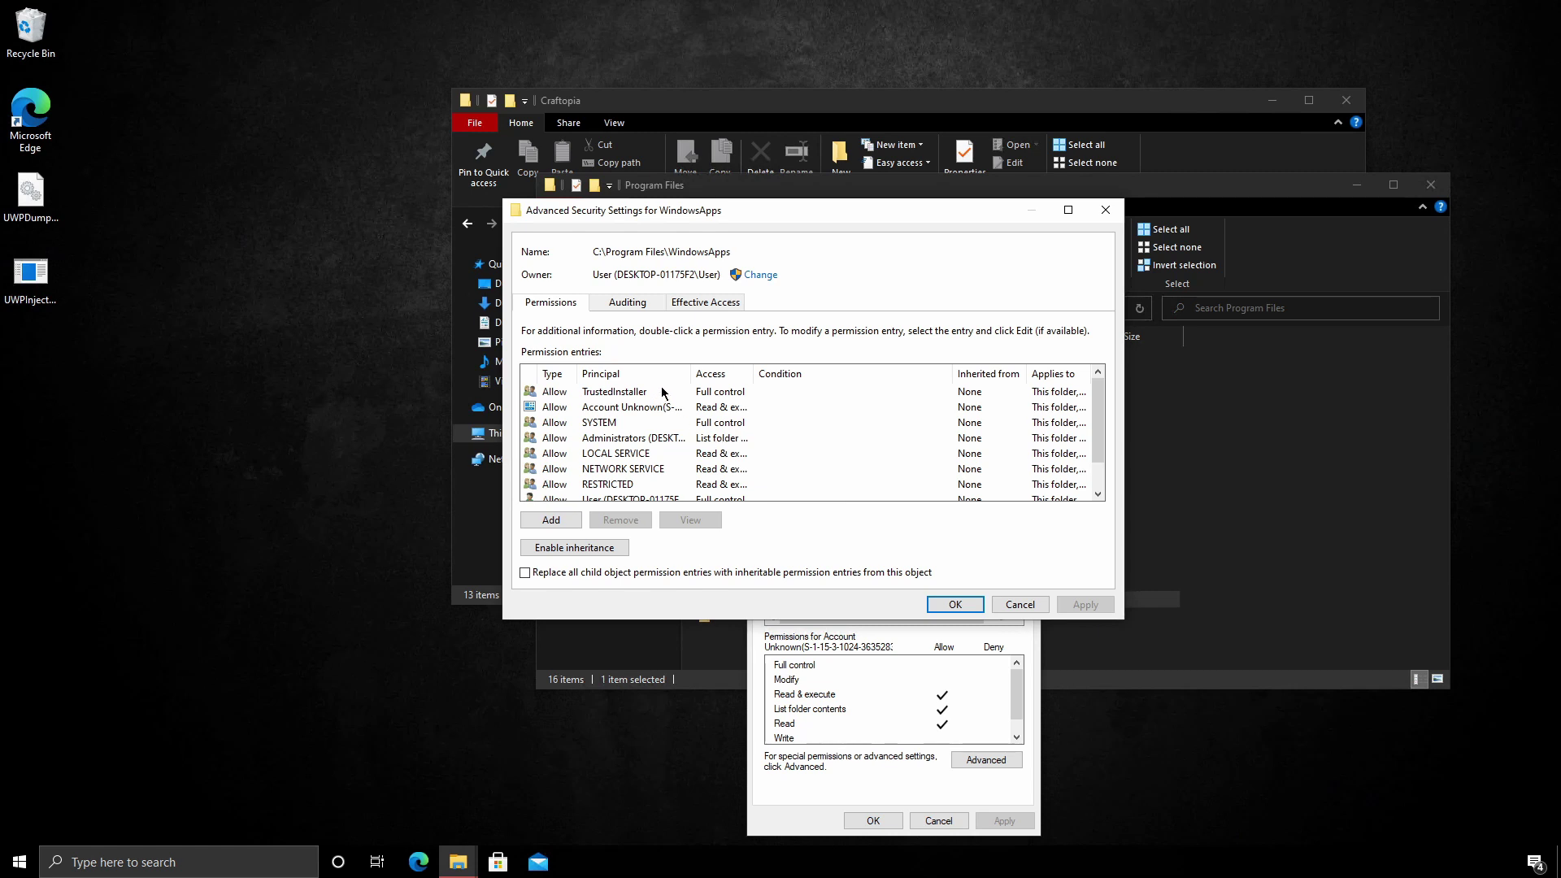
pyautogui.scroll(-1, 663, 415)
pyautogui.click(613, 472)
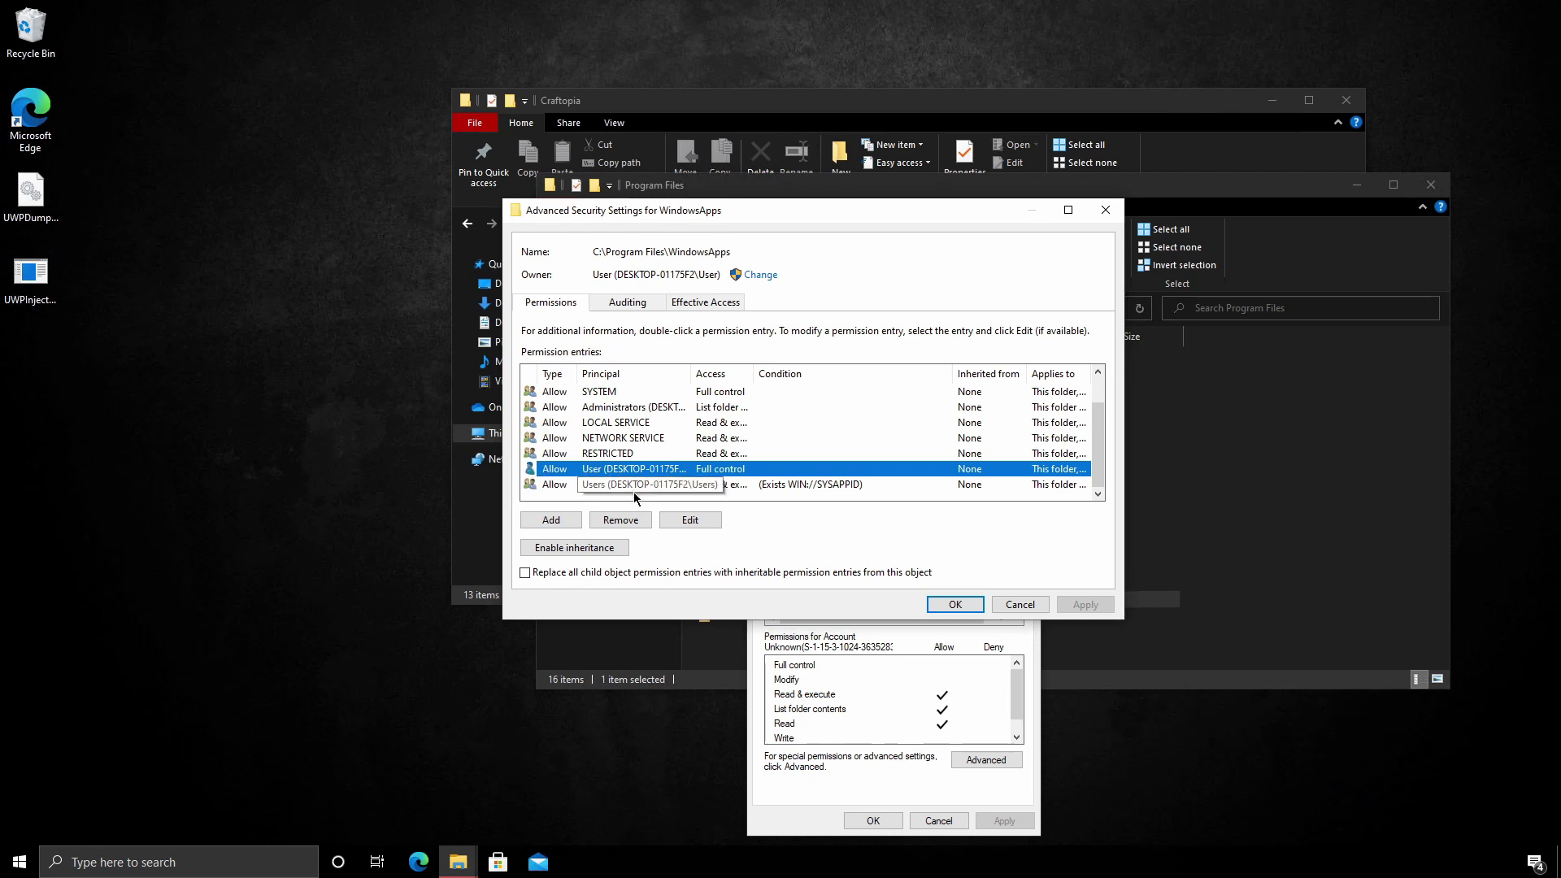
pyautogui.click(618, 522)
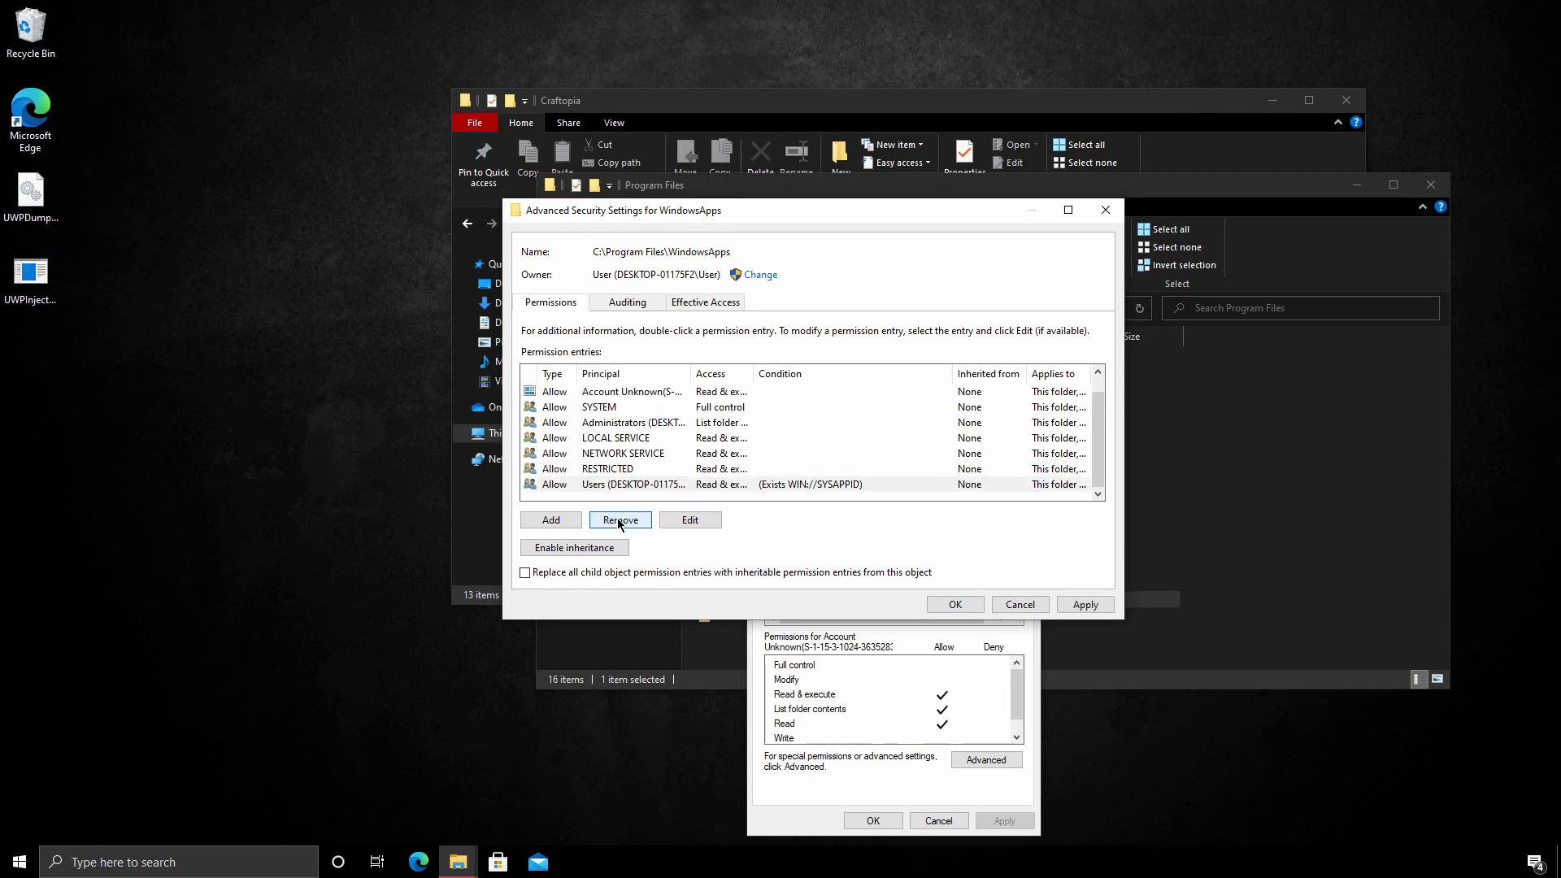
pyautogui.click(1085, 604)
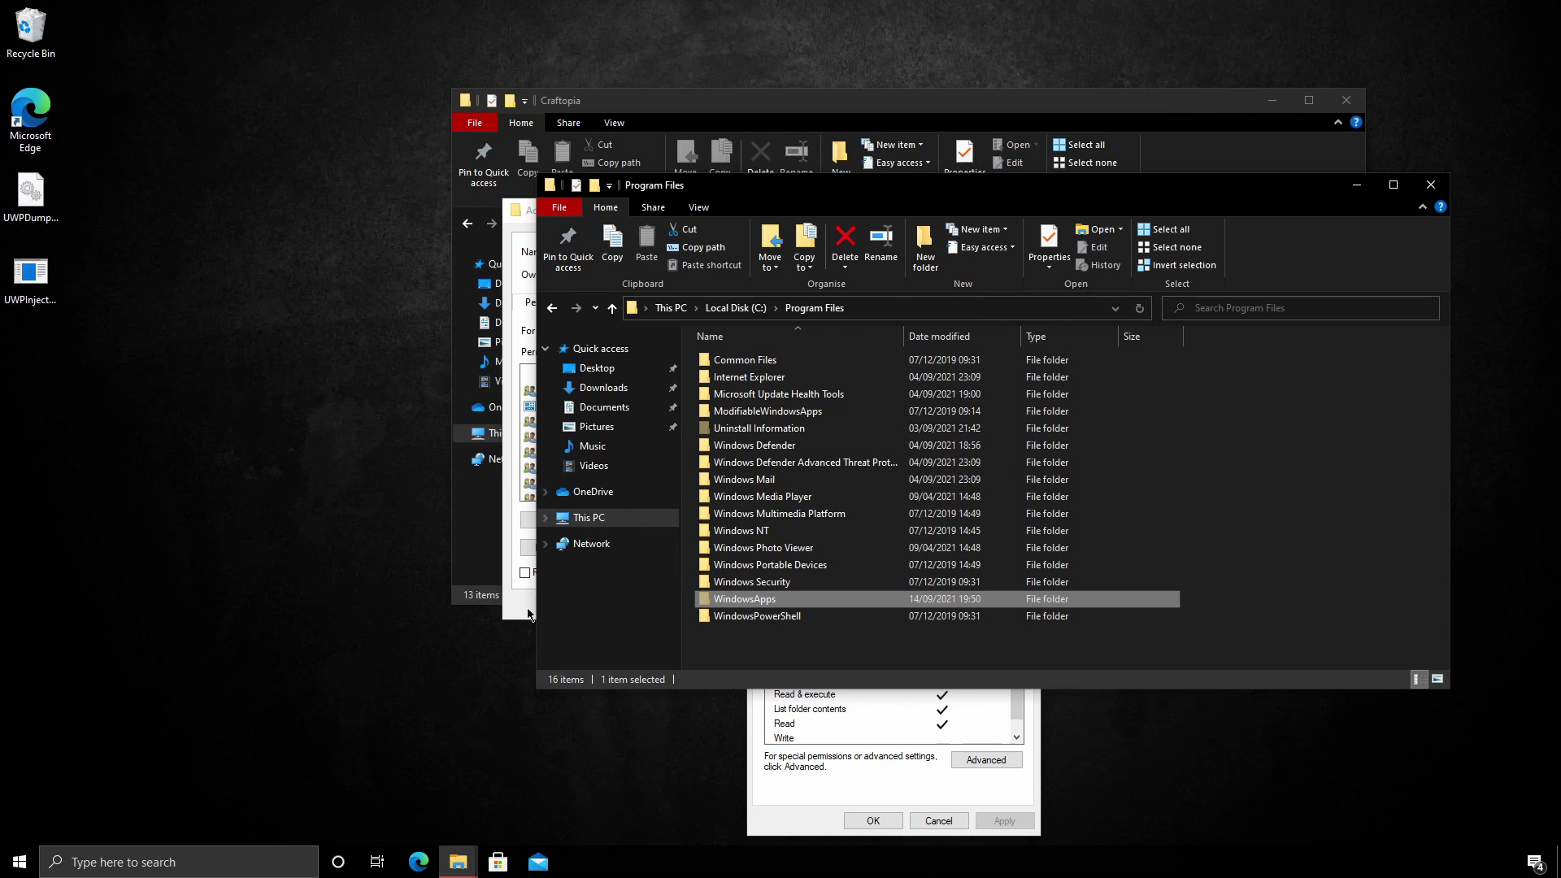
pyautogui.click(525, 618)
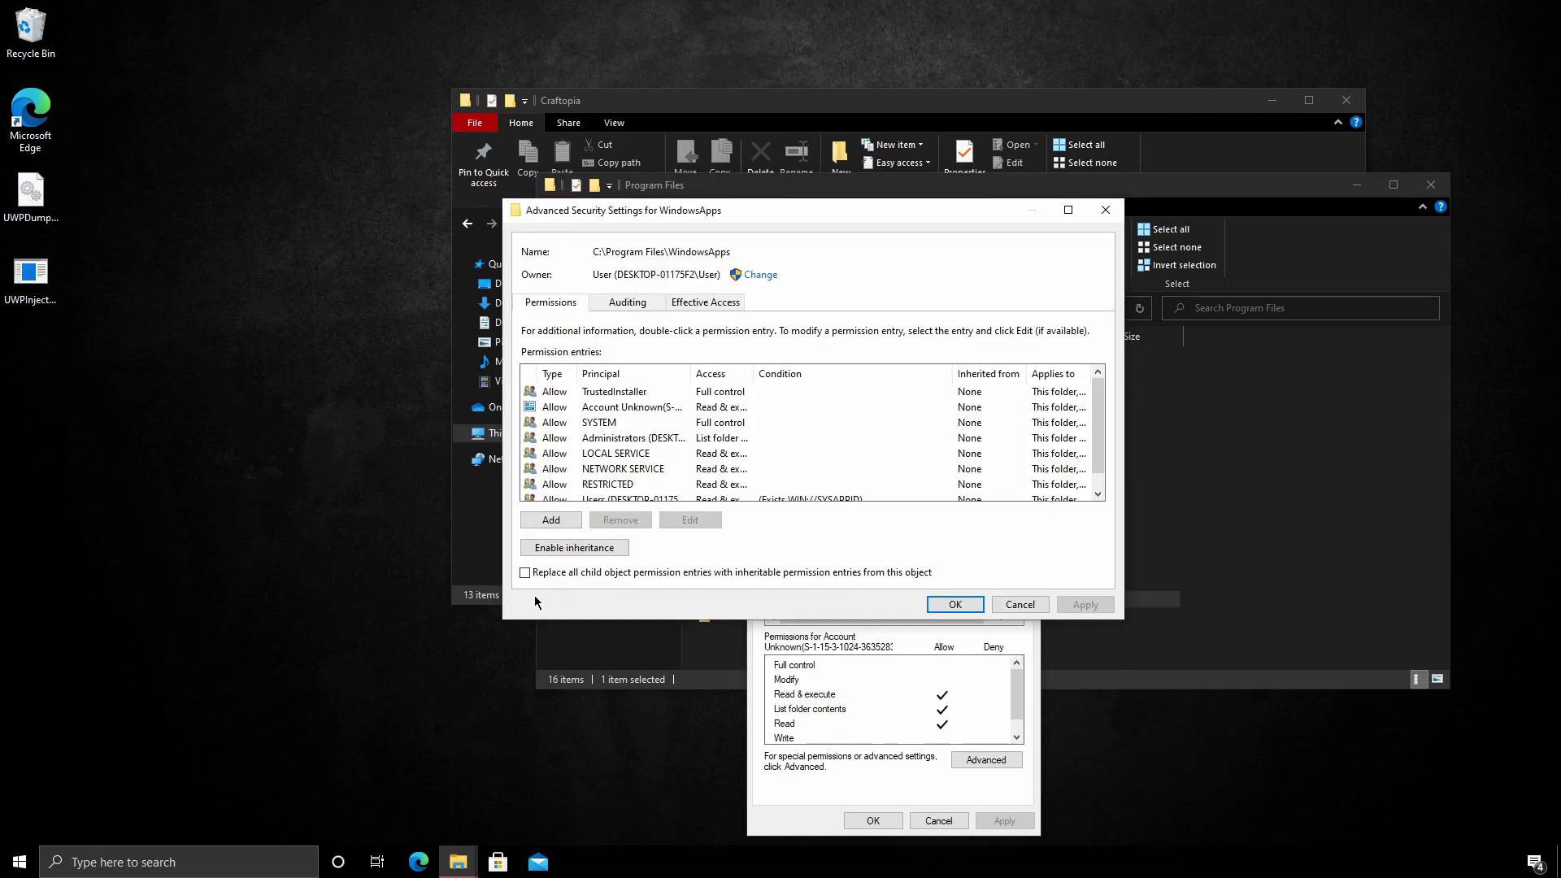
# Set WindowsApps' owner to NT Service\TrustedInstaller and apply the change
pyautogui.click(754, 277)
pyautogui.write('NT Service\\TrustedInstaller')
pyautogui.moveTo(561, 378); pyautogui.dragTo(492, 374)
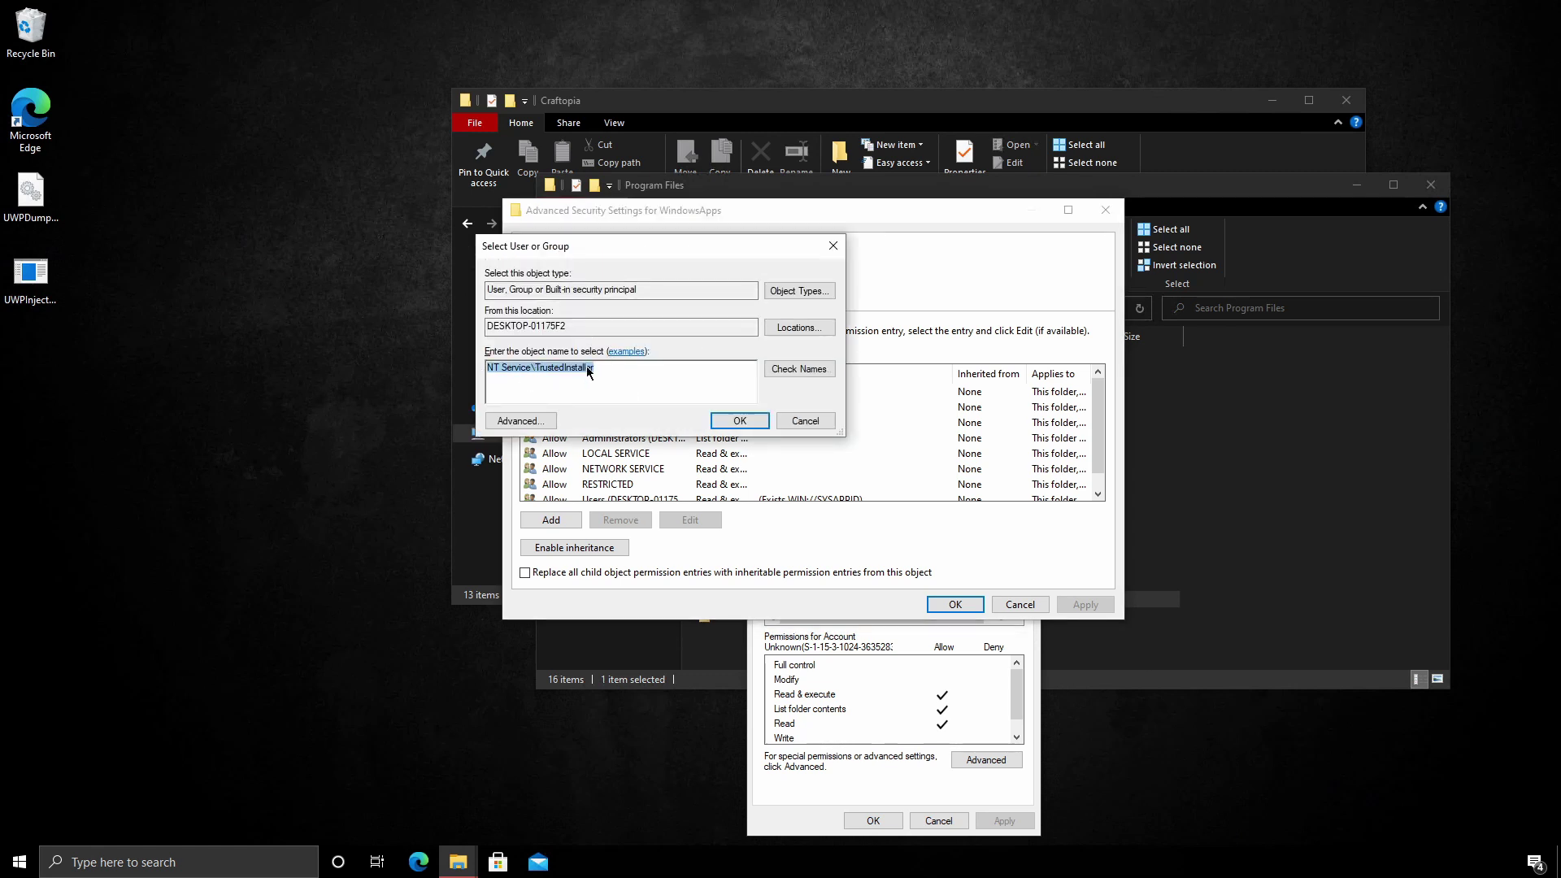
pyautogui.click(788, 368)
pyautogui.click(738, 420)
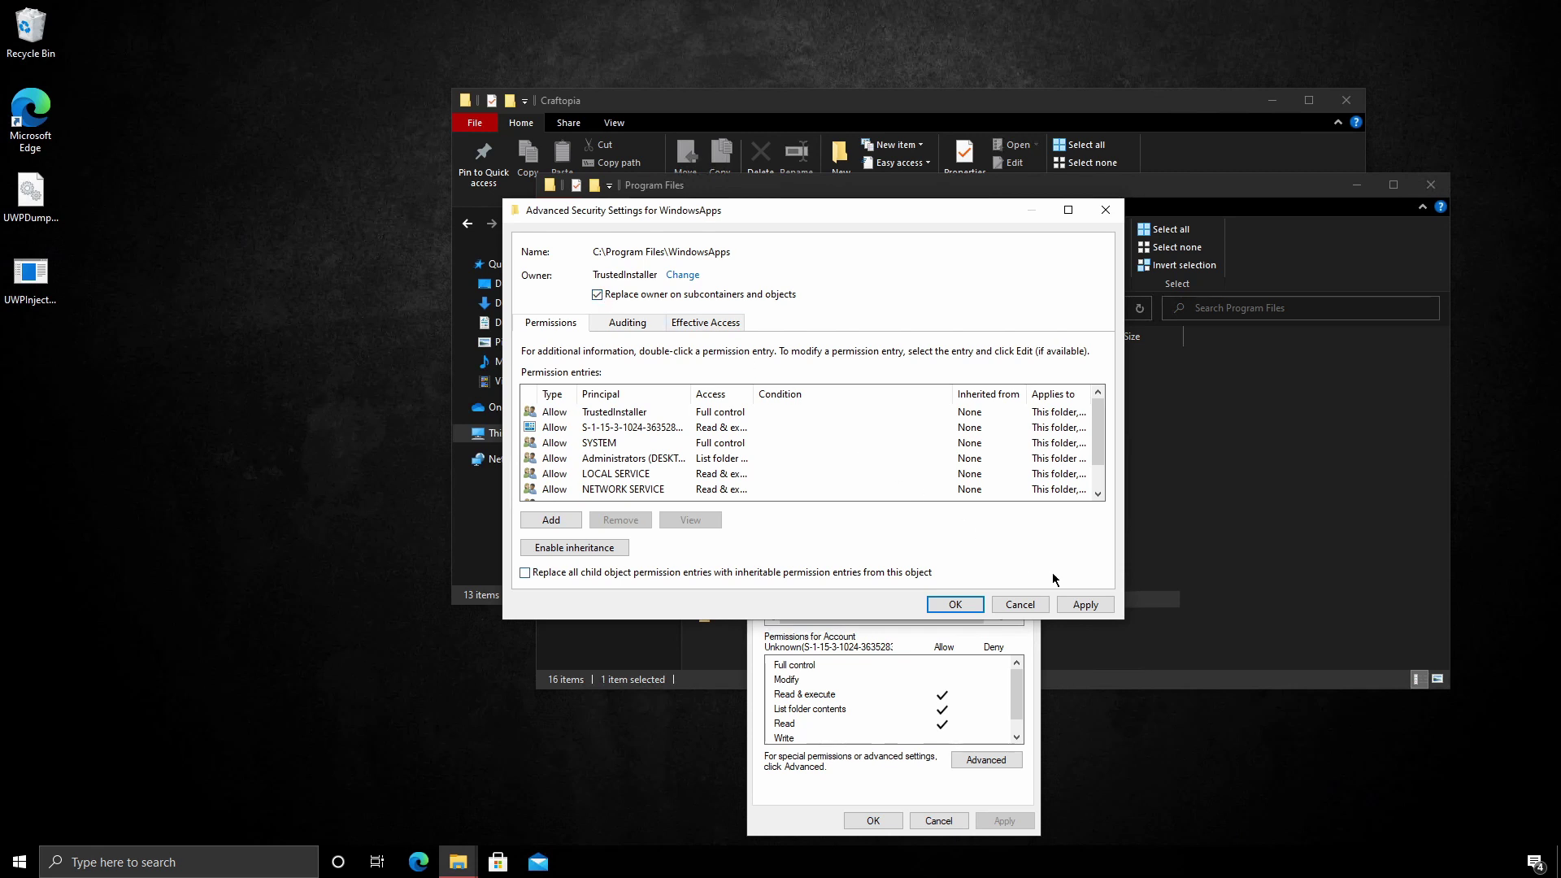
pyautogui.click(1084, 603)
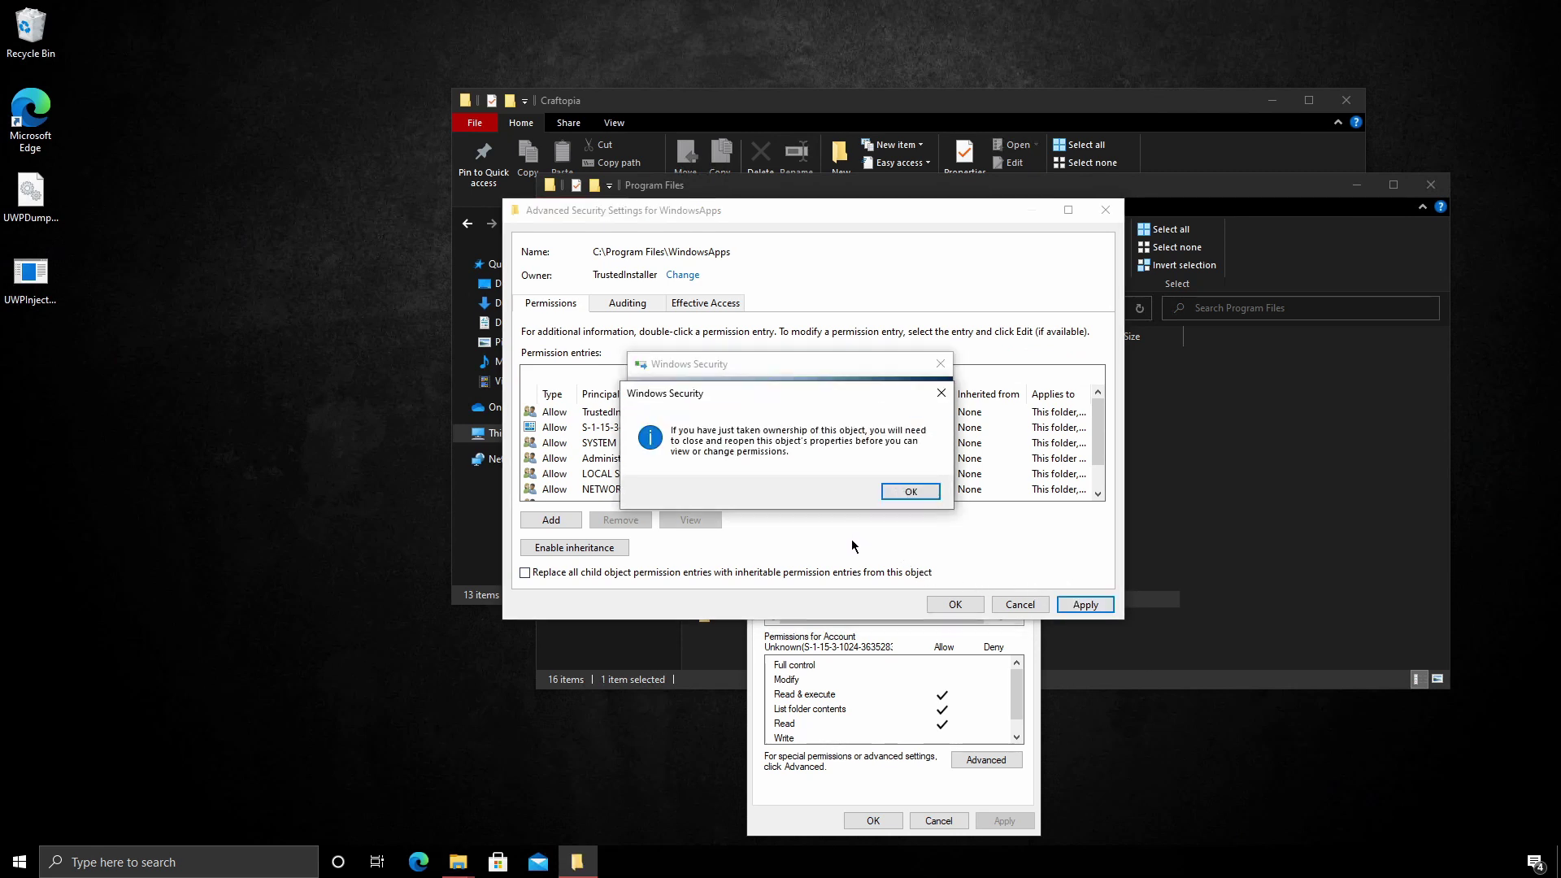
pyautogui.click(907, 497)
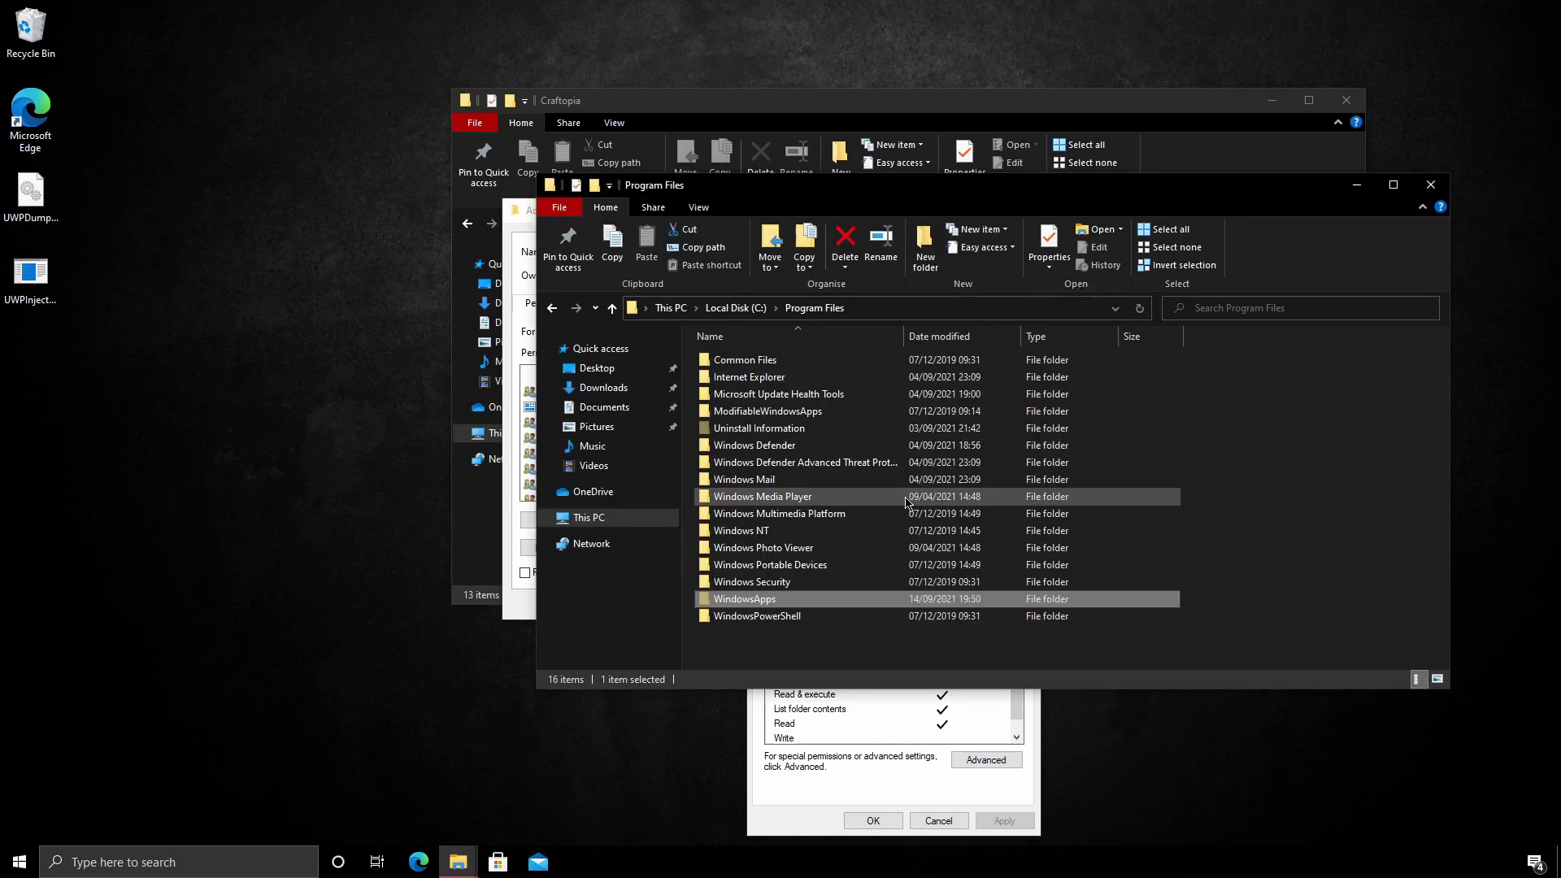
# Close the security dialogs and confirm WindowsApps can no longer be opened
pyautogui.click(517, 614)
pyautogui.click(956, 604)
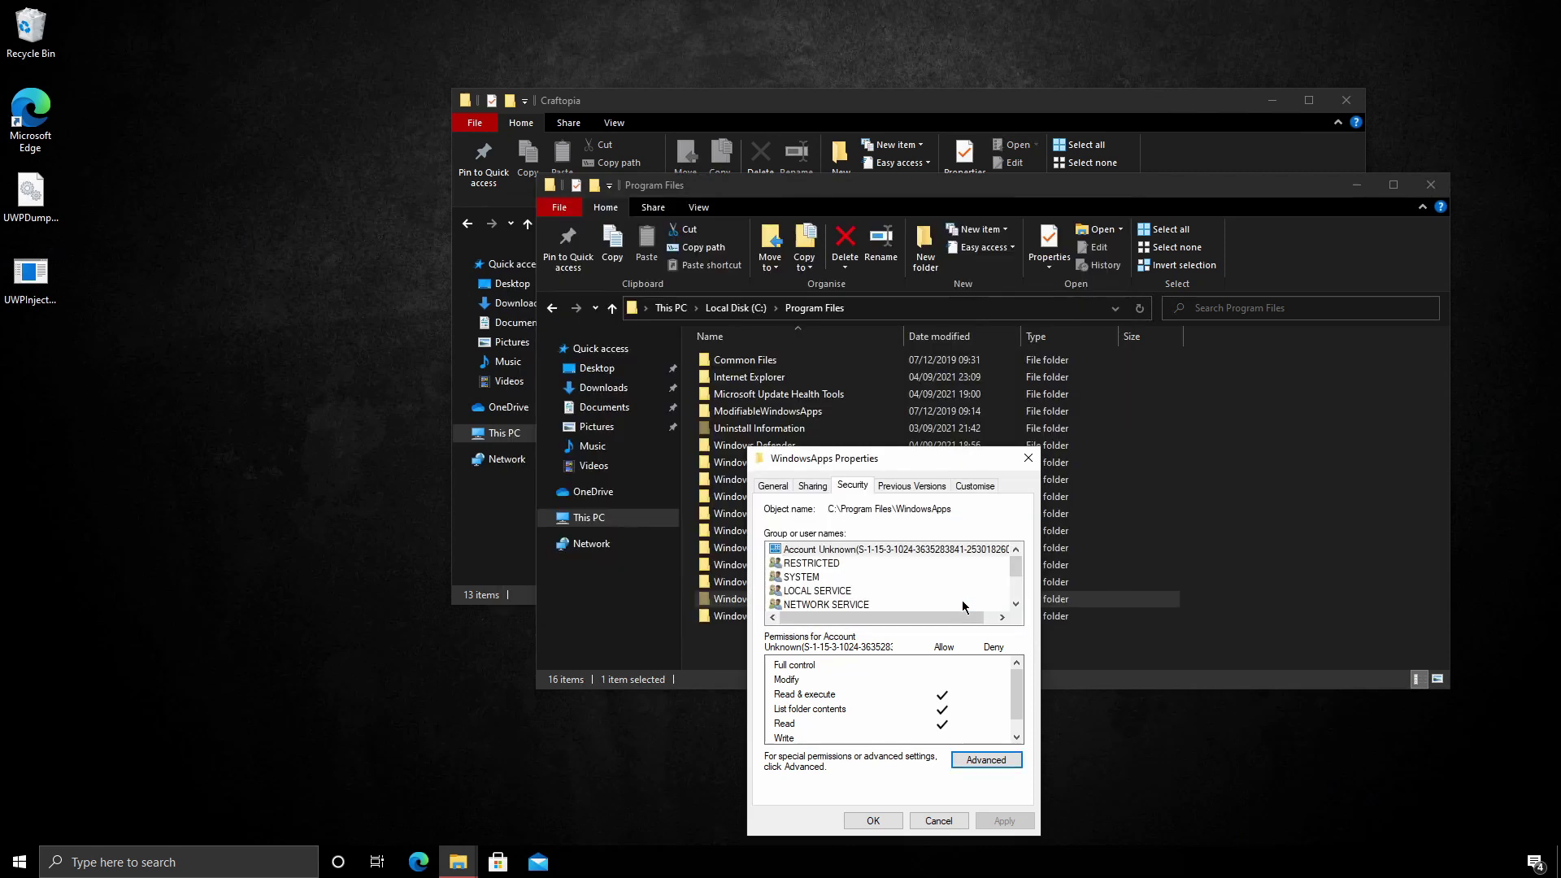
pyautogui.click(878, 821)
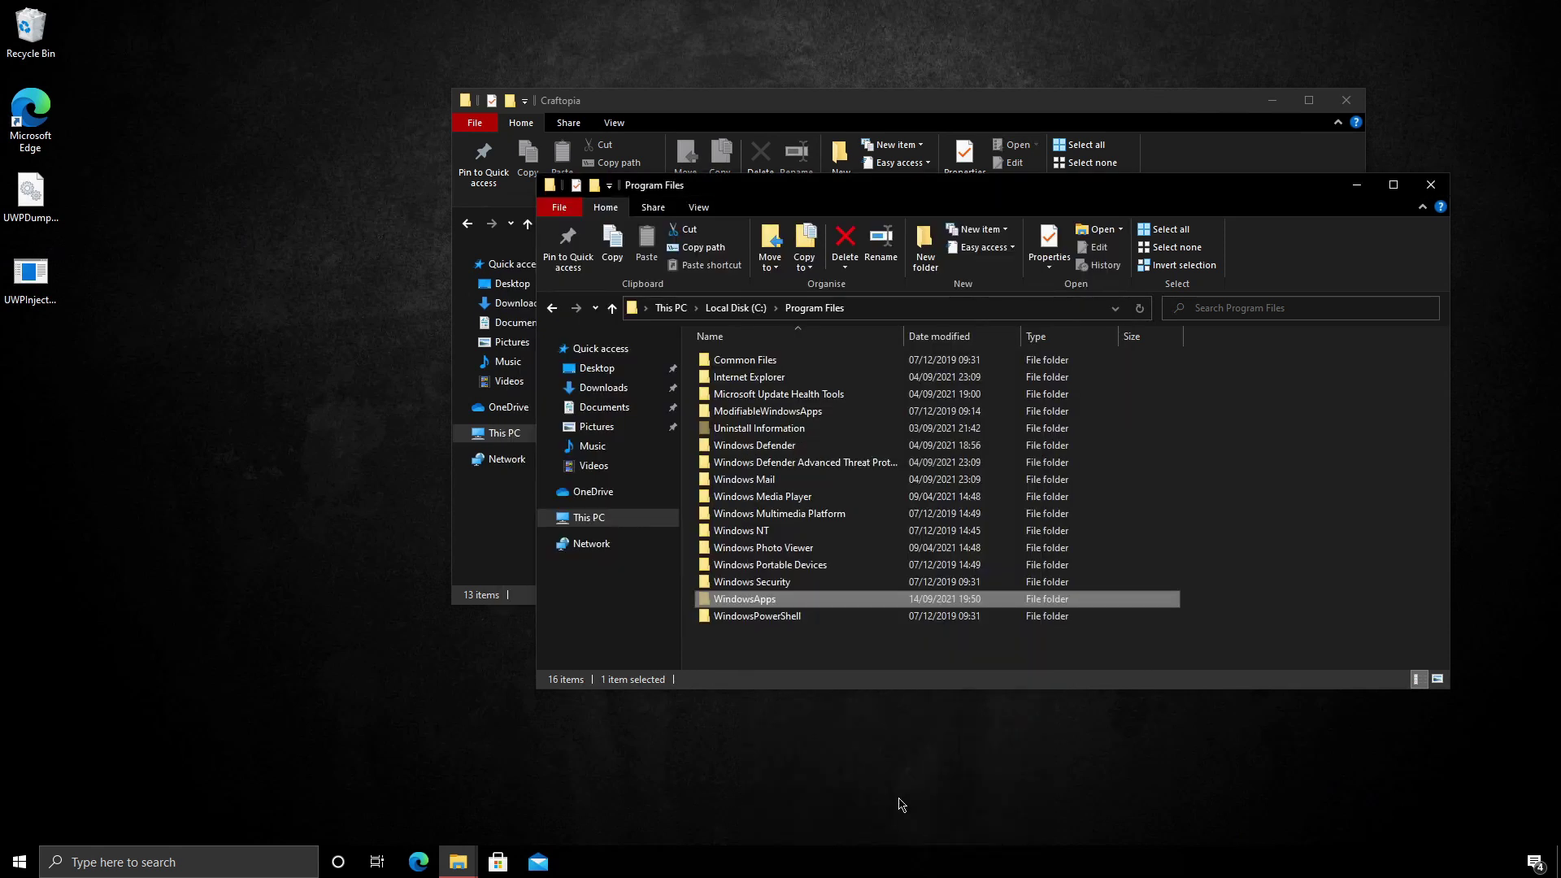
pyautogui.doubleClick(758, 601)
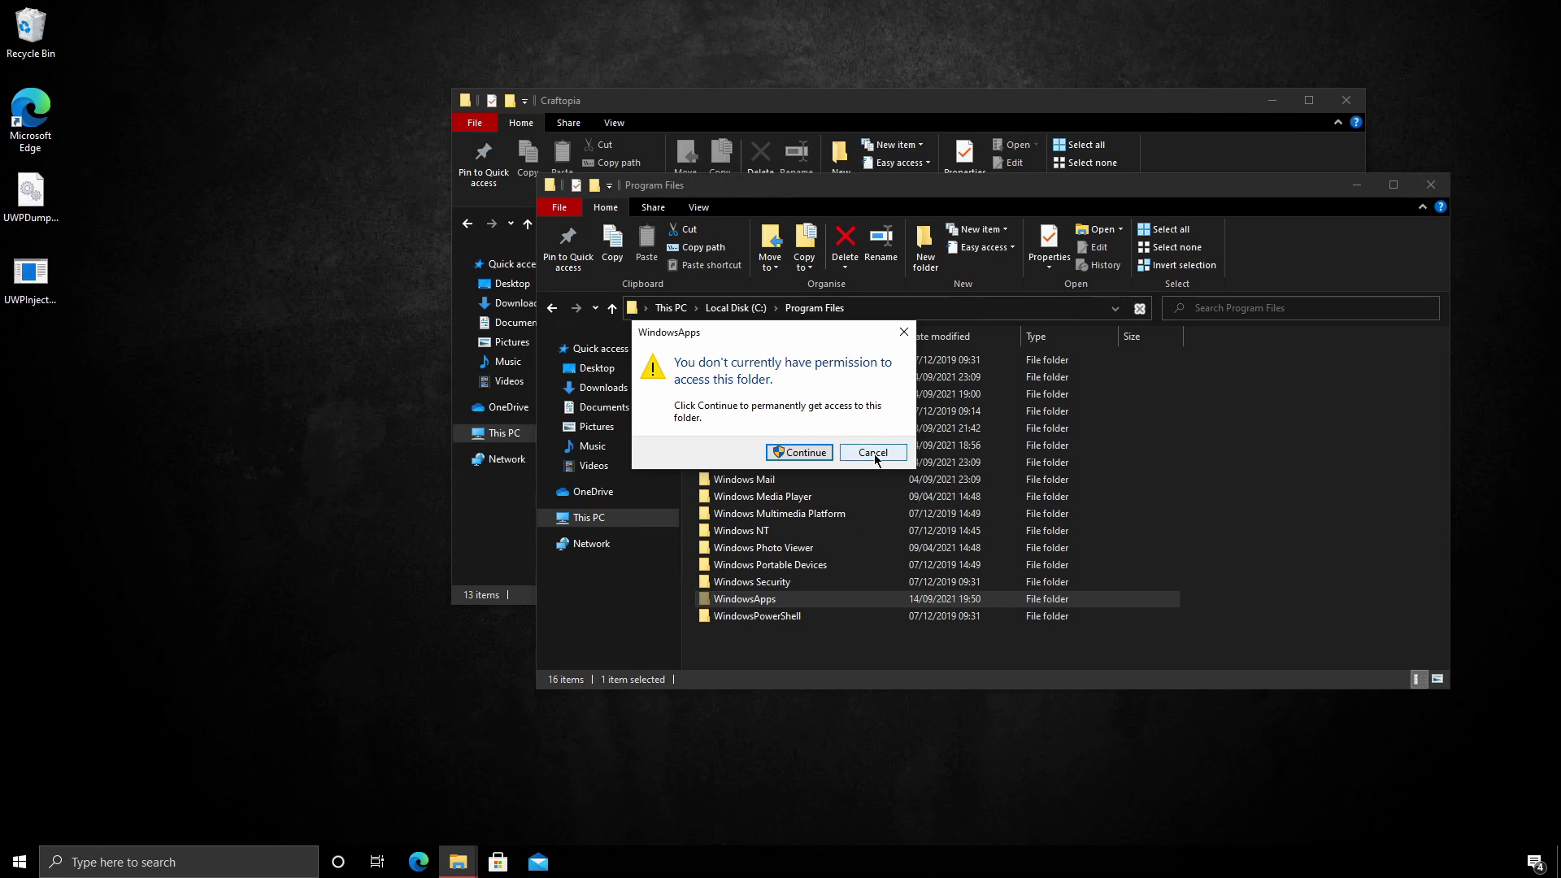
pyautogui.click(874, 452)
# Search the Store for 'sol' and install Simple Solitaire
pyautogui.click(498, 862)
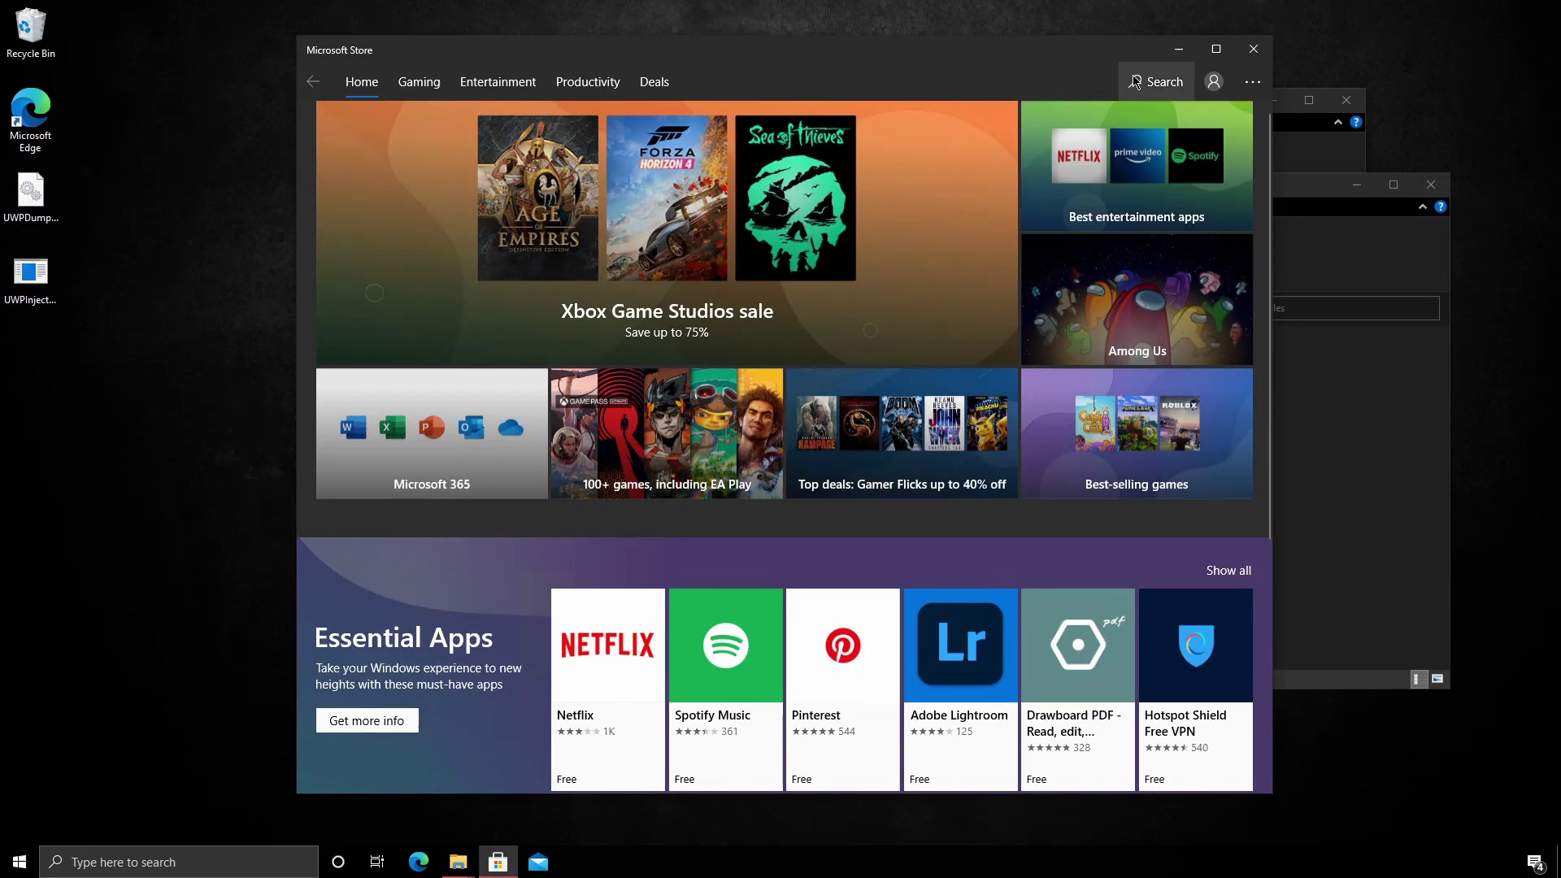
pyautogui.click(1135, 82)
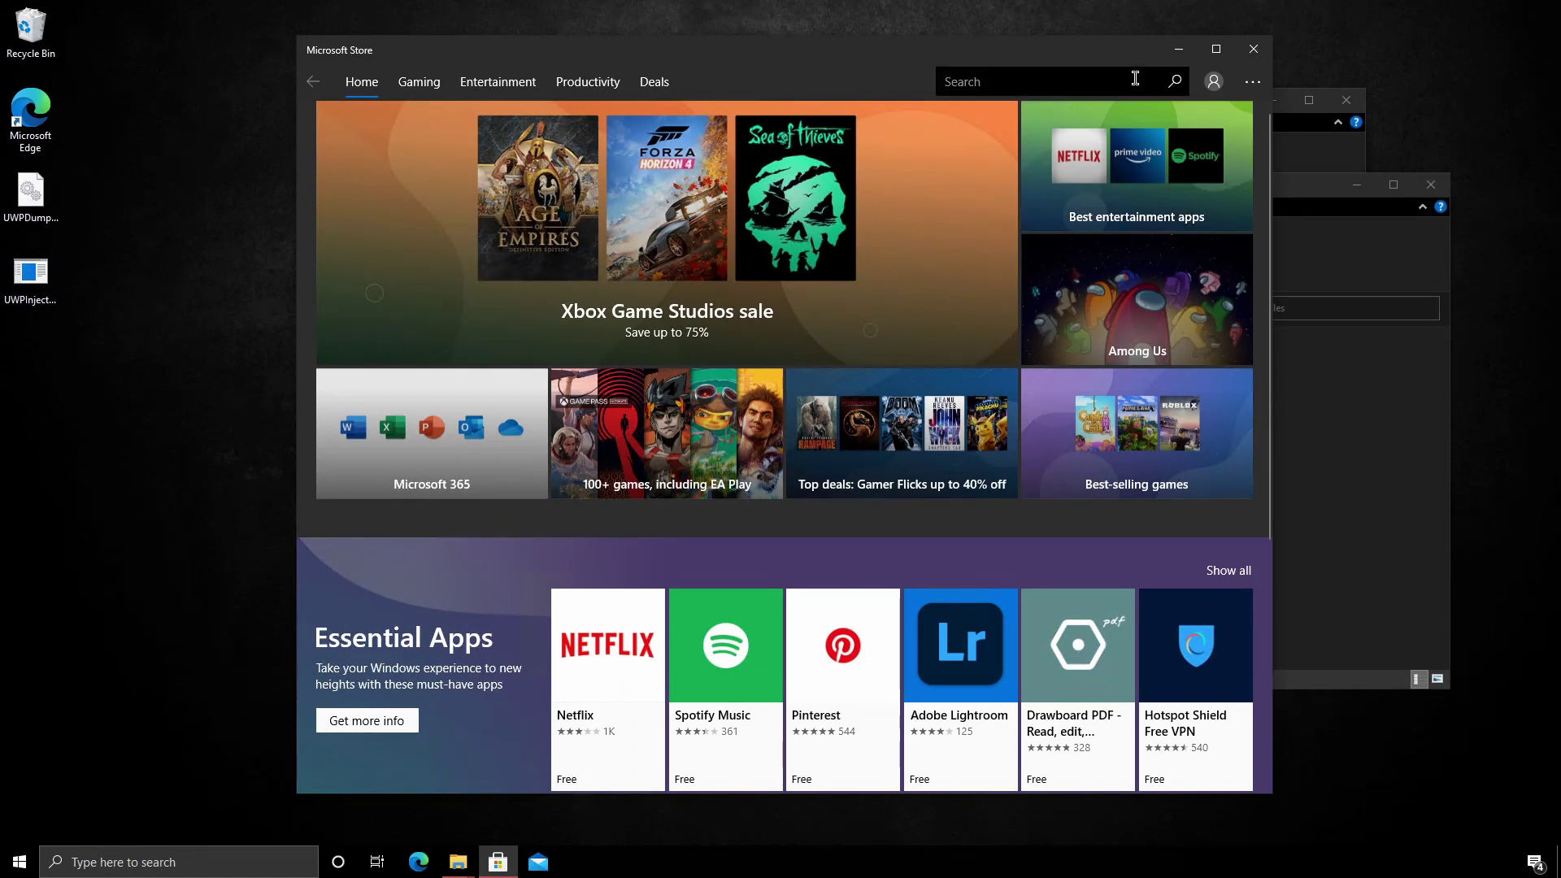
pyautogui.write('sol')
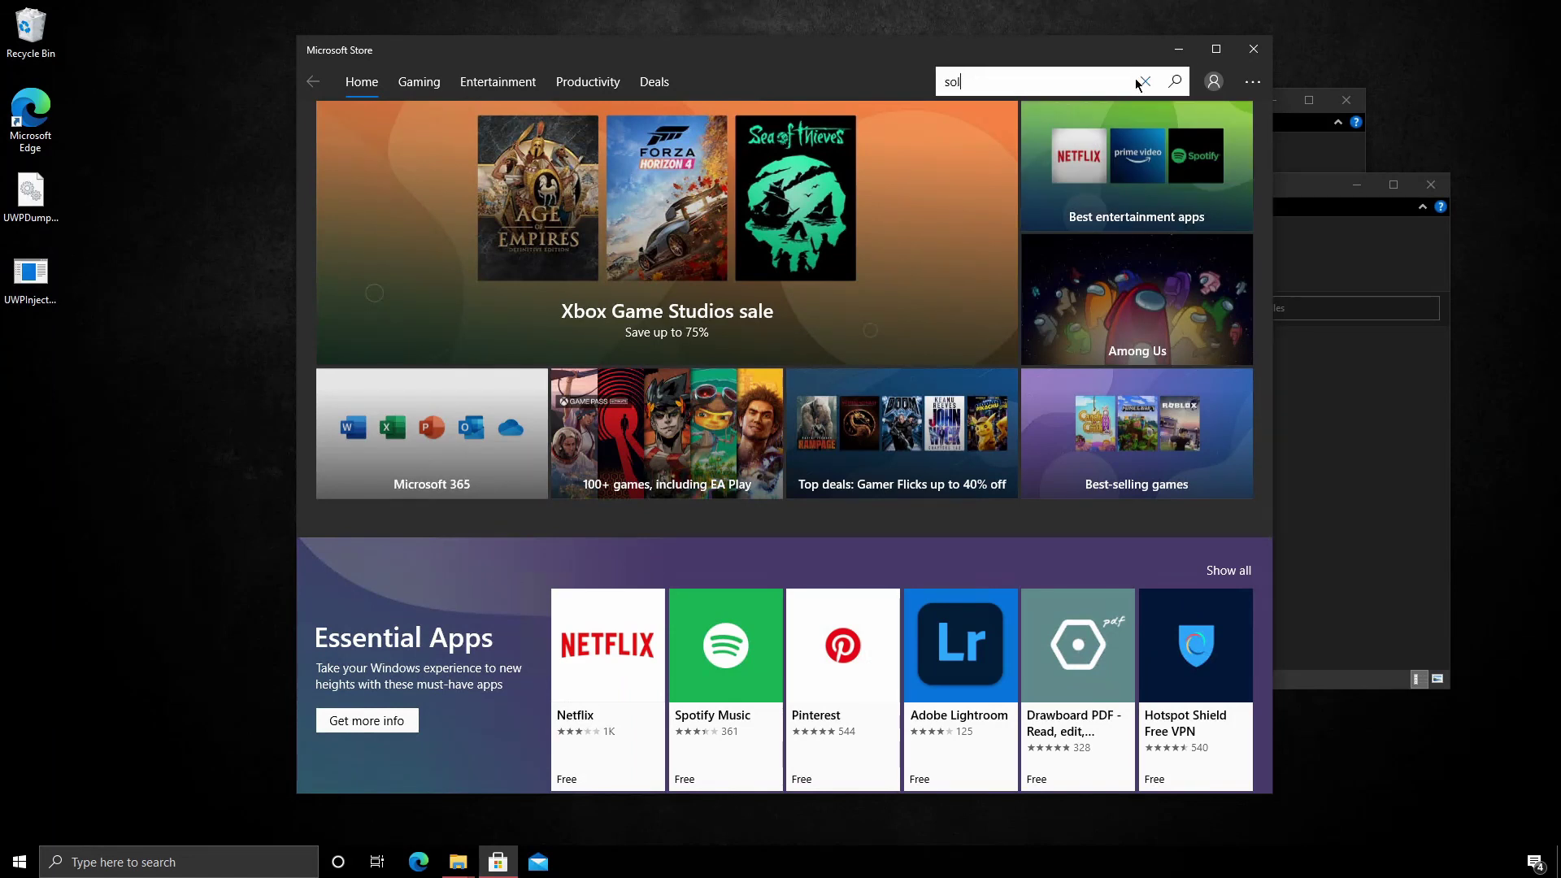
pyautogui.press('Return')
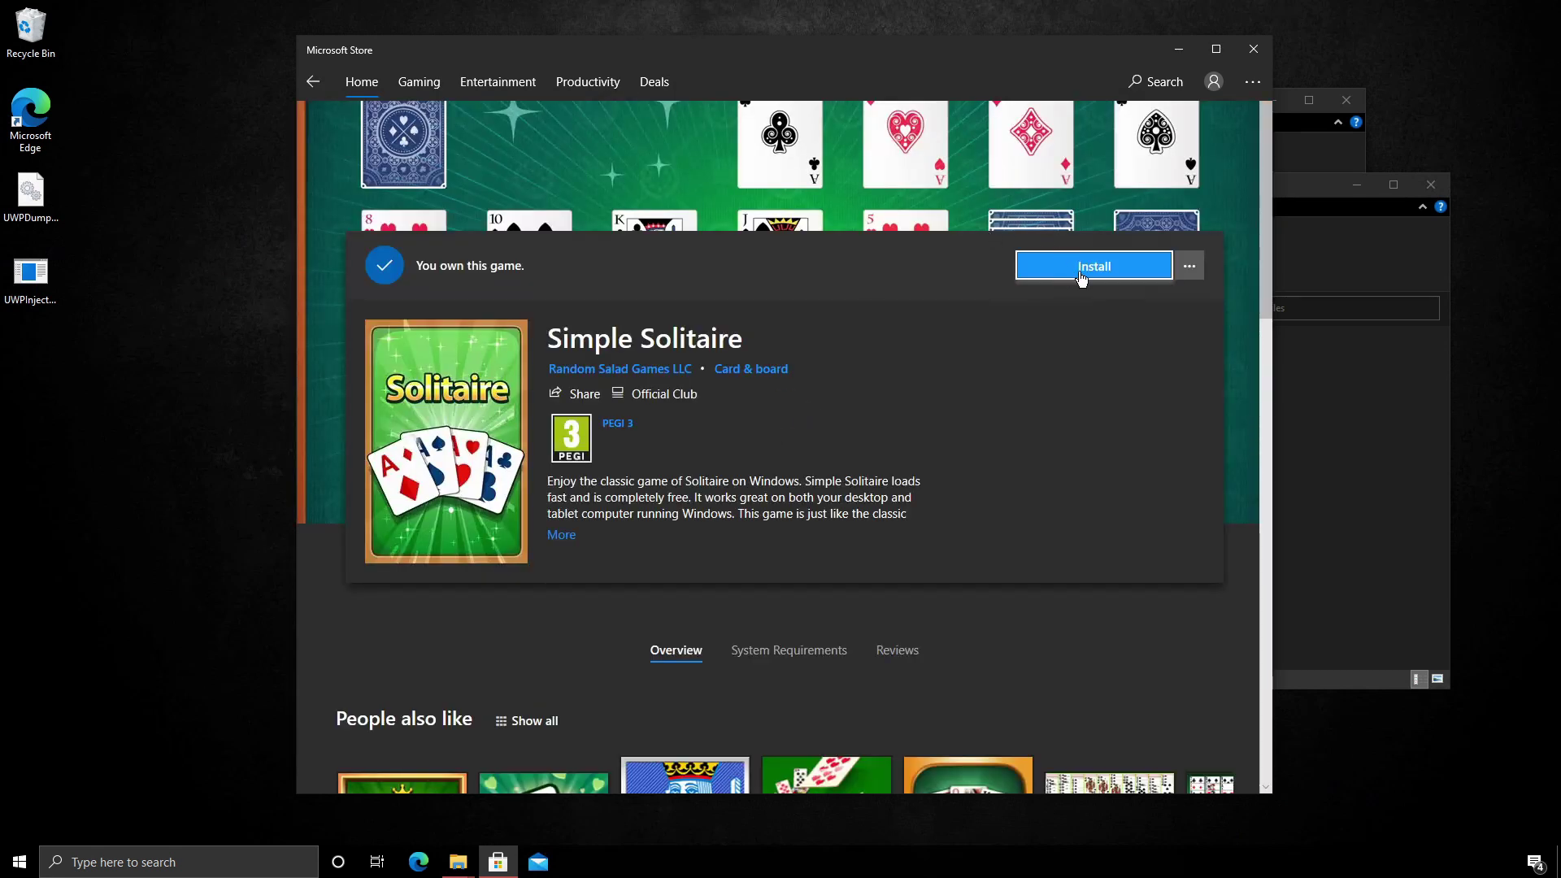
pyautogui.click(1035, 260)
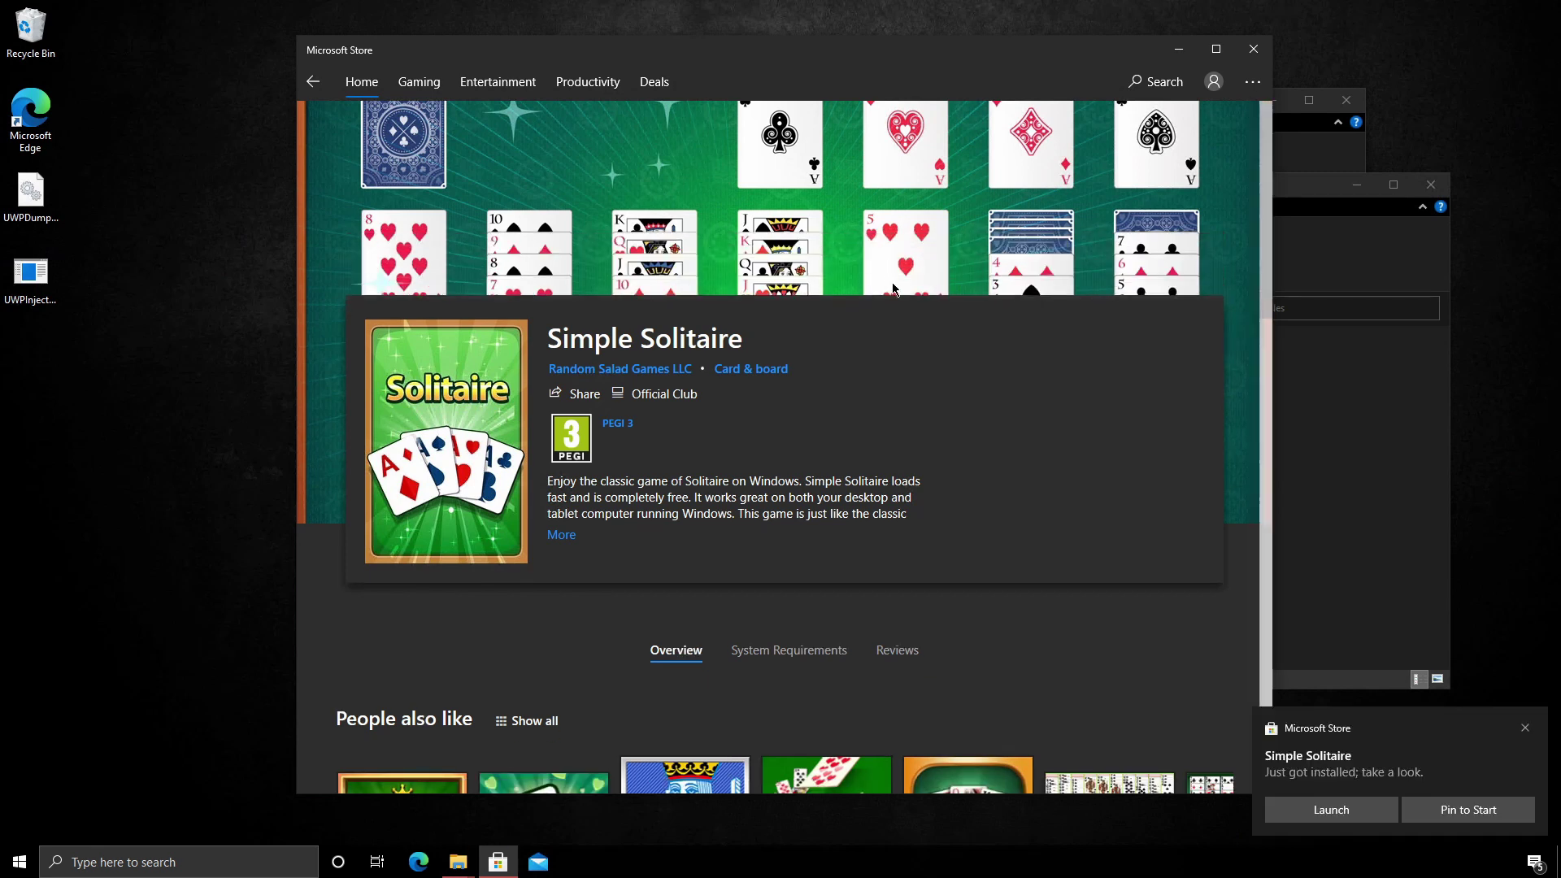
# Launch Simple Solitaire from the notification, then close the game and the Store
pyautogui.click(1333, 810)
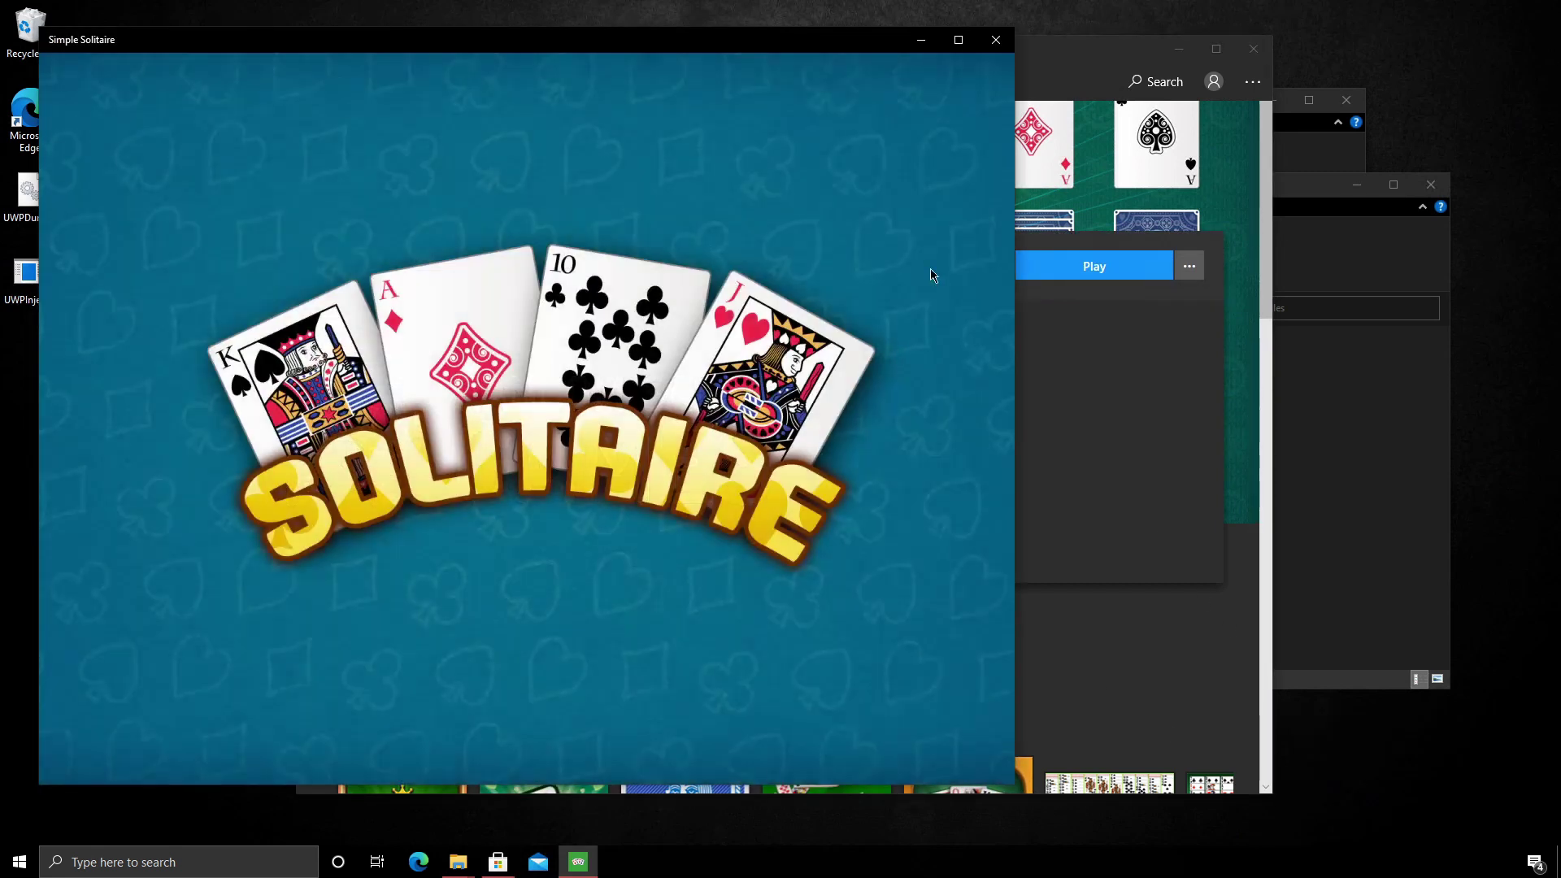
pyautogui.click(995, 39)
pyautogui.click(1253, 49)
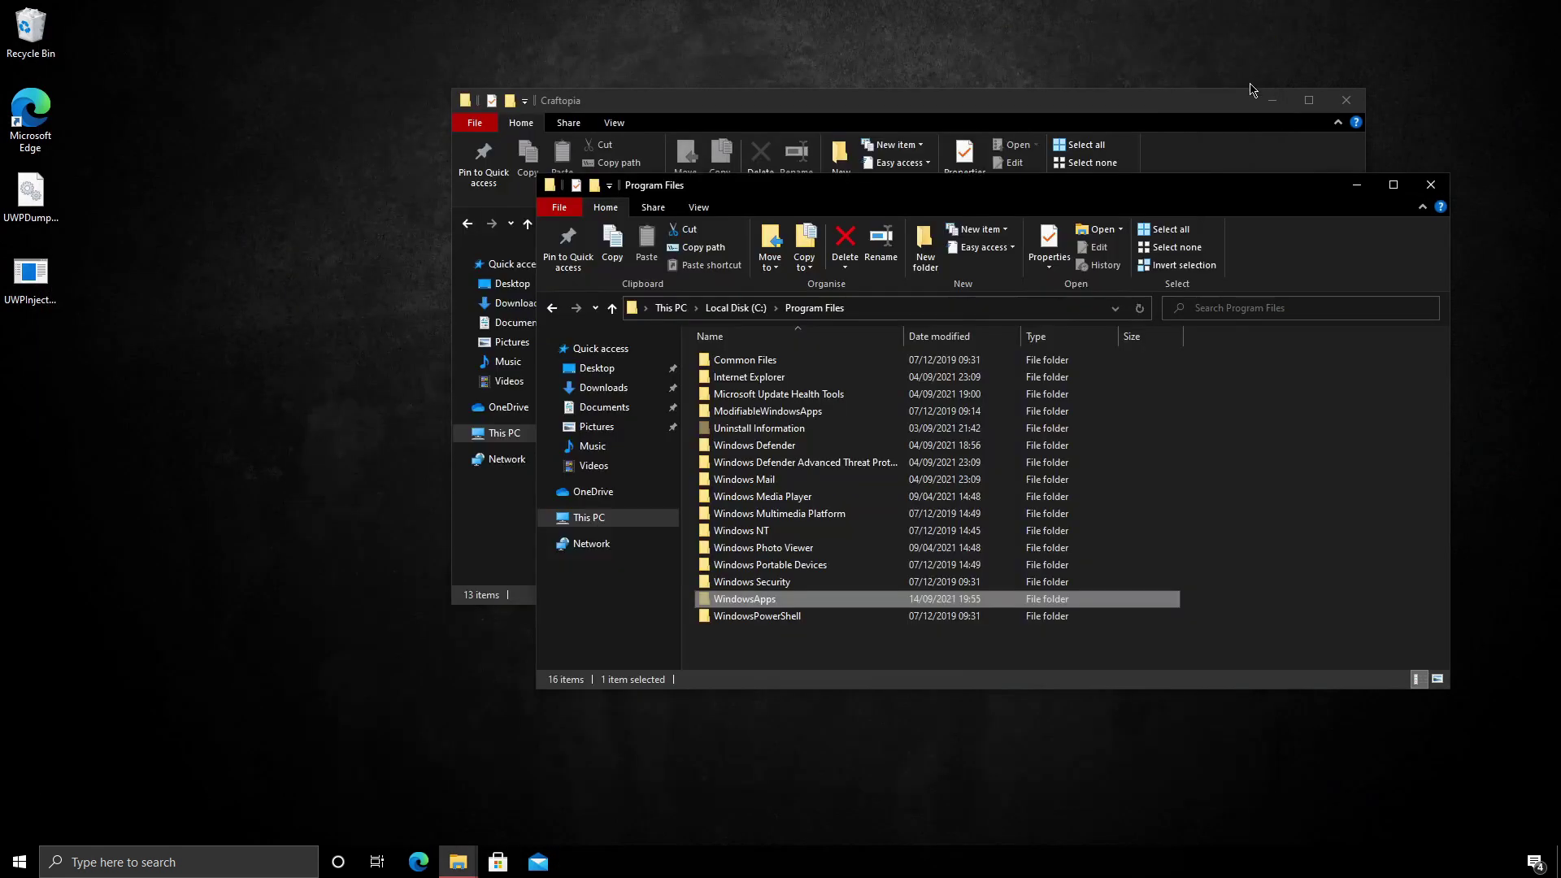
# Close Program Files and search Windows for 'add' to reach Apps & features
pyautogui.click(1430, 186)
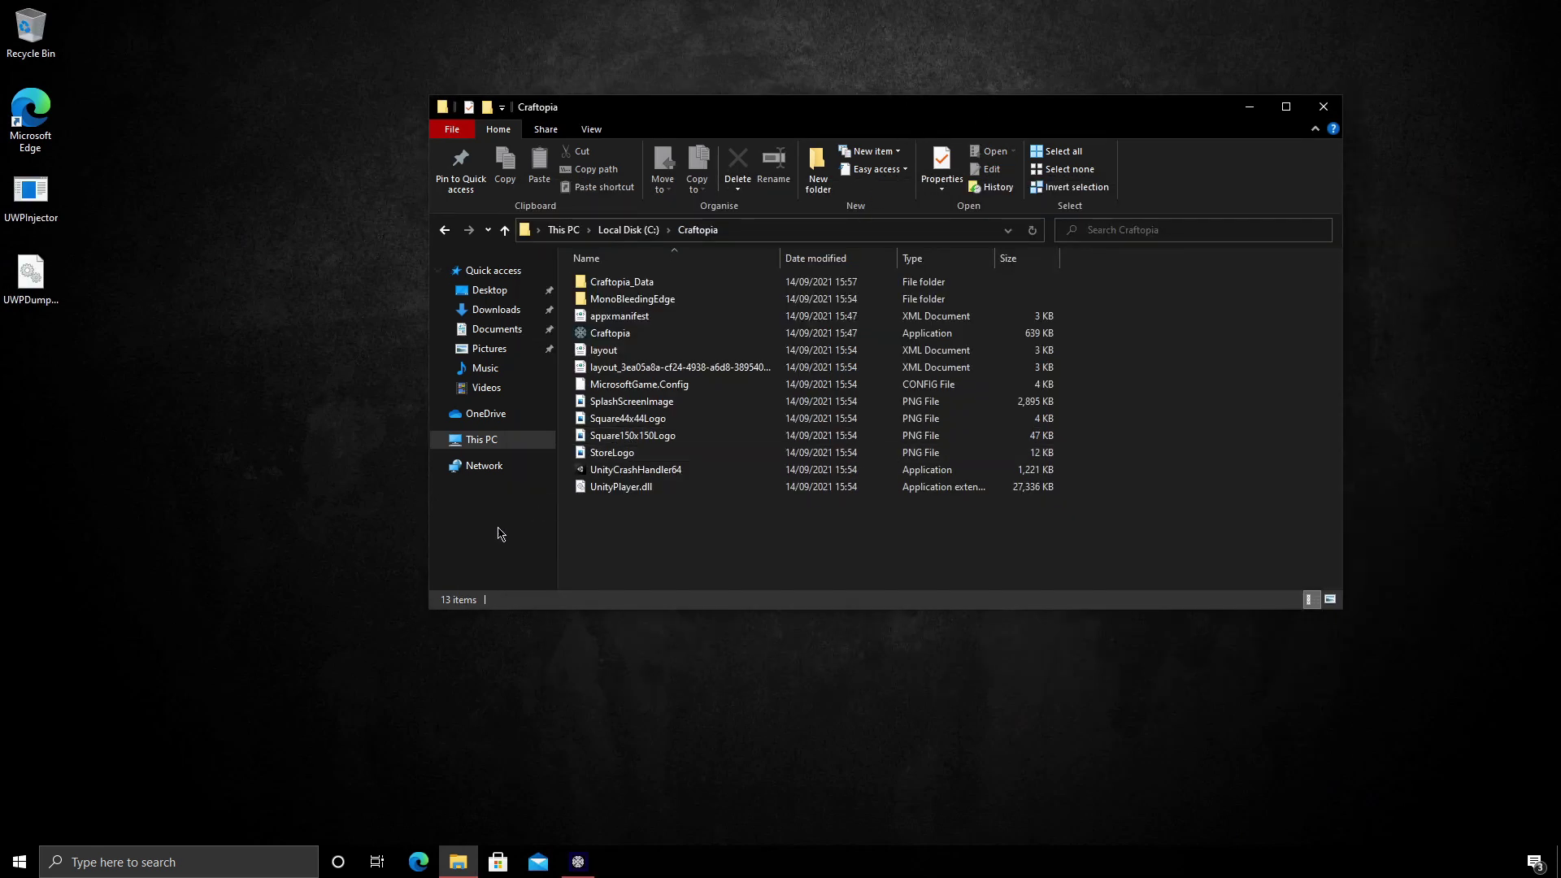
pyautogui.click(173, 860)
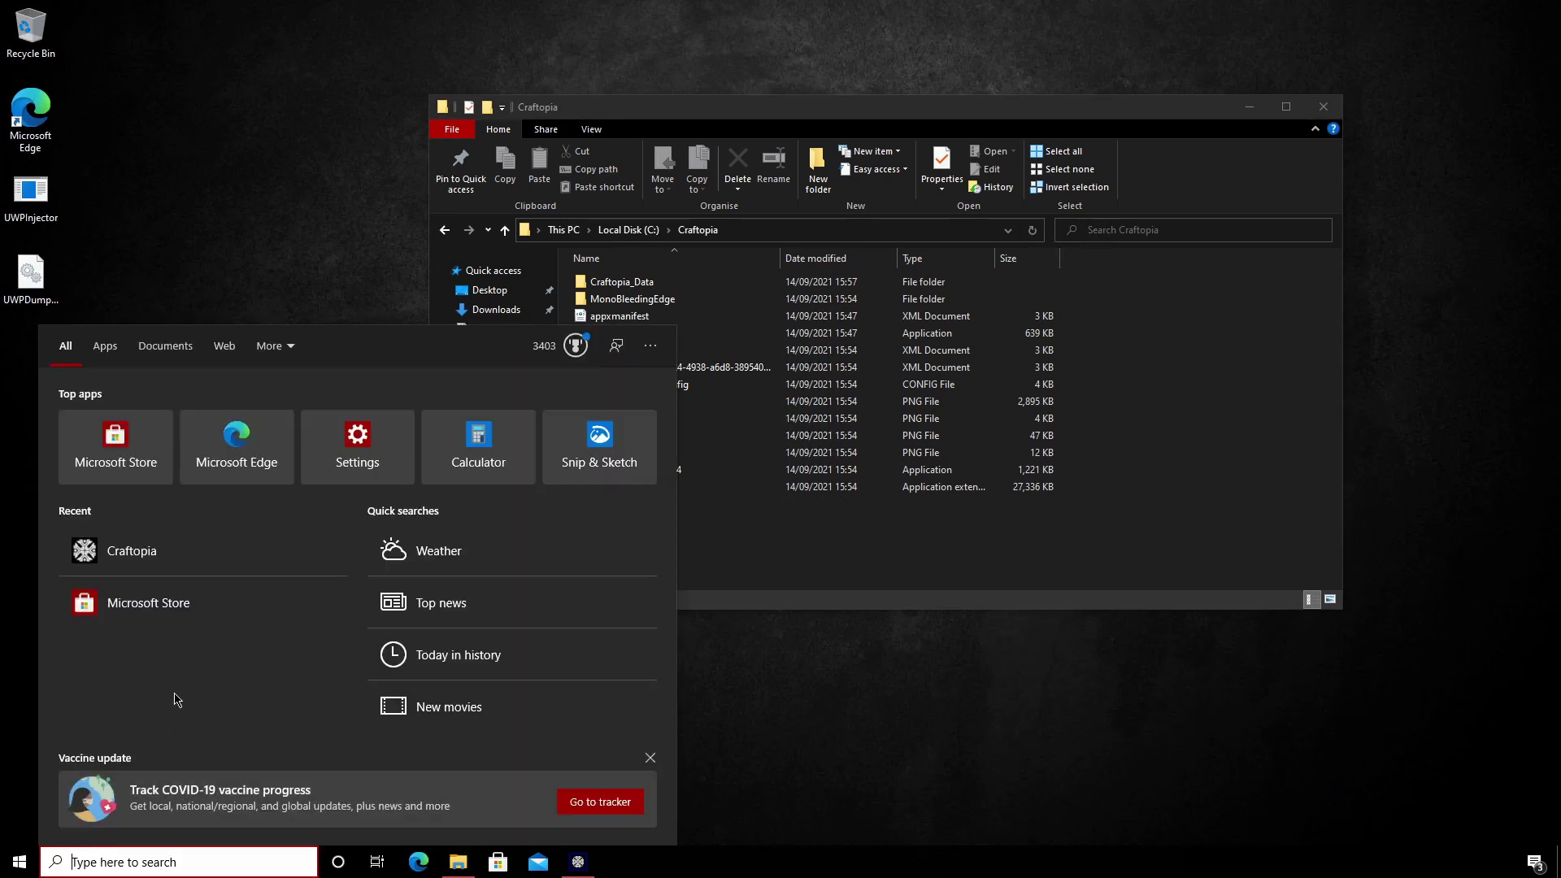
pyautogui.write('add')
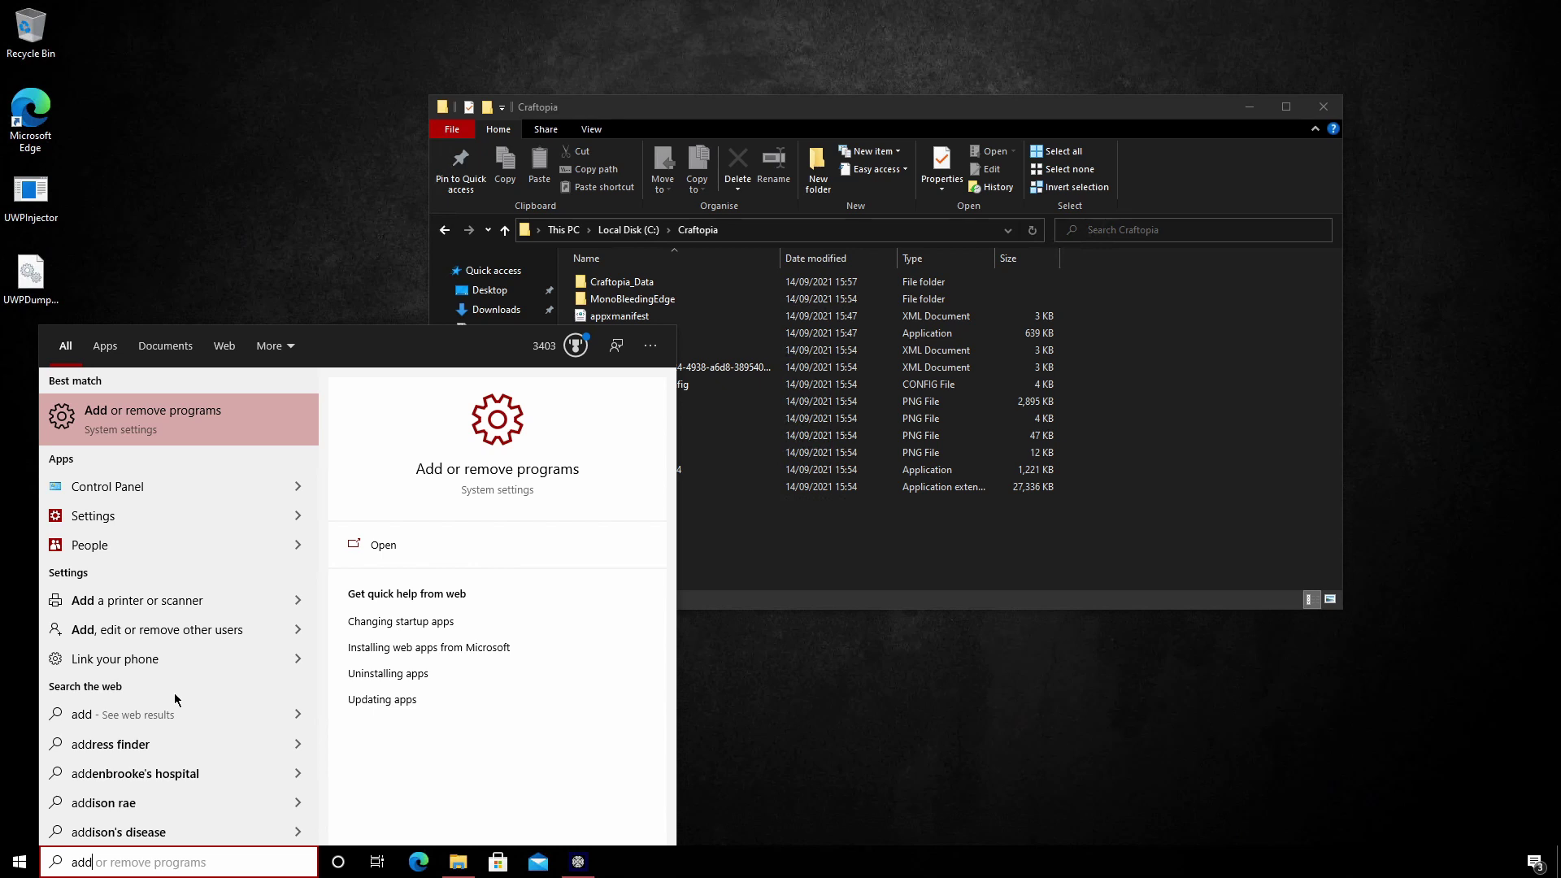
pyautogui.press('Return')
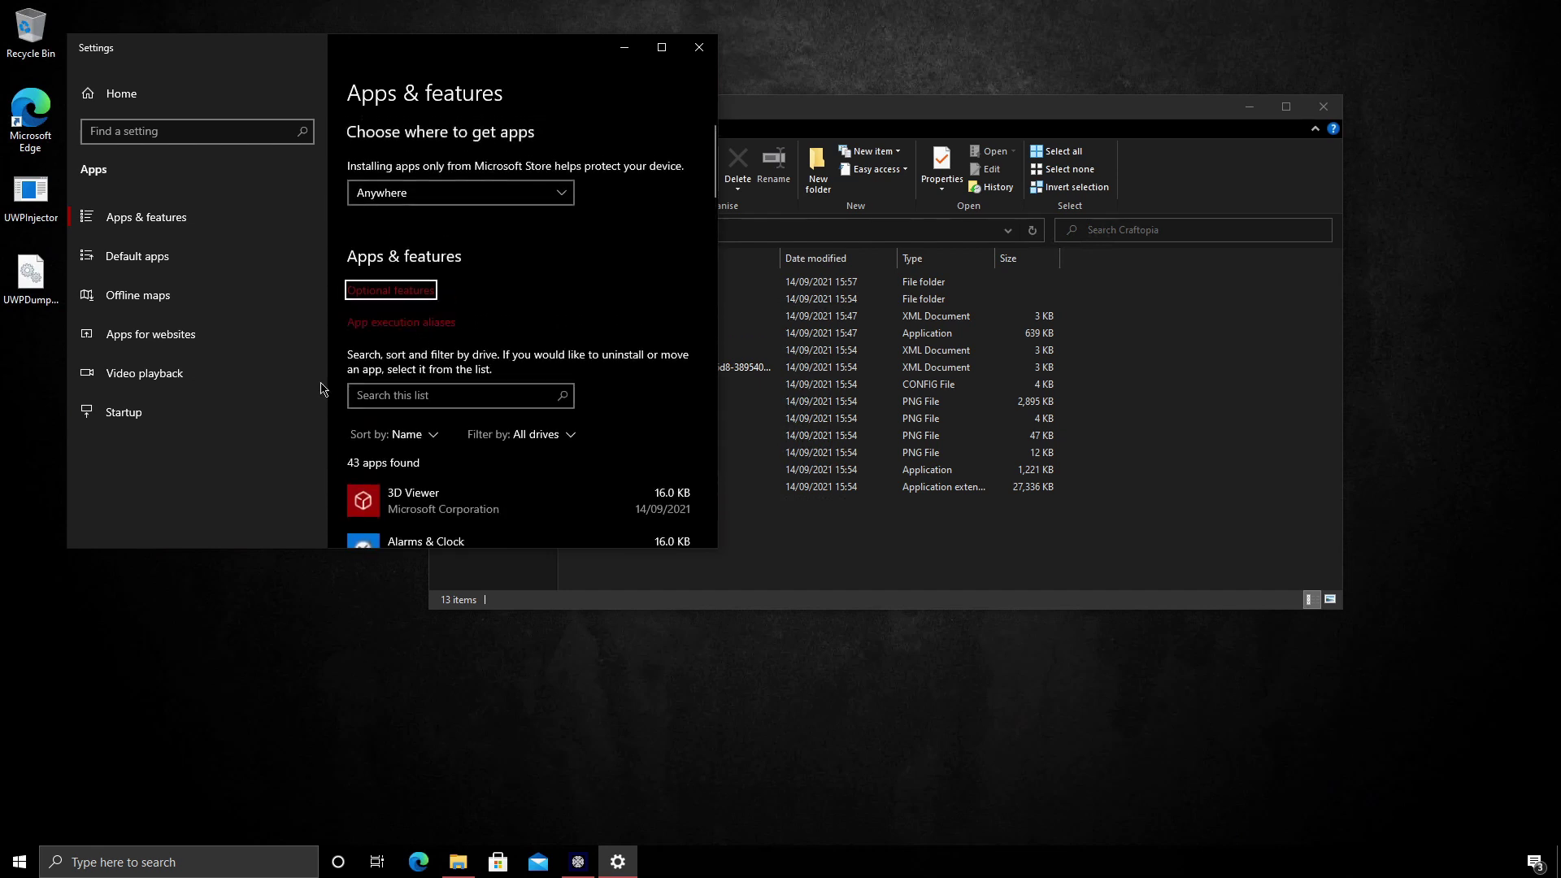
# Search 'add' again to return to the Apps & features list
pyautogui.press('super')
pyautogui.write('add')
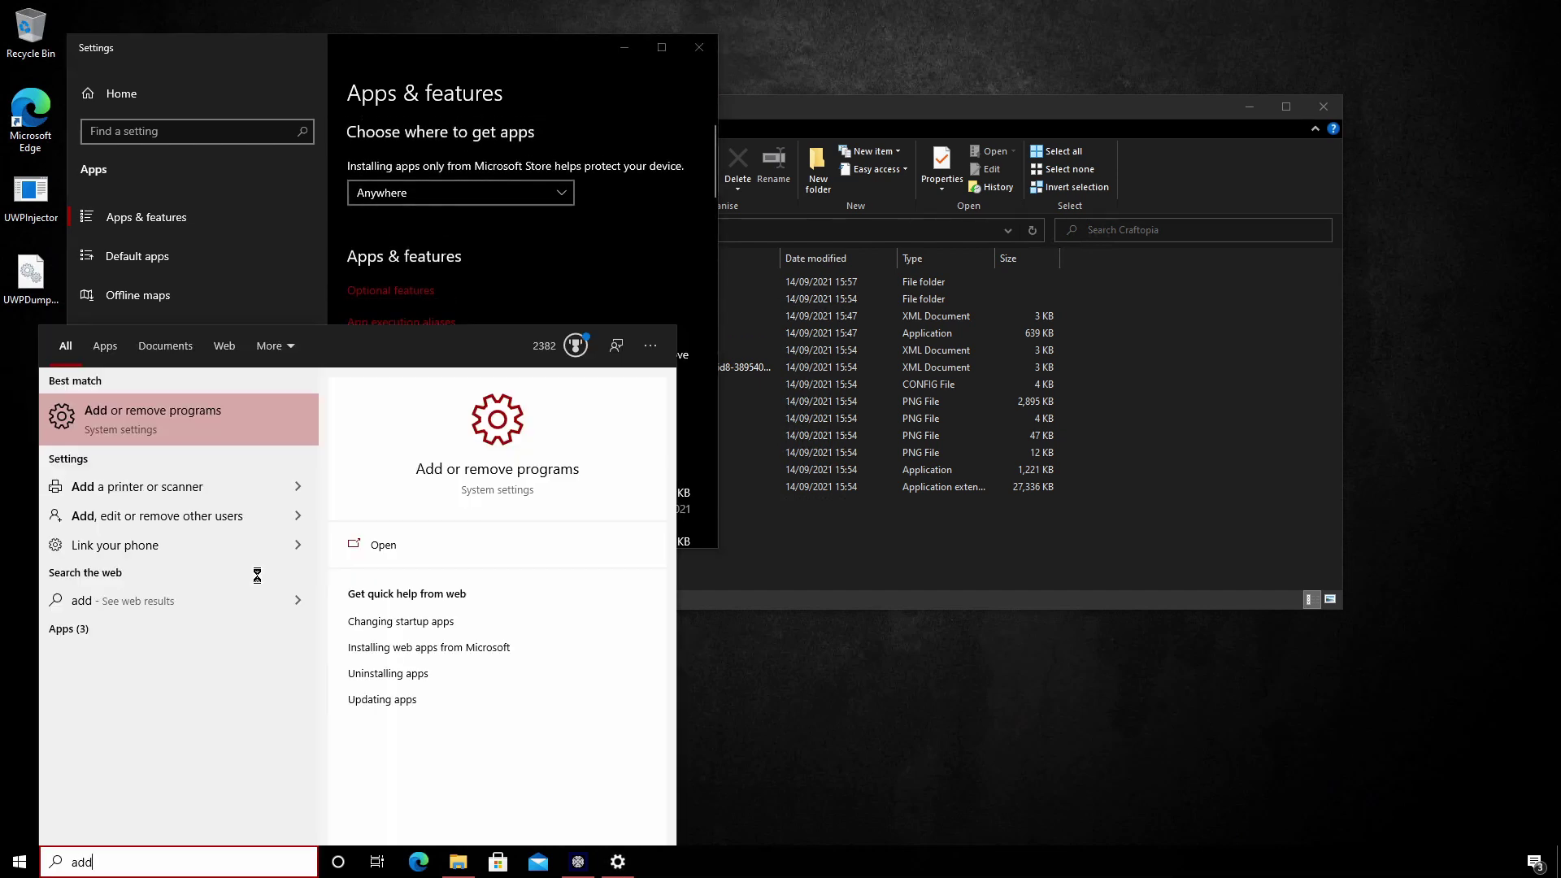
pyautogui.press('Return')
pyautogui.scroll(-3, 558, 261)
# Filter the apps list for 'craft' and uninstall Craftopia, confirming in the flyout
pyautogui.click(456, 242)
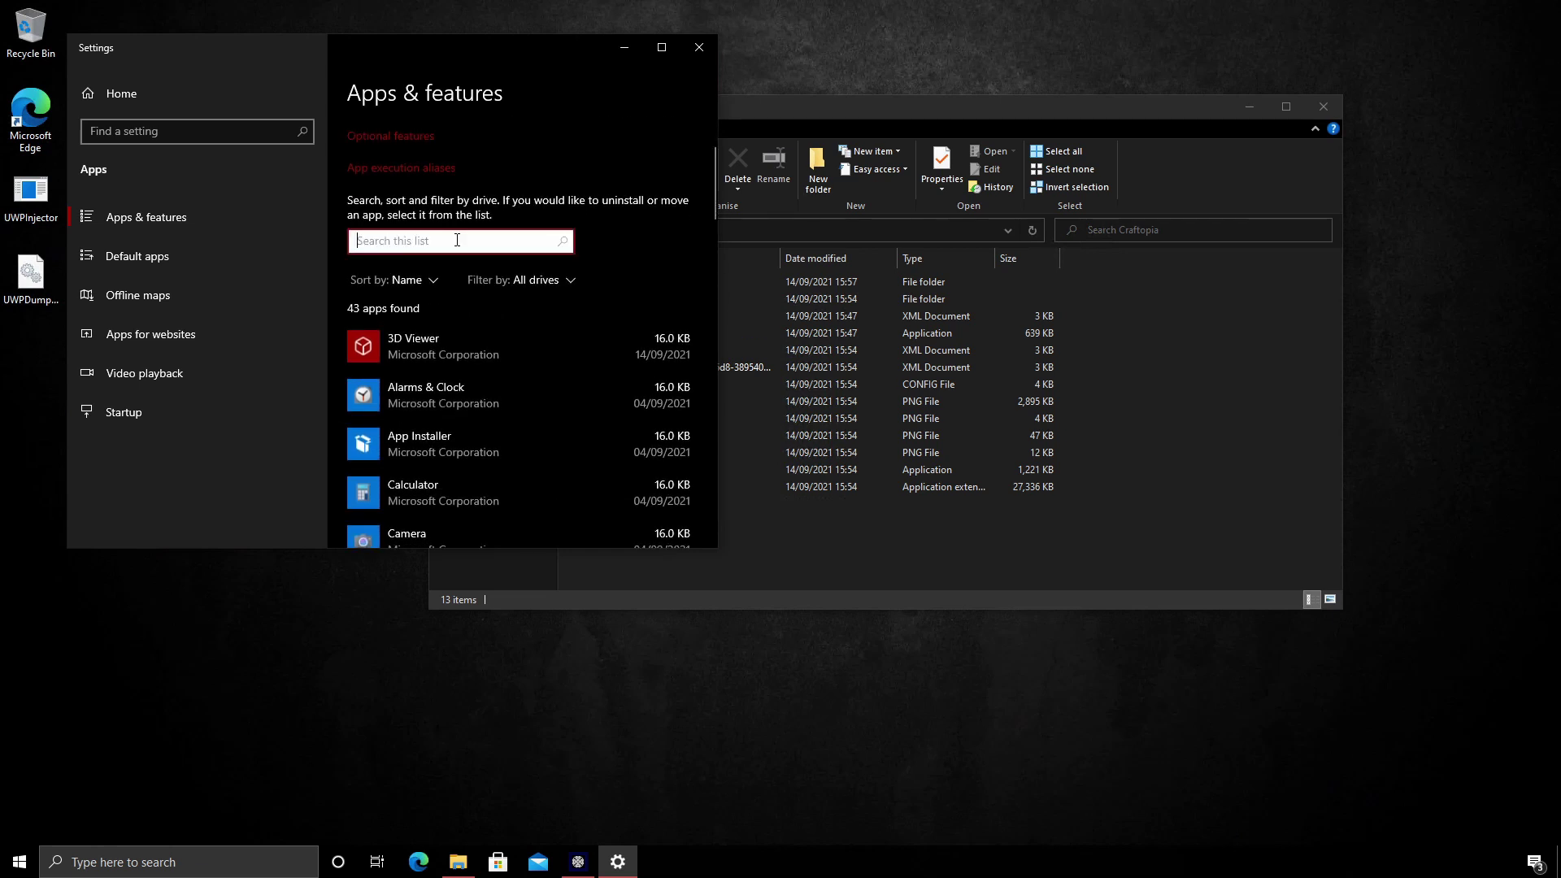
pyautogui.write('craft')
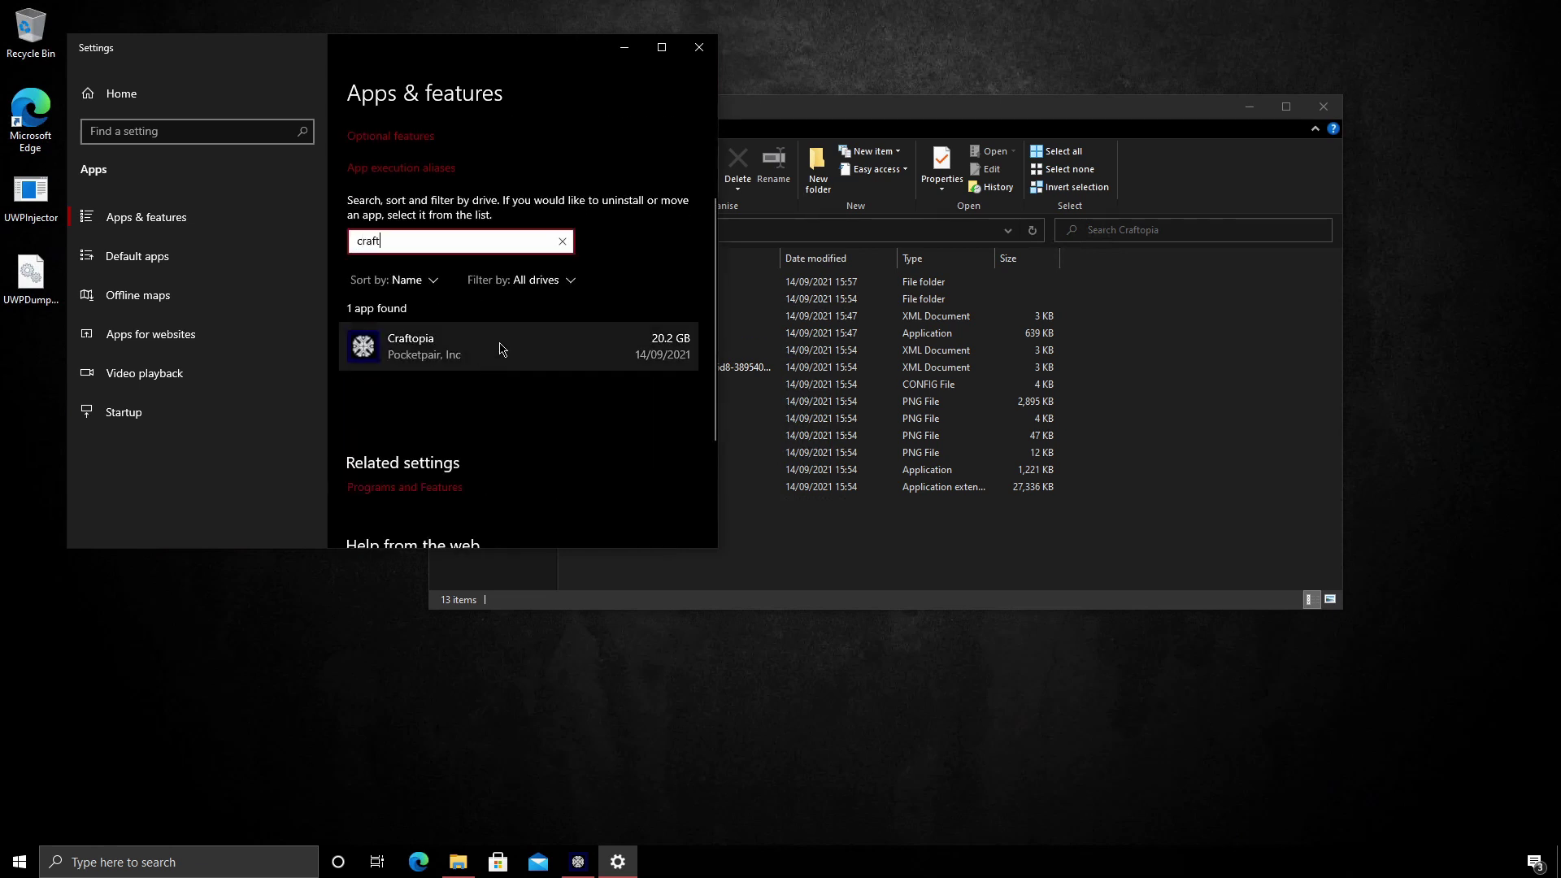
pyautogui.click(500, 348)
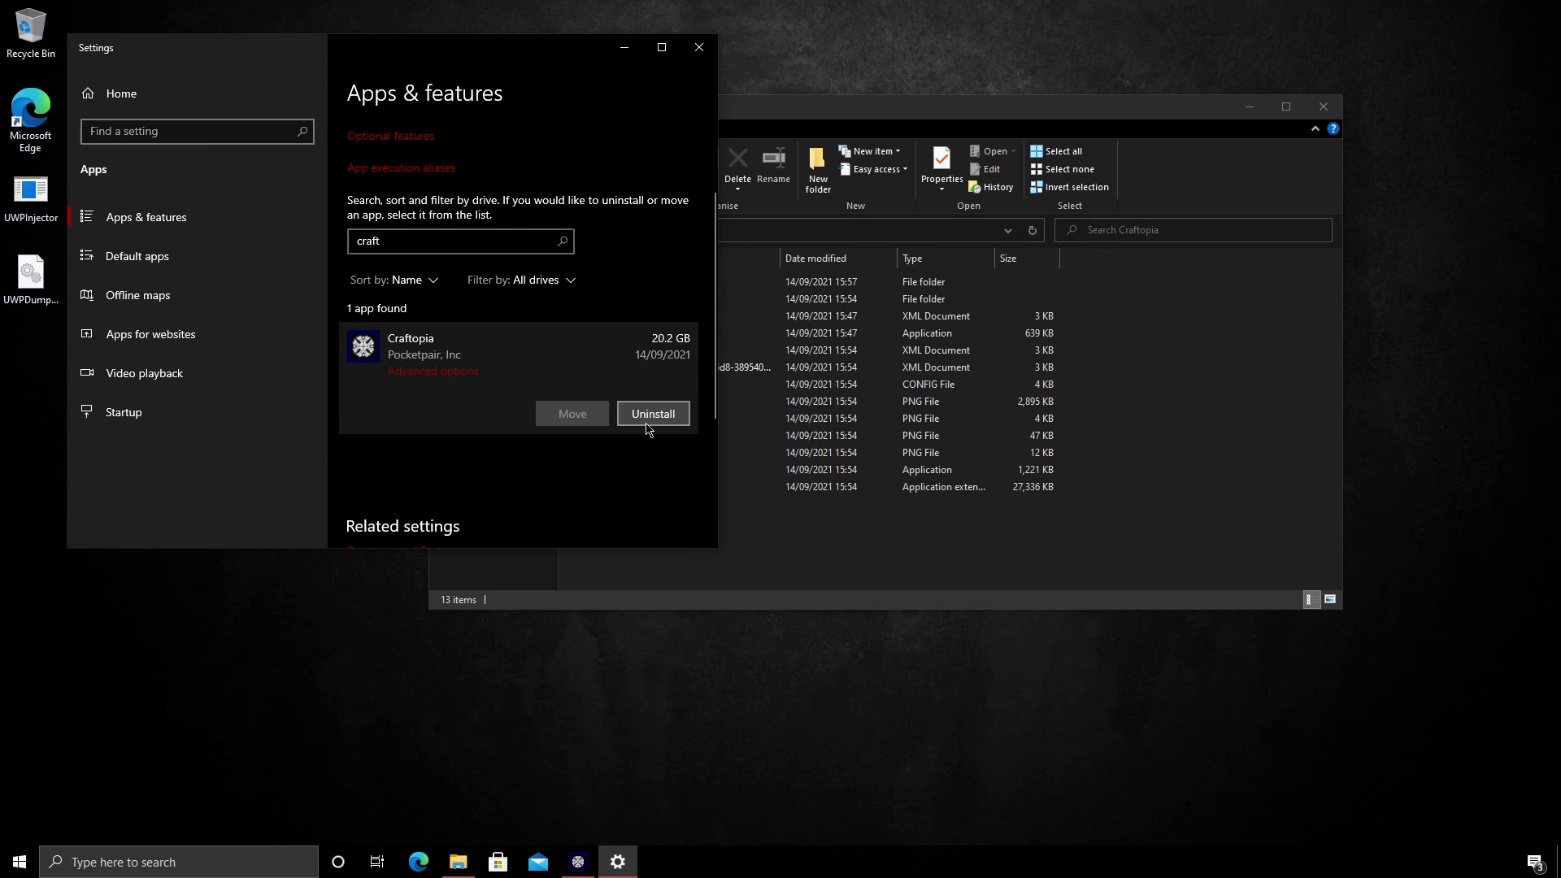
pyautogui.click(648, 417)
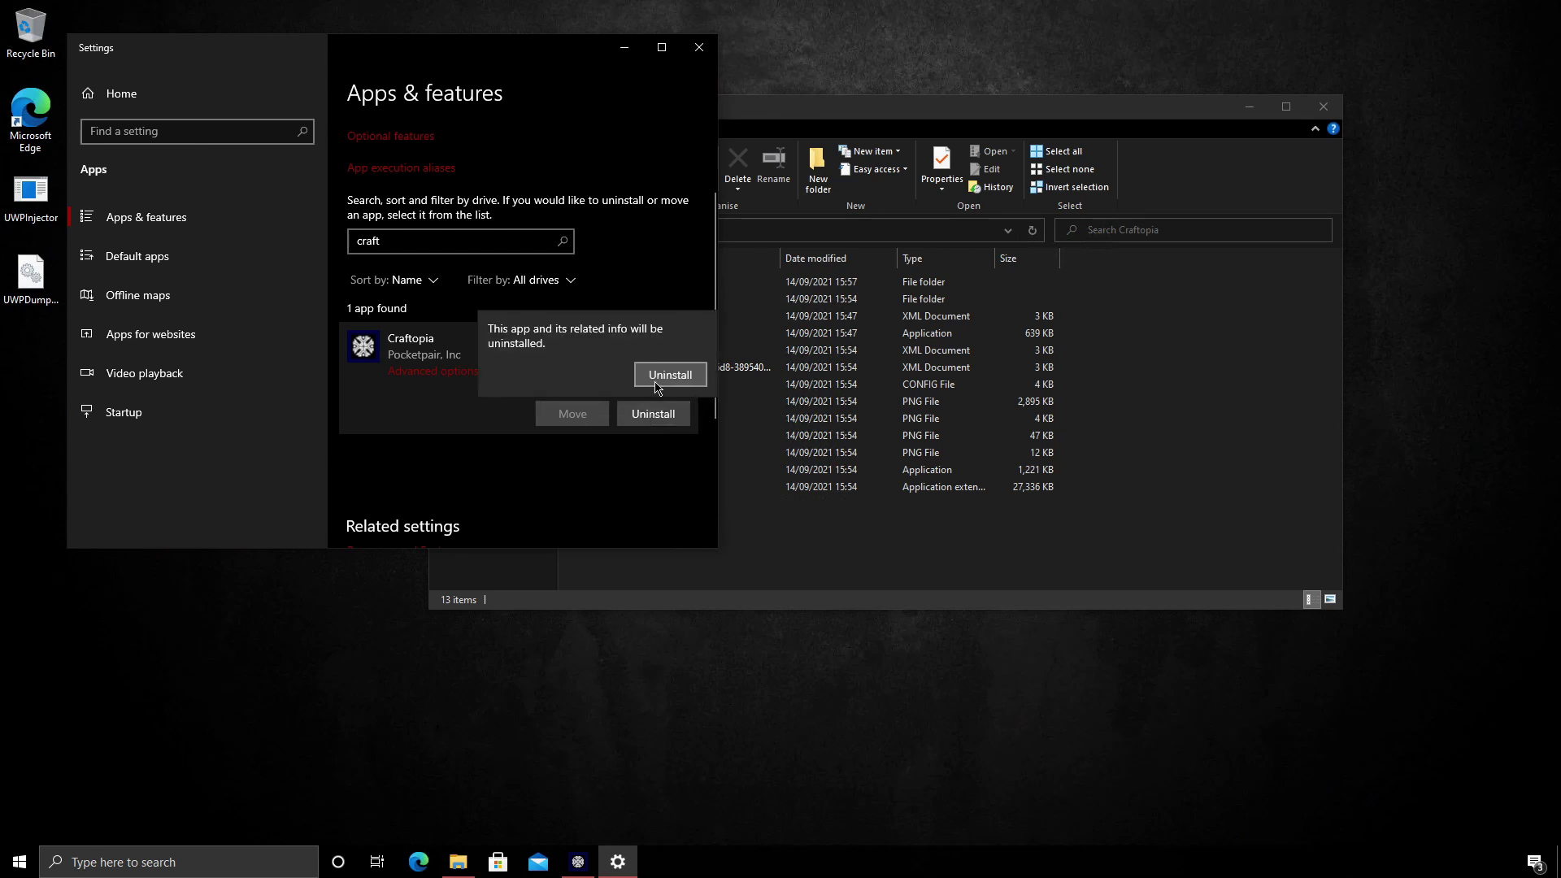
pyautogui.click(657, 386)
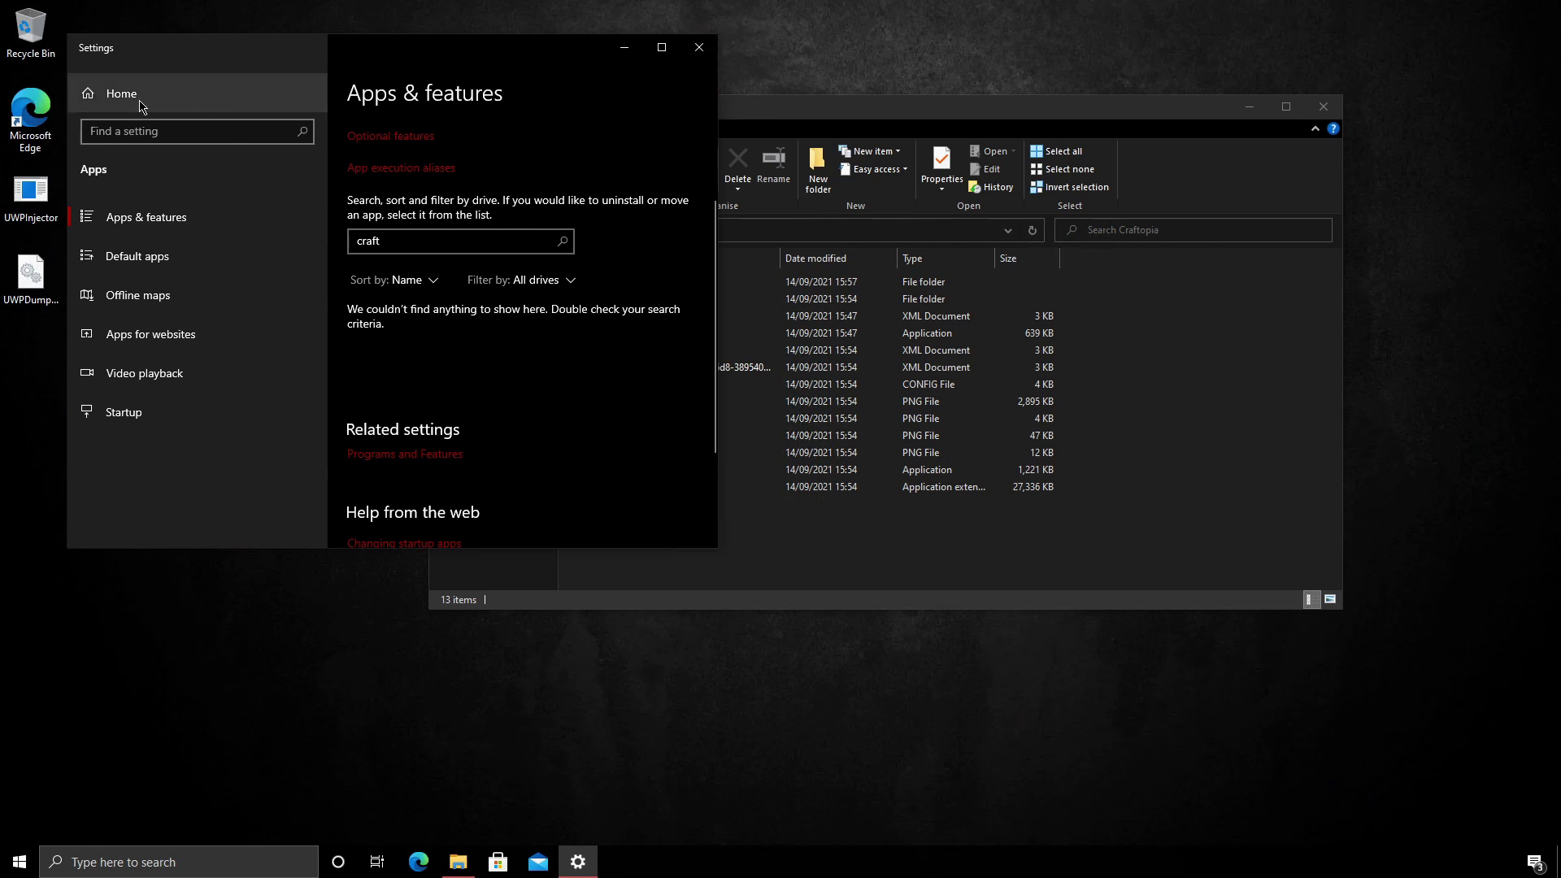
# Find Developer settings via a 'deve' search, confirm Developer Mode on, then minimise Settings
pyautogui.moveTo(336, 49); pyautogui.dragTo(479, 101)
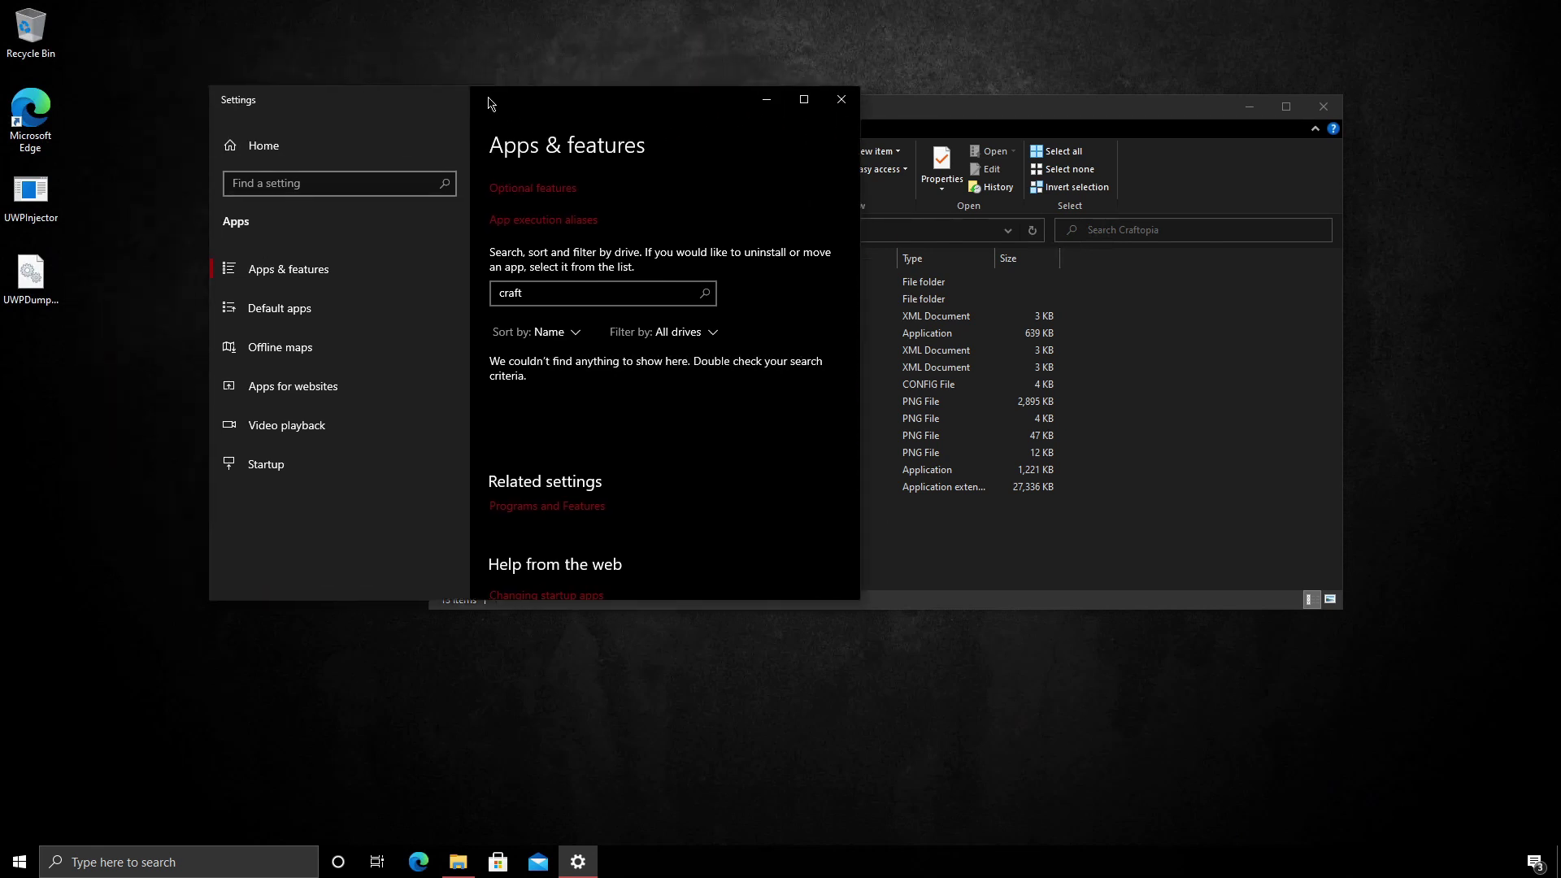
pyautogui.click(248, 144)
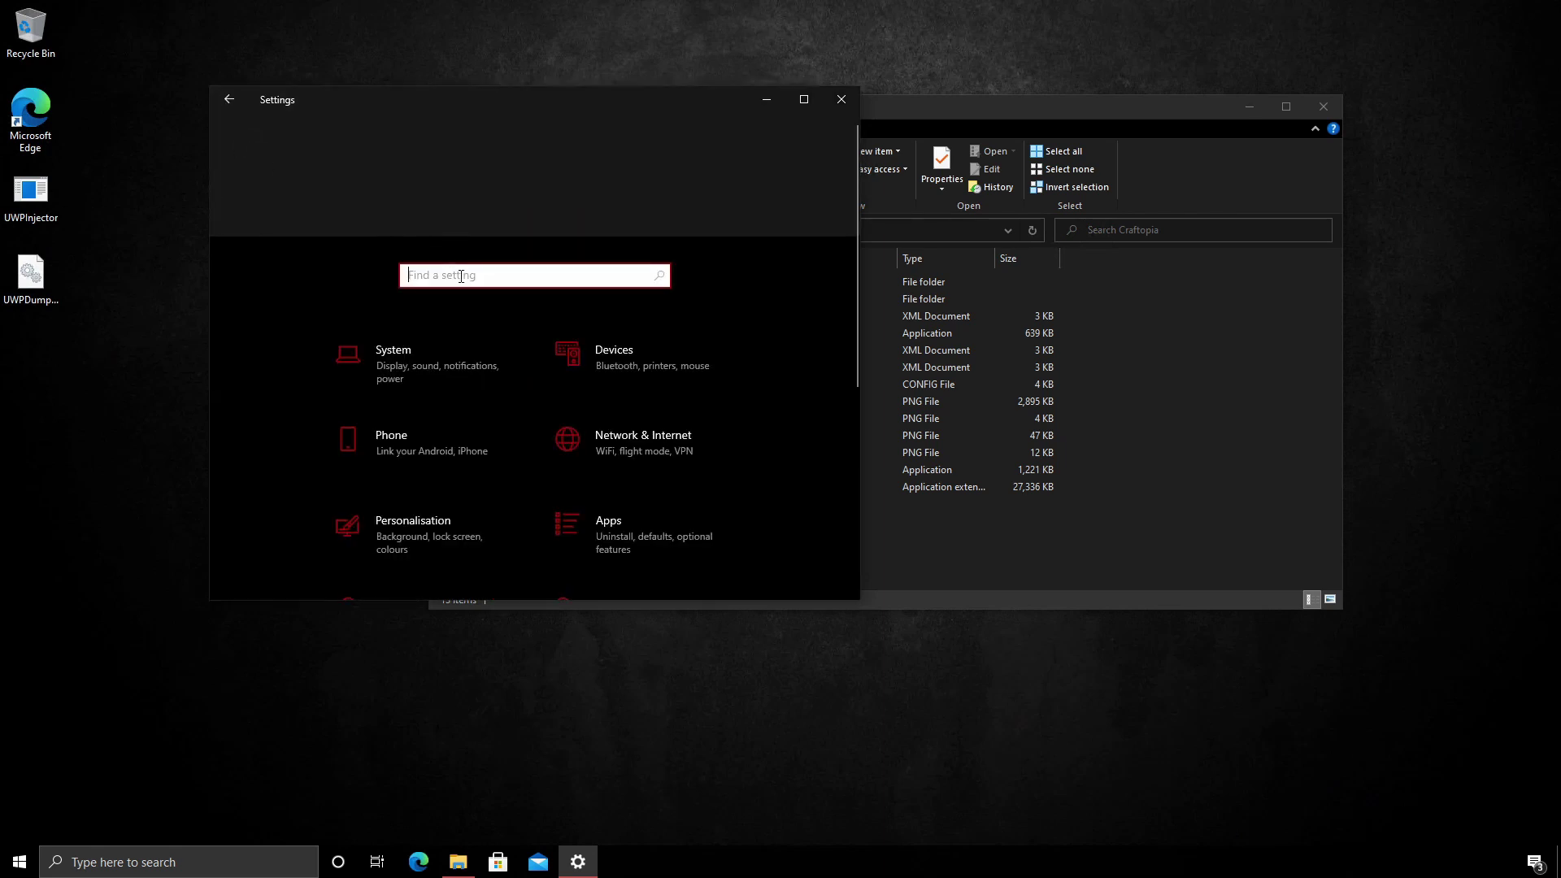
pyautogui.write('deve')
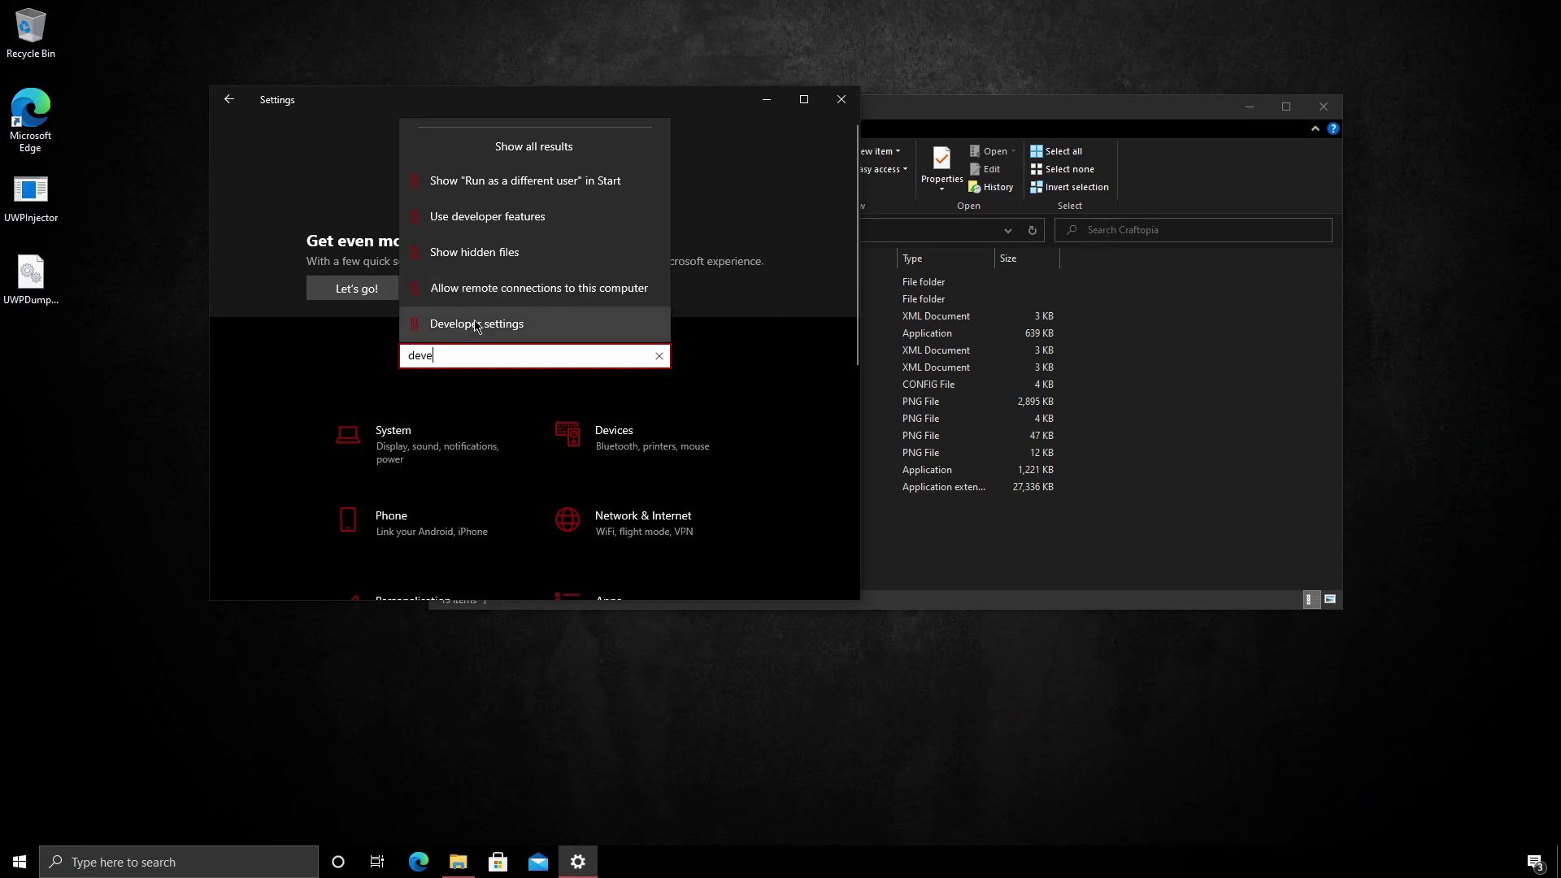
pyautogui.click(476, 324)
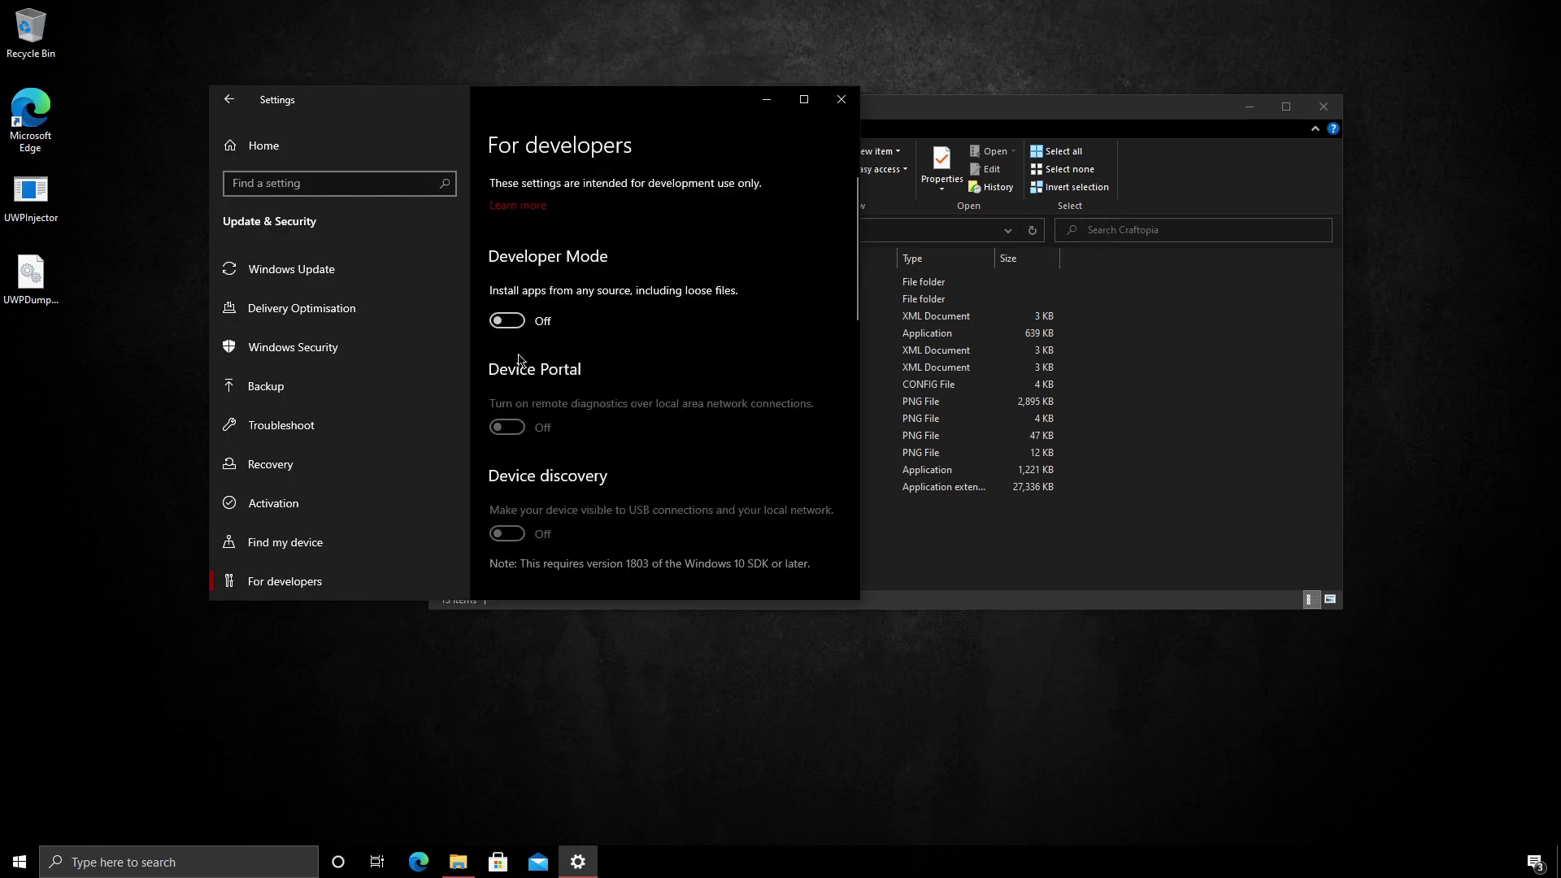
pyautogui.click(510, 322)
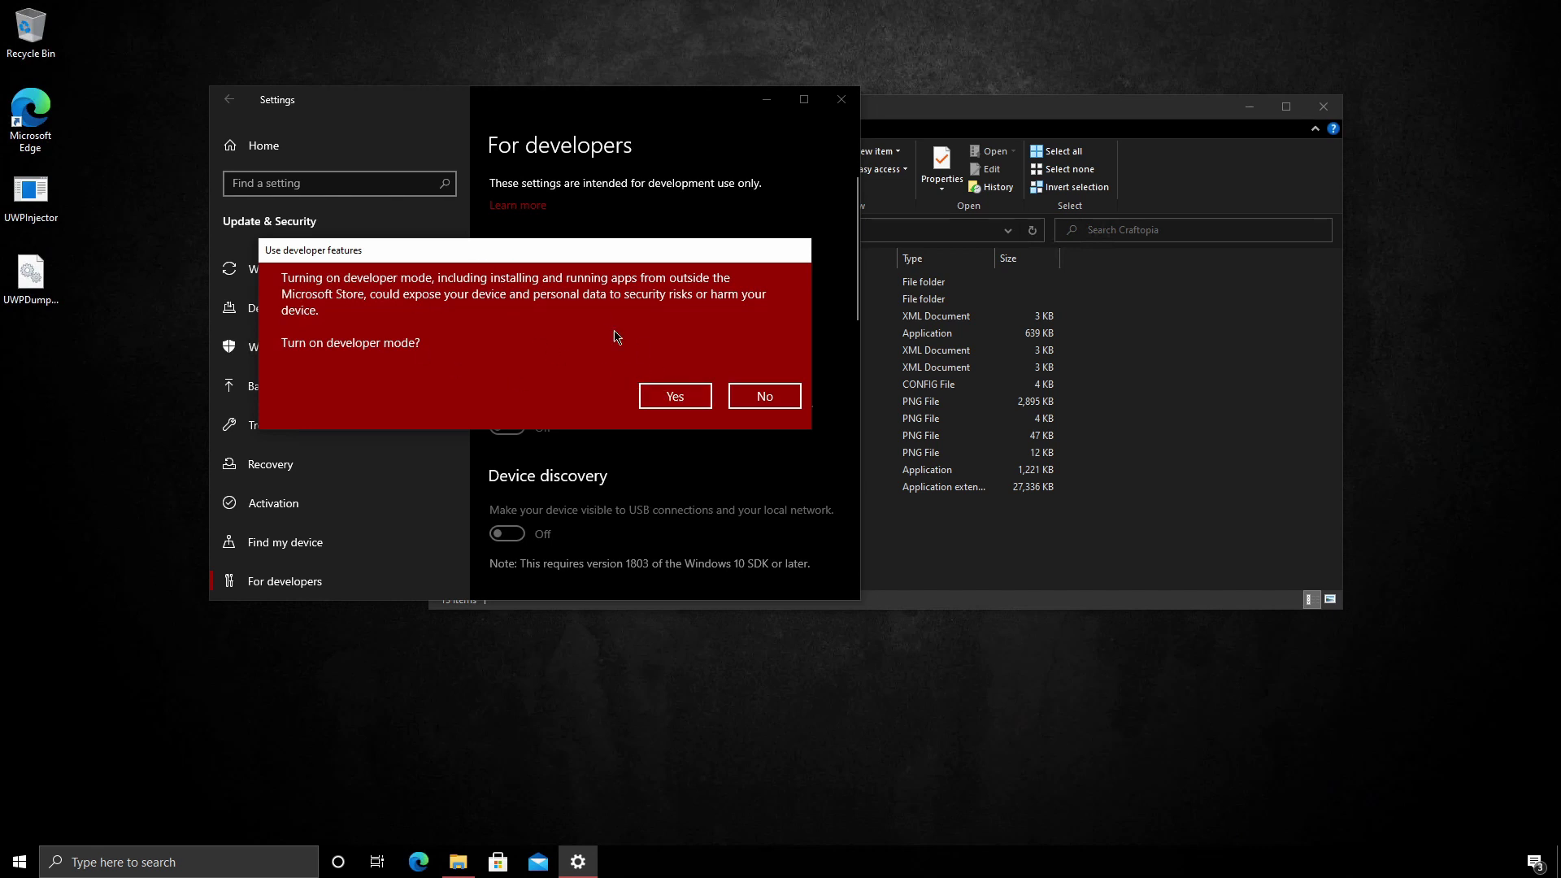
pyautogui.click(655, 398)
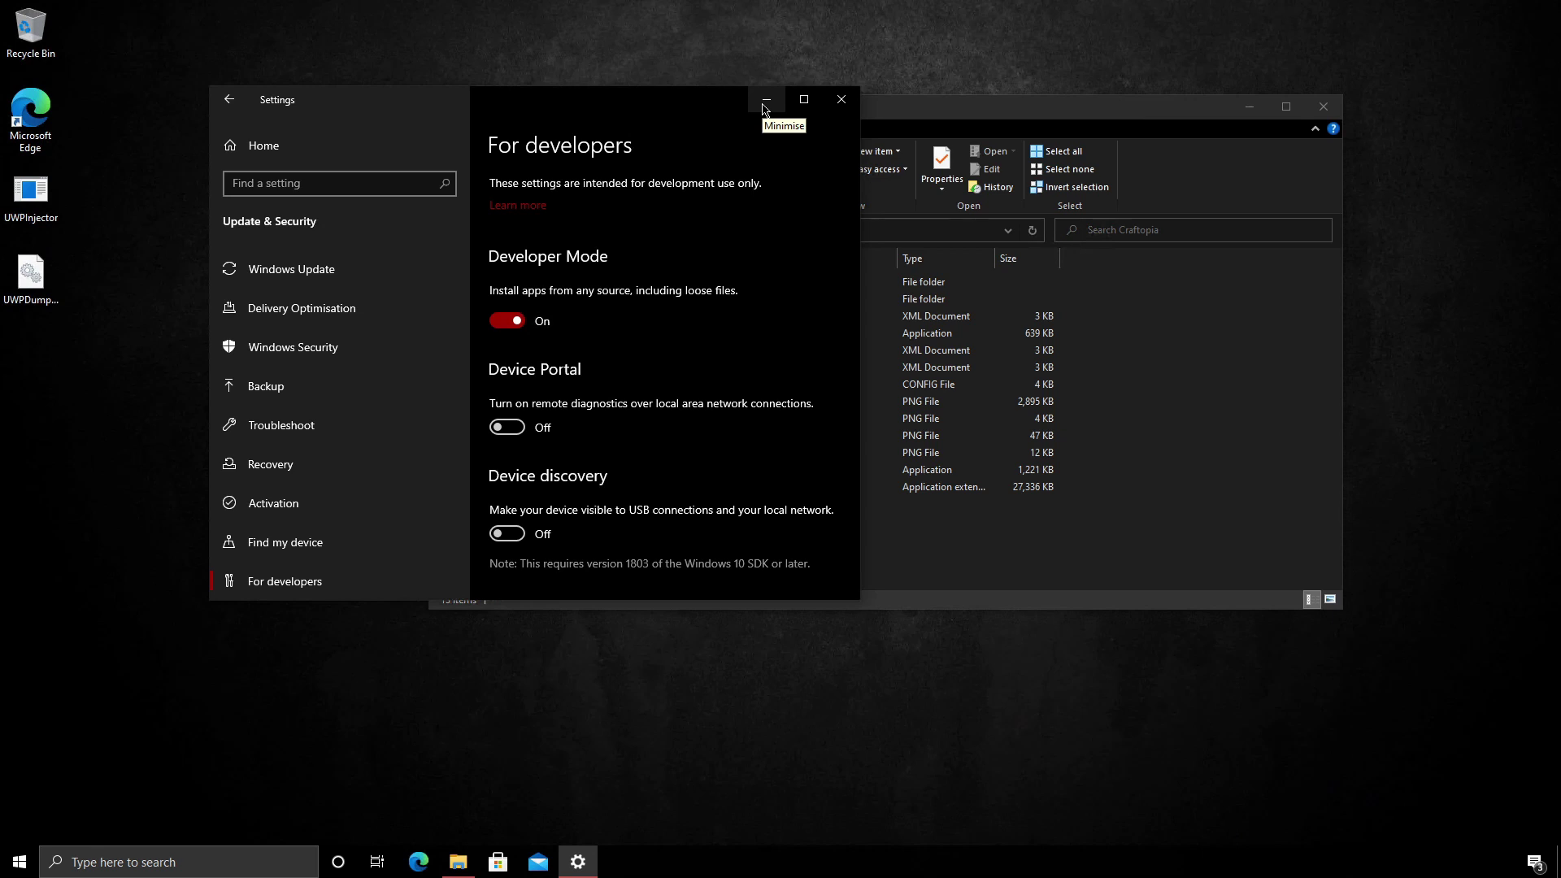
pyautogui.click(765, 102)
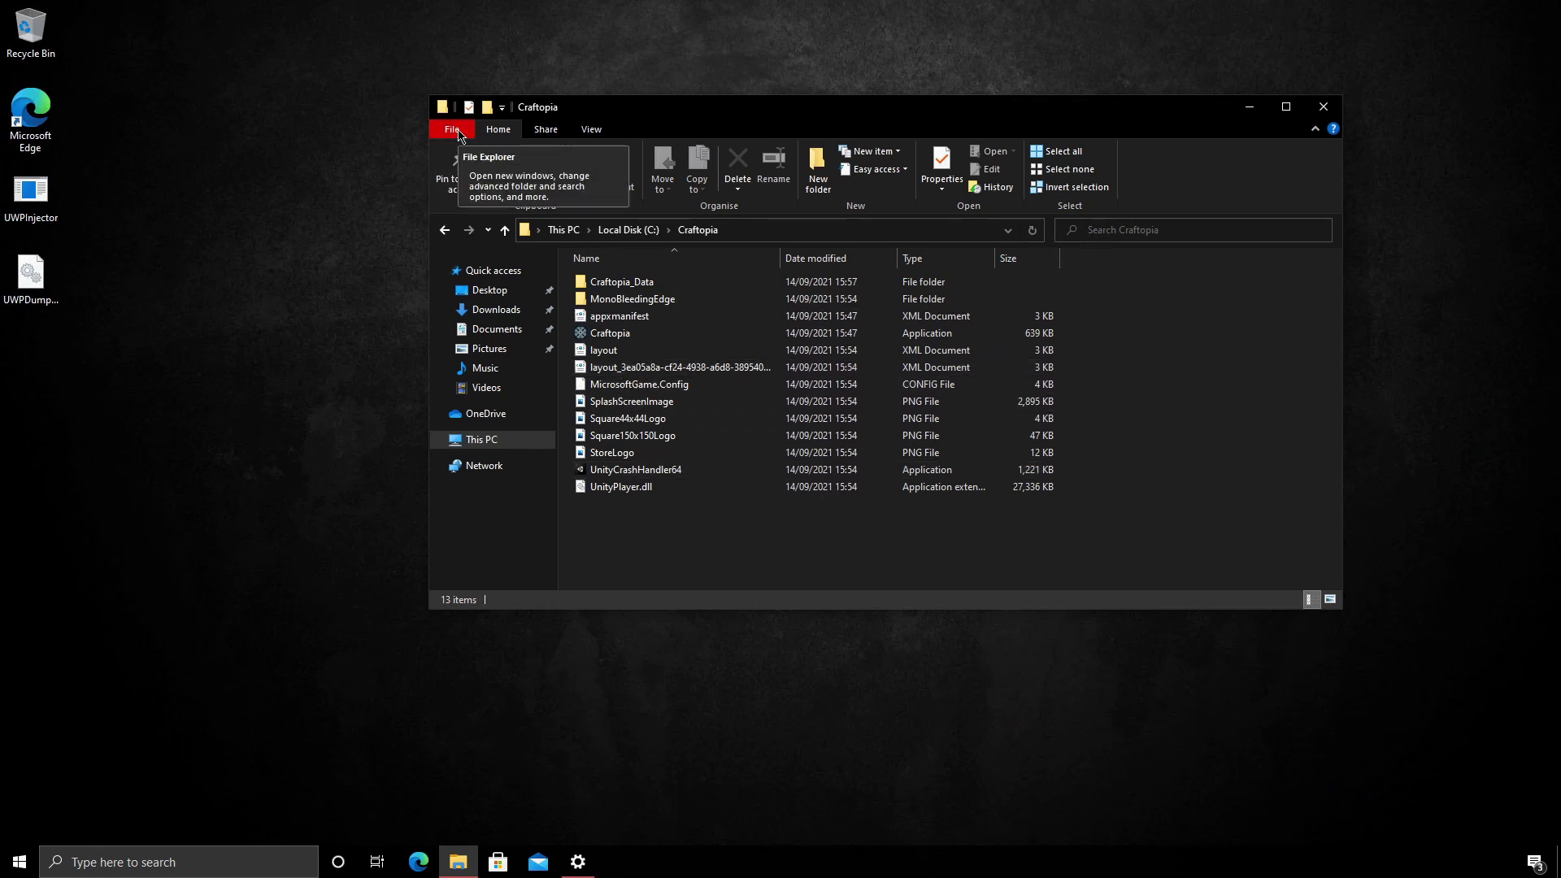
# Open Windows PowerShell as administrator in C:\Craftopia, accepting the UAC prompt
pyautogui.click(452, 130)
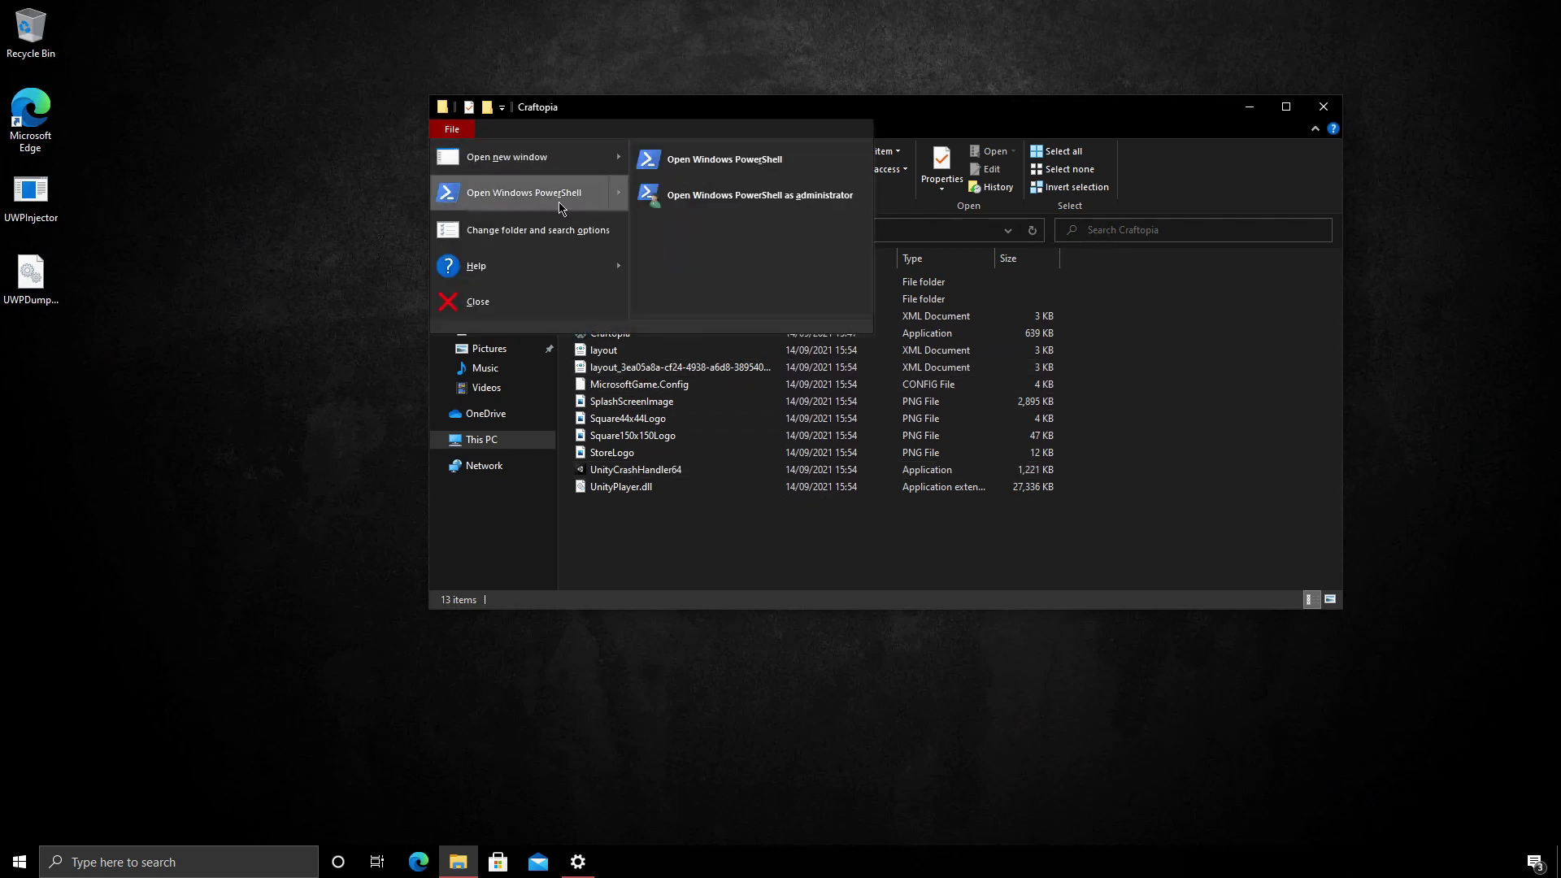
pyautogui.click(670, 199)
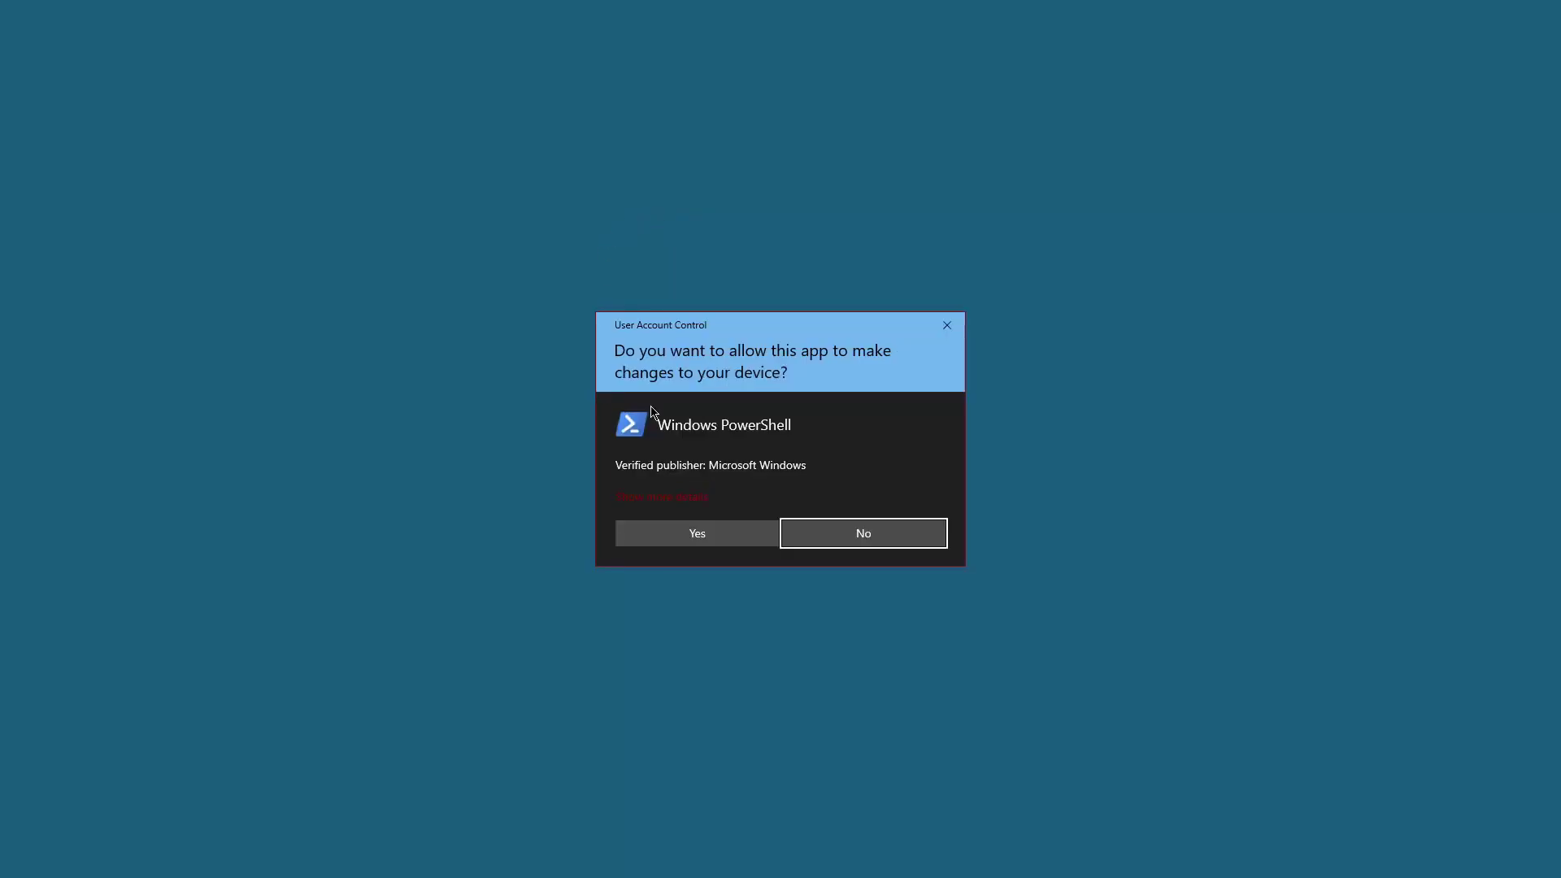
pyautogui.click(675, 537)
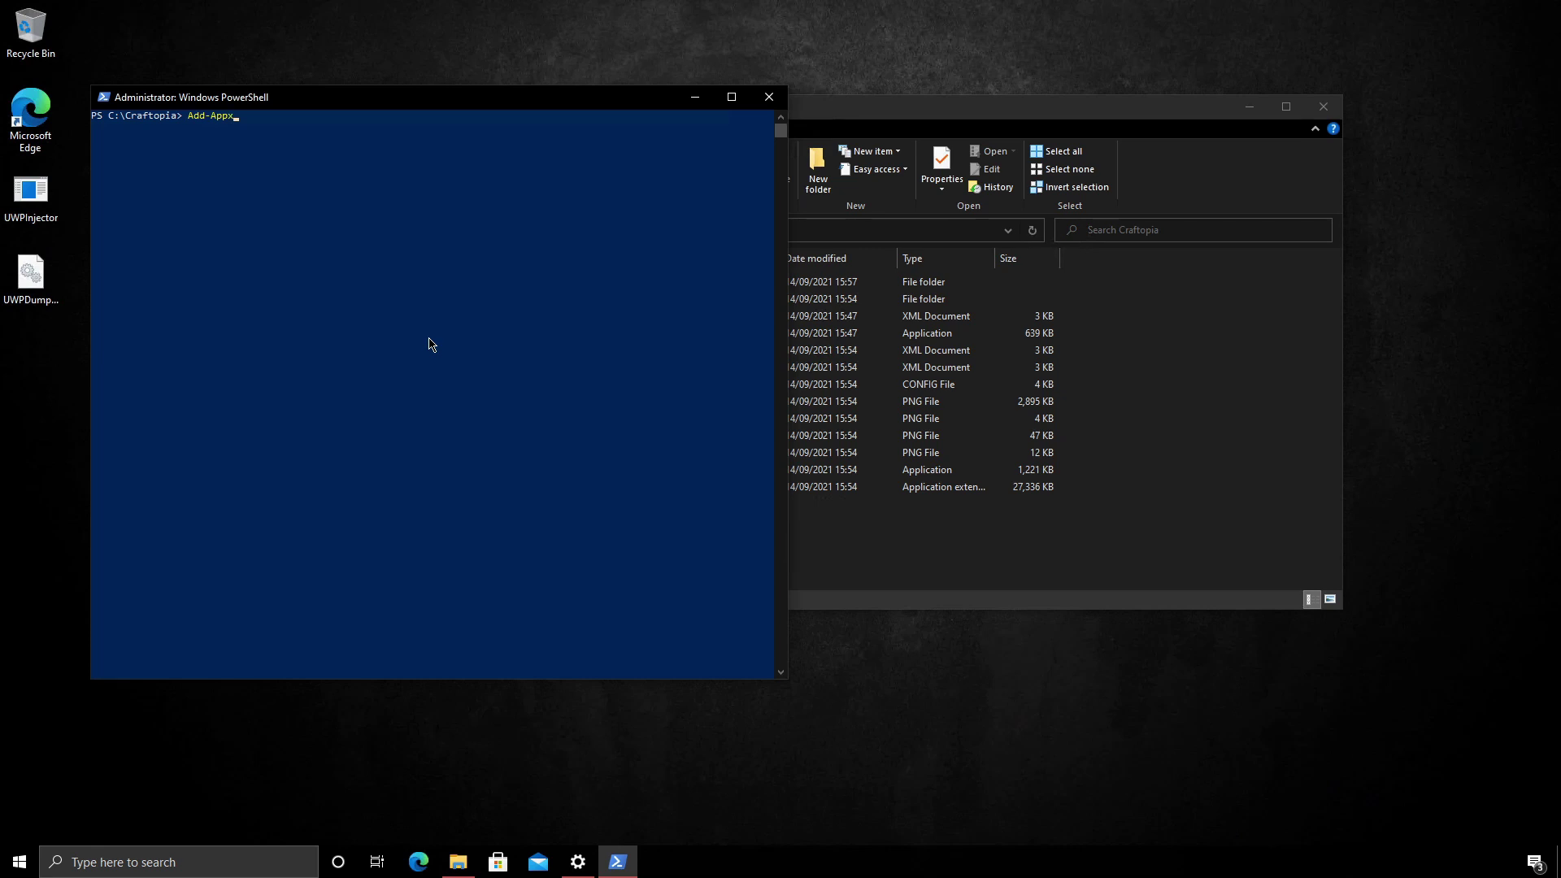
# Run Add-AppxPackage -Register .\appxmanifest.xml to register the dumped game
pyautogui.press('Tab')
pyautogui.write('-Register .\\appxmanifest.xml')
pyautogui.press('Return')
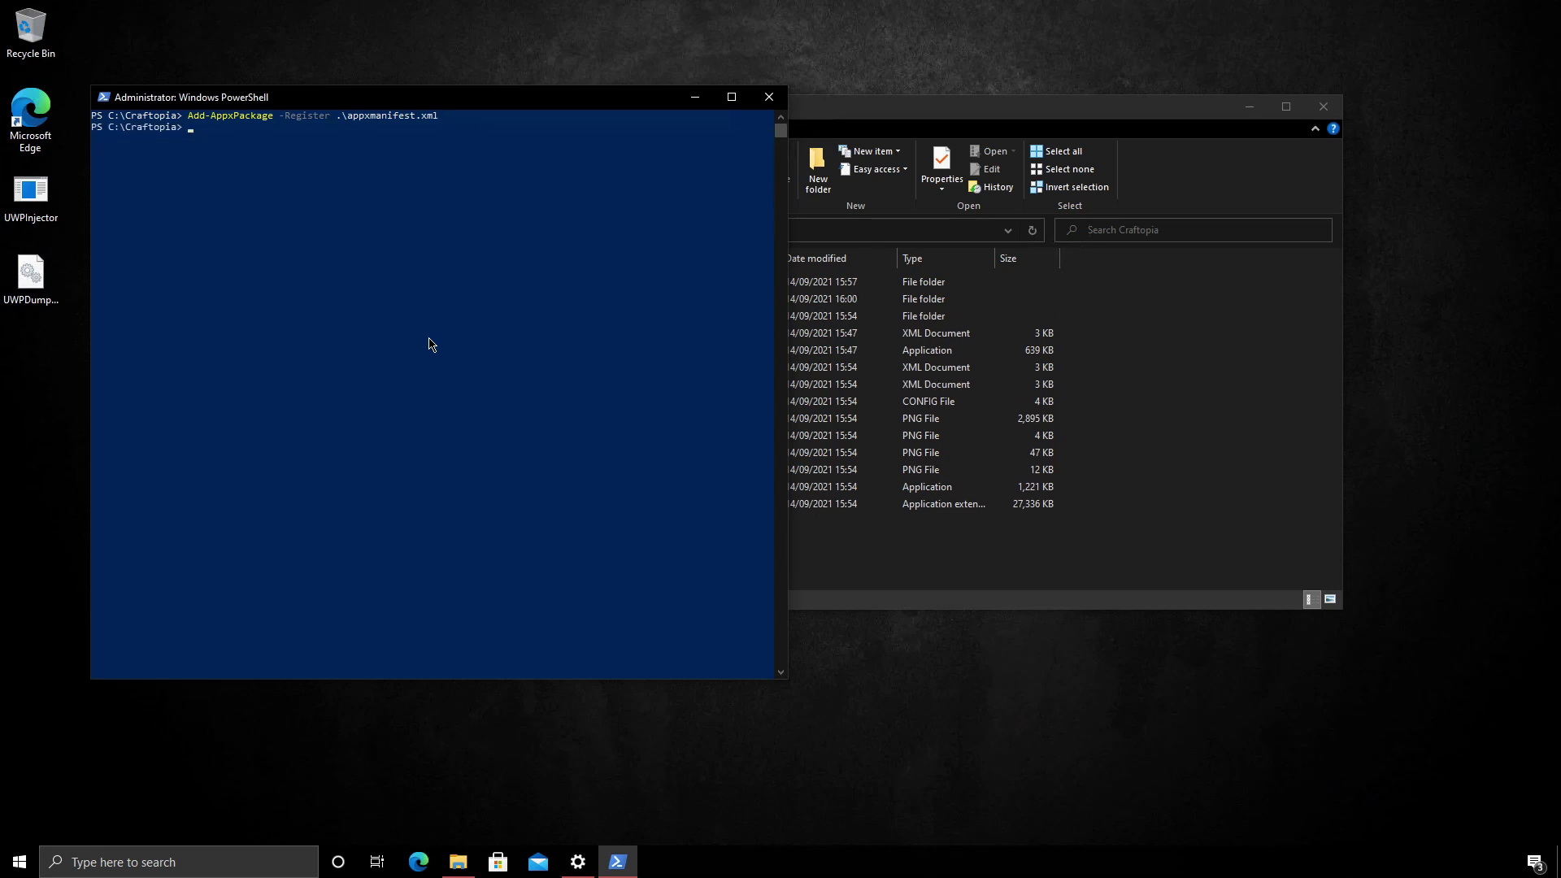
# Confirm a 'cr' Windows search shows Craftopia as best match, then dismiss search
pyautogui.click(819, 571)
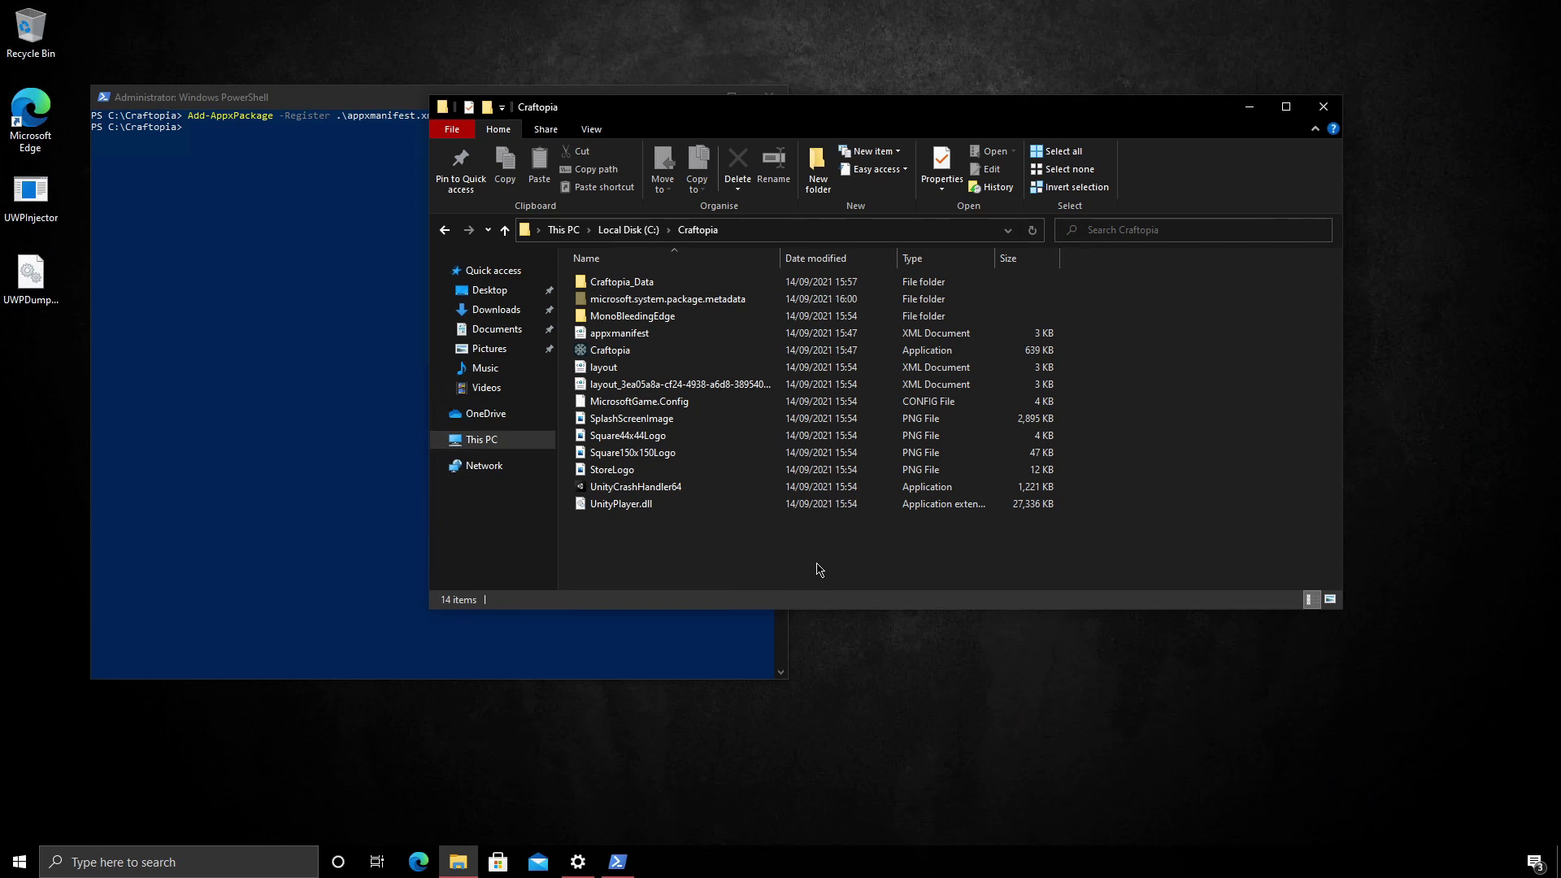
pyautogui.press('super')
pyautogui.write('cr')
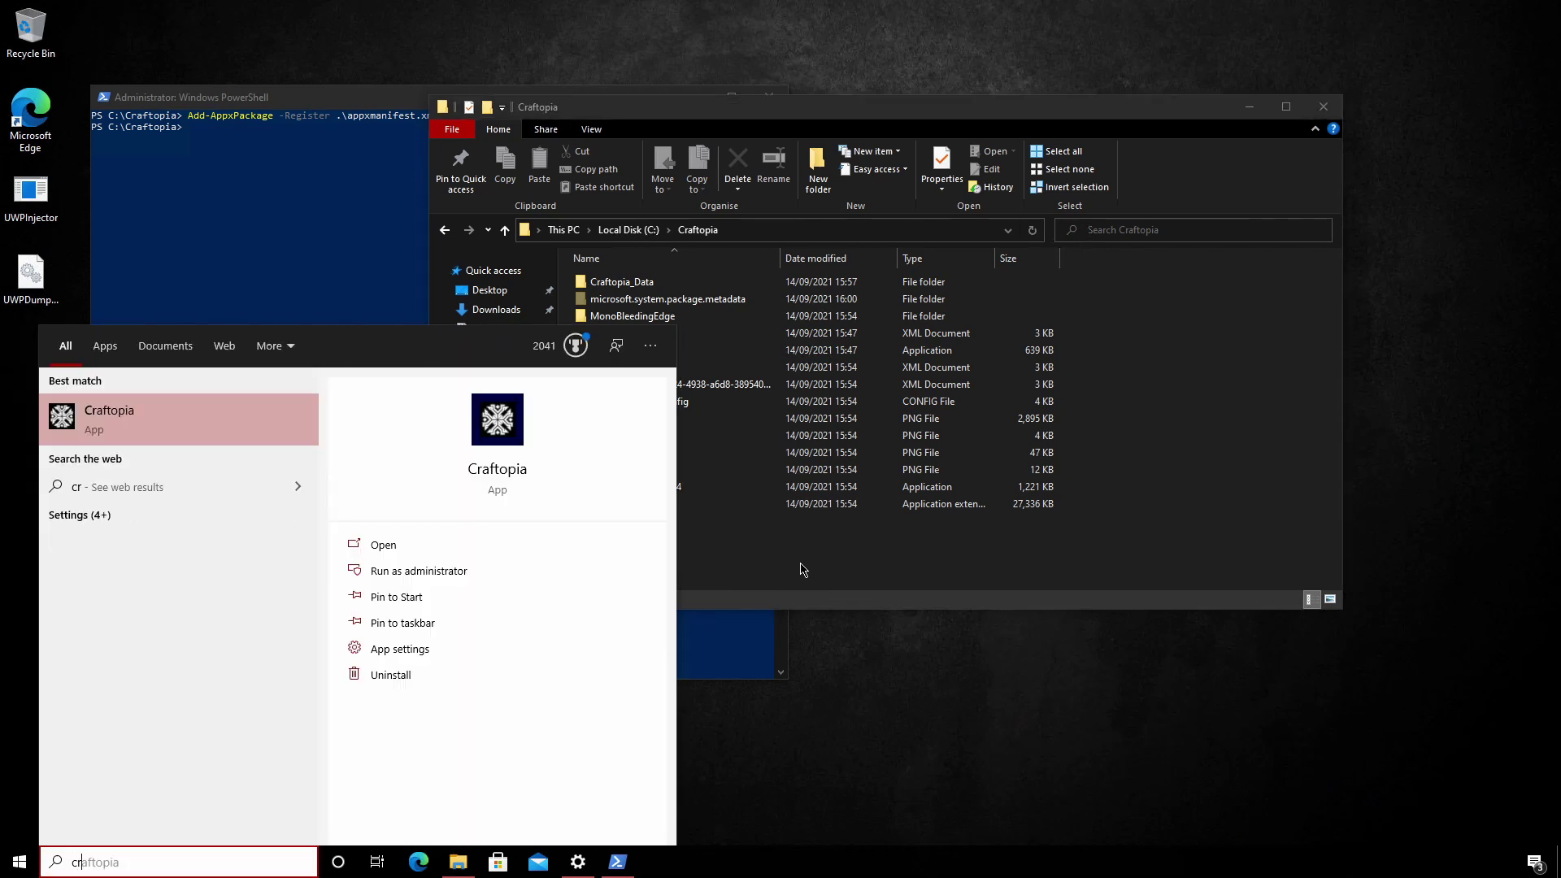
pyautogui.click(755, 558)
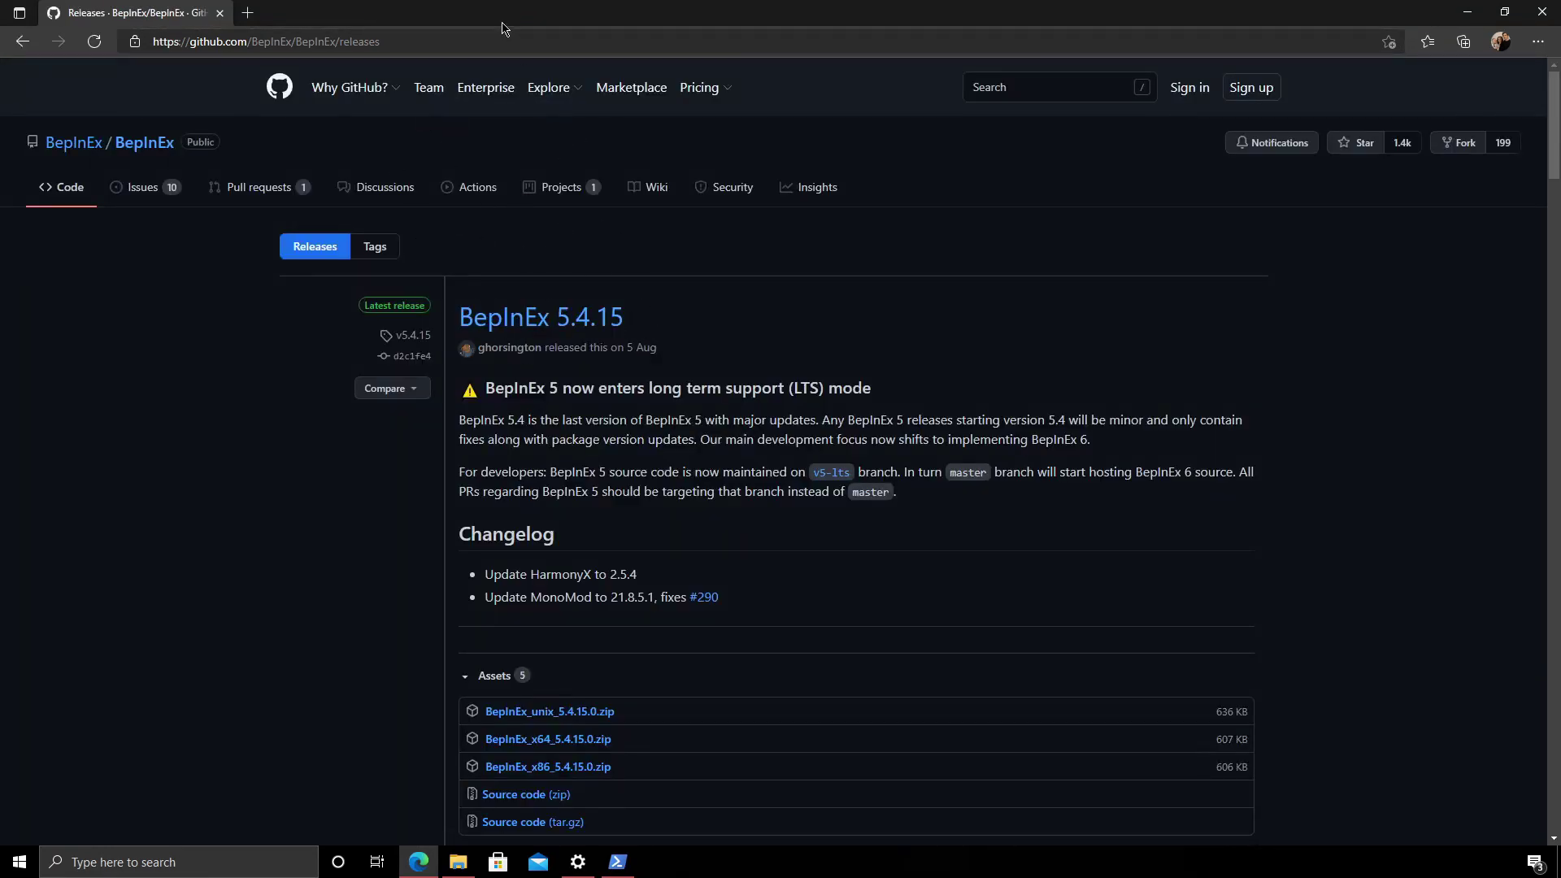
# Download BepInEx_x64_5.4.15.0.zip from the release's Assets list
pyautogui.scroll(-1, 568, 209)
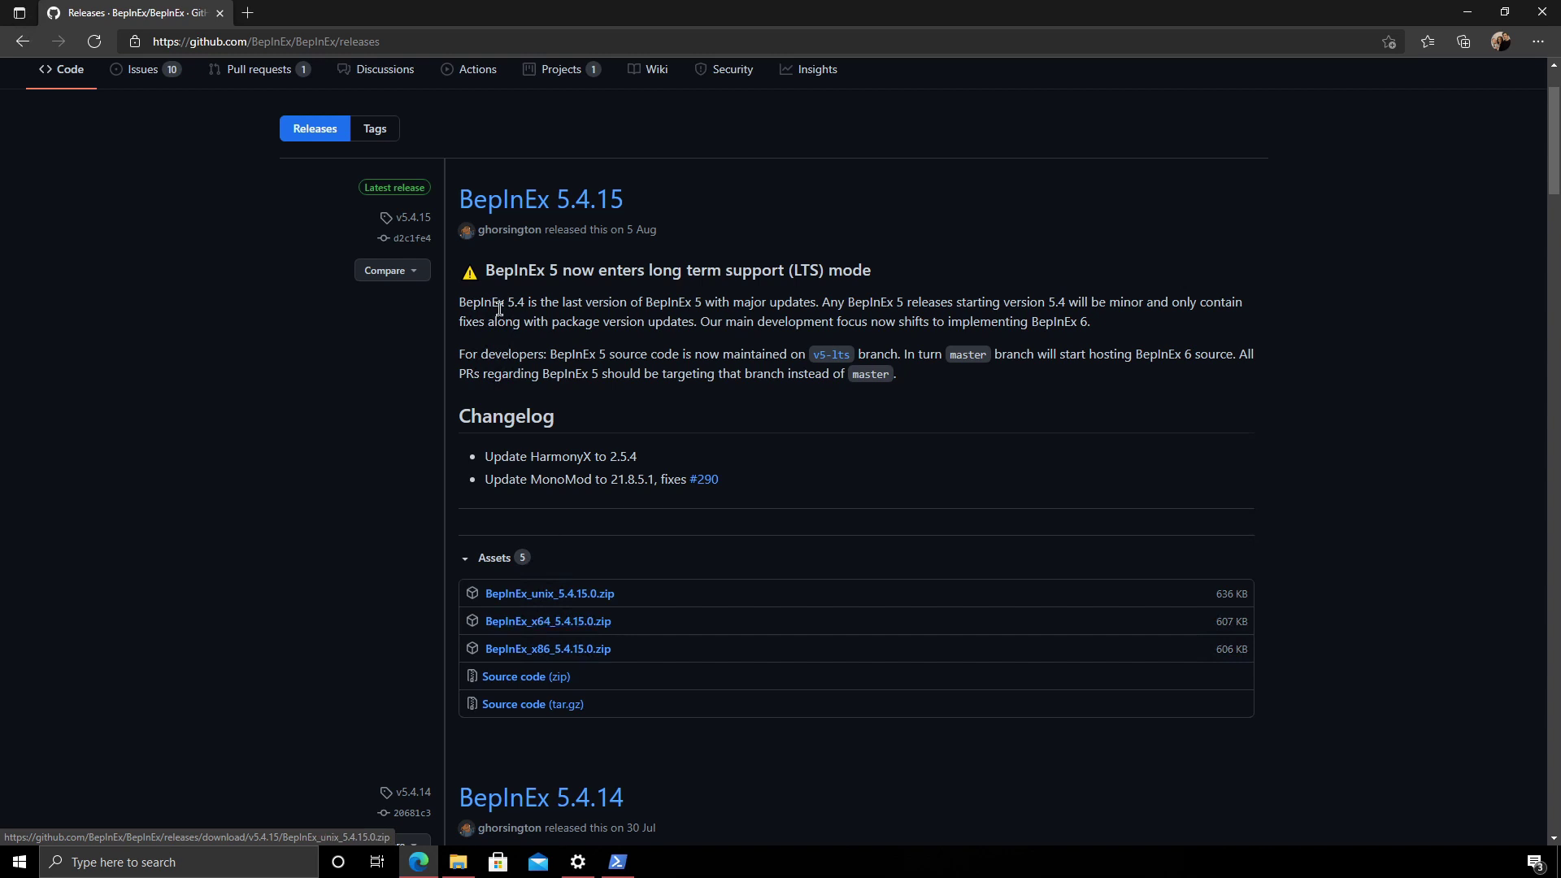
pyautogui.click(583, 626)
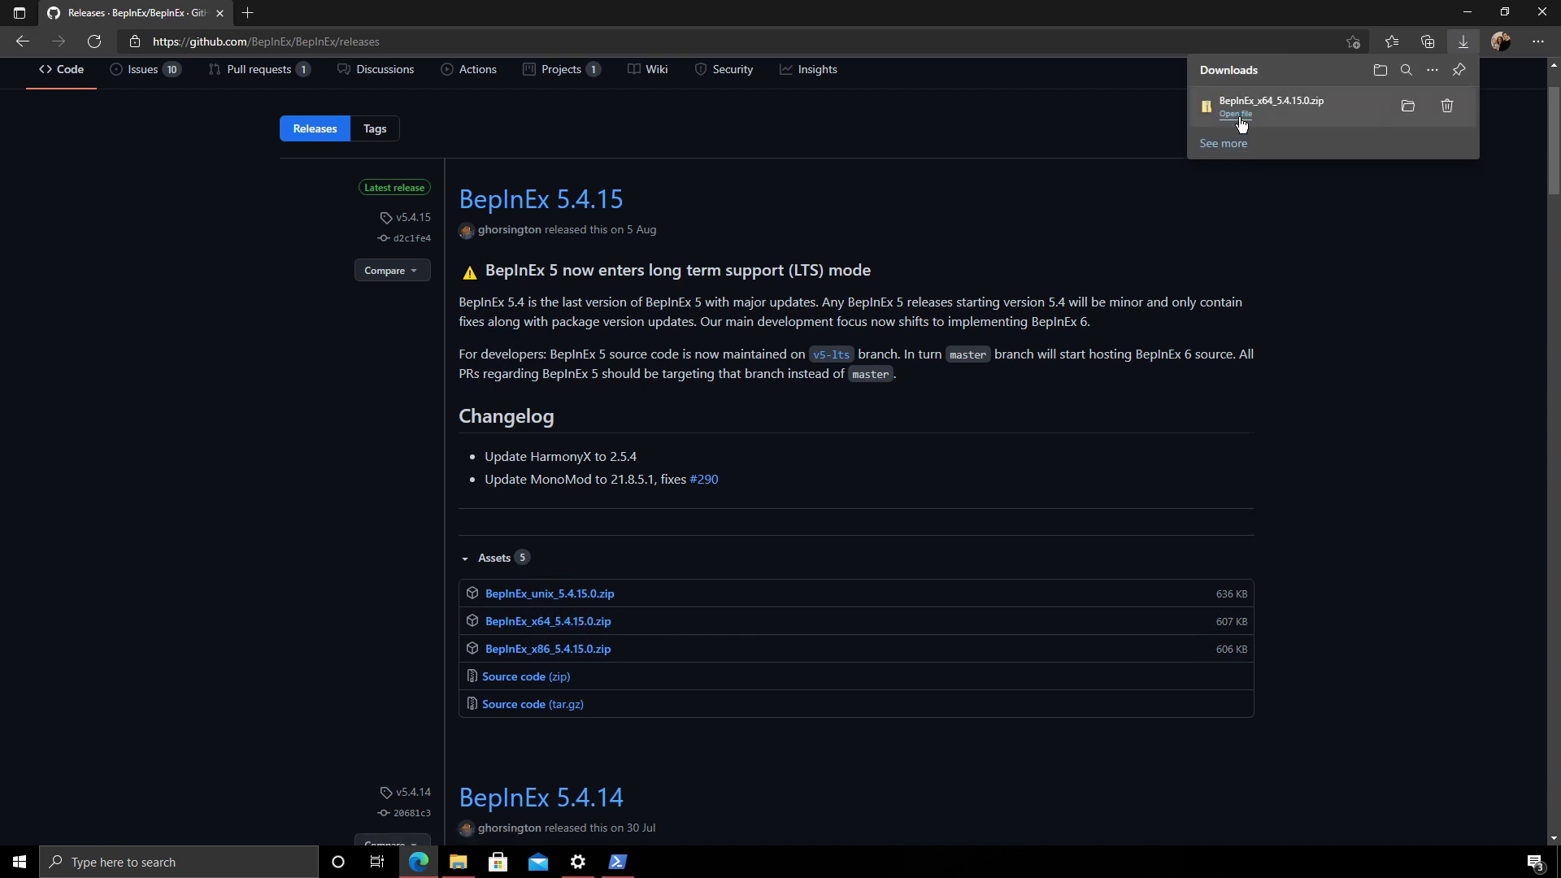
# Open the downloaded BepInEx_x64_5.4.15.0 zip and extract it to the suggested location
pyautogui.click(1236, 113)
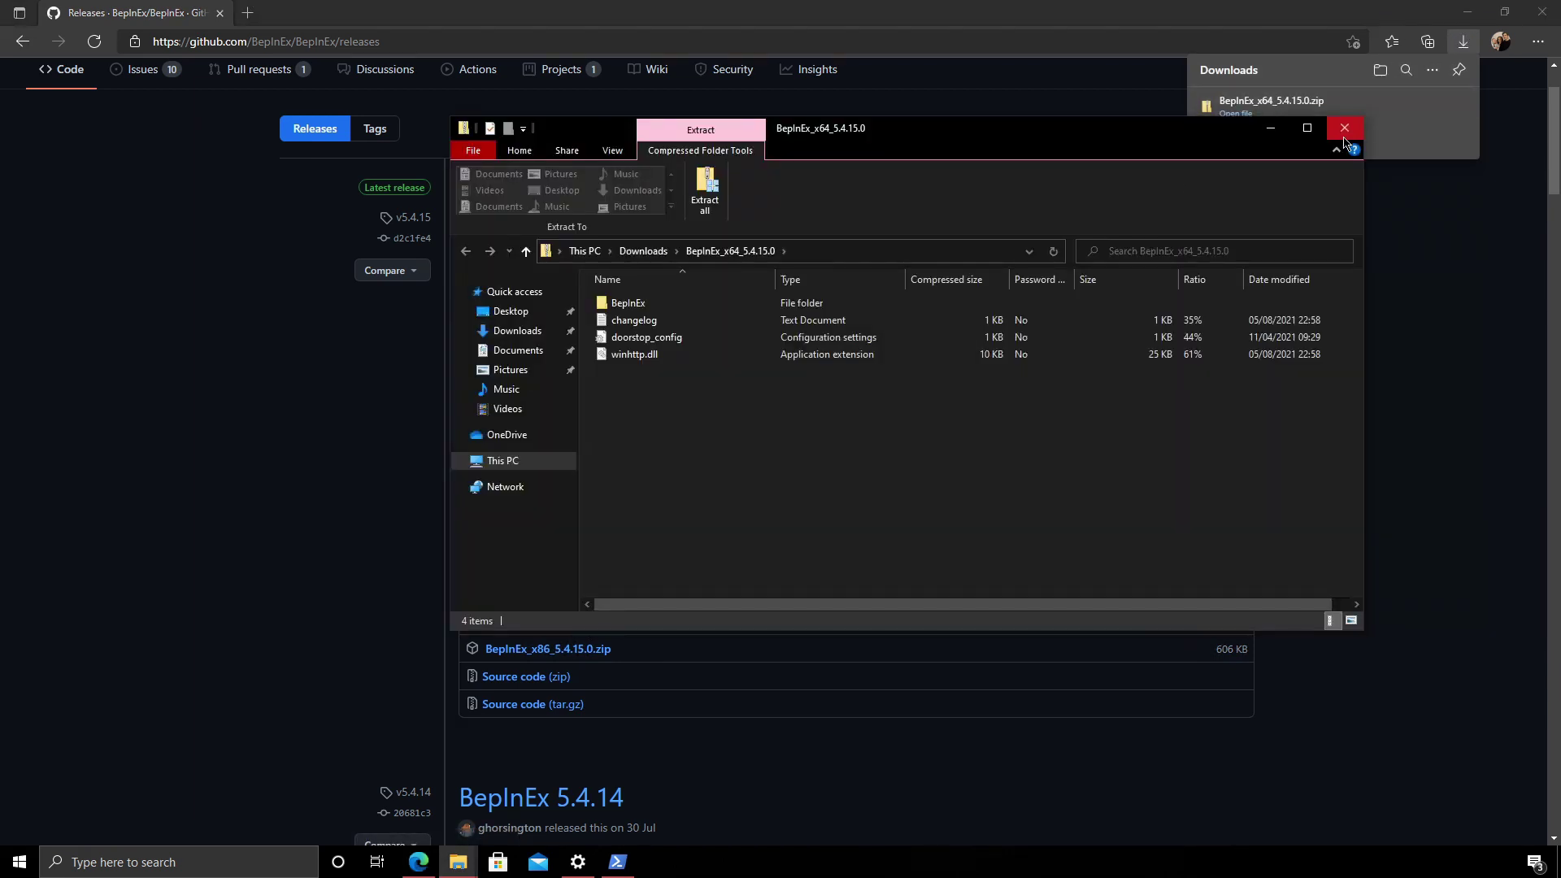
pyautogui.click(1539, 11)
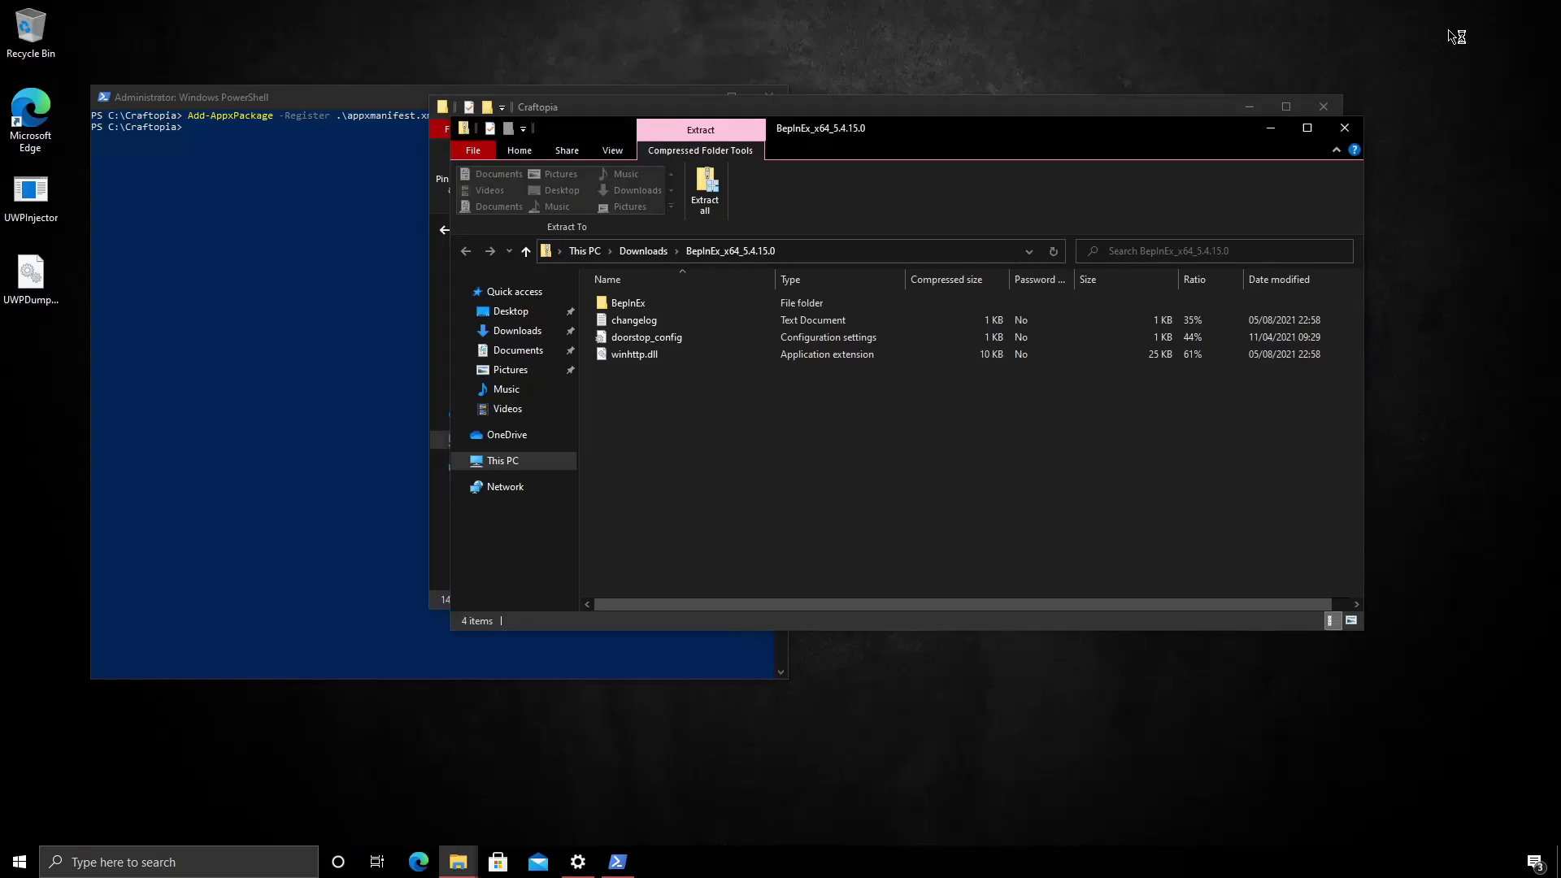
pyautogui.moveTo(986, 136); pyautogui.dragTo(1033, 318)
pyautogui.click(841, 128)
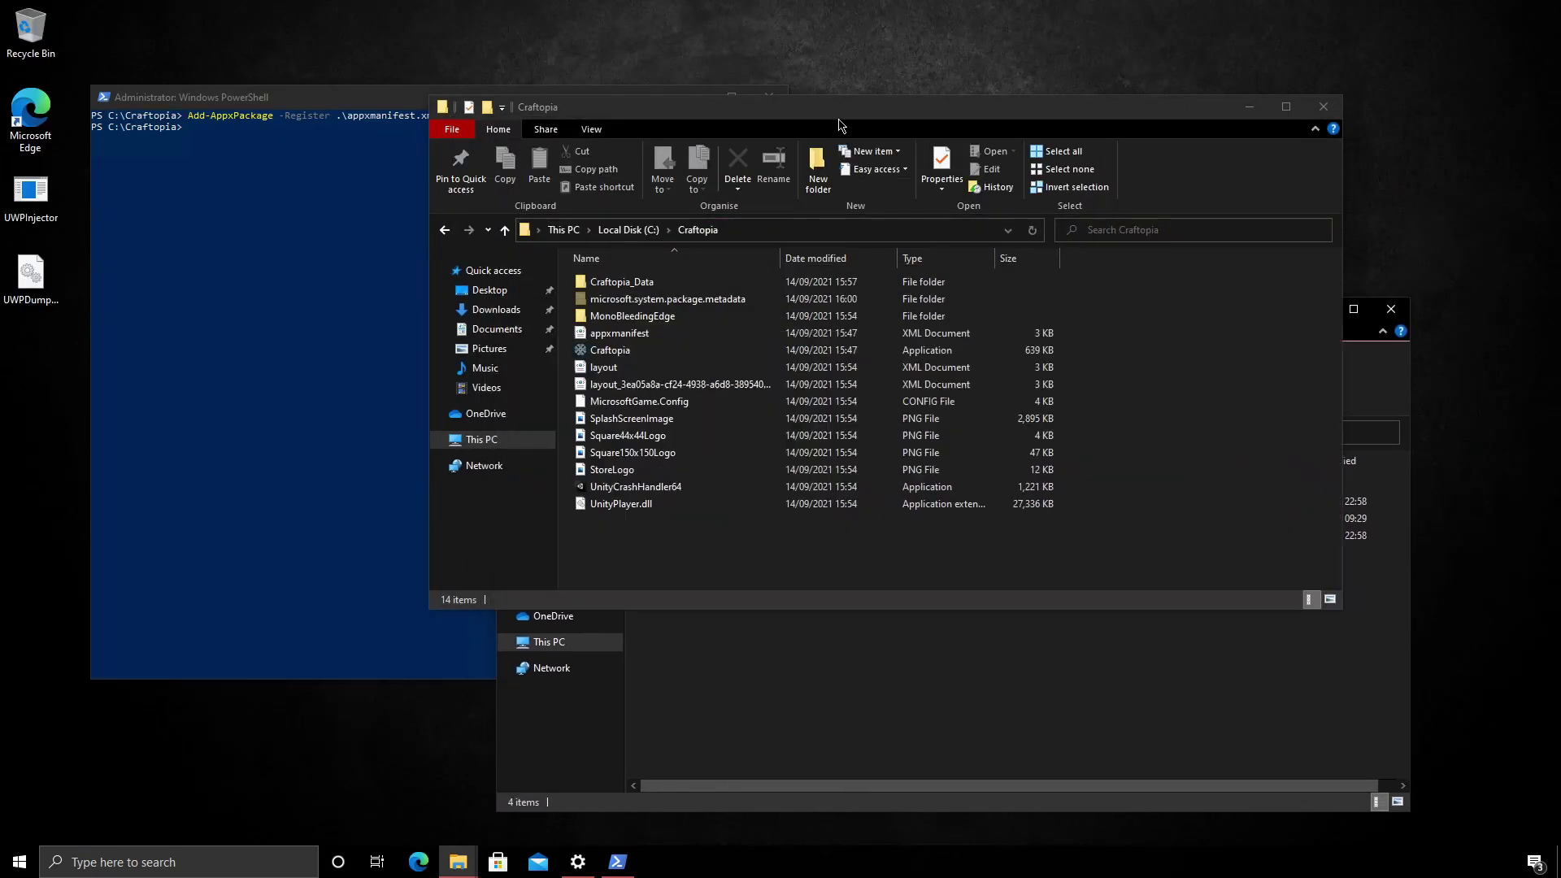
pyautogui.click(391, 118)
pyautogui.click(899, 661)
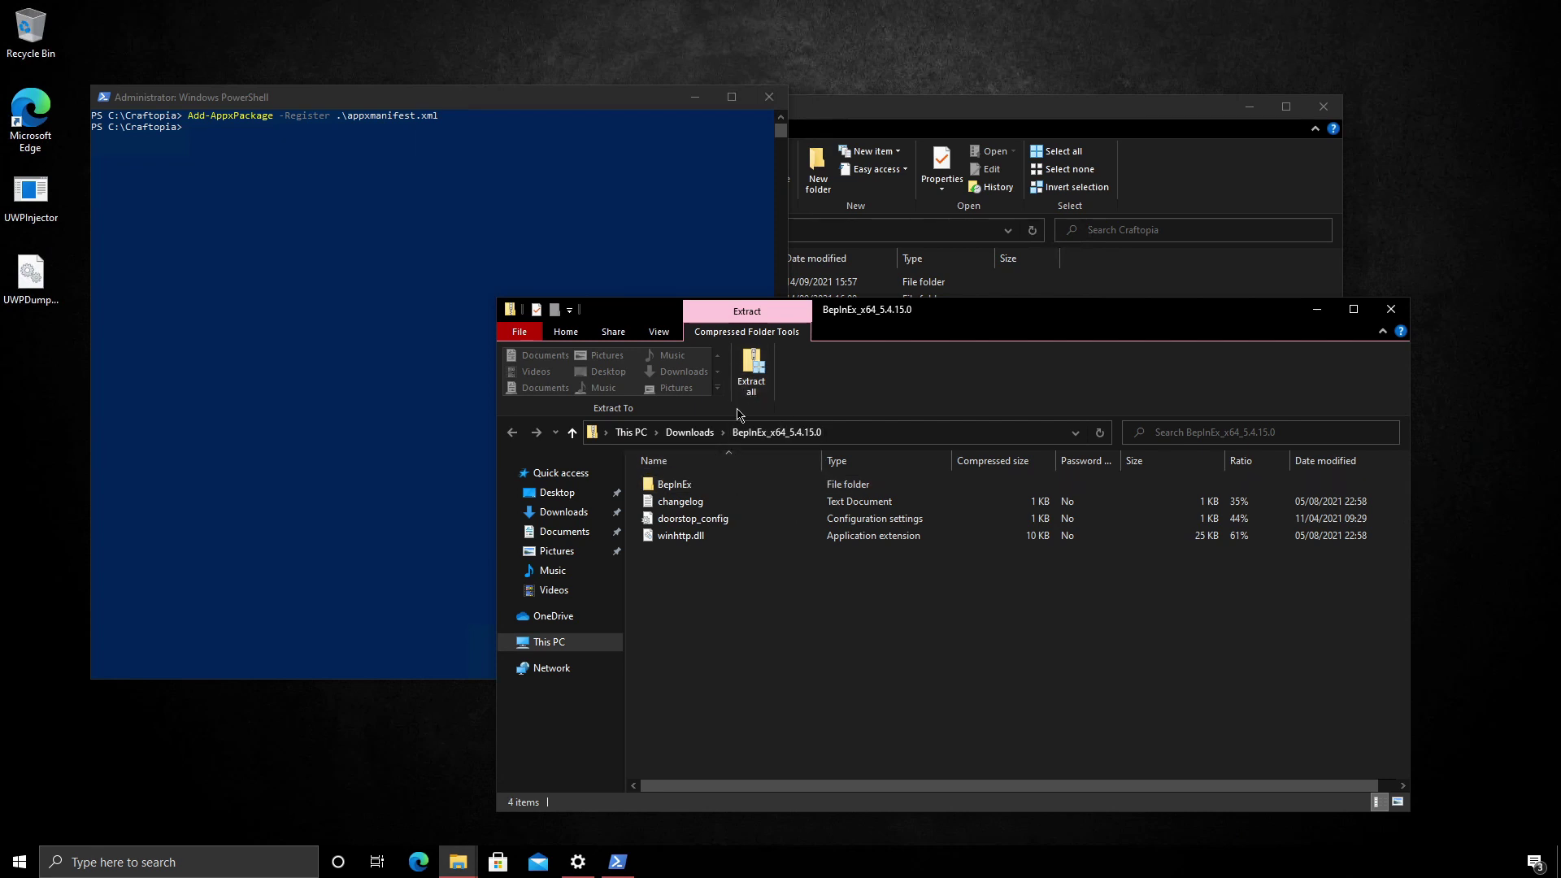
pyautogui.click(751, 372)
pyautogui.click(914, 598)
pyautogui.click(1392, 310)
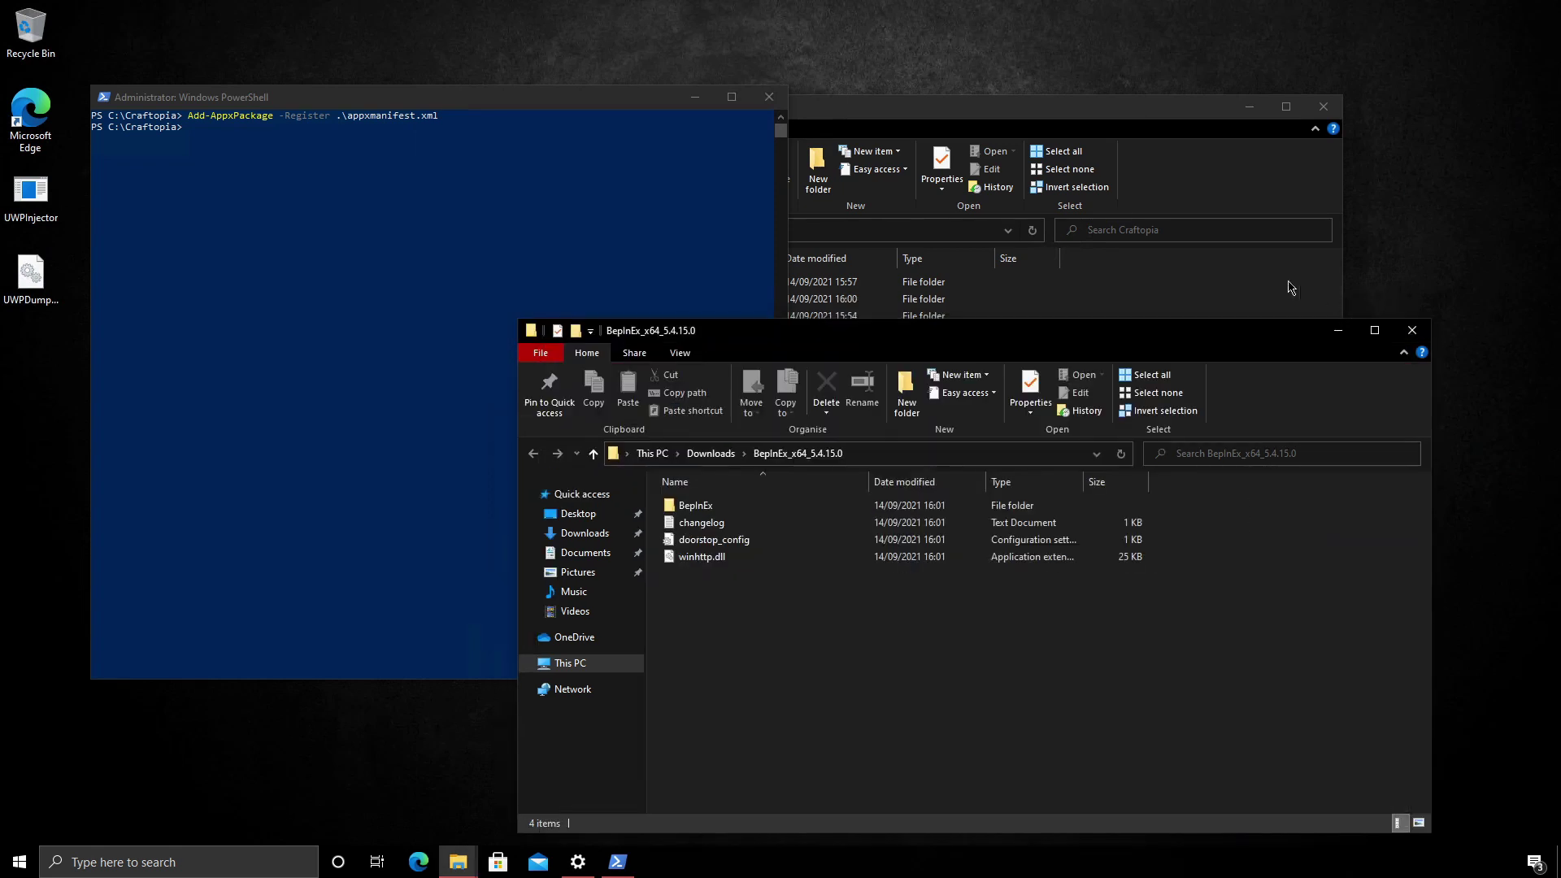
# Drag the BepInEx folder, doorstop_config and winhttp.dll into the C:\Craftopia window
pyautogui.moveTo(924, 111); pyautogui.dragTo(815, 75)
pyautogui.click(1041, 677)
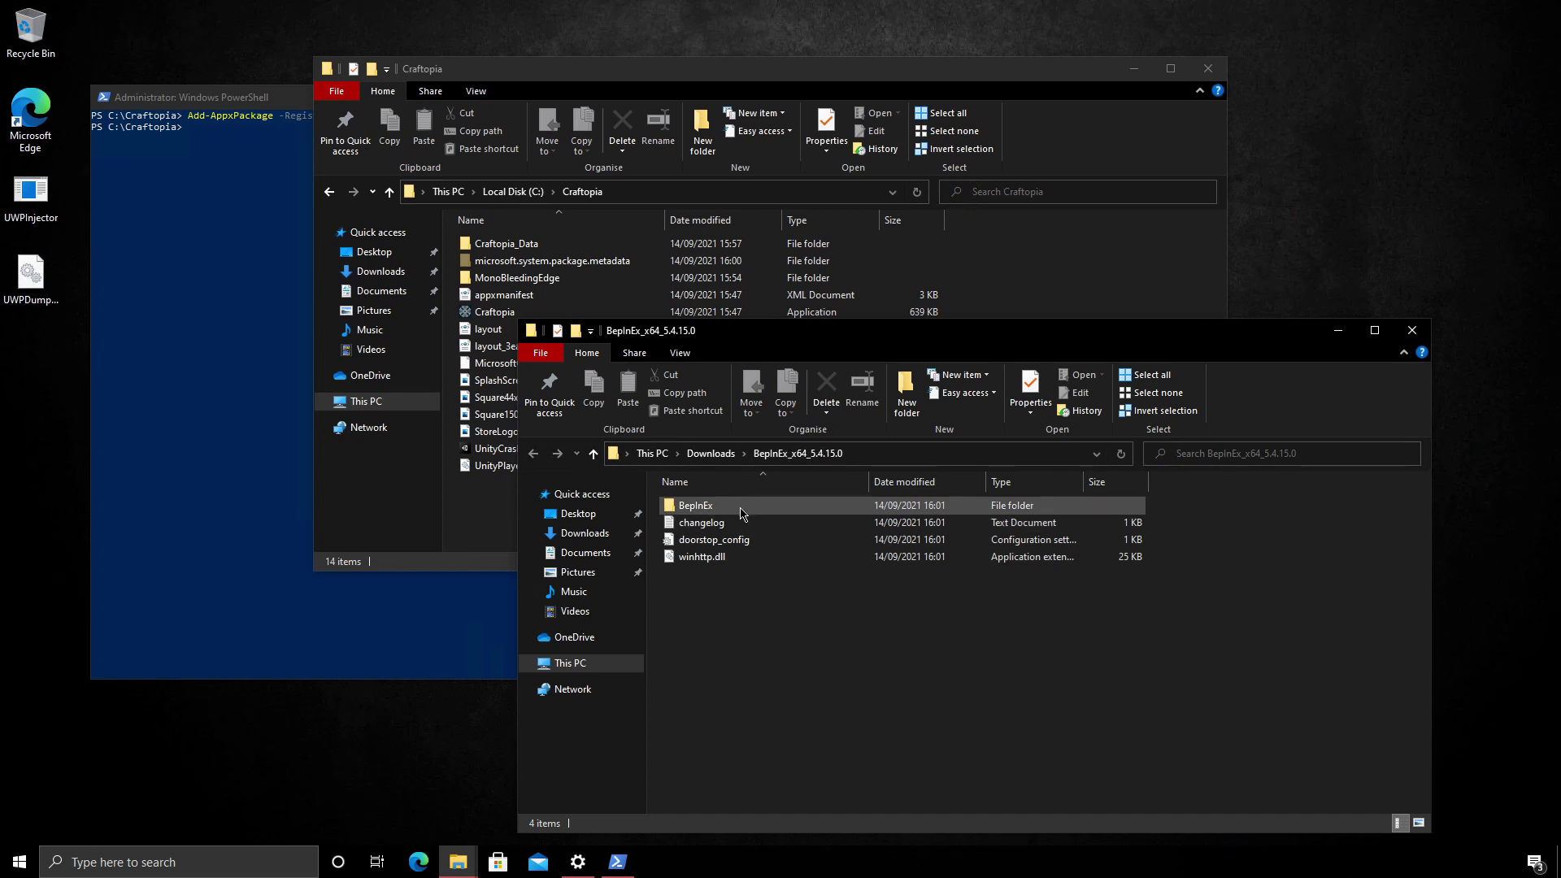
pyautogui.click(741, 507)
pyautogui.click(742, 541)
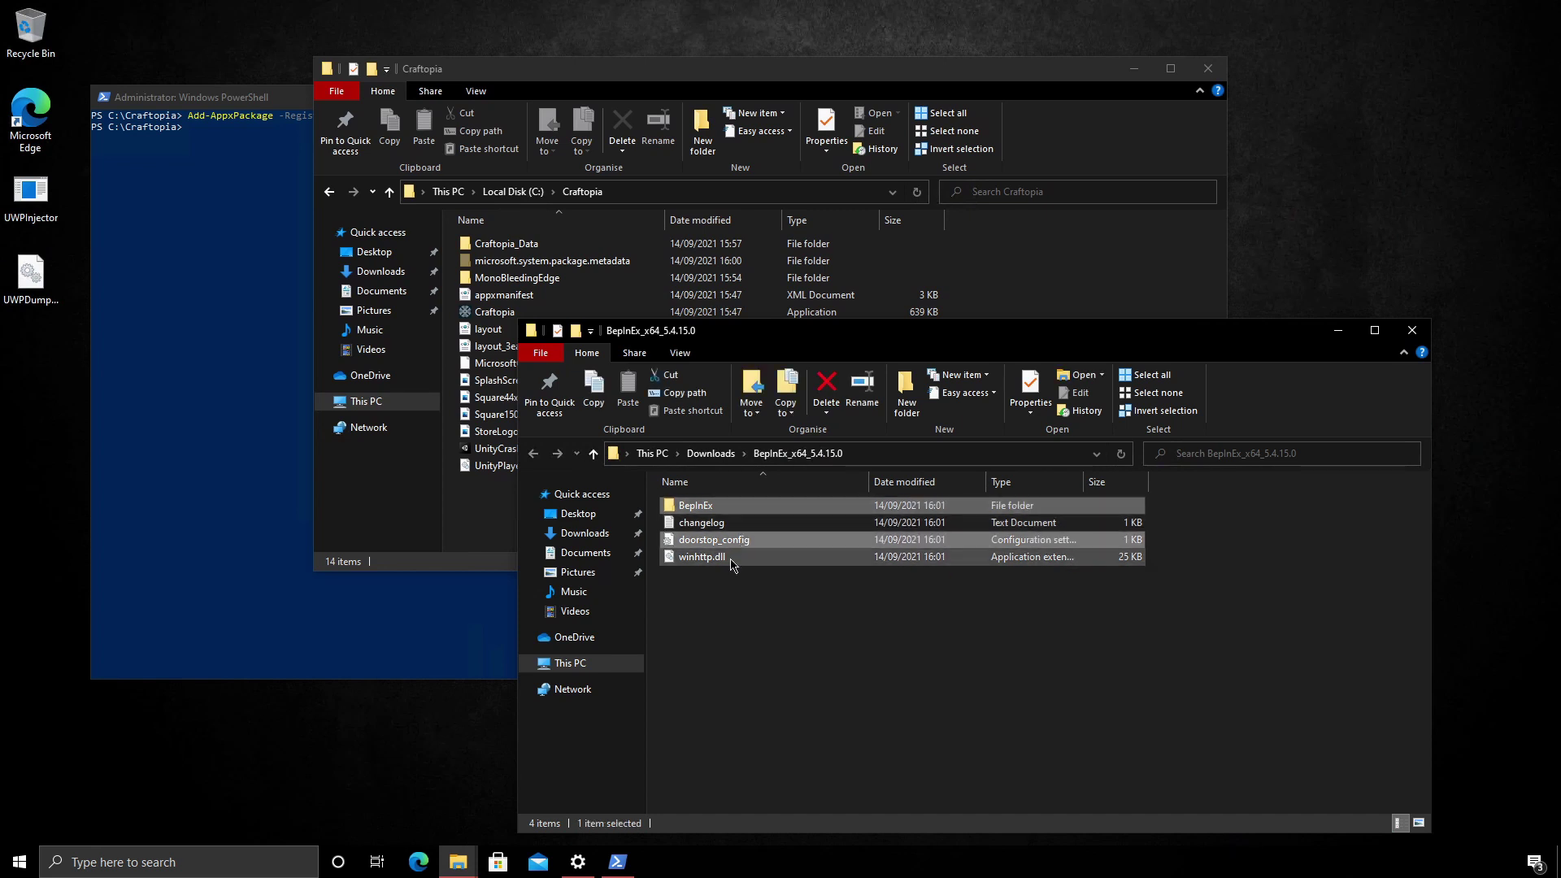
pyautogui.keyDown('shift'); pyautogui.click(734, 559); pyautogui.keyUp('shift')
pyautogui.keyDown('ctrl'); pyautogui.click(716, 509); pyautogui.keyUp('ctrl')
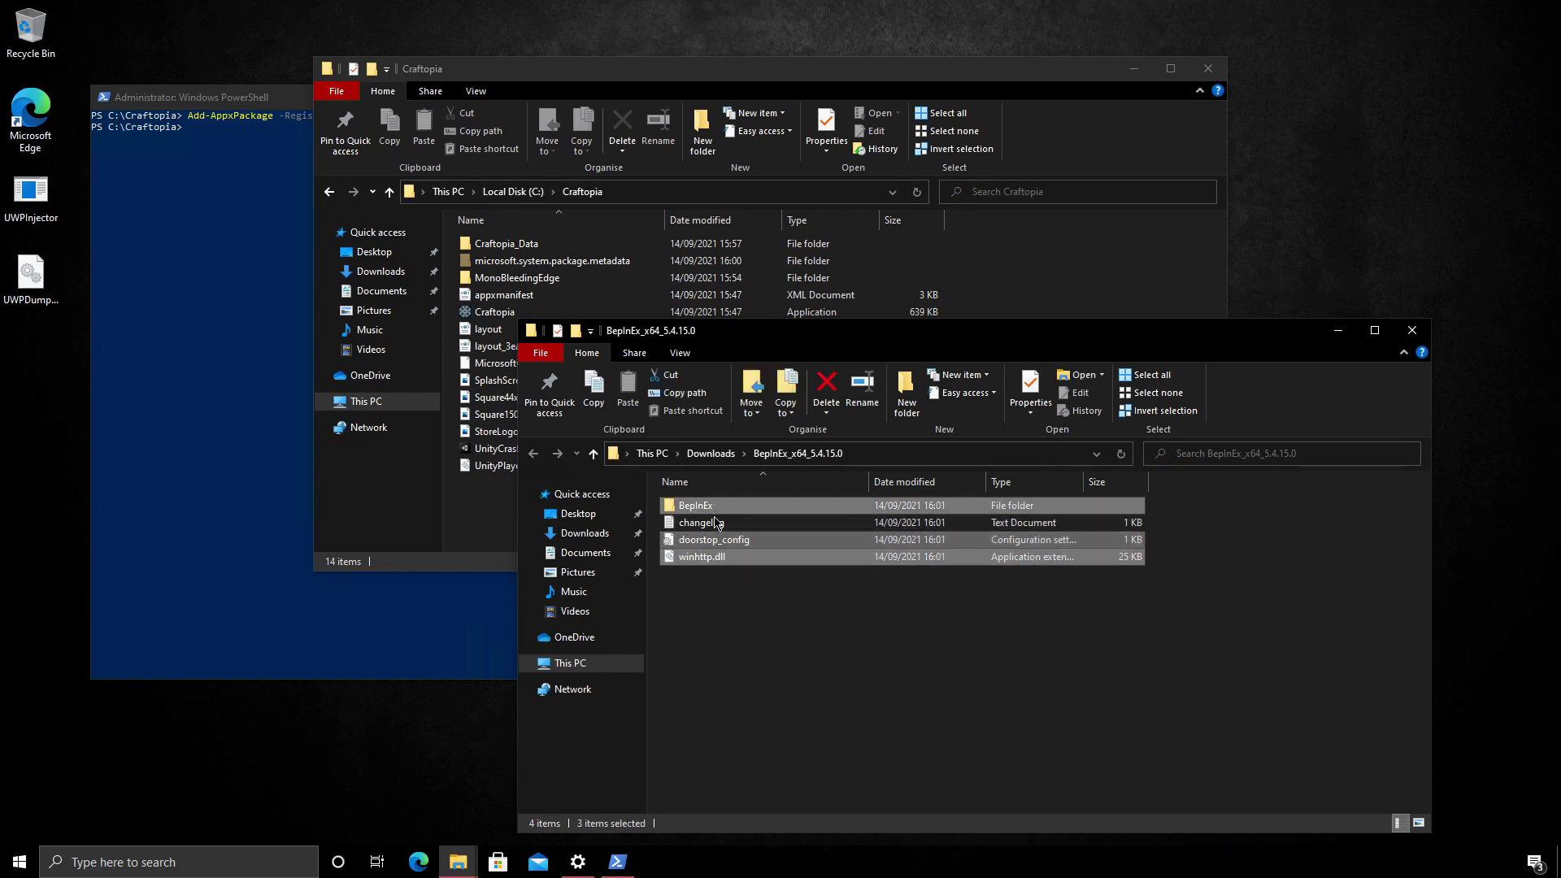
pyautogui.moveTo(717, 543); pyautogui.dragTo(495, 522)
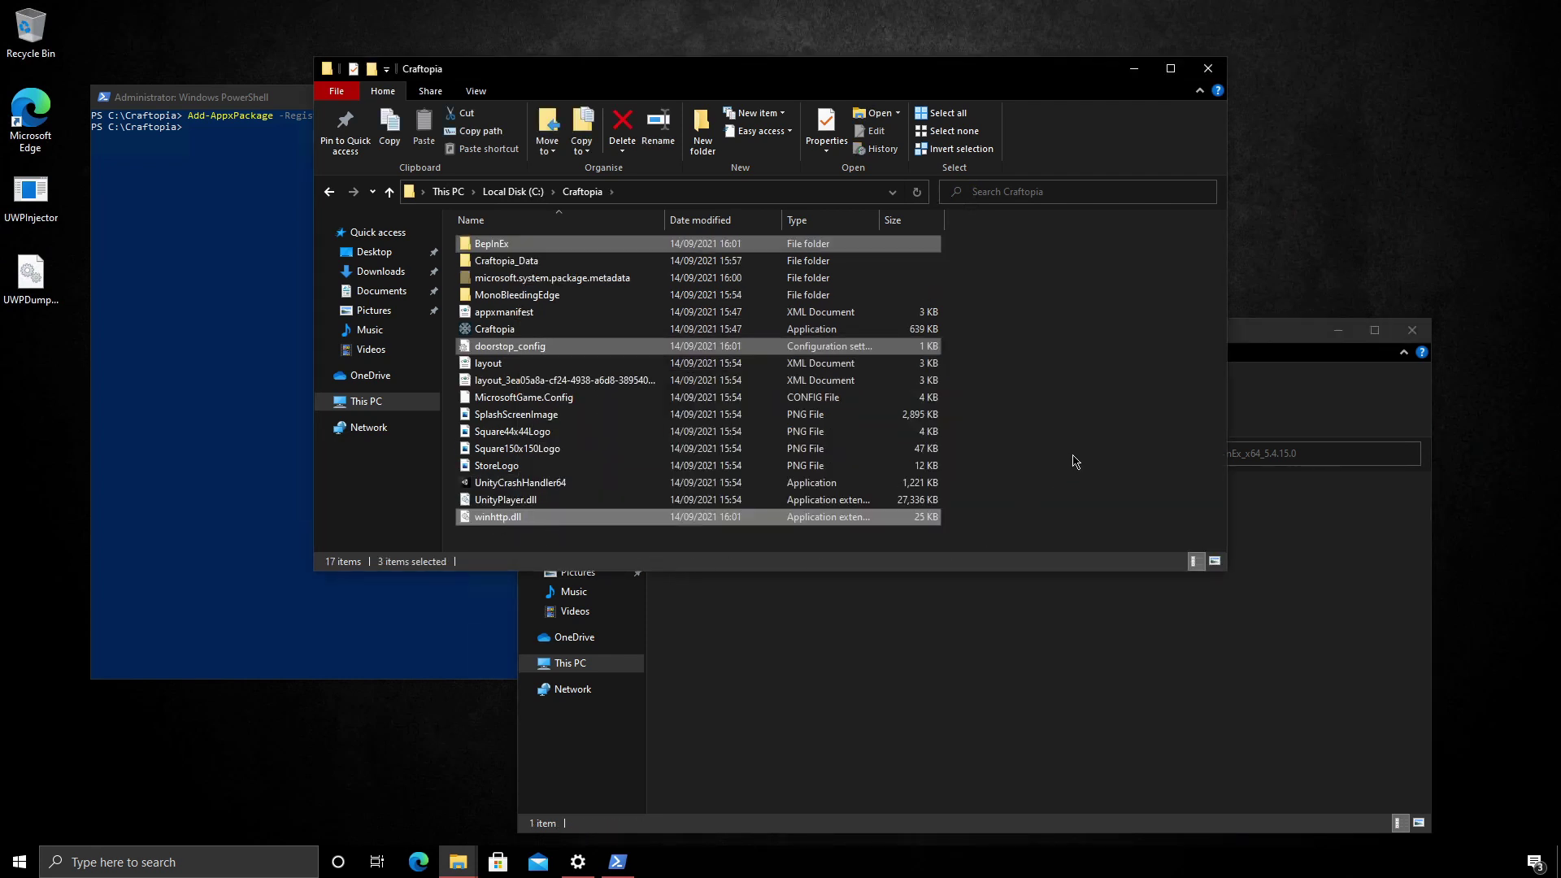
# Inspect the BepInEx\core folder's files, then return to C:\Craftopia
pyautogui.click(1090, 432)
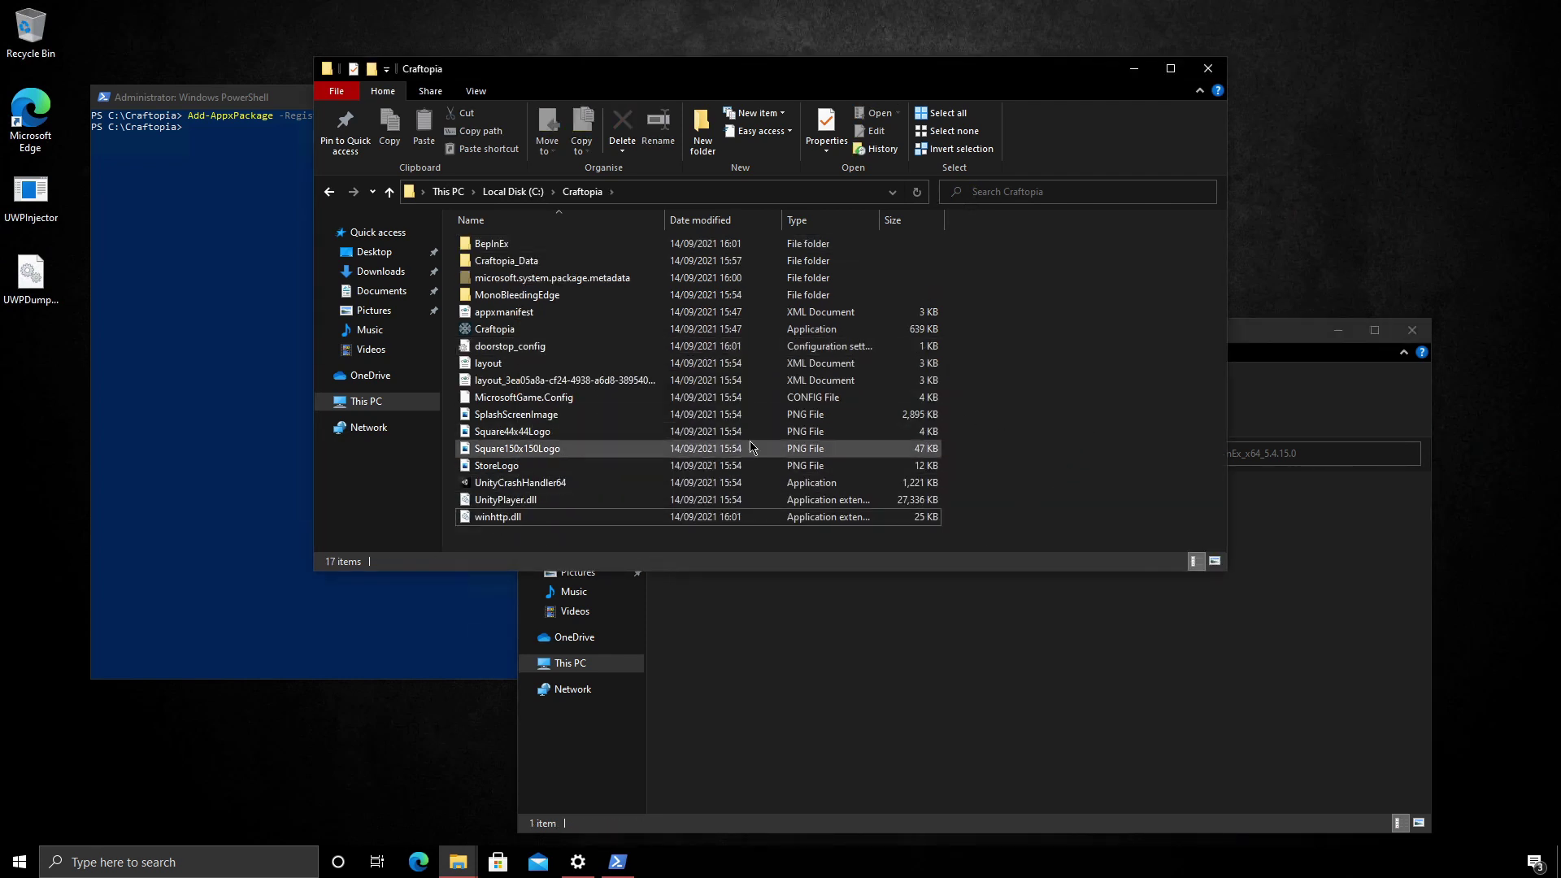
pyautogui.doubleClick(526, 245)
pyautogui.doubleClick(525, 245)
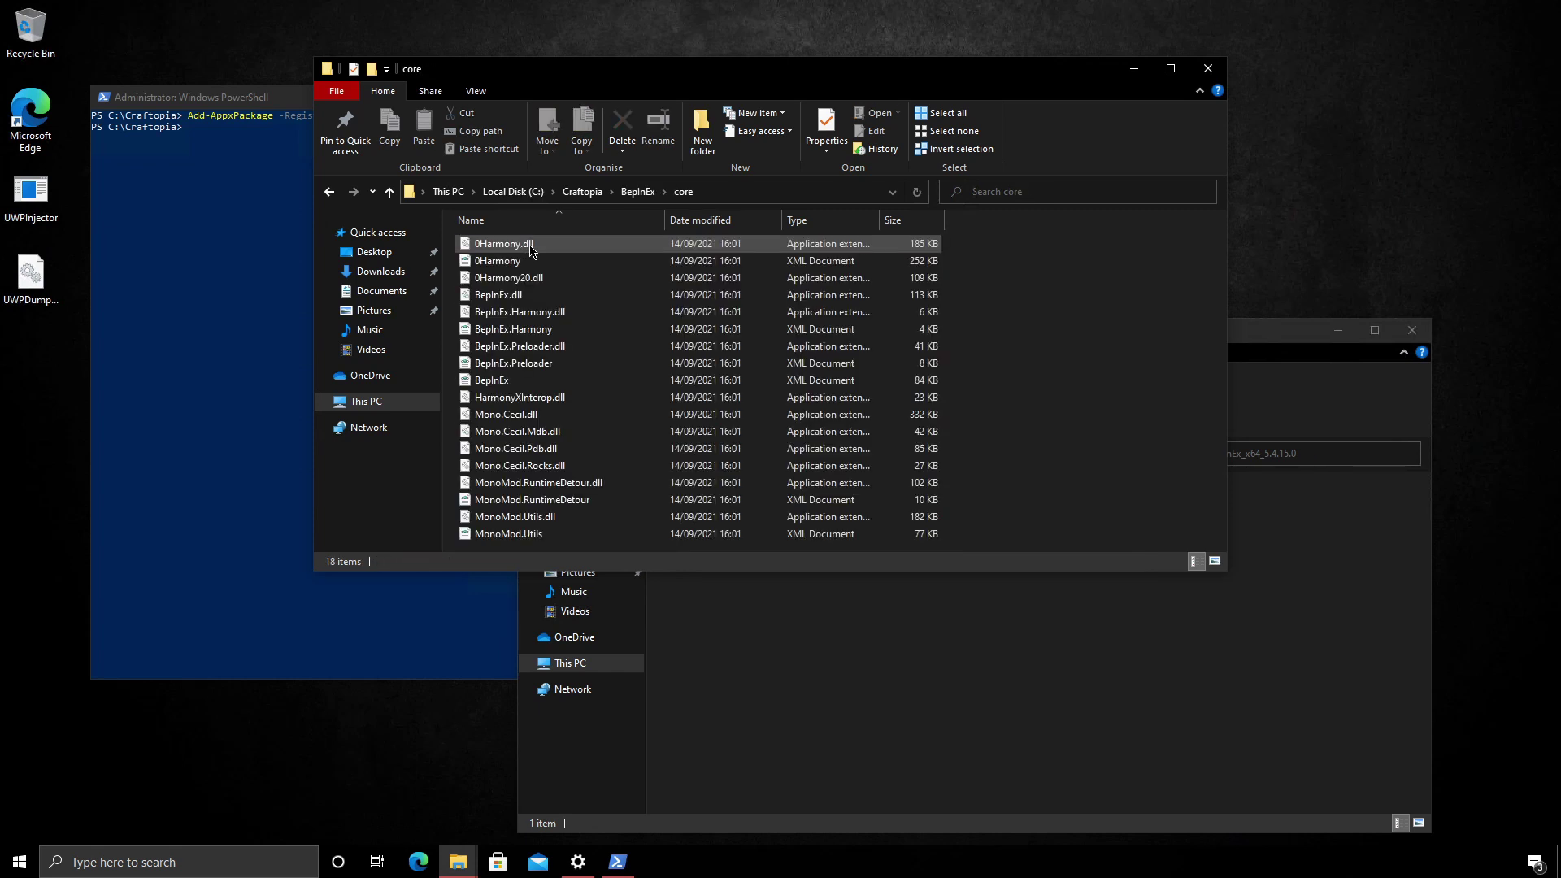
pyautogui.click(637, 192)
pyautogui.click(581, 192)
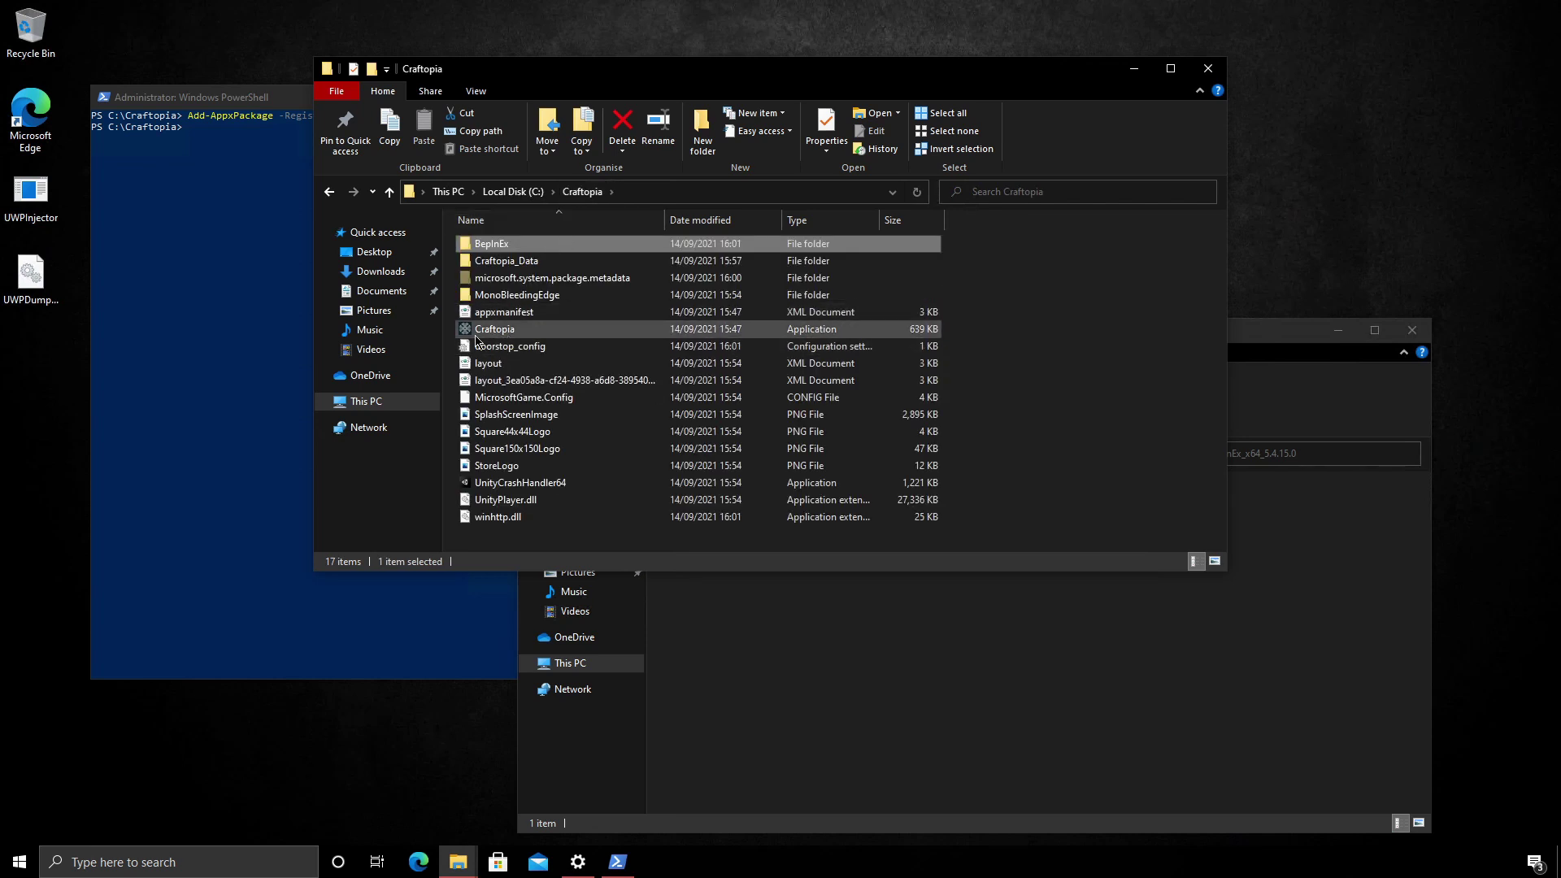
# Launch Craftopia from Windows Search, open its BepInEx folder, then close the game
pyautogui.click(255, 855)
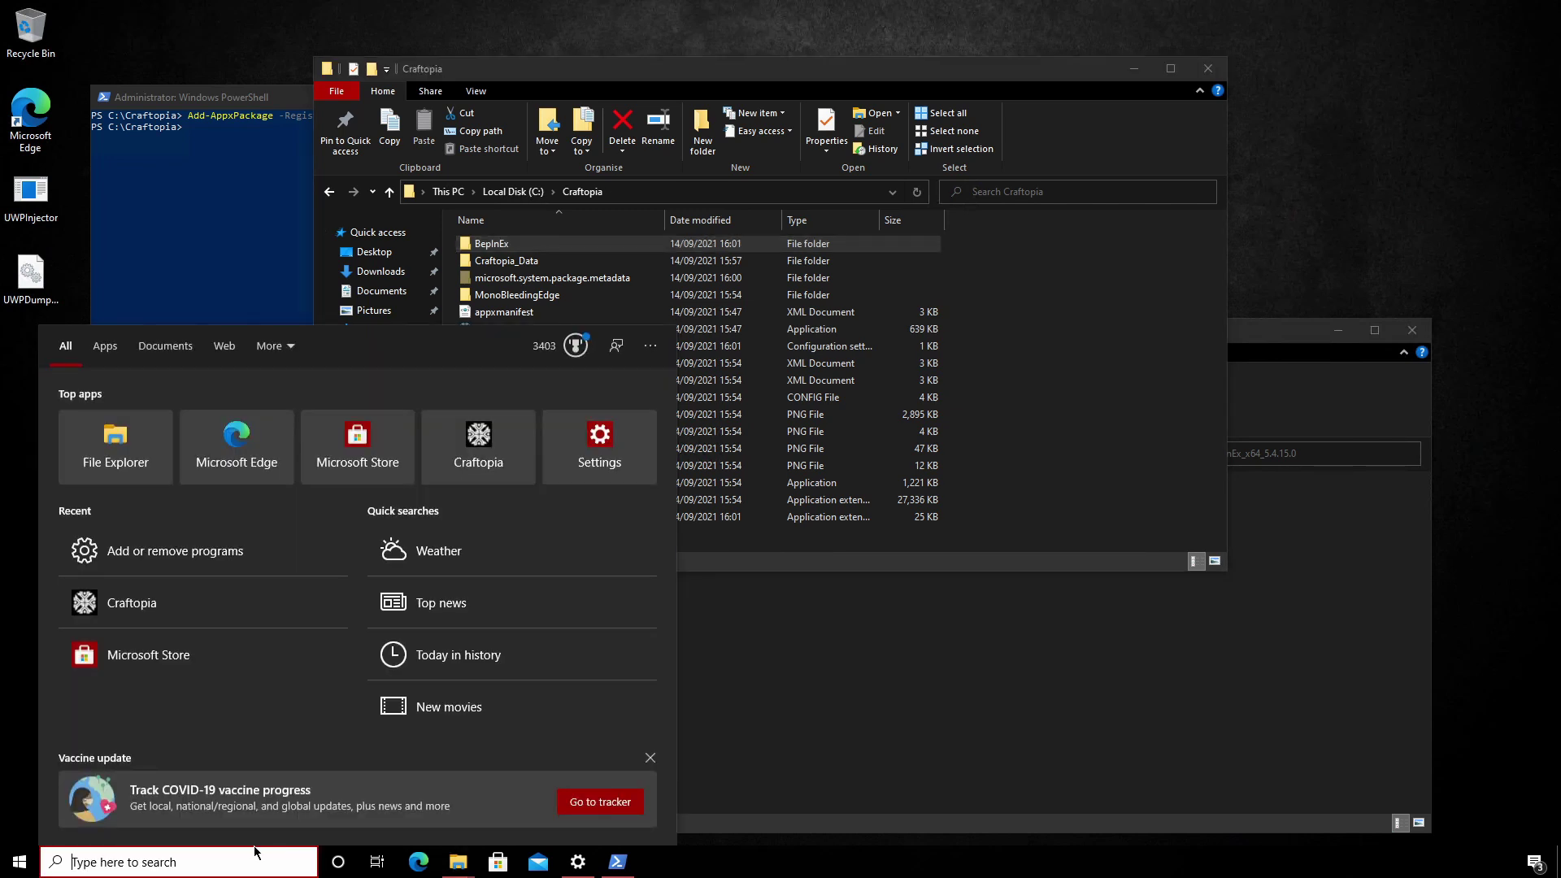
pyautogui.click(479, 467)
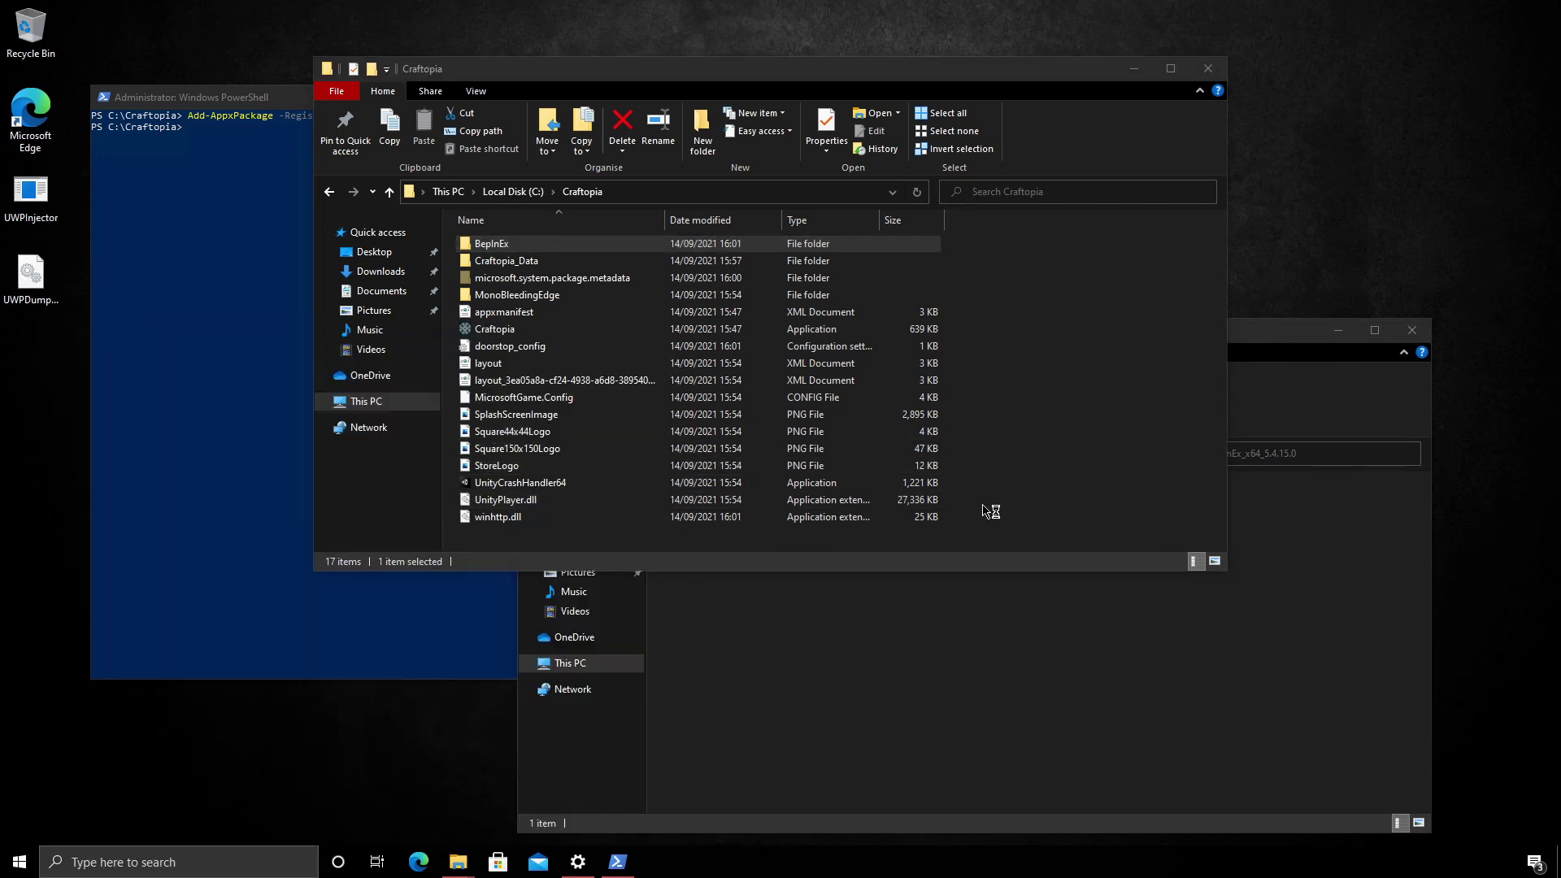
pyautogui.doubleClick(558, 244)
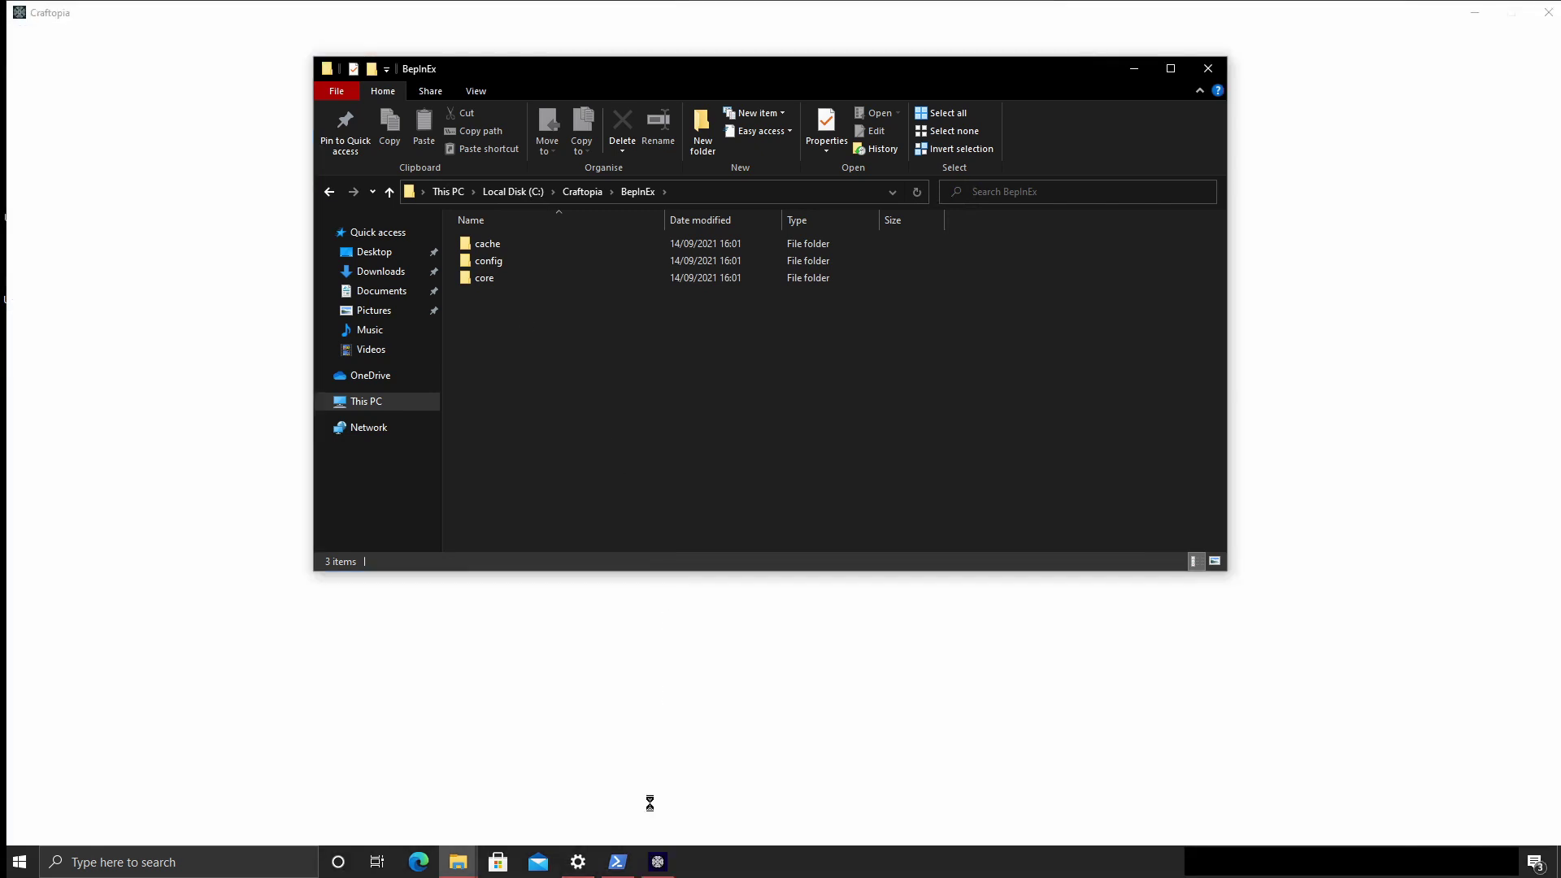
pyautogui.rightClick(657, 861)
pyautogui.click(661, 830)
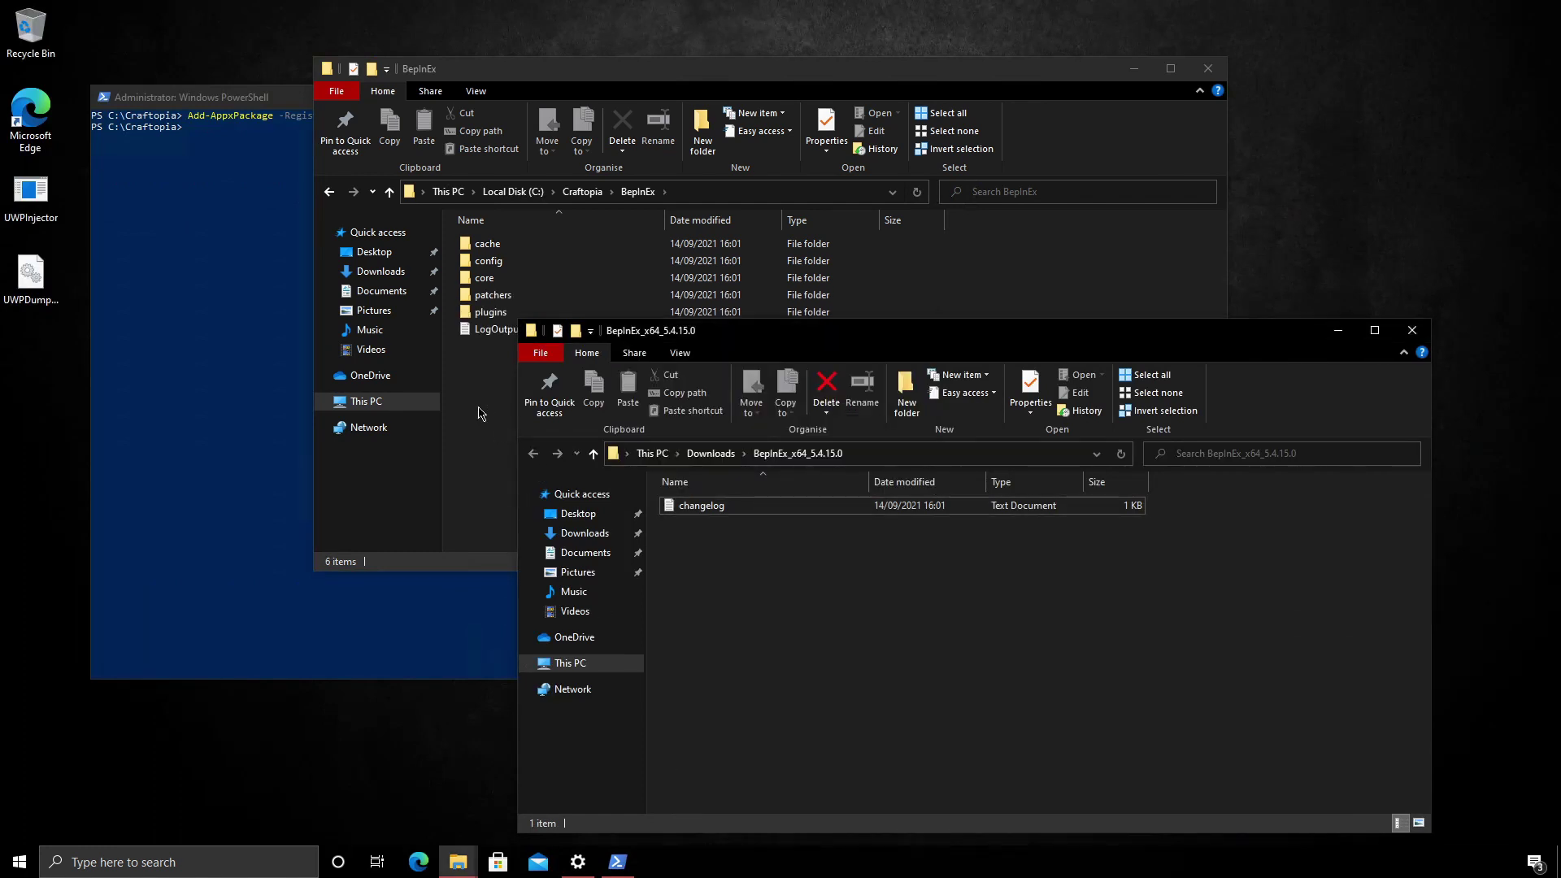
# Open BepInEx\config\BepInEx.cfg with Notepad
pyautogui.click(478, 413)
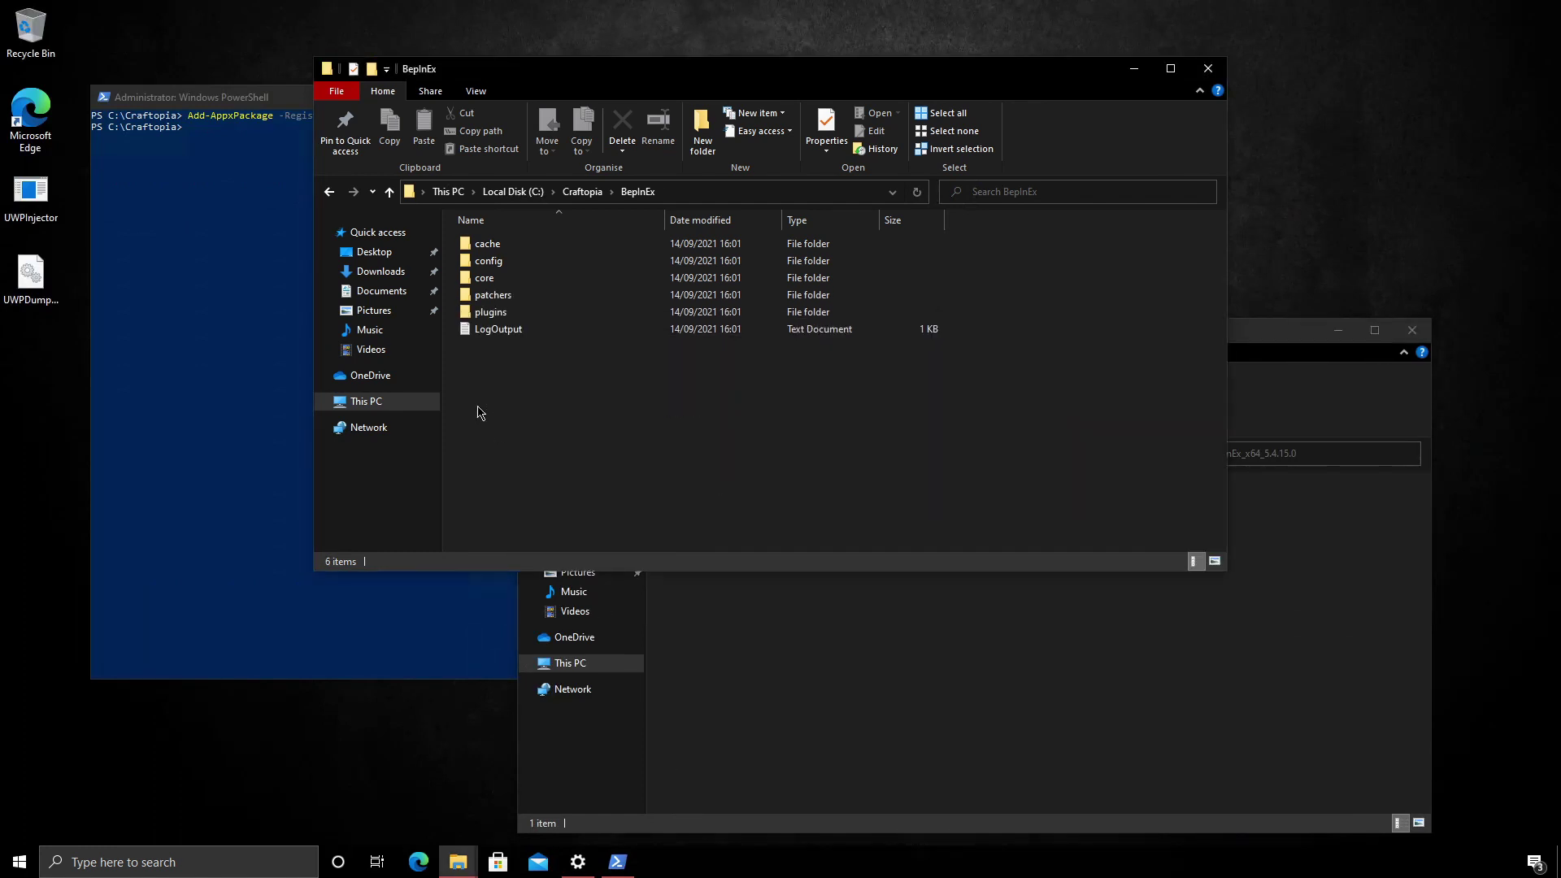
pyautogui.doubleClick(513, 265)
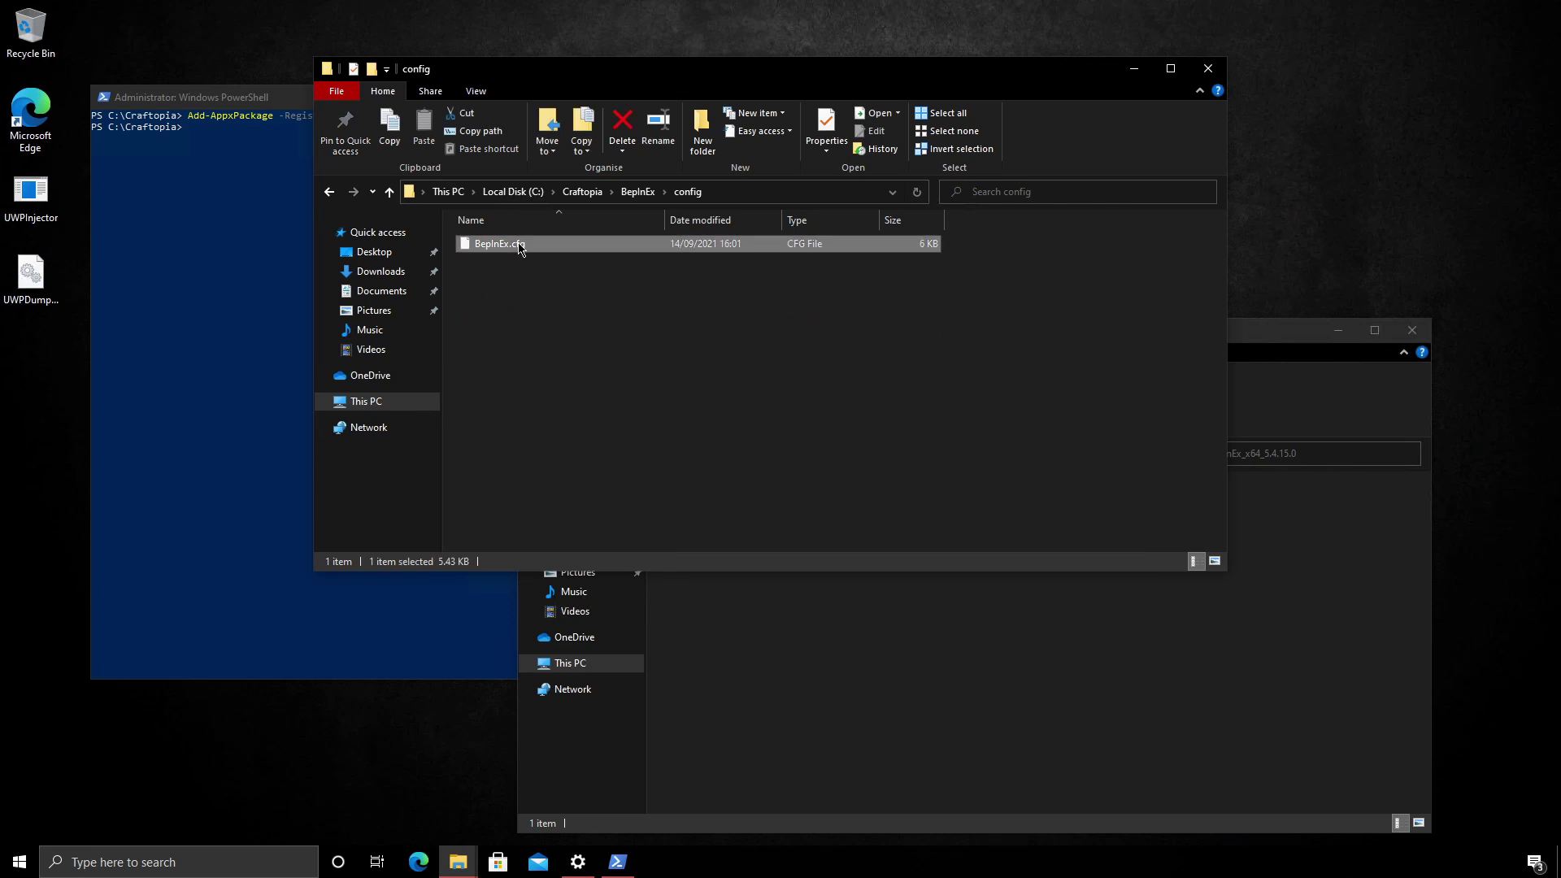
pyautogui.rightClick(520, 246)
pyautogui.click(530, 255)
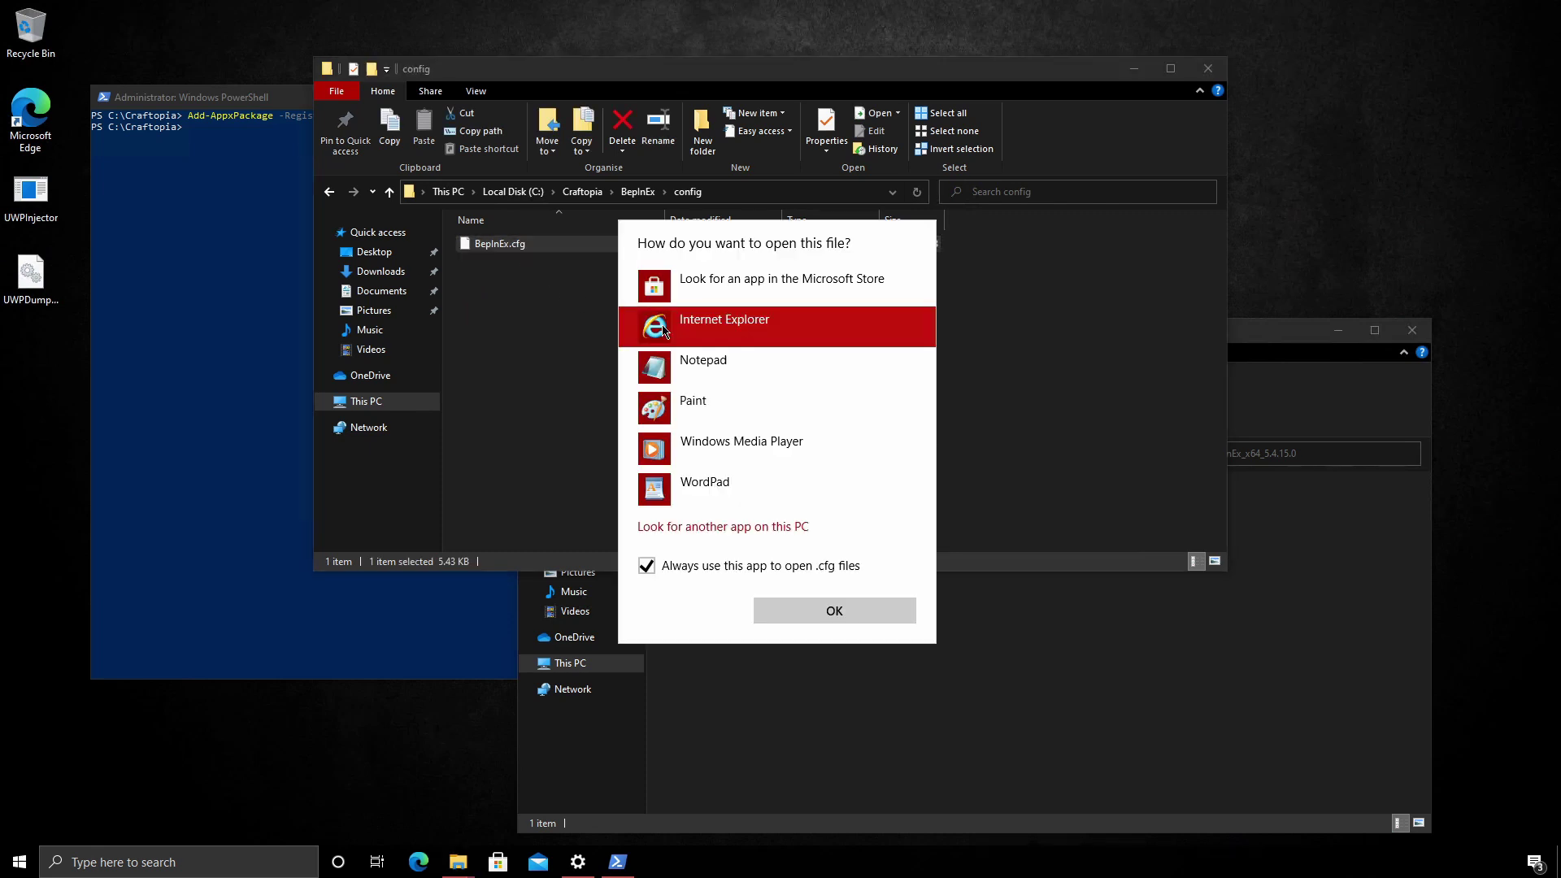
pyautogui.click(673, 375)
pyautogui.doubleClick(674, 375)
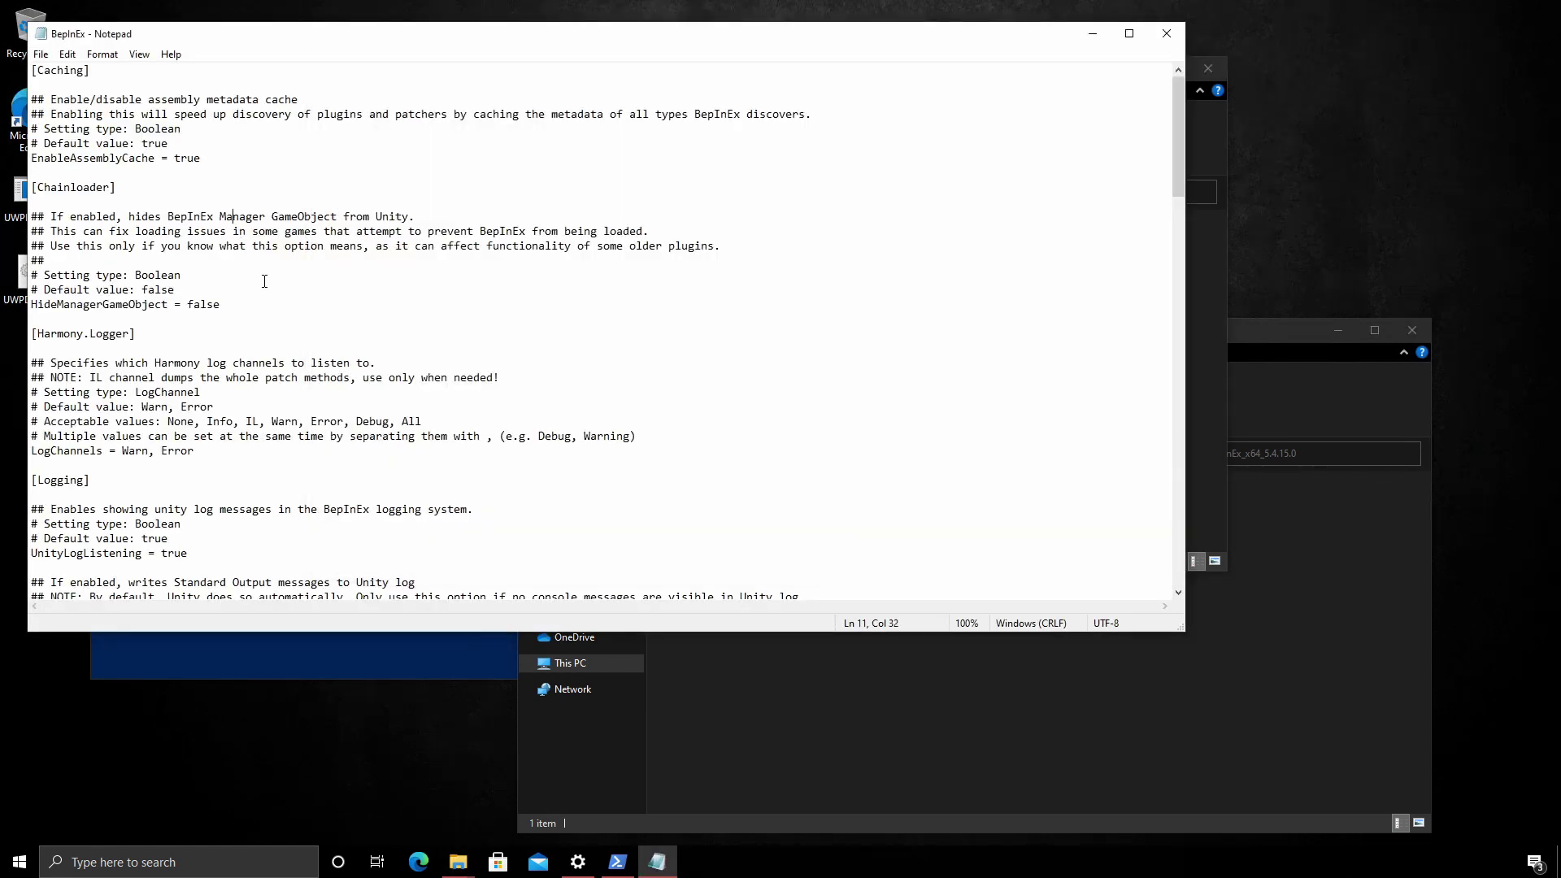
# Search the file for 'cons' to reach the [Logging.Console] section
pyautogui.hotkey('ctrl', 'f')
pyautogui.write('console')
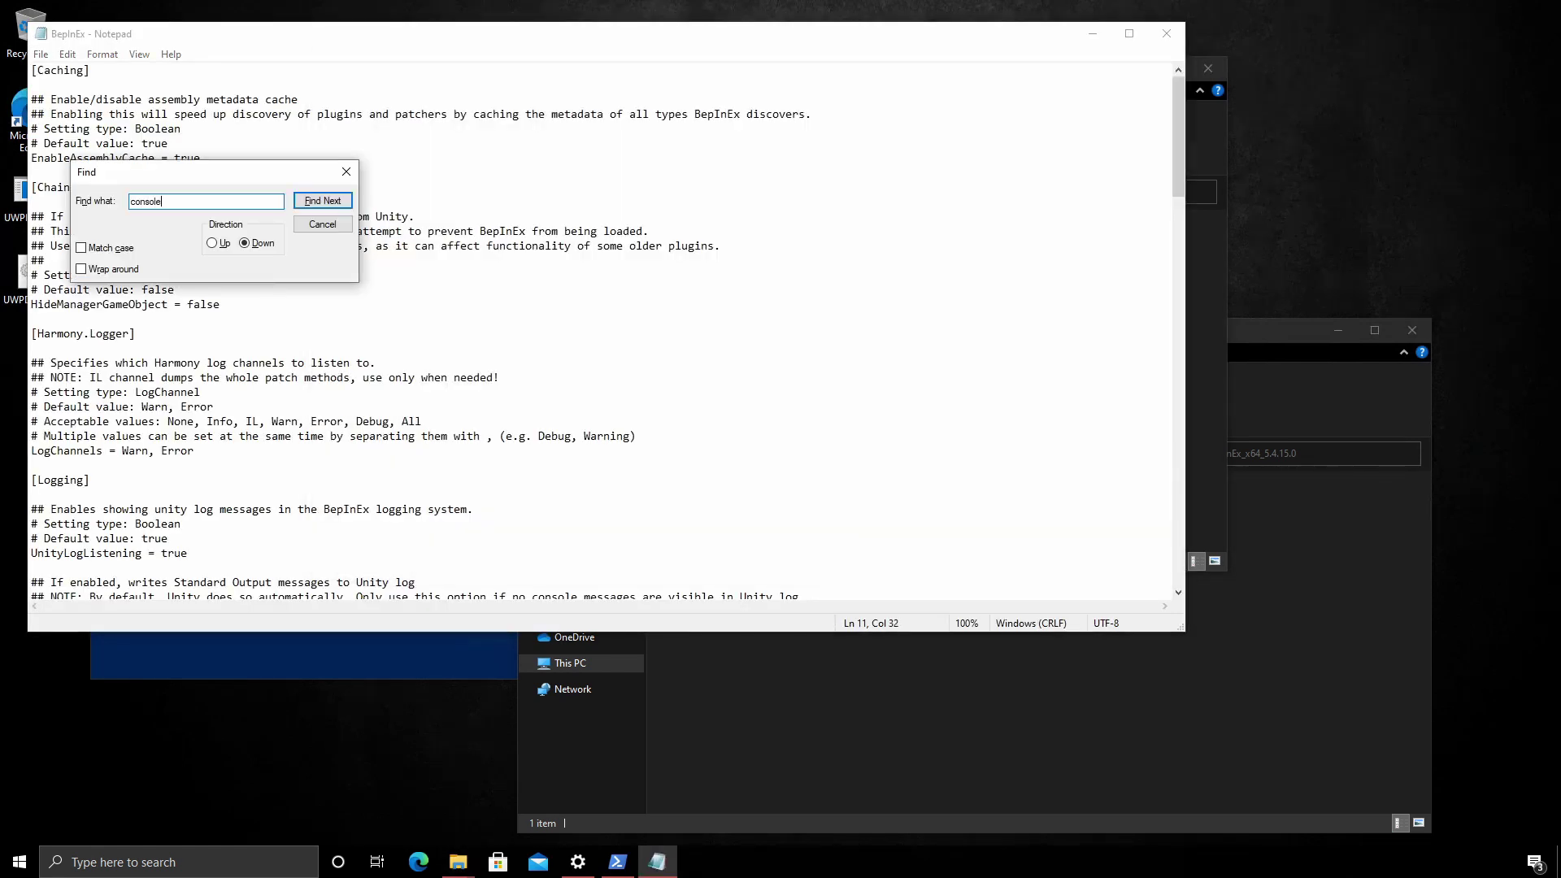
pyautogui.click(326, 202)
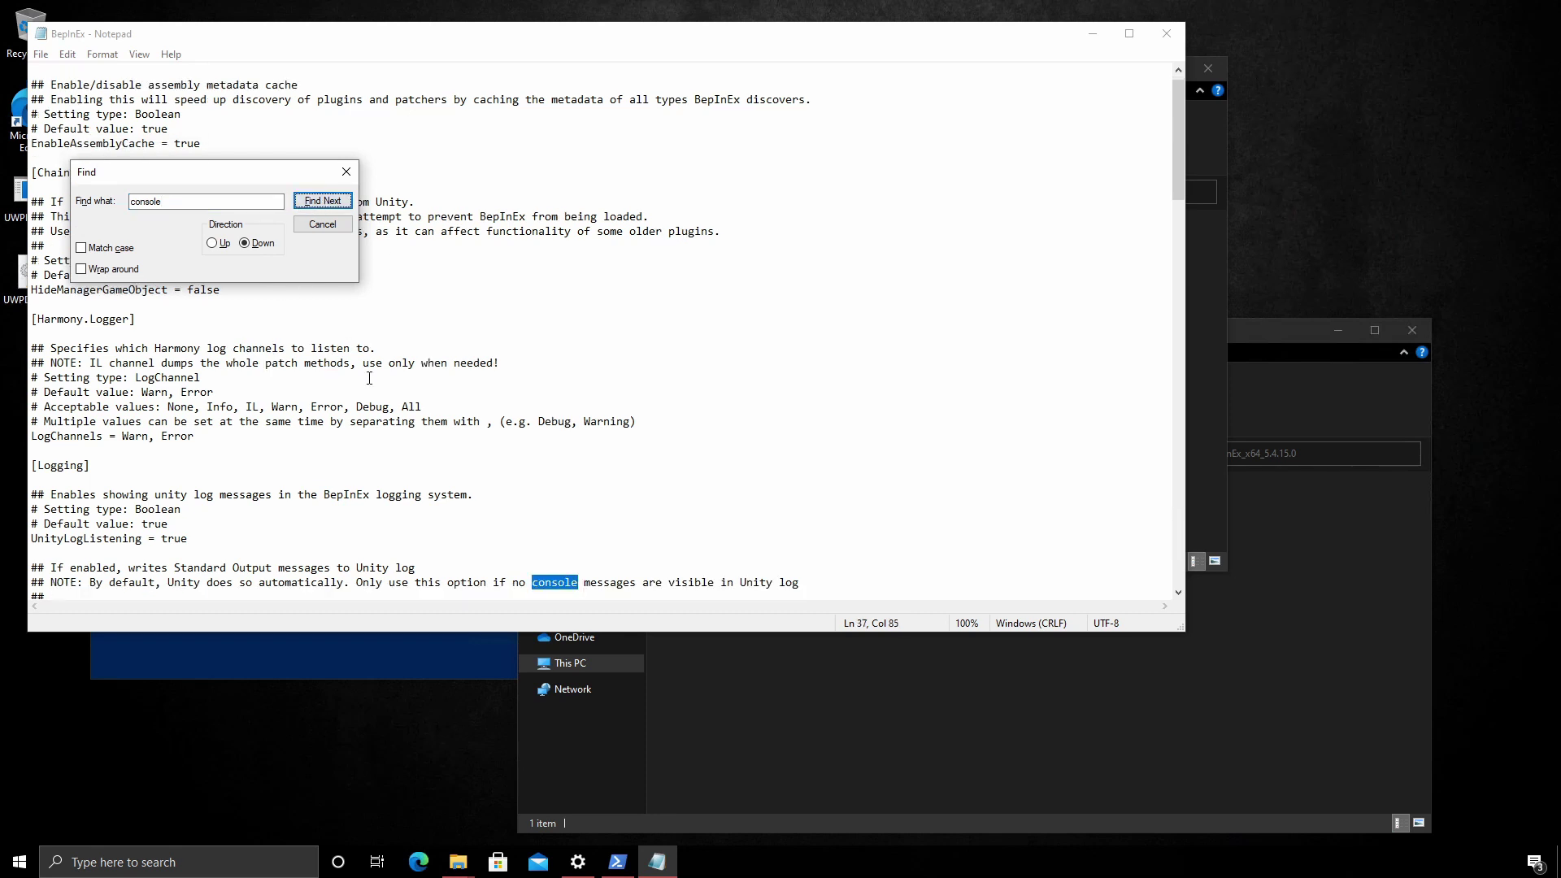
pyautogui.scroll(-2, 326, 357)
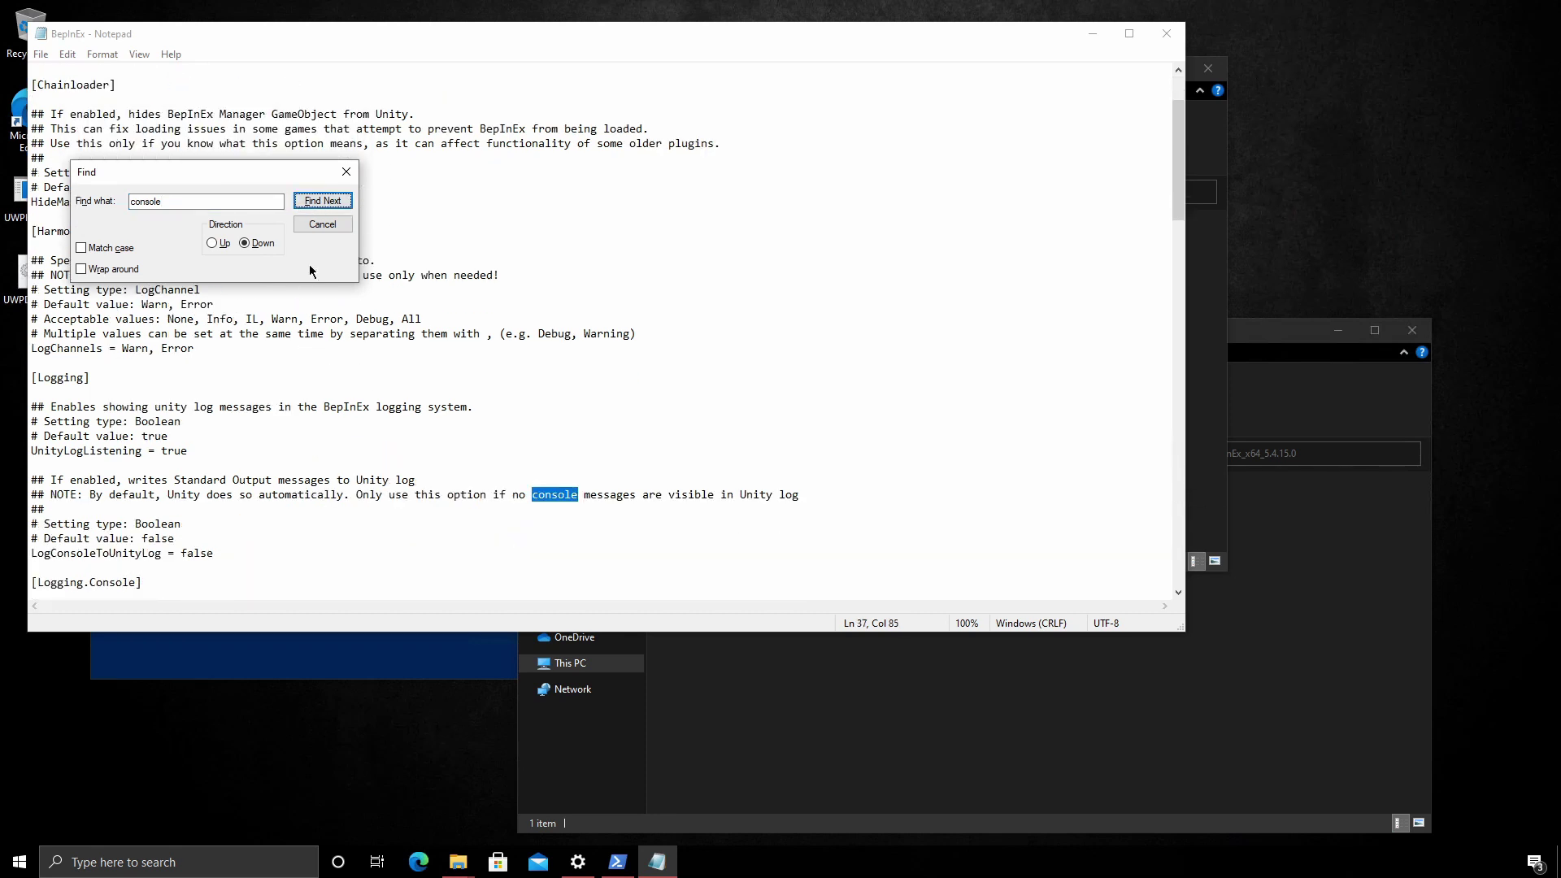
pyautogui.click(329, 201)
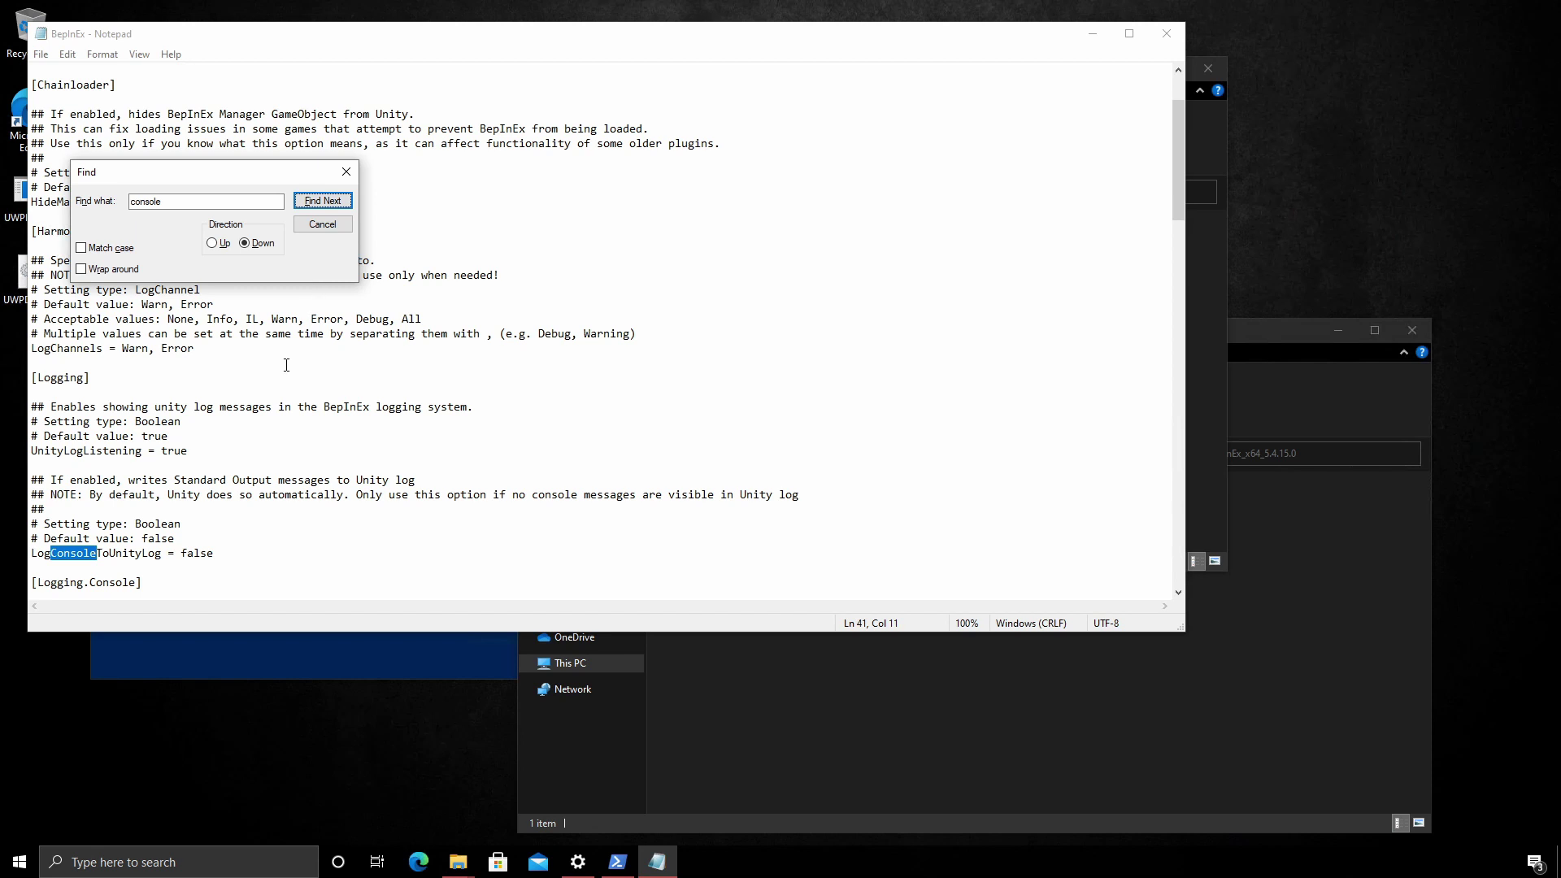
pyautogui.scroll(-3, 286, 365)
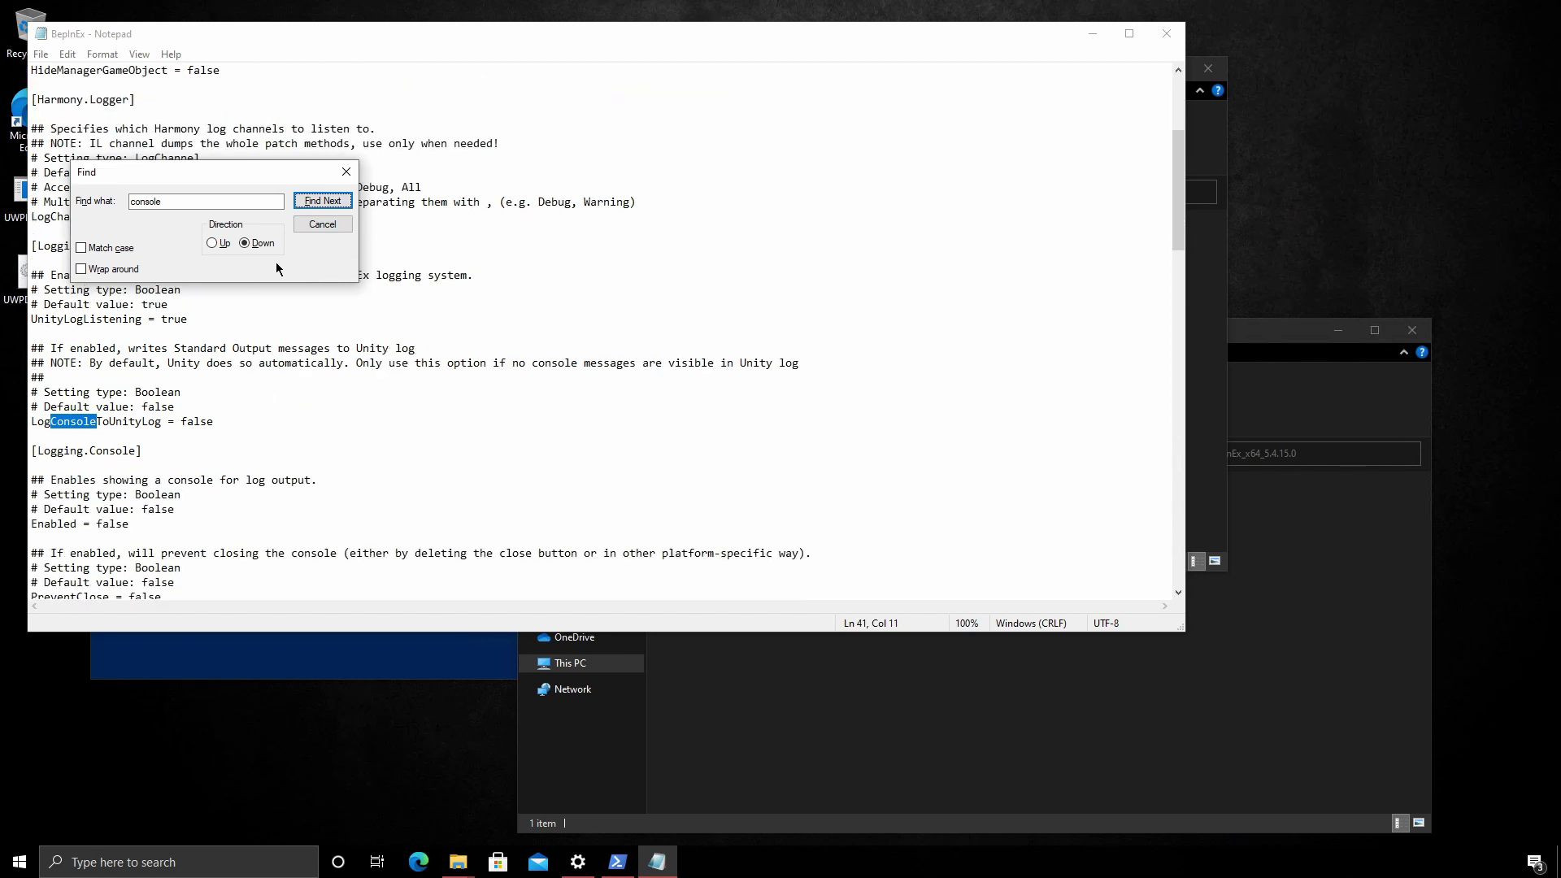
pyautogui.click(347, 171)
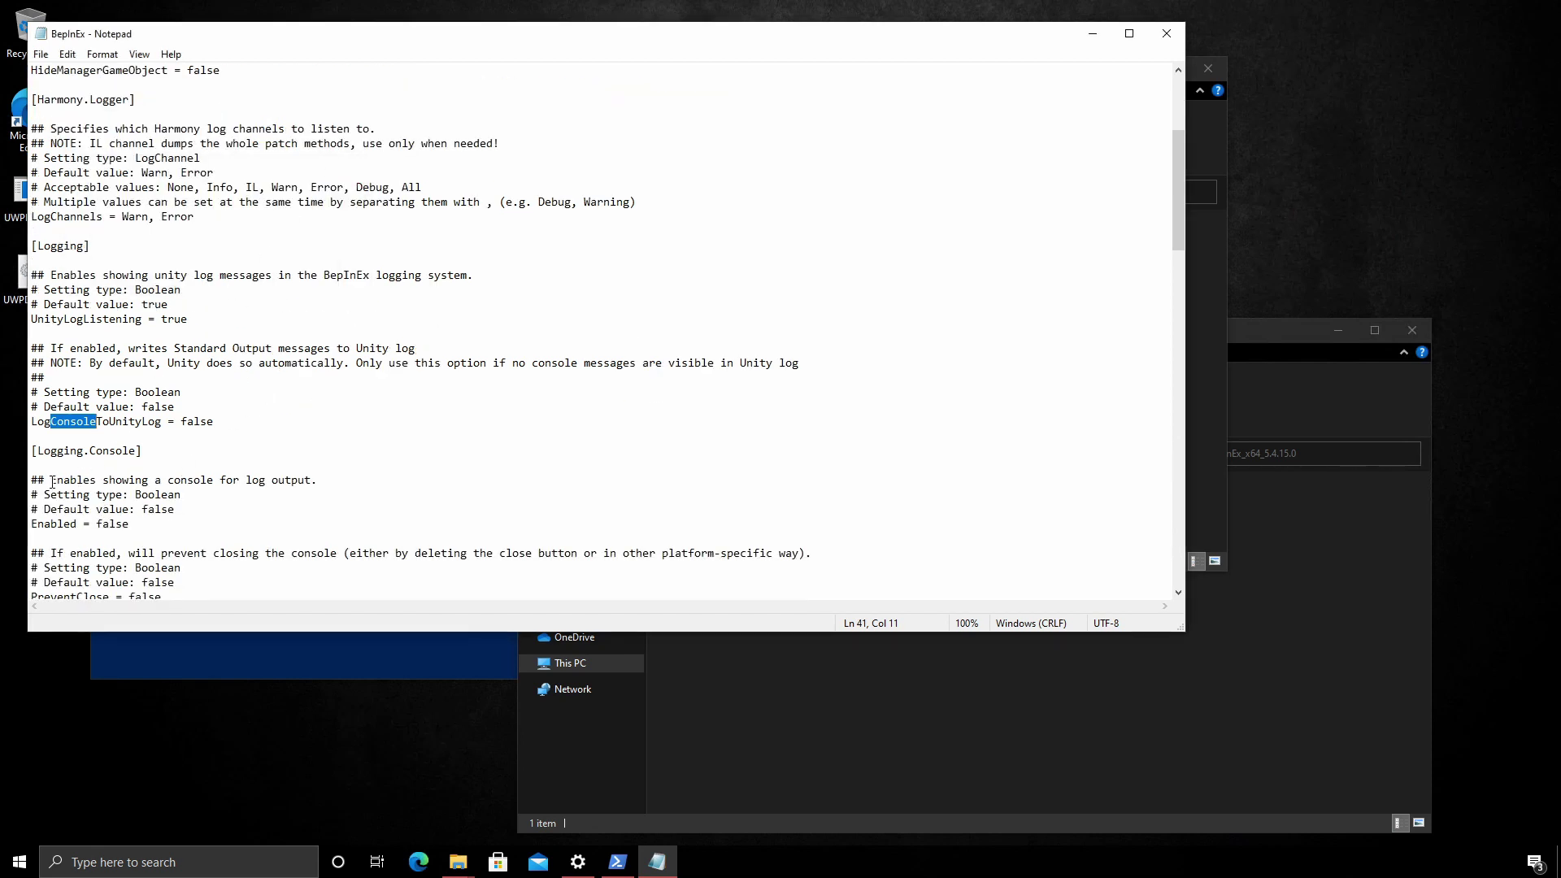
# Change the console Enabled value from false to true and save BepInEx.cfg
pyautogui.click(114, 524)
pyautogui.moveTo(99, 527); pyautogui.dragTo(126, 525)
pyautogui.press('BackSpace')
pyautogui.press('BackSpace')
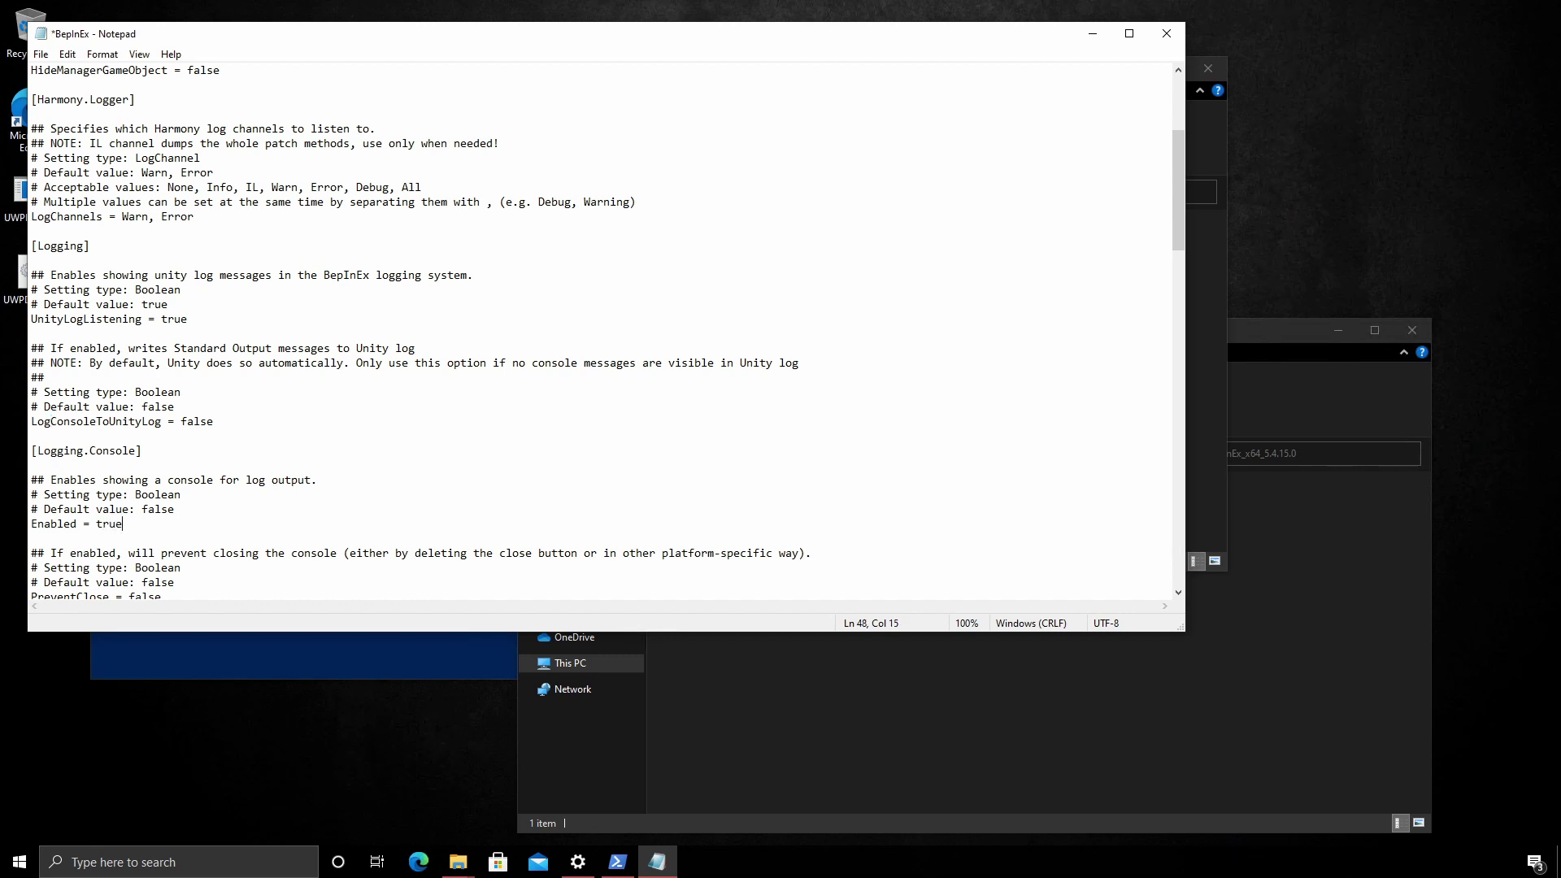
pyautogui.hotkey('ctrl', 's')
# Close Notepad, launch Craftopia via a 'cr' search, dismiss Gaming UI, and allow firewall access
pyautogui.click(1166, 33)
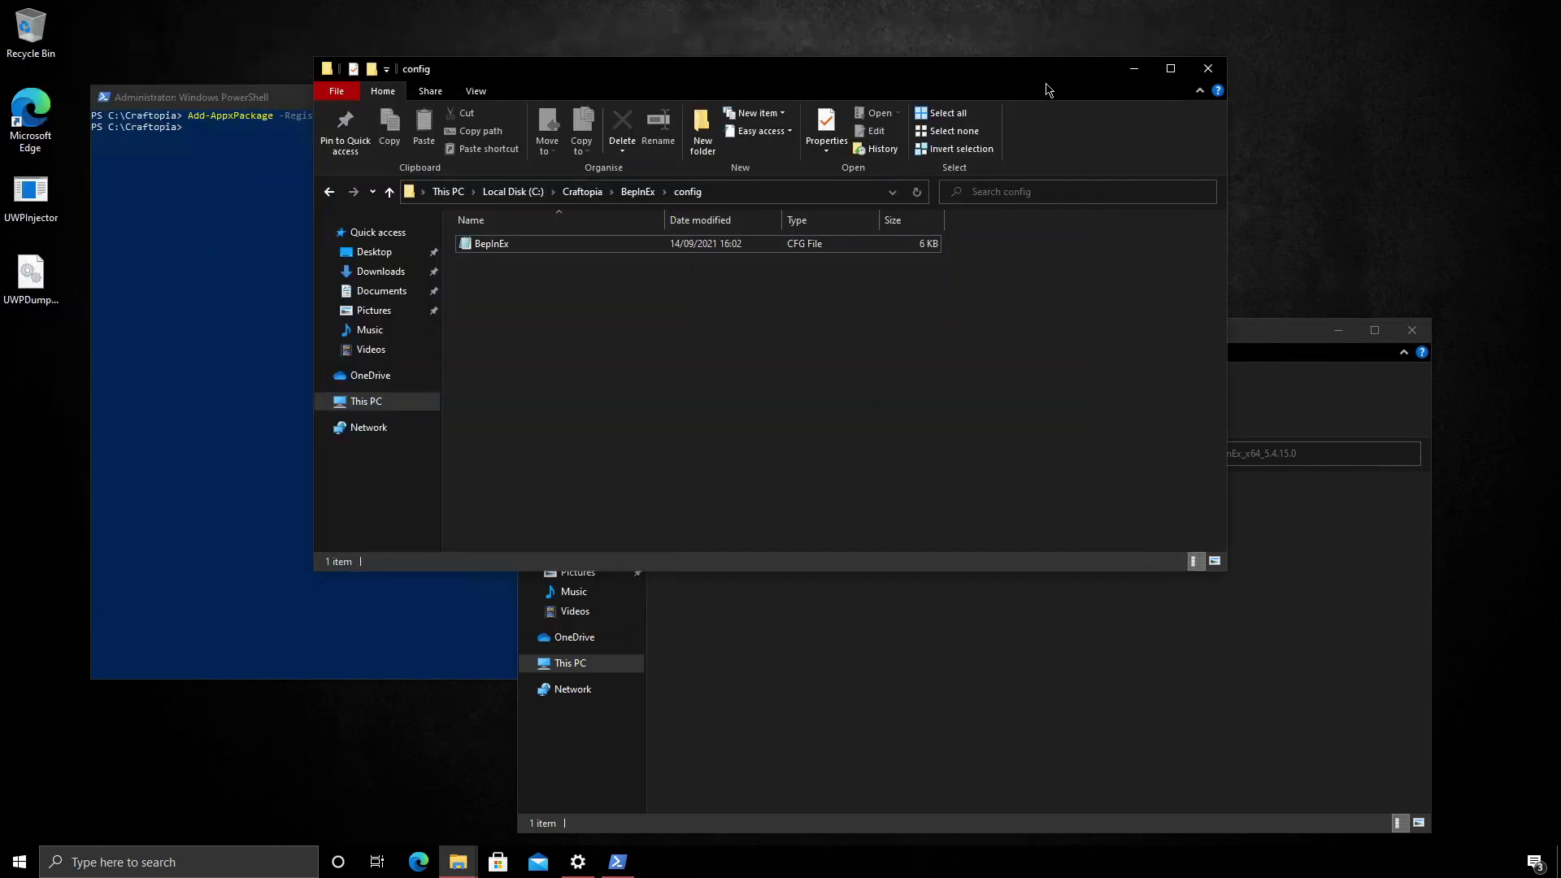
pyautogui.press('super')
pyautogui.write('cr')
pyautogui.press('Return')
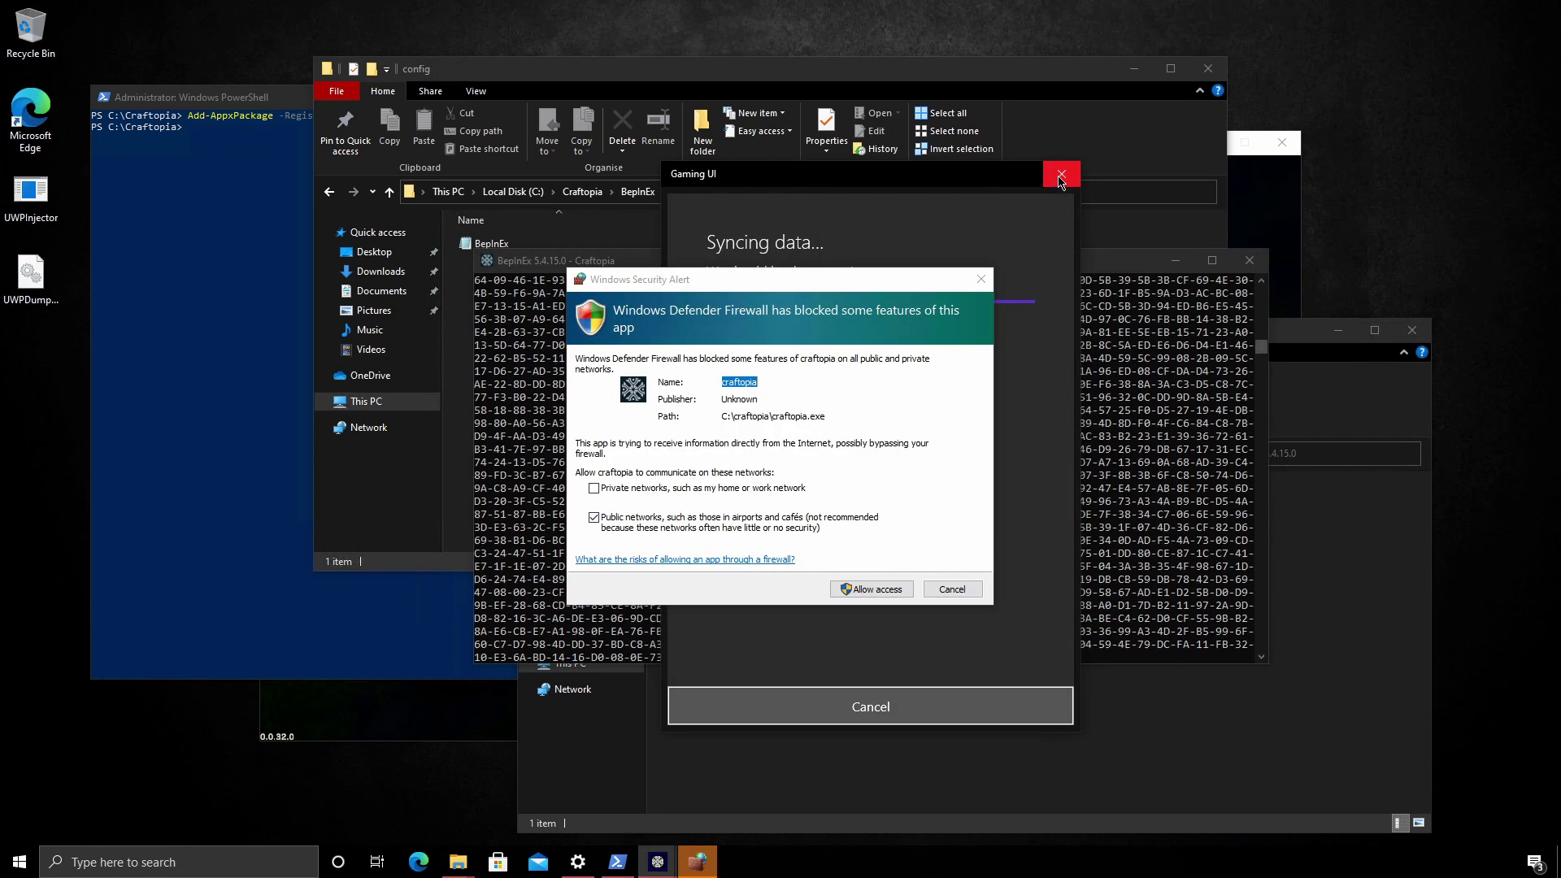
pyautogui.click(1061, 177)
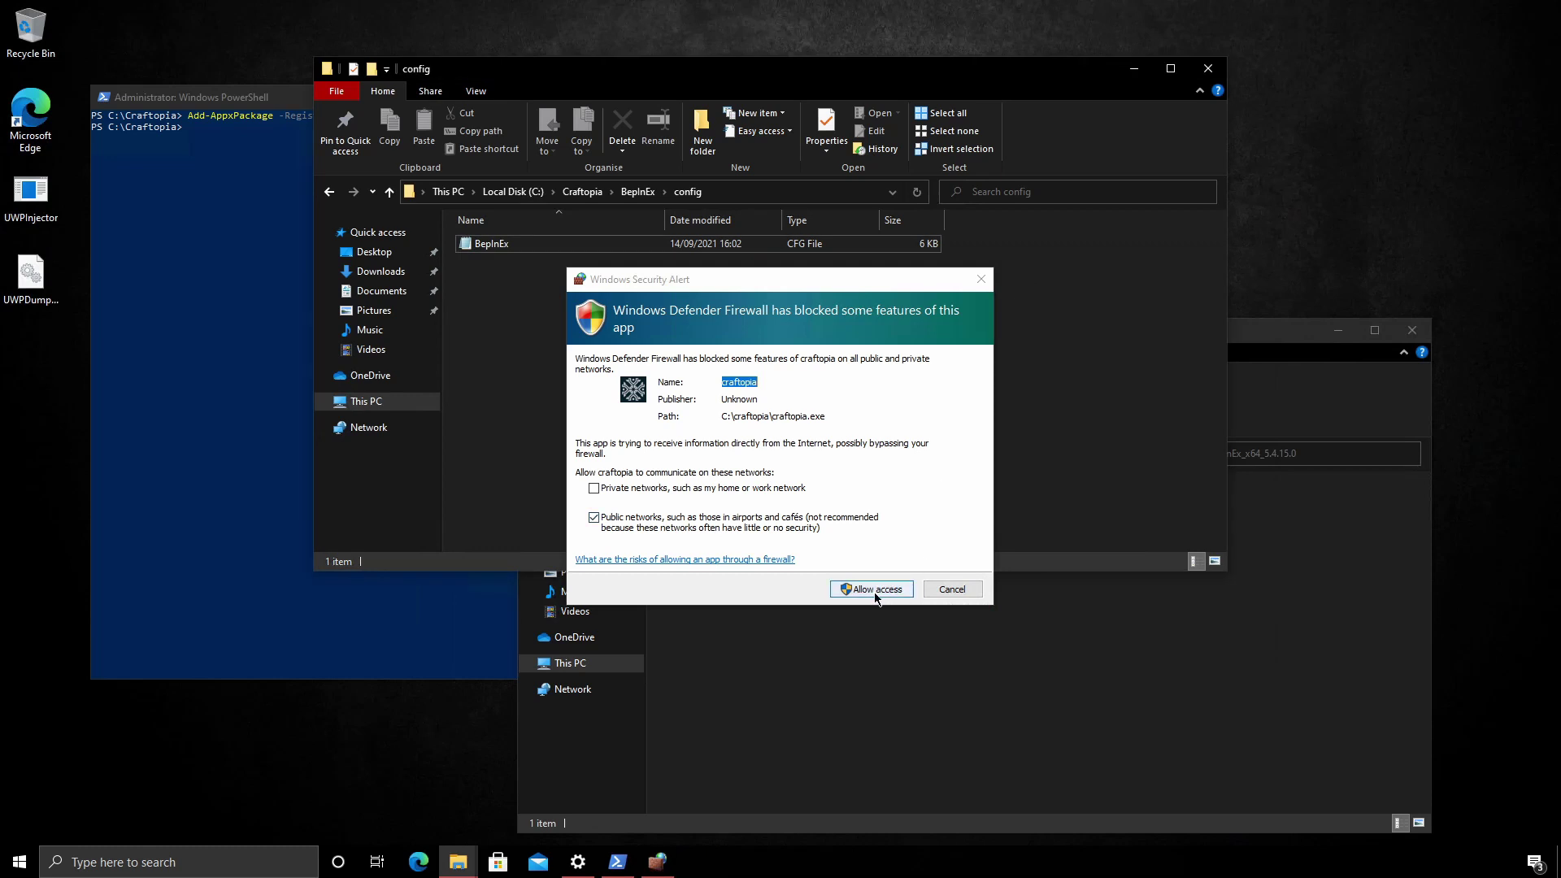
pyautogui.click(874, 596)
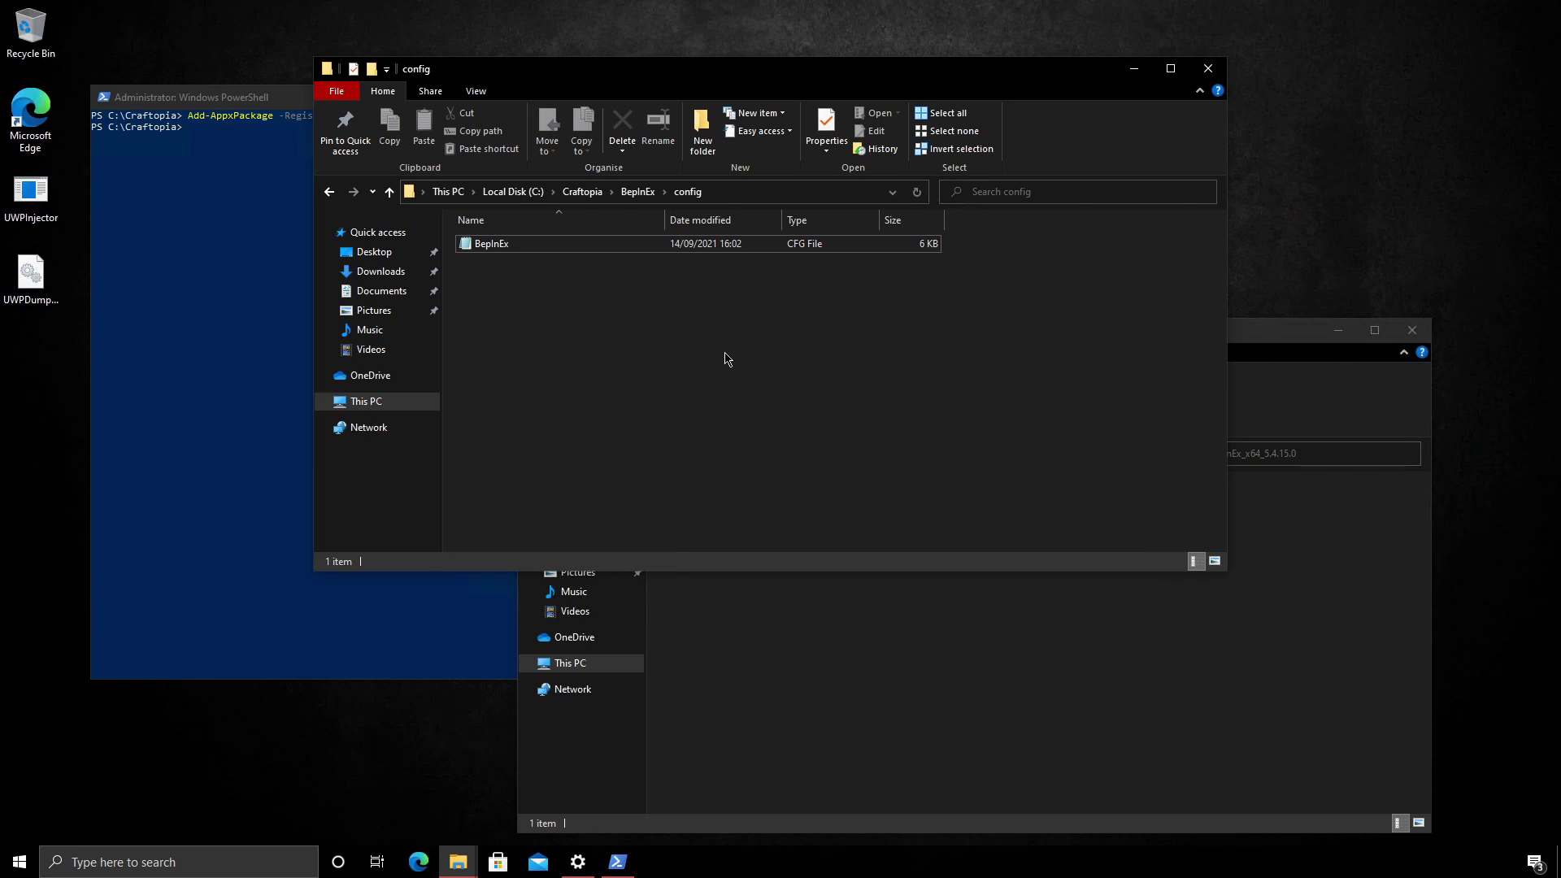
# Go up from config to C:\Craftopia\BepInEx and open the empty plugins folder
pyautogui.click(637, 191)
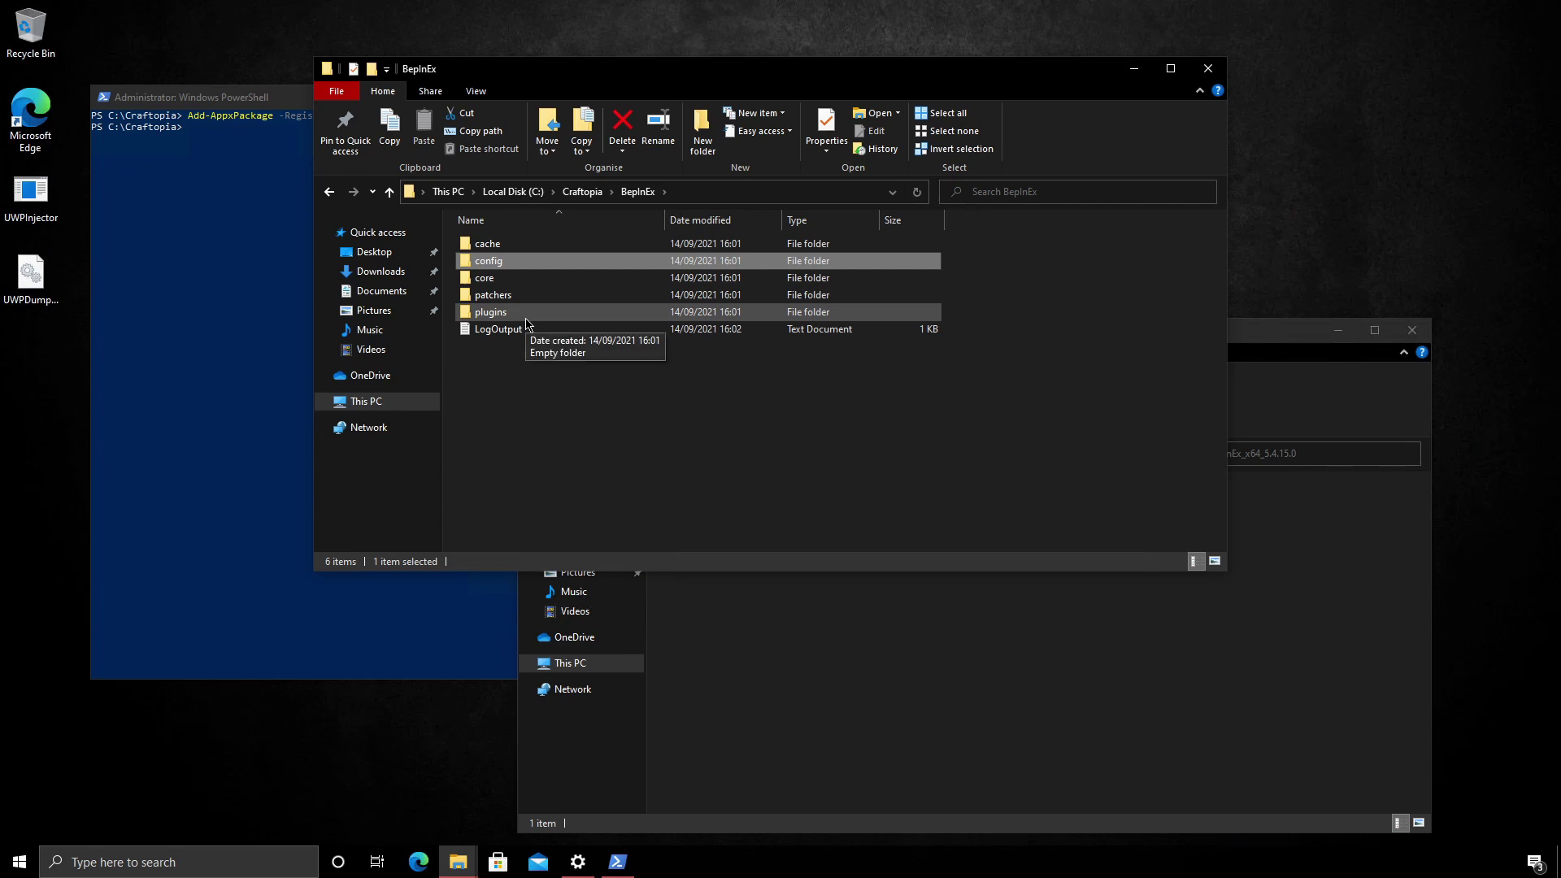
pyautogui.doubleClick(525, 313)
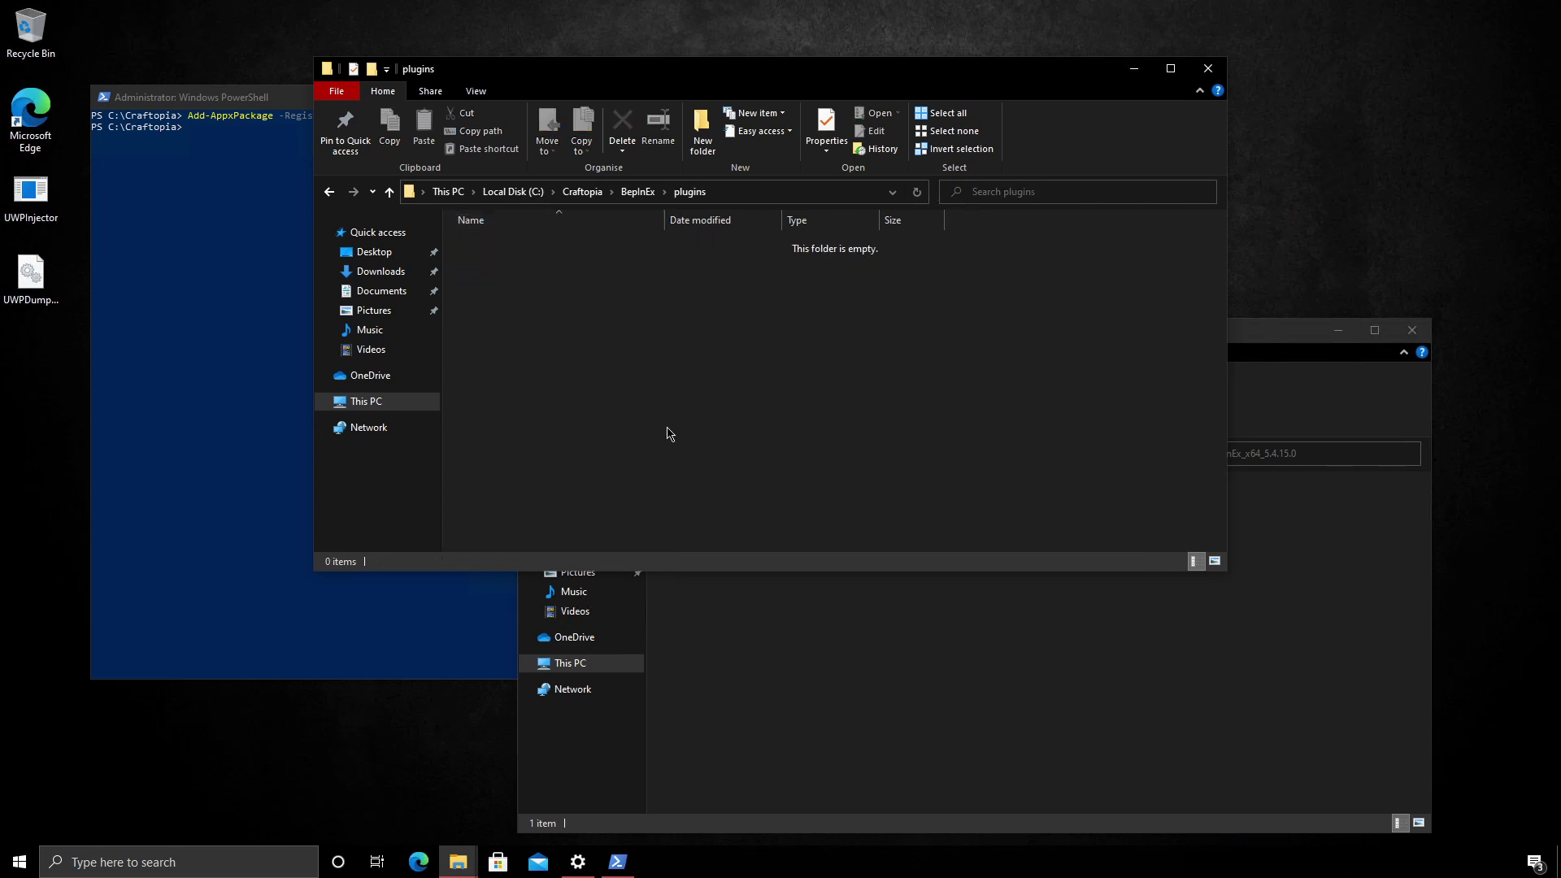